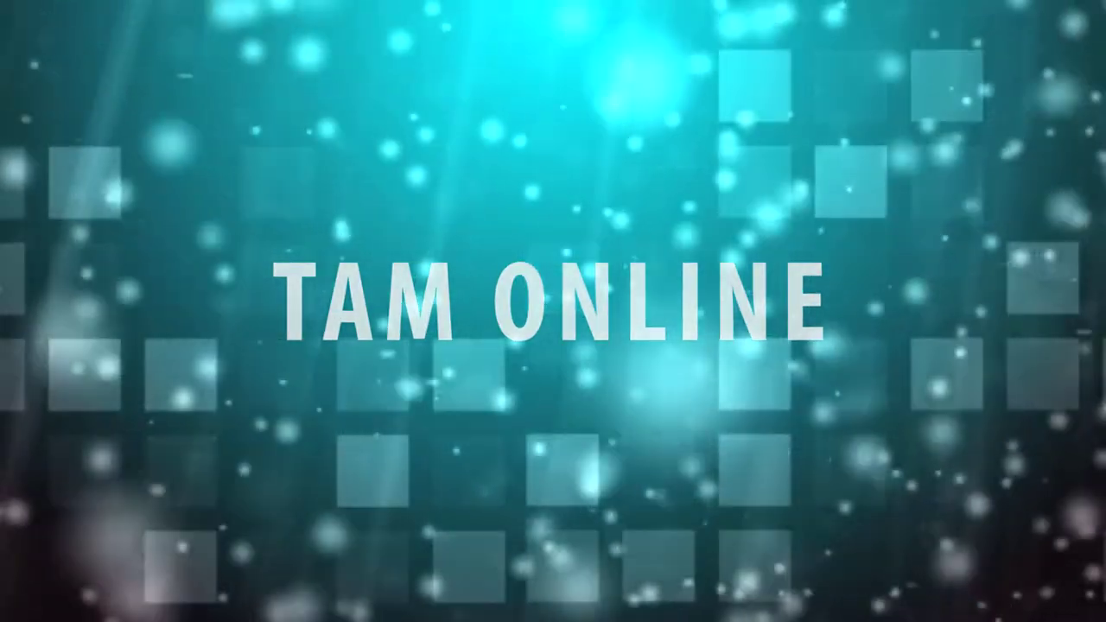
Enter the title 'Project Plan - Tiến độ dự án' in B2 and the header Hạng mục in B4.
{"action": "type", "text": "P"}
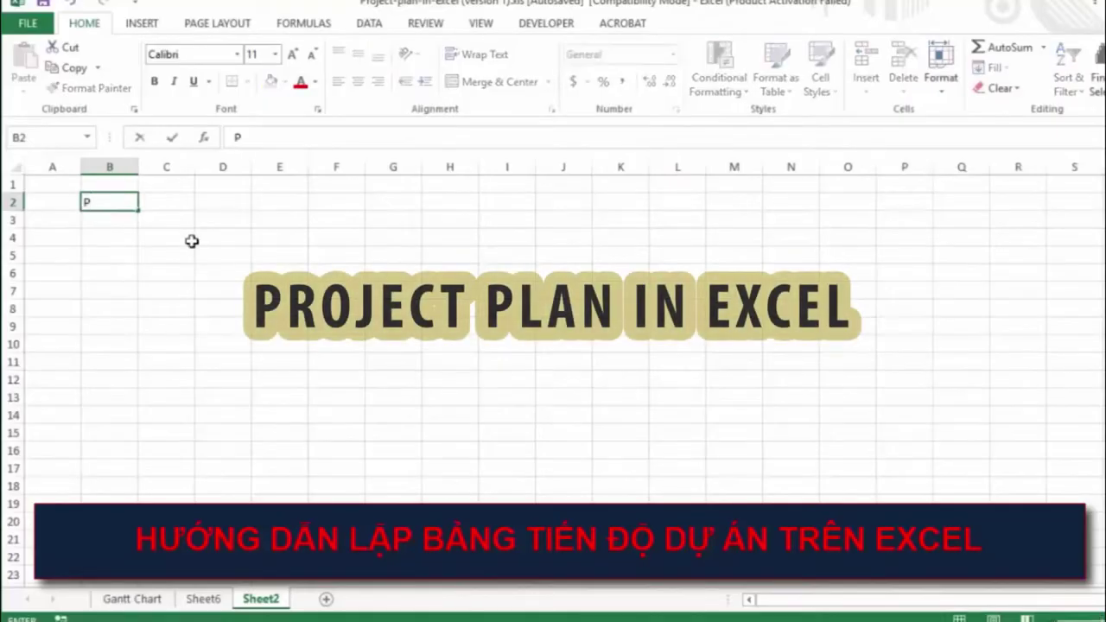
{"action": "type", "text": "roject"}
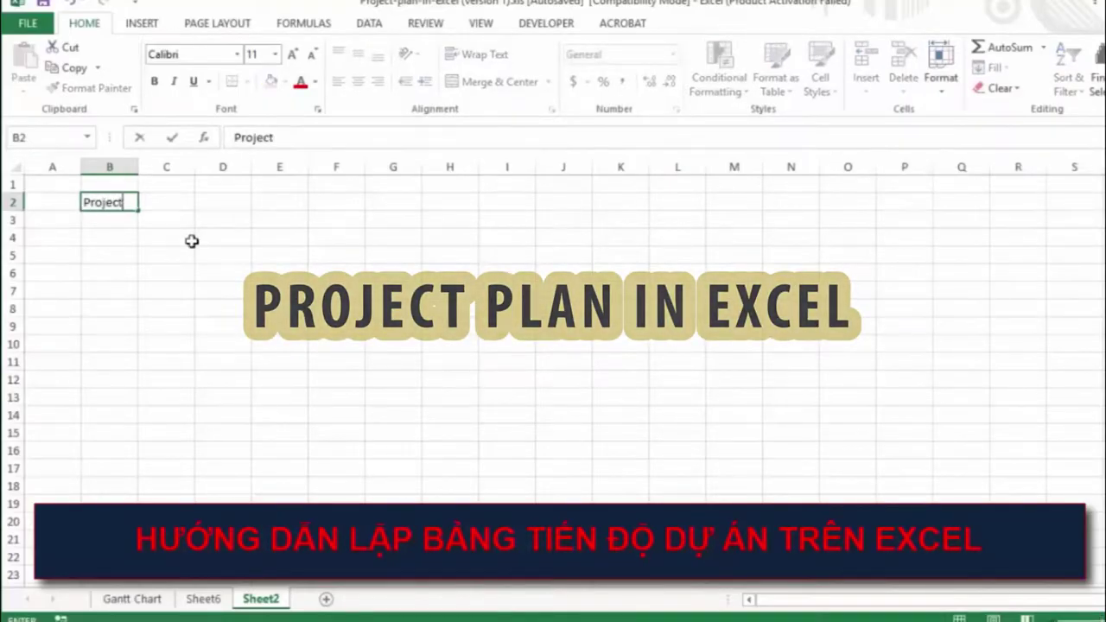
{"action": "type", "text": " Plan -"}
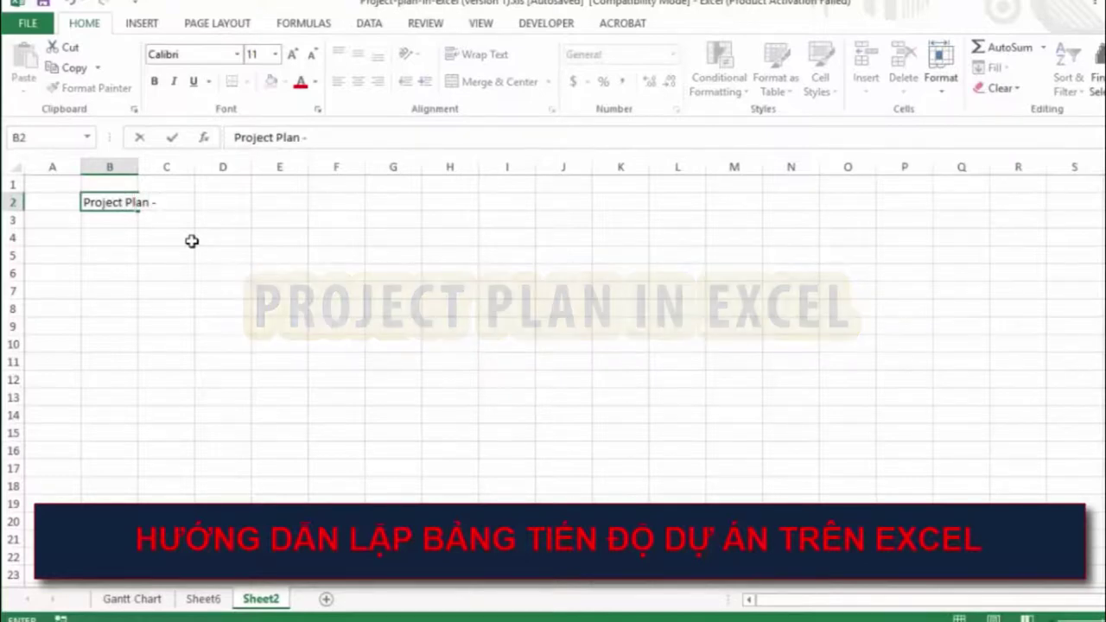
{"action": "type", "text": " Tie độ dự án"}
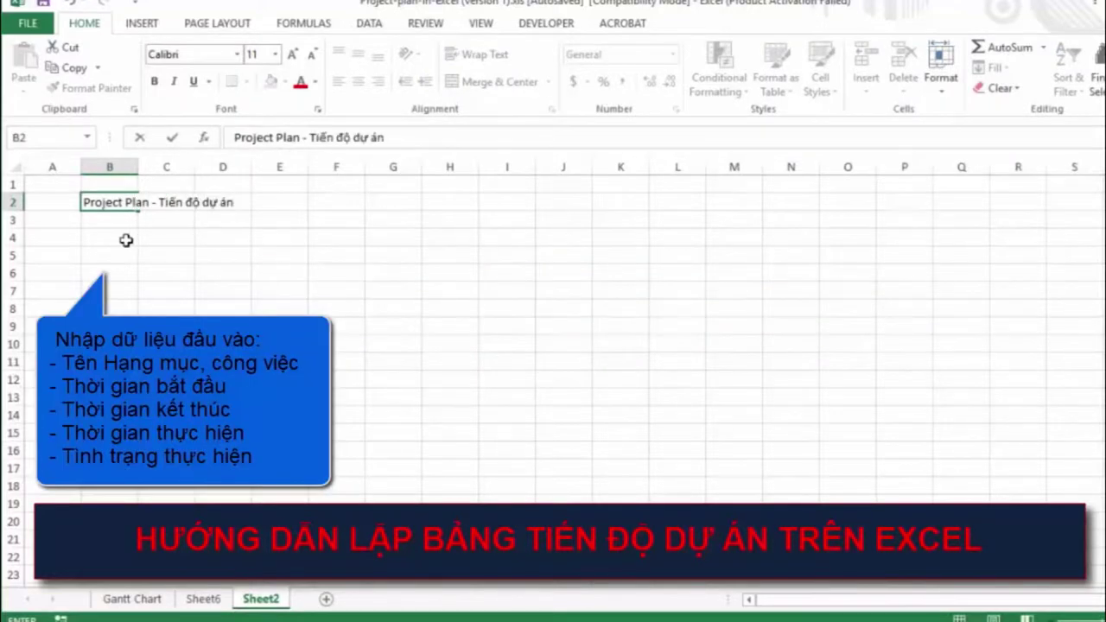
{"action": "left_click", "coordinate": [122, 241]}
{"action": "type", "text": "Hang m"}
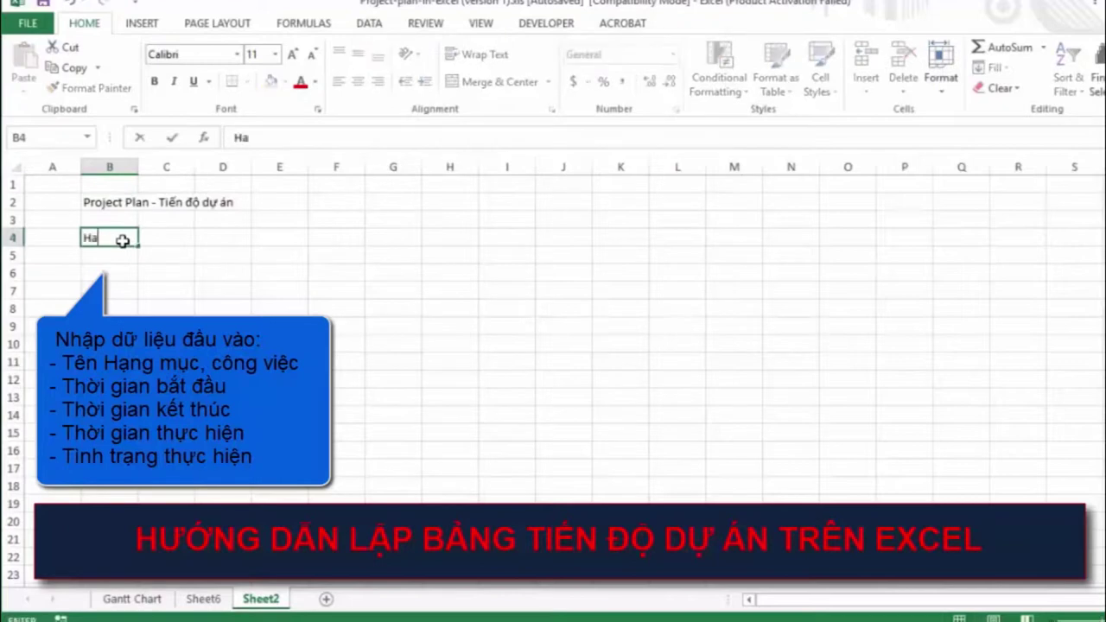
{"action": "type", "text": "ục"}
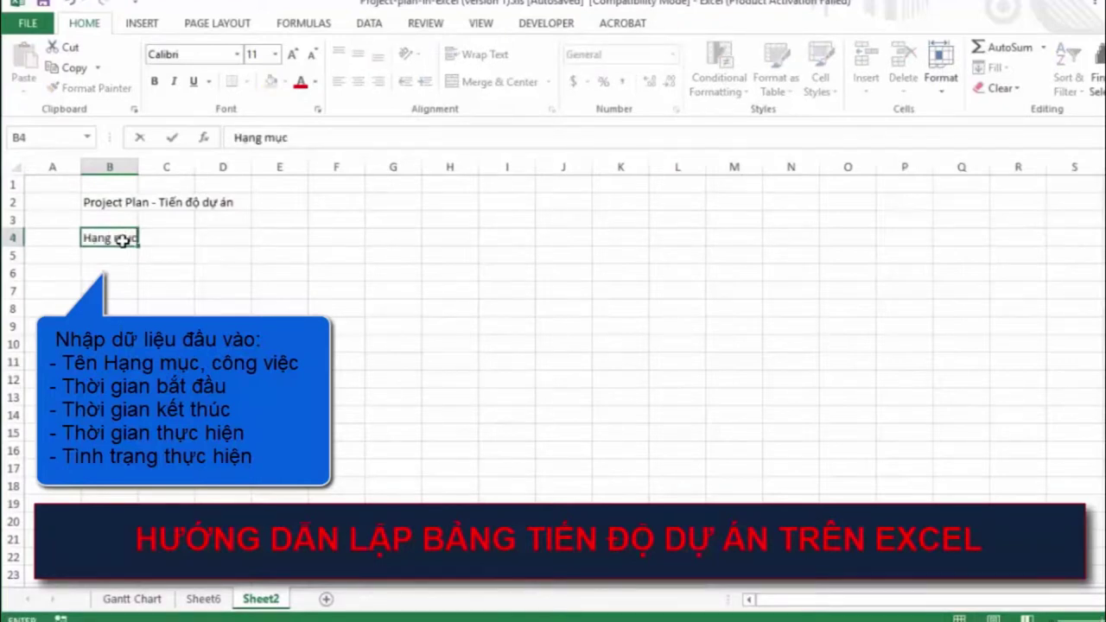
{"action": "key", "text": "Tab"}
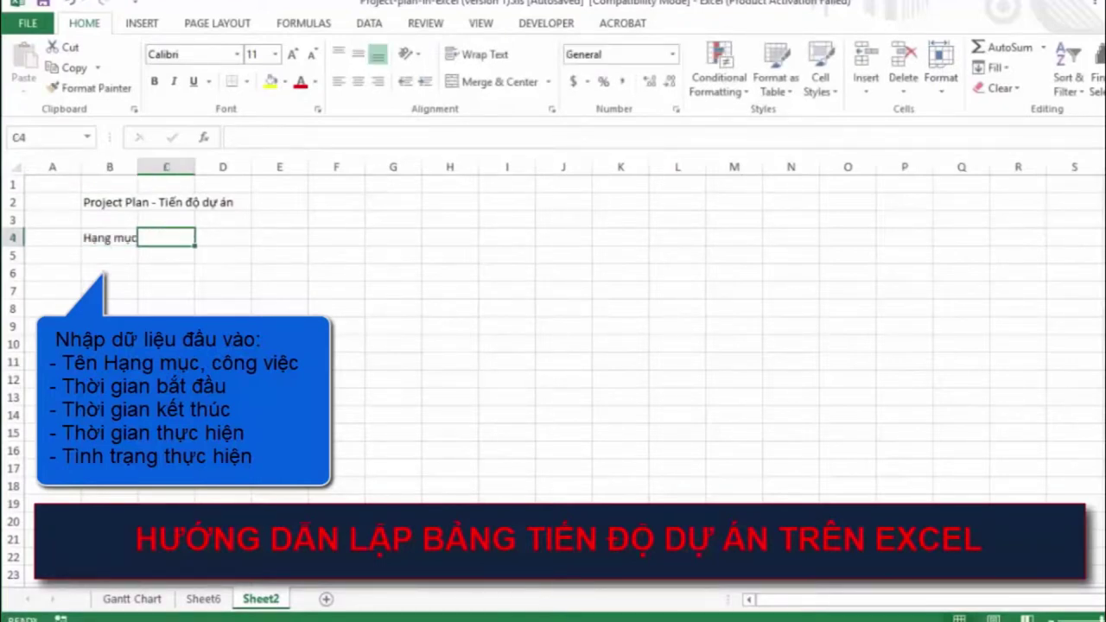
Add the headers Bắt đầu, Kết thúc, Thời gian thực hiện and Tình trạng across C4:F4.
{"action": "type", "text": "Bă"}
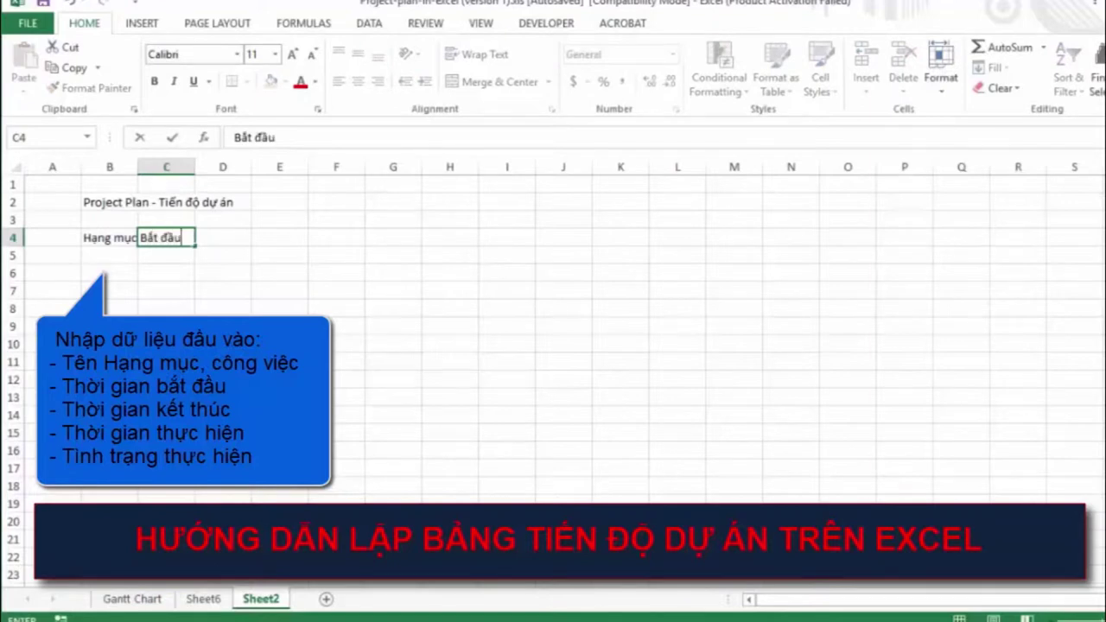
{"action": "key", "text": "Tab"}
{"action": "type", "text": "Kê"}
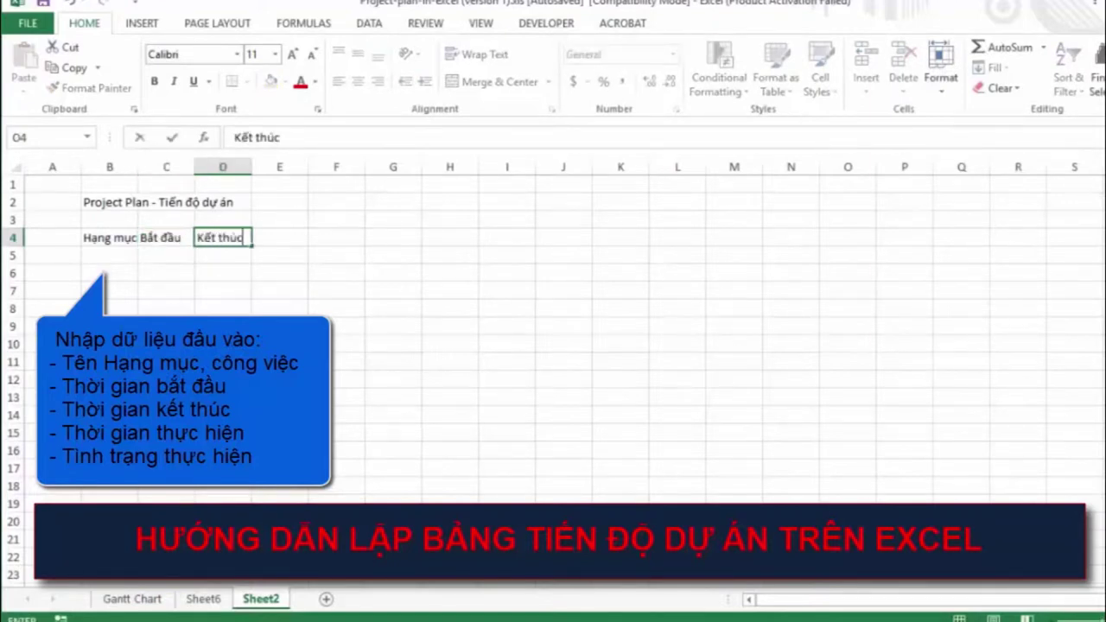
{"action": "key", "text": "Tab"}
{"action": "type", "text": "Thơ"}
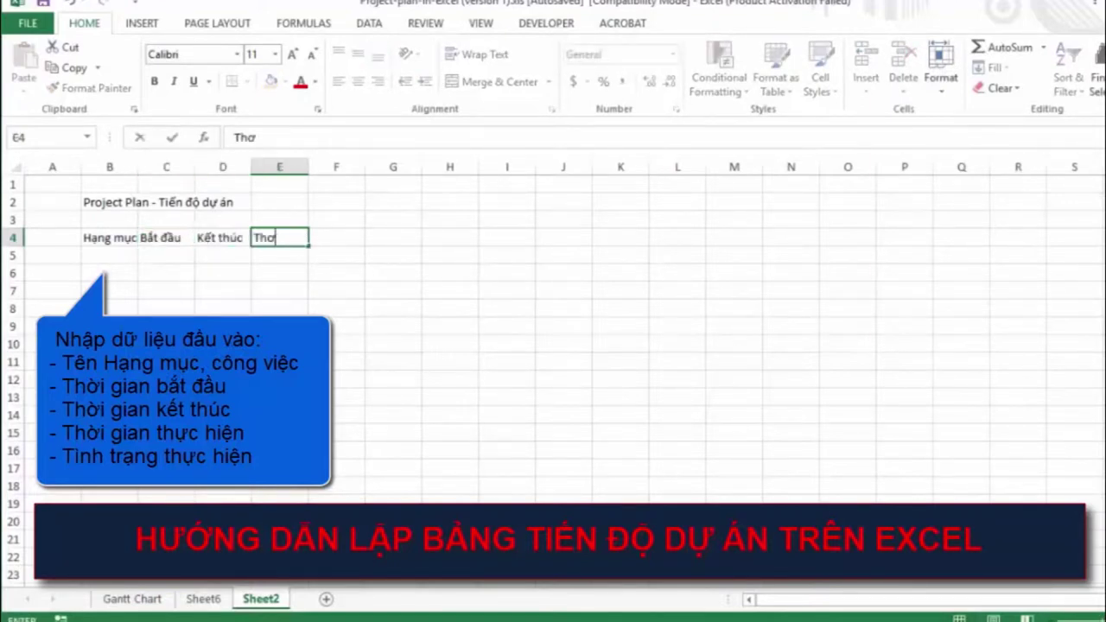
{"action": "type", "text": " thư"}
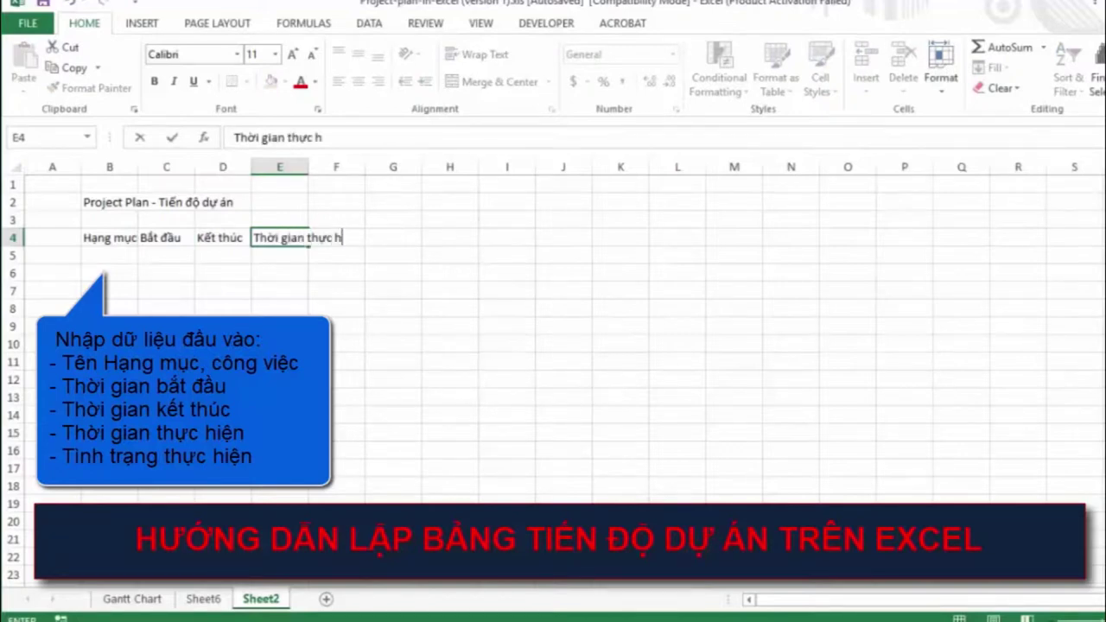
{"action": "key", "text": "Tab"}
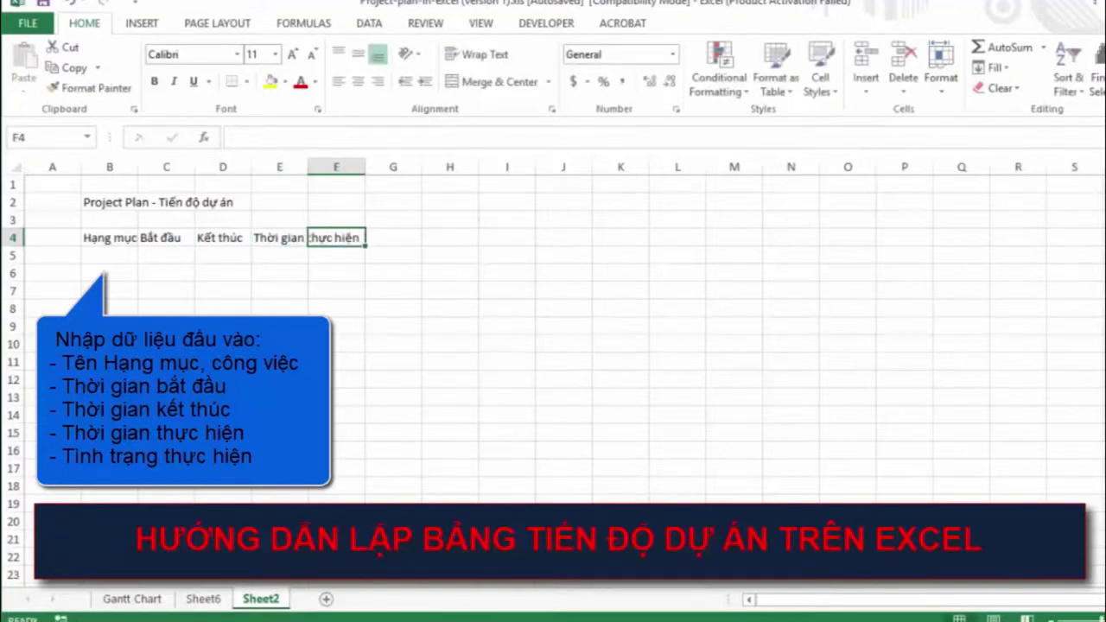
{"action": "type", "text": "Ti"}
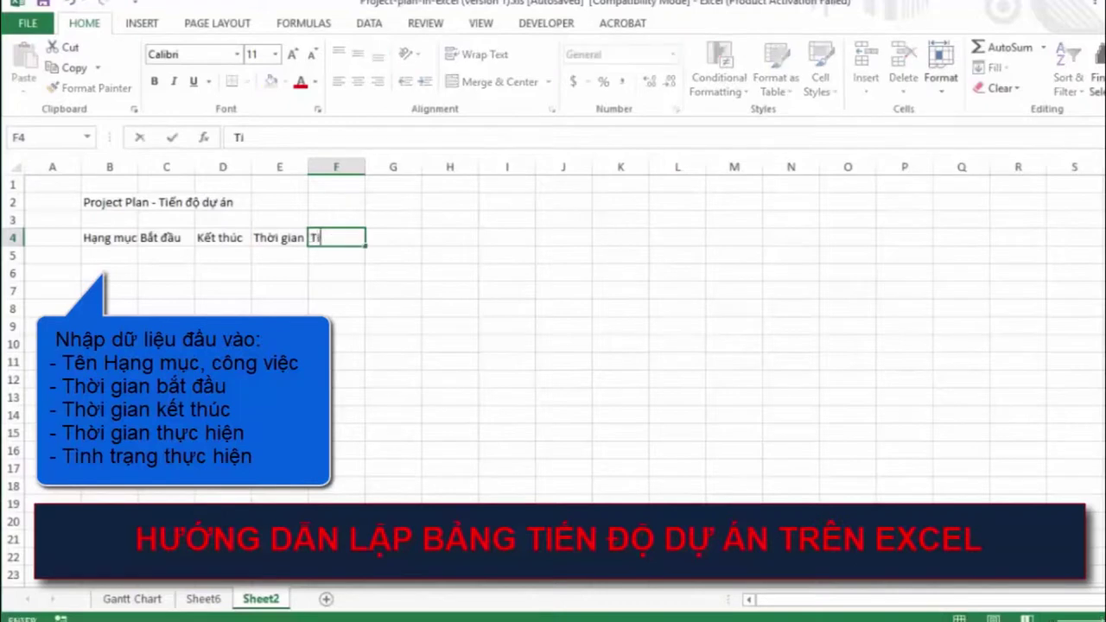
{"action": "type", "text": "ình trang"}
{"action": "key", "text": "Return"}
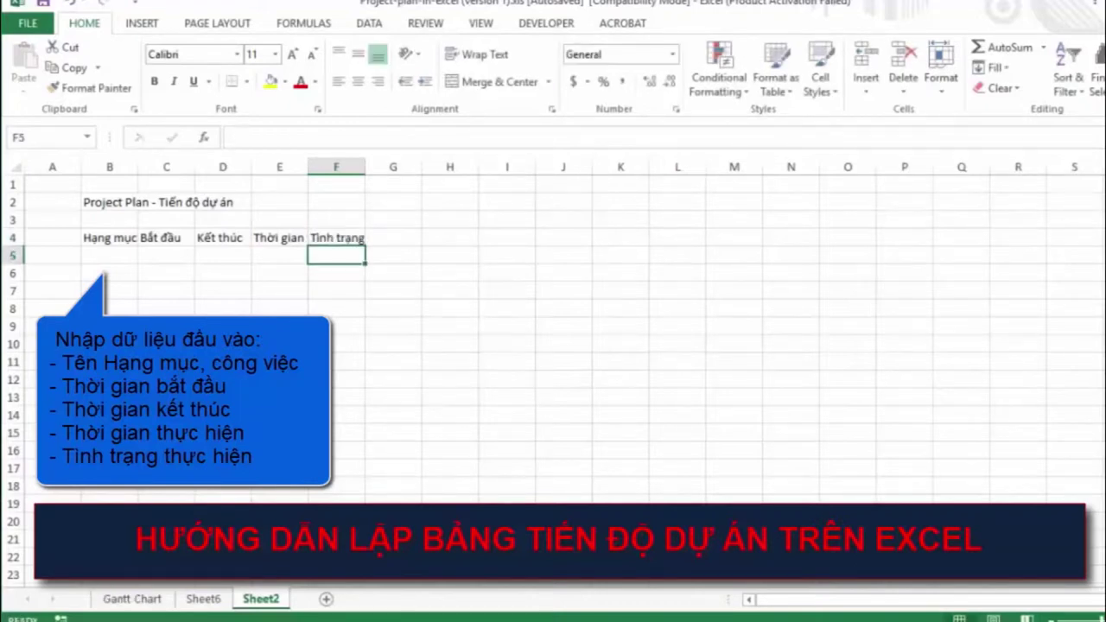
{"action": "left_click", "coordinate": [281, 239]}
Make row 4 taller and wrap the Thời gian thực hiện header text.
{"action": "left_click_drag", "start_coordinate": [14, 247], "coordinate": [14, 263]}
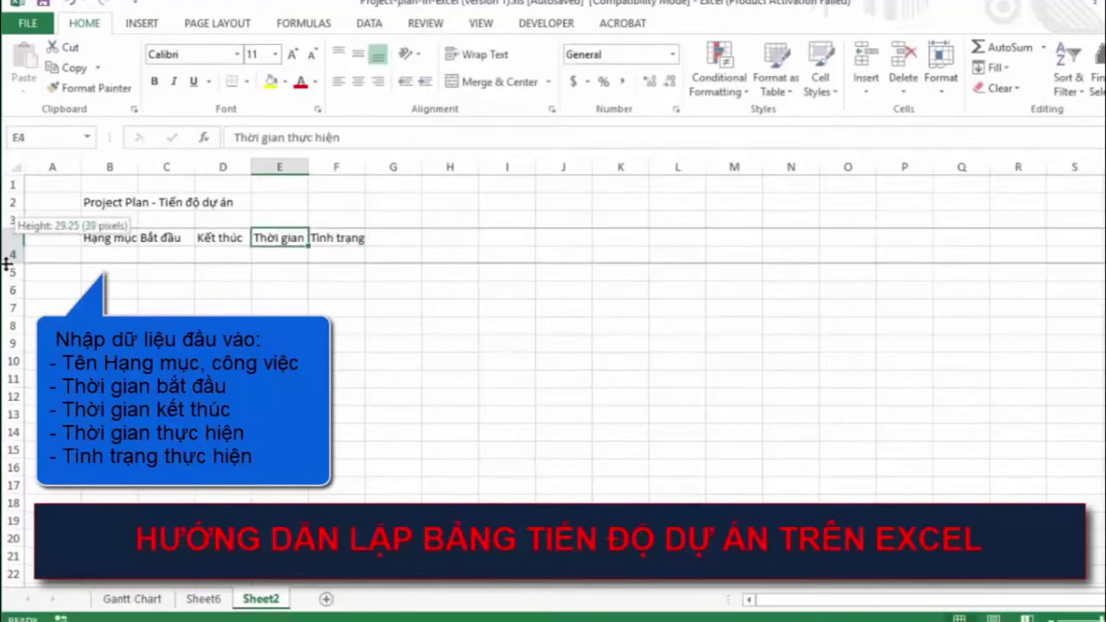
{"action": "right_click", "coordinate": [284, 253]}
{"action": "left_click", "coordinate": [347, 531]}
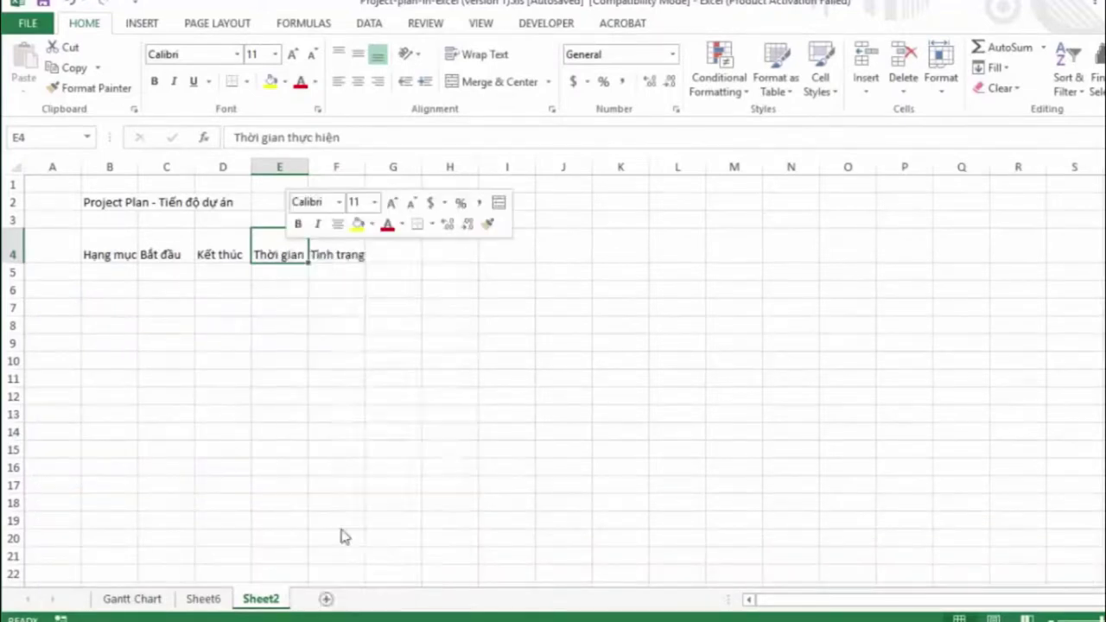
{"action": "left_click", "coordinate": [135, 415]}
{"action": "left_click", "coordinate": [450, 611]}
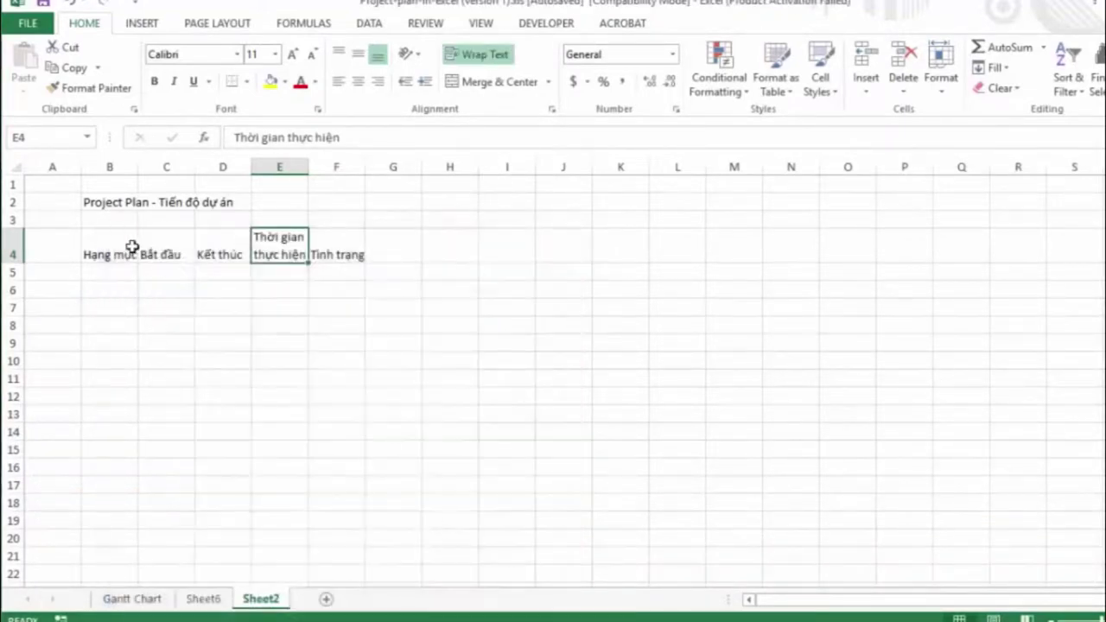
Autofit a column to its header text, then undo an accidental widening of column B.
{"action": "left_click_drag", "start_coordinate": [128, 249], "coordinate": [346, 254]}
{"action": "double_click", "coordinate": [366, 167]}
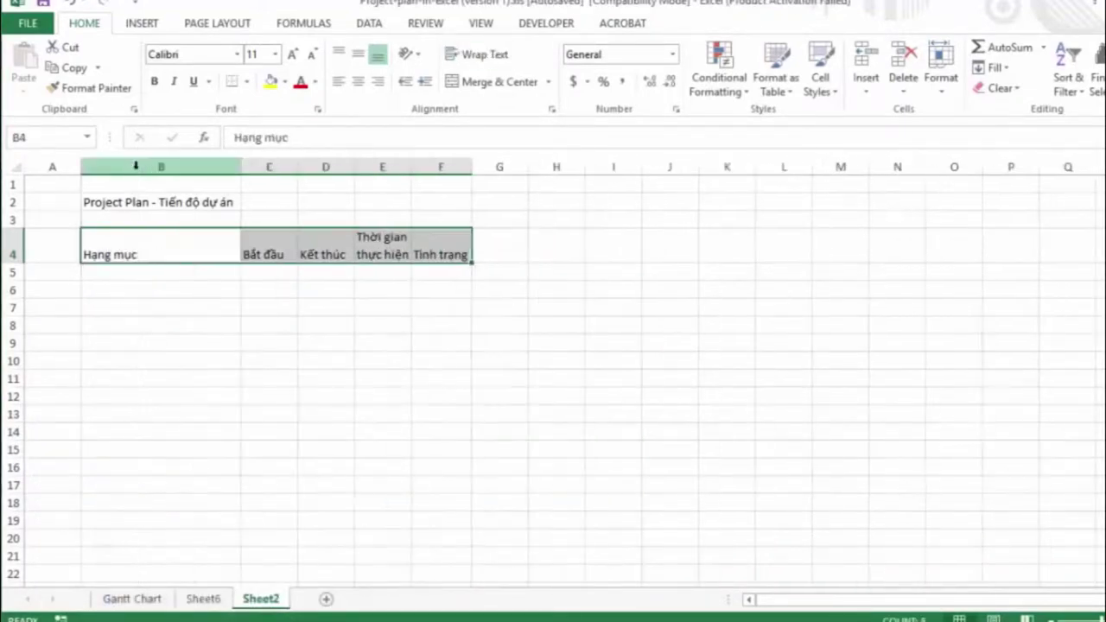
{"action": "left_click_drag", "start_coordinate": [135, 172], "coordinate": [242, 167]}
{"action": "key", "text": "ctrl+z"}
Wrap the B4:F4 headers and centre them both horizontally and vertically.
{"action": "left_click", "coordinate": [99, 250]}
{"action": "left_click_drag", "start_coordinate": [99, 251], "coordinate": [326, 250]}
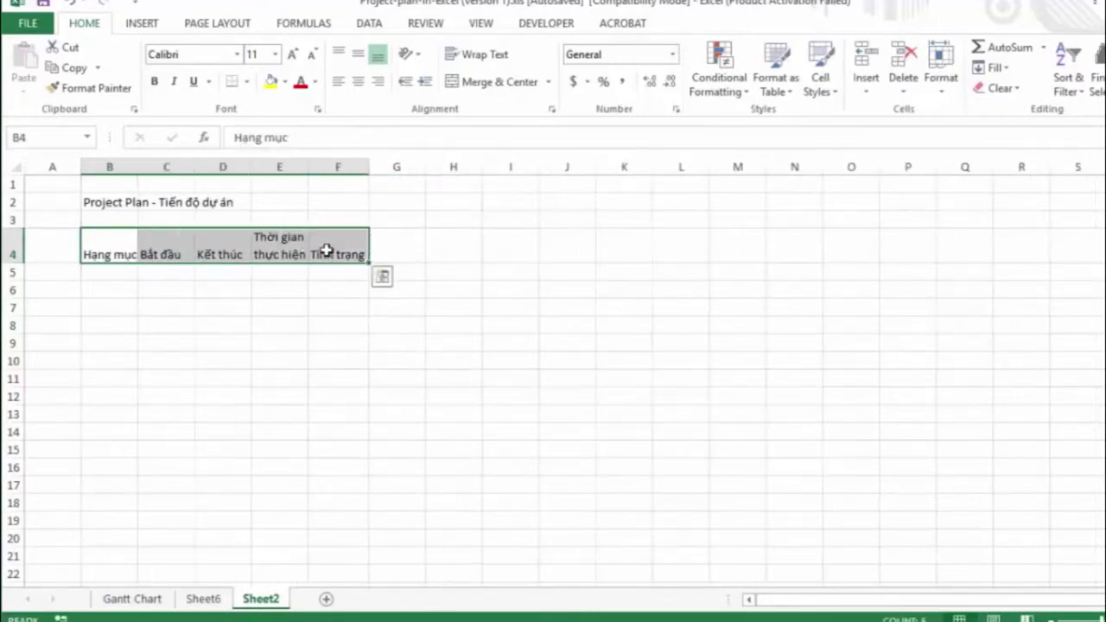
{"action": "right_click", "coordinate": [325, 249]}
{"action": "left_click", "coordinate": [382, 527]}
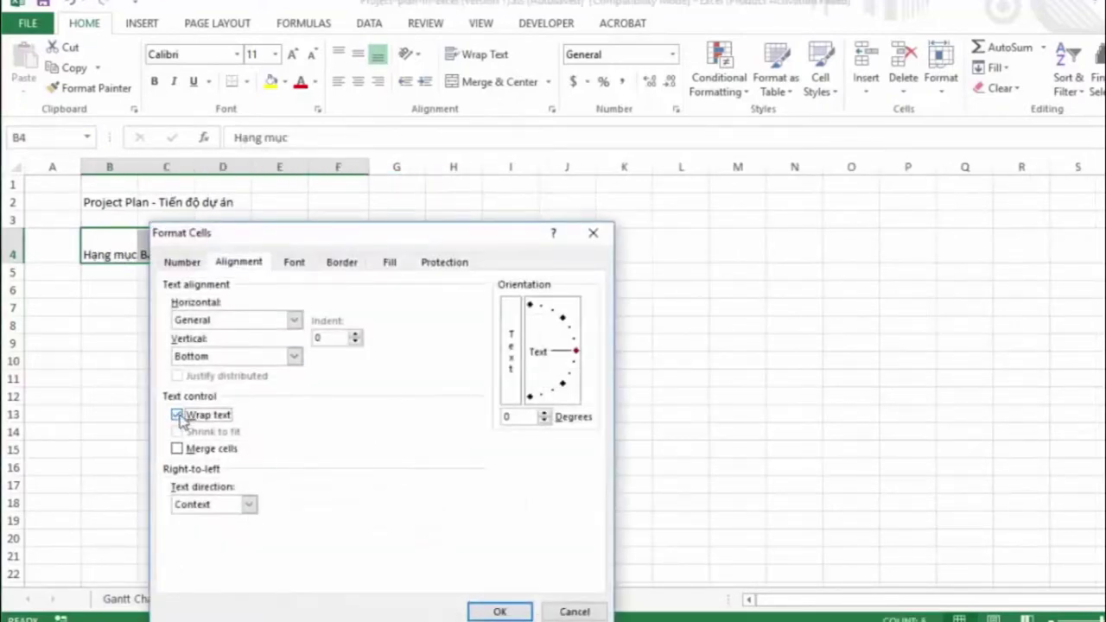
{"action": "left_click", "coordinate": [178, 415]}
{"action": "left_click", "coordinate": [294, 320]}
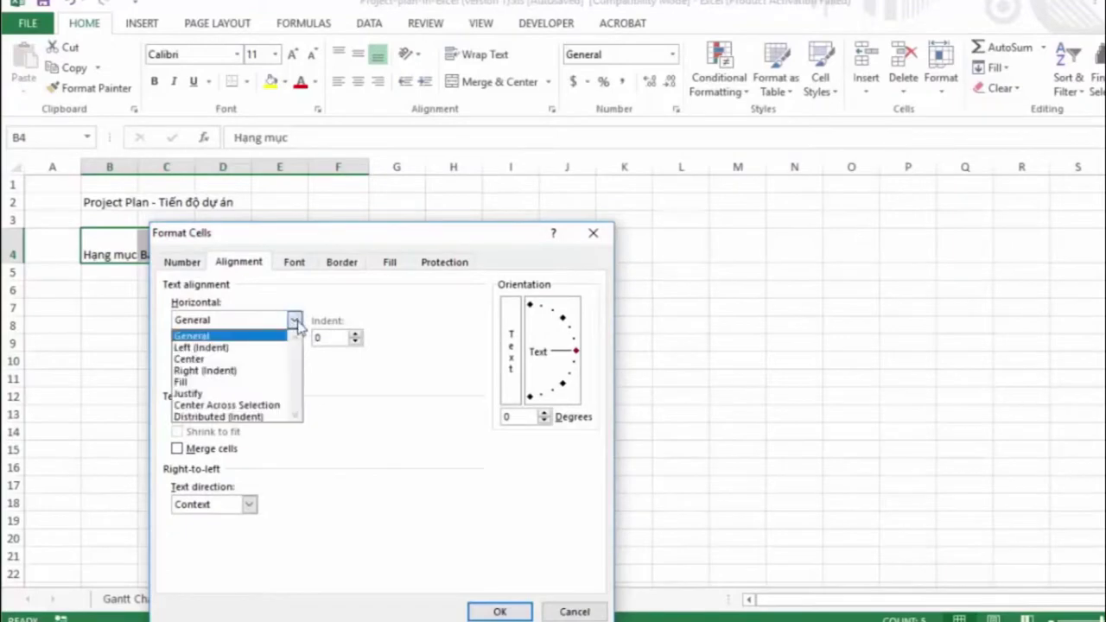
{"action": "left_click", "coordinate": [194, 360]}
{"action": "left_click", "coordinate": [294, 356]}
{"action": "left_click", "coordinate": [188, 386]}
{"action": "left_click", "coordinate": [499, 610]}
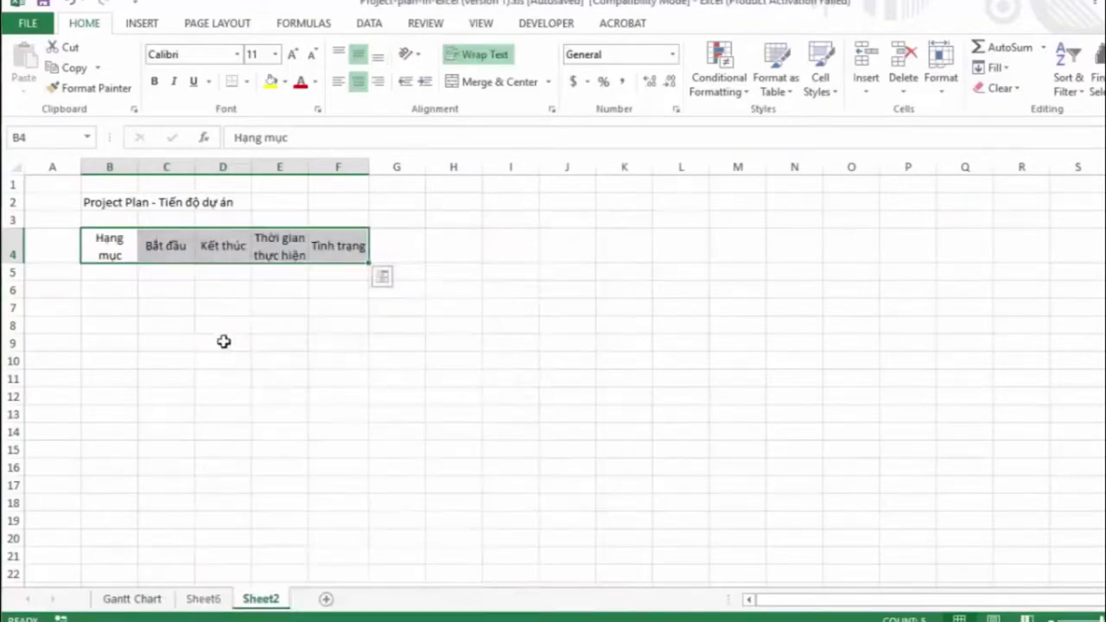
Bold the headers and move to B5 under Hạng mục.
{"action": "left_click", "coordinate": [154, 81]}
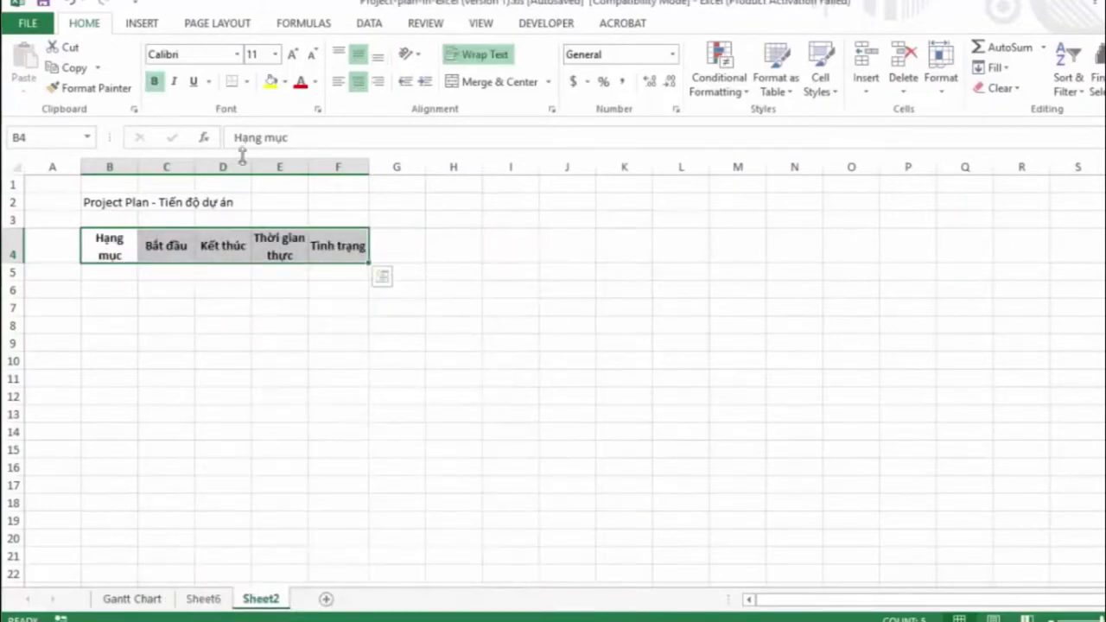
{"action": "left_click", "coordinate": [198, 308]}
{"action": "key", "text": "Up"}
{"action": "key", "text": "Up"}
{"action": "key", "text": "Left"}
{"action": "key", "text": "Left"}
Fill item names HM 1 to HM 10 down column B and give HM 1 start date 01/01/2019.
{"action": "type", "text": "HM"}
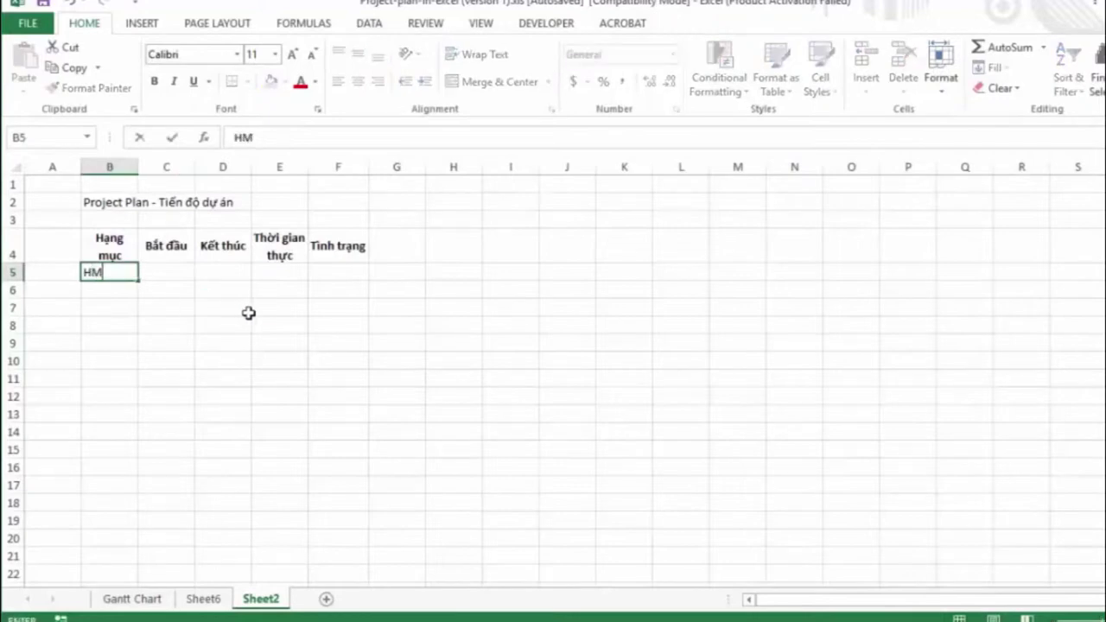
{"action": "left_click", "coordinate": [111, 272]}
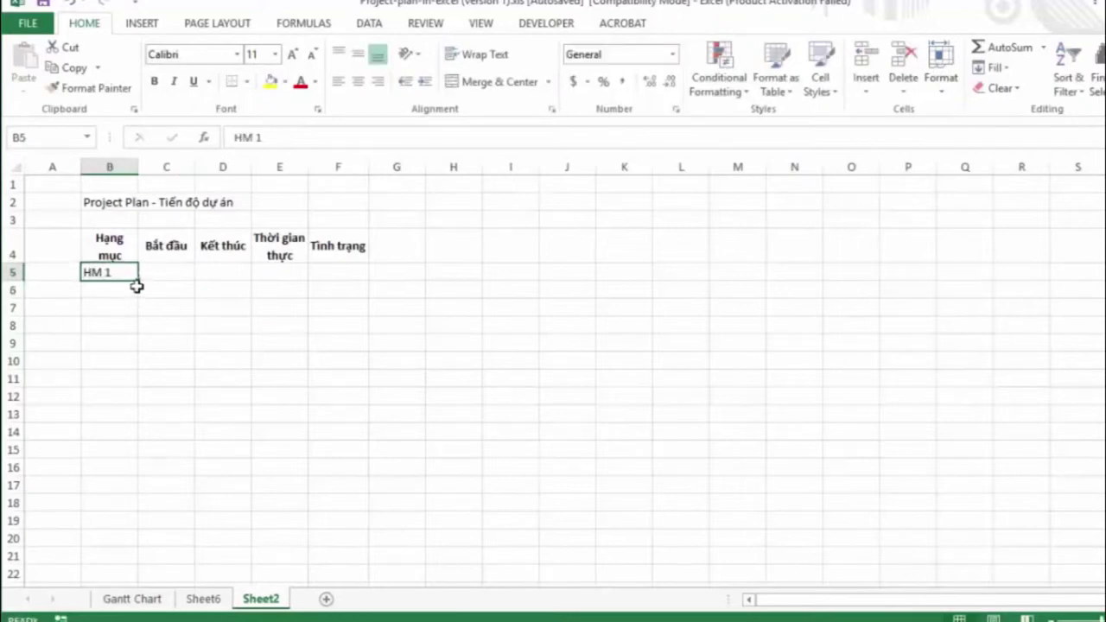
{"action": "left_click_drag", "start_coordinate": [141, 275], "coordinate": [136, 445]}
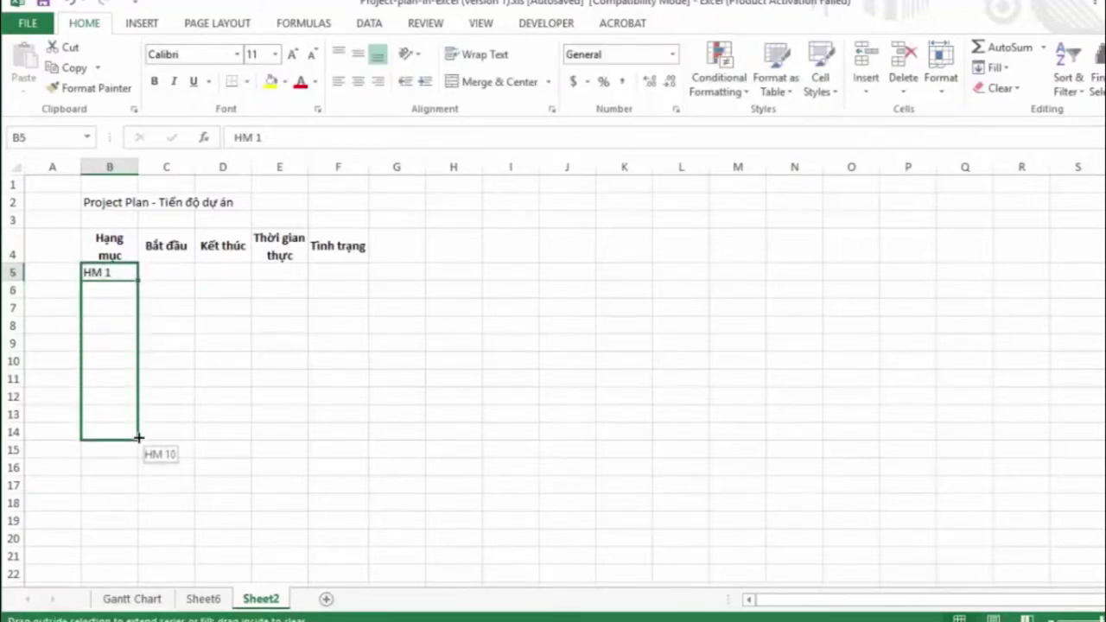
{"action": "left_click", "coordinate": [168, 273]}
{"action": "type", "text": "1/1"}
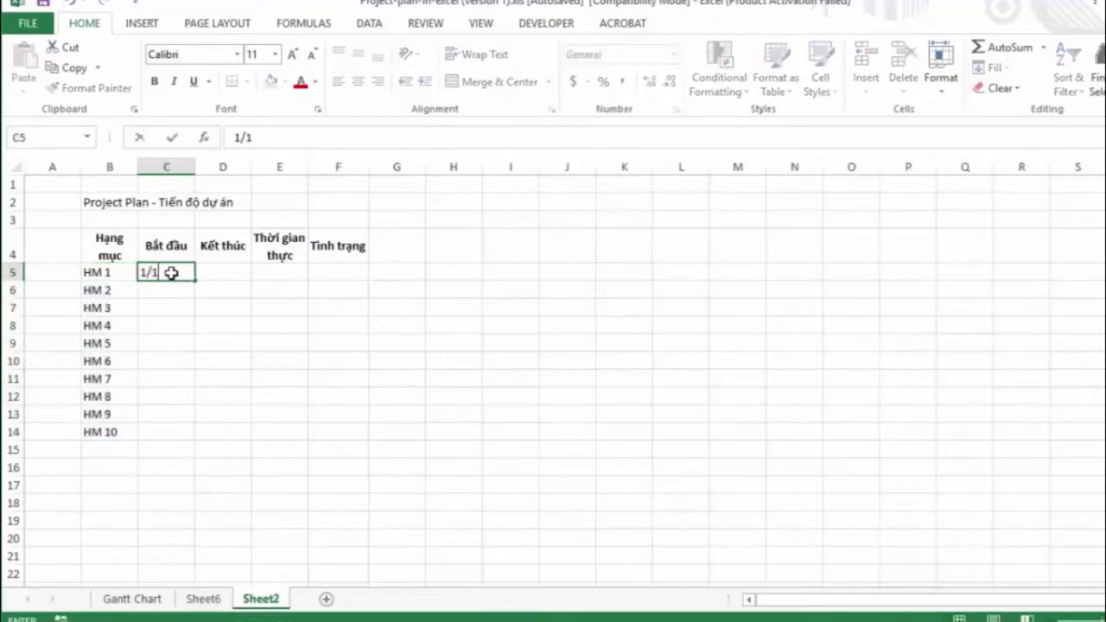
{"action": "type", "text": "/2019"}
{"action": "key", "text": "Return"}
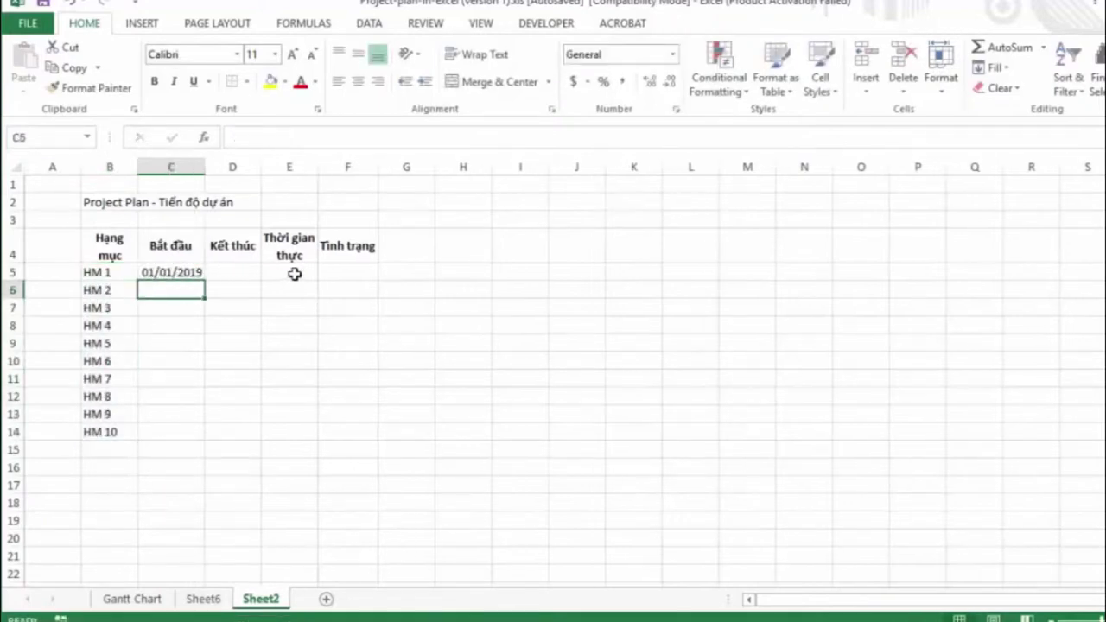
Enter durations 5, 7, 6, 4, 5, 4, 4, 8, 3, 5 in E5:E14.
{"action": "left_click", "coordinate": [295, 274]}
{"action": "type", "text": "7"}
{"action": "key", "text": "Return"}
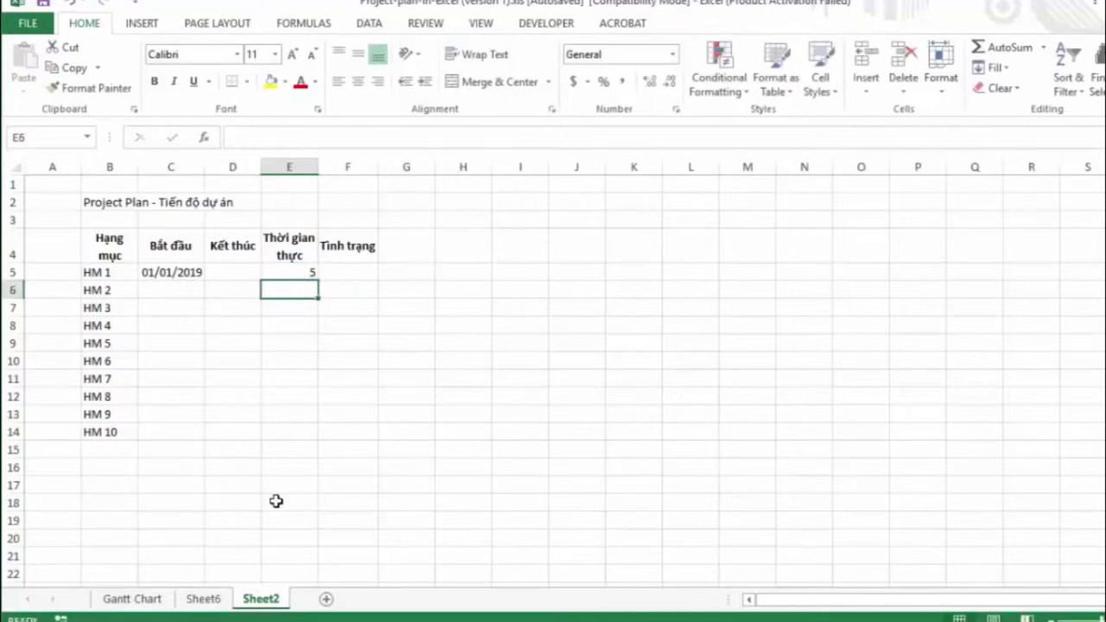
{"action": "type", "text": "7"}
{"action": "key", "text": "Return"}
{"action": "type", "text": "6"}
{"action": "key", "text": "Return"}
{"action": "type", "text": "4"}
{"action": "key", "text": "Return"}
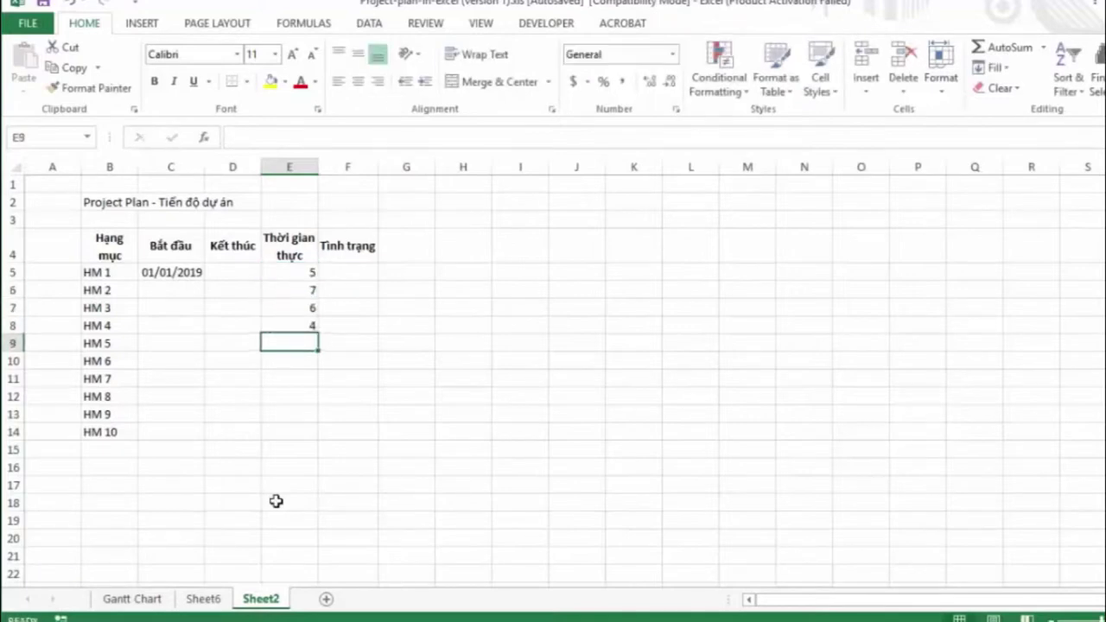
{"action": "type", "text": "5"}
{"action": "key", "text": "Return"}
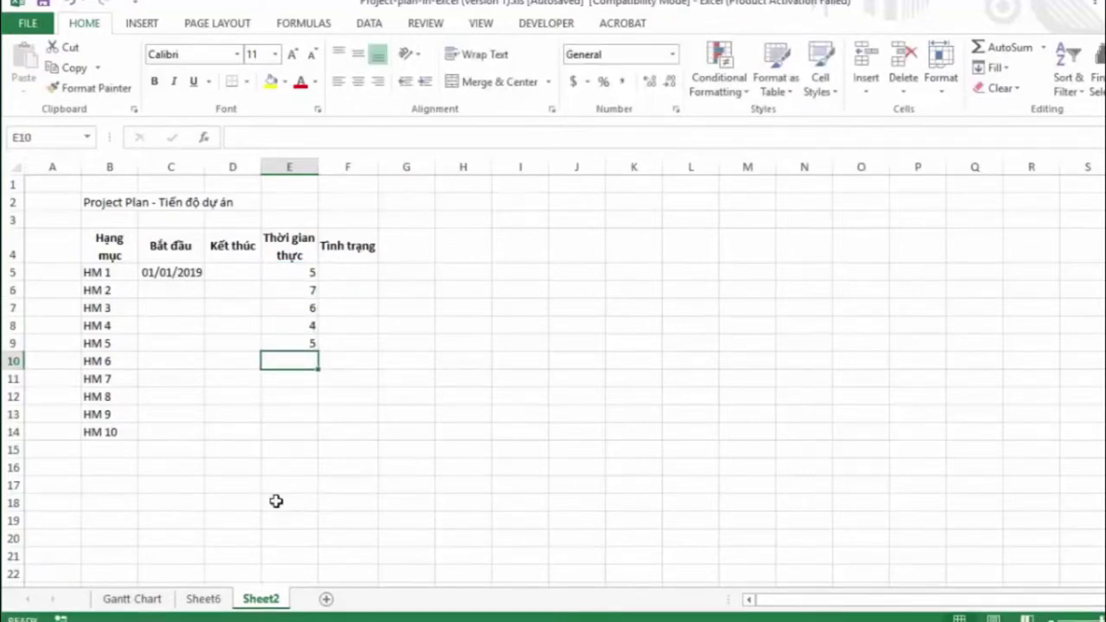
{"action": "type", "text": "4"}
{"action": "key", "text": "Return"}
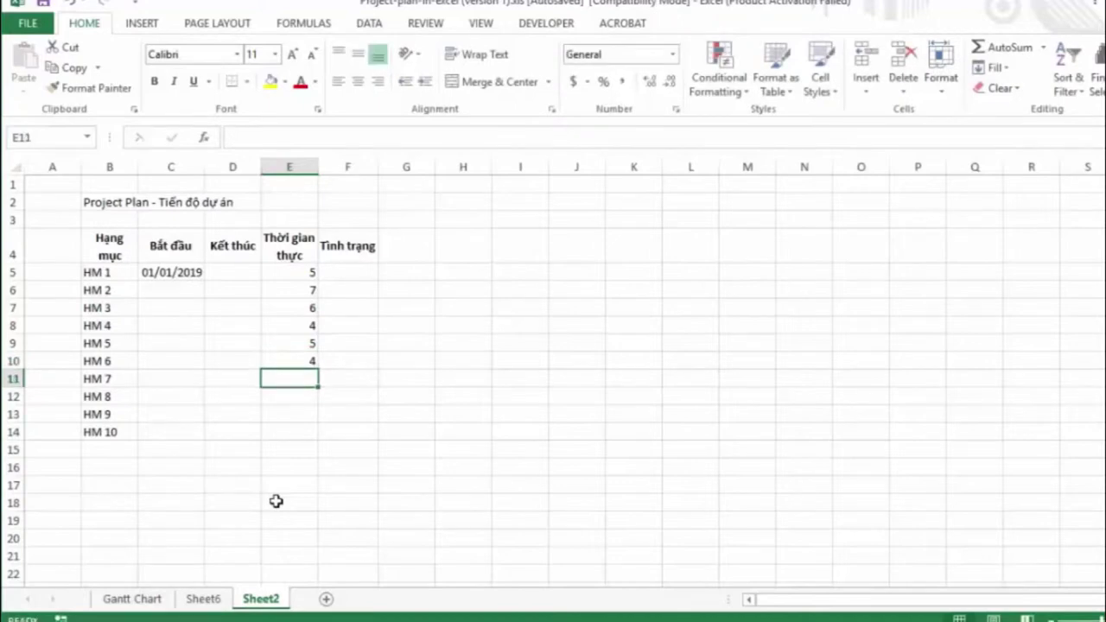
{"action": "type", "text": "4"}
{"action": "key", "text": "Return"}
{"action": "type", "text": "8"}
{"action": "key", "text": "Return"}
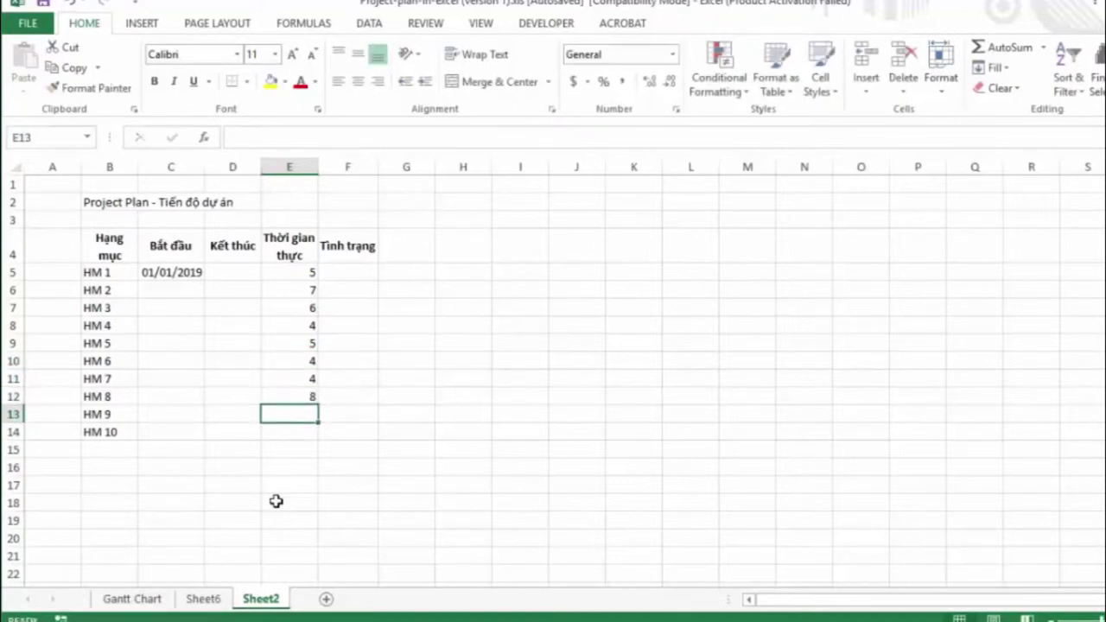
{"action": "type", "text": "3"}
{"action": "key", "text": "Return"}
{"action": "type", "text": "5"}
{"action": "key", "text": "Return"}
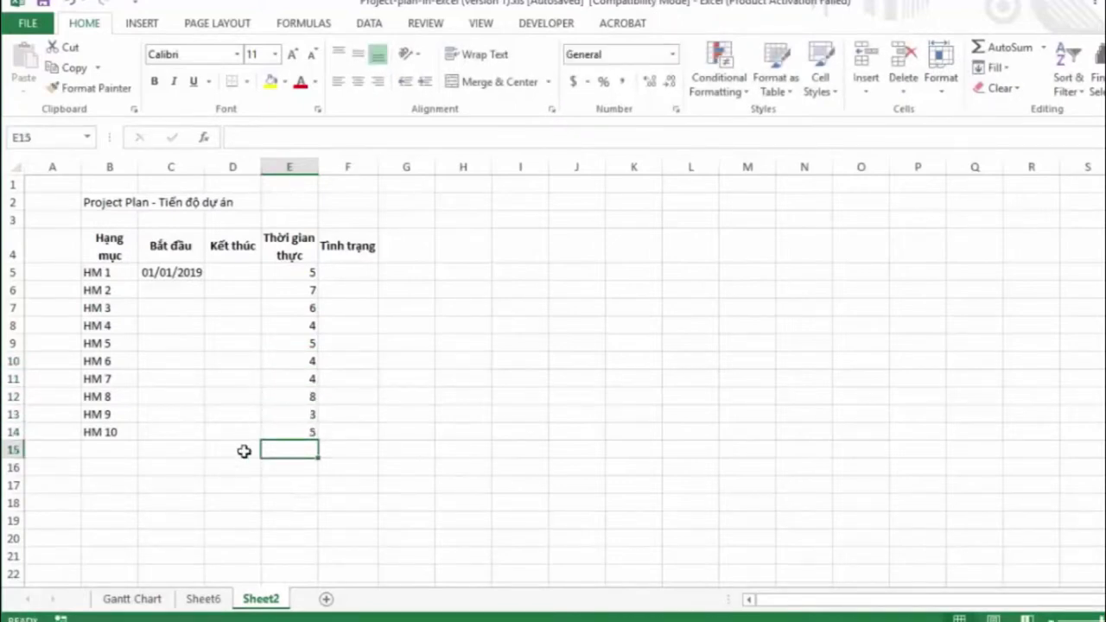
{"action": "left_click", "coordinate": [238, 274]}
Give HM 1 end date 05/01/2019 and HM 2 the start formula =D5-1.
{"action": "type", "text": "5/1/20"}
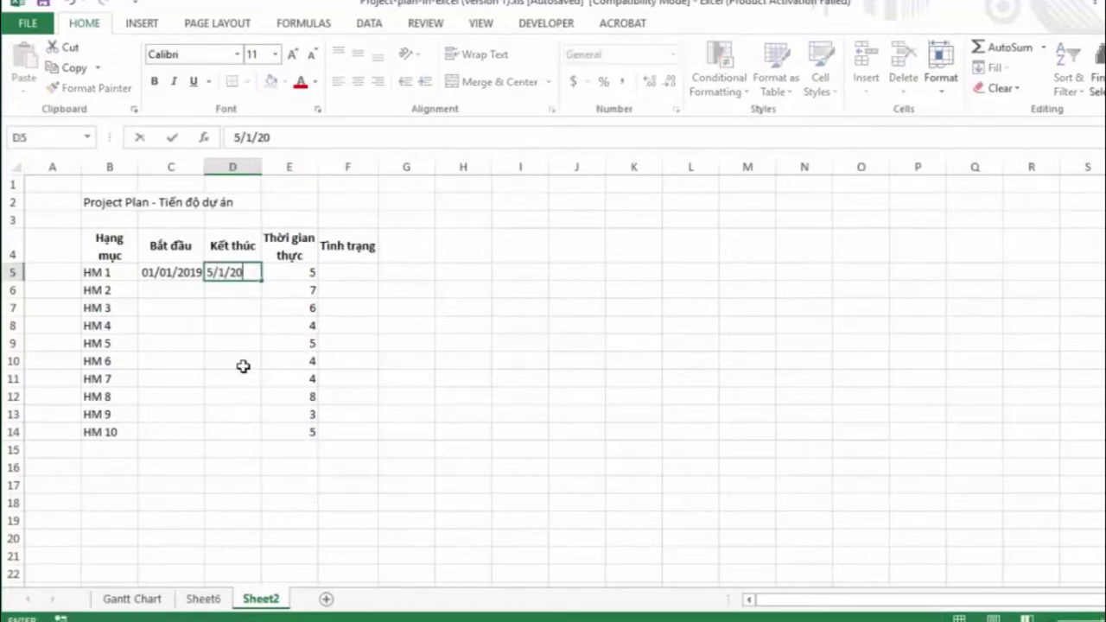
{"action": "type", "text": "19"}
{"action": "key", "text": "Return"}
{"action": "left_click", "coordinate": [173, 289]}
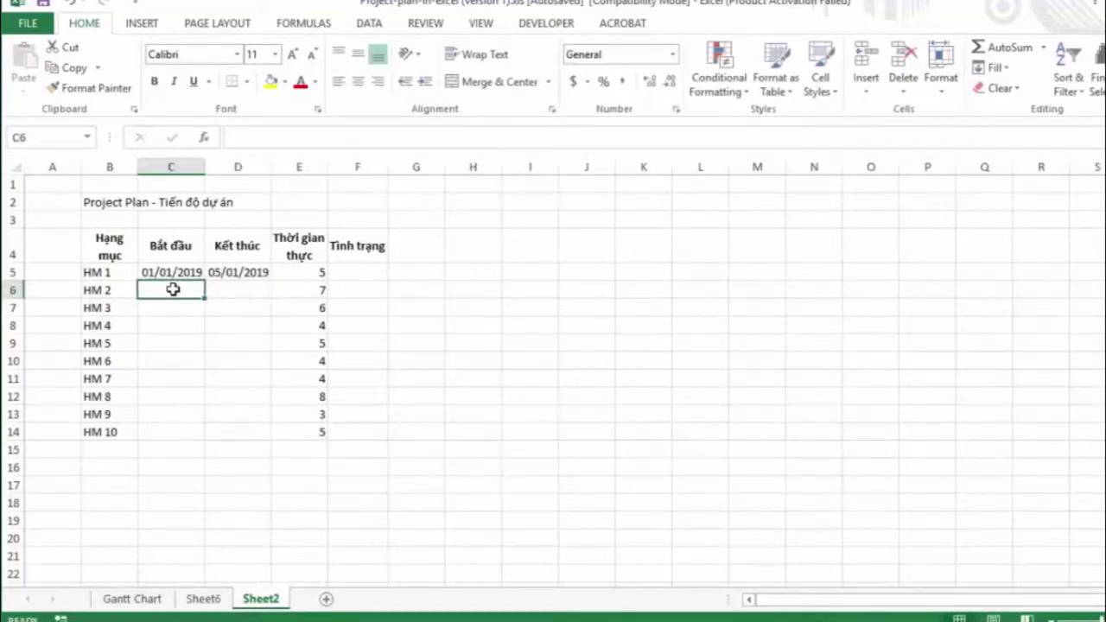
{"action": "type", "text": "+"}
{"action": "left_click", "coordinate": [240, 272]}
{"action": "type", "text": "-1"}
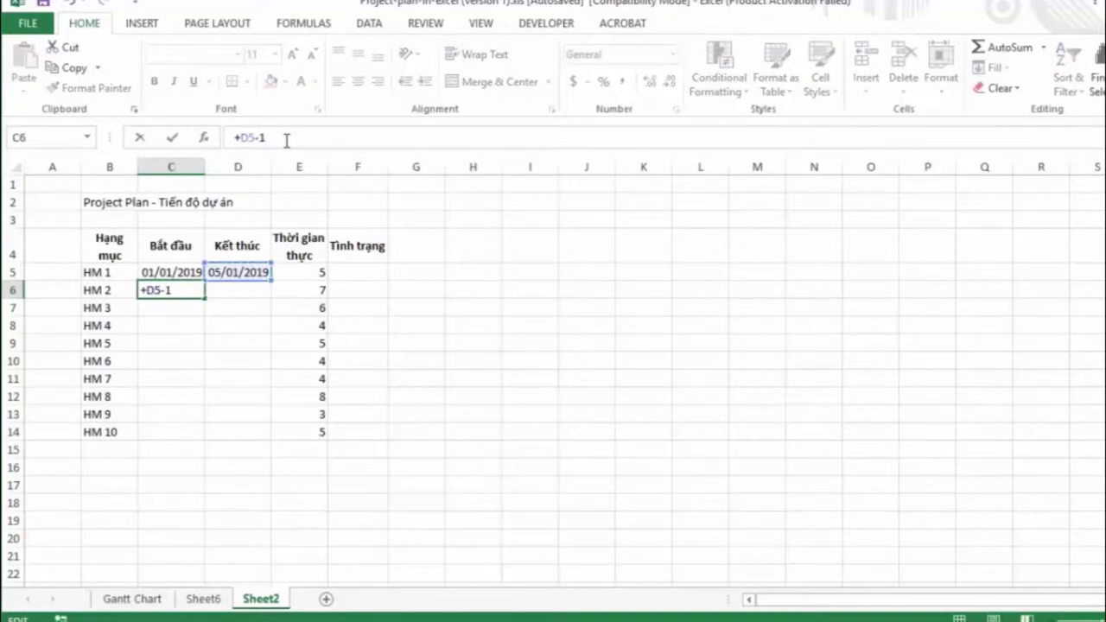
{"action": "key", "text": "Return"}
{"action": "left_click", "coordinate": [181, 290]}
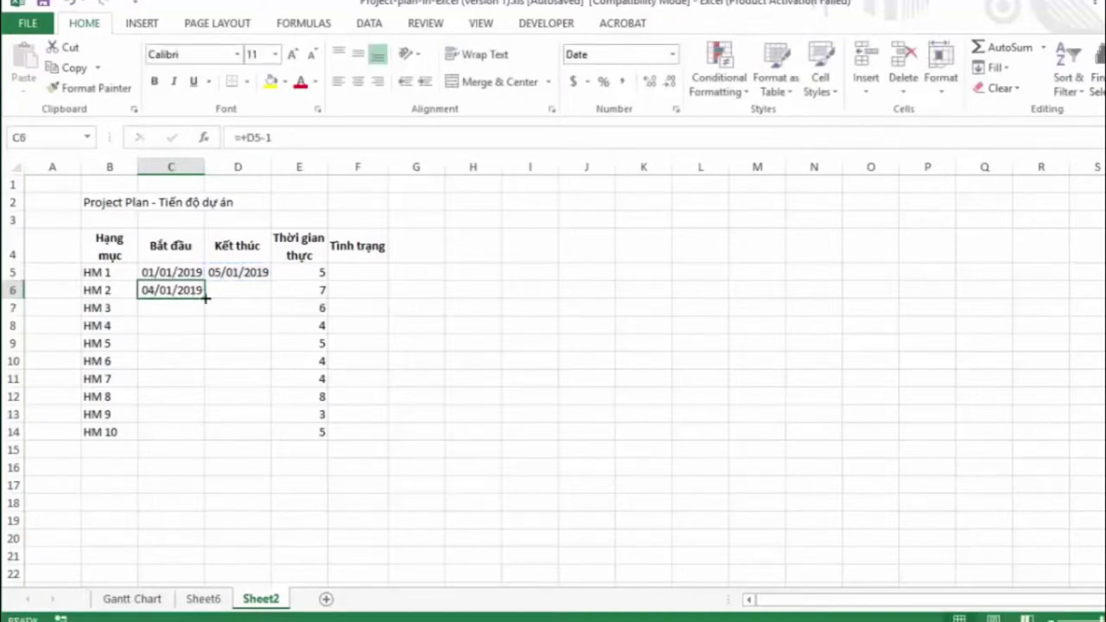
Give HM 2 the end date formula =C6+E6-1 and check both formulas.
{"action": "left_click", "coordinate": [230, 291]}
{"action": "type", "text": "+"}
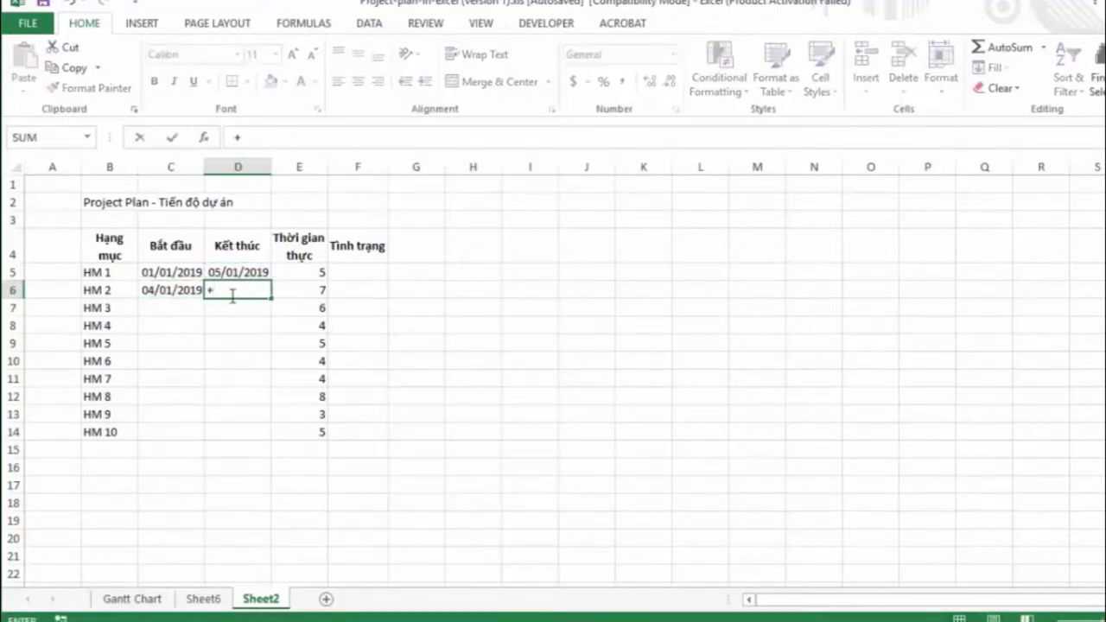
{"action": "left_click", "coordinate": [161, 289]}
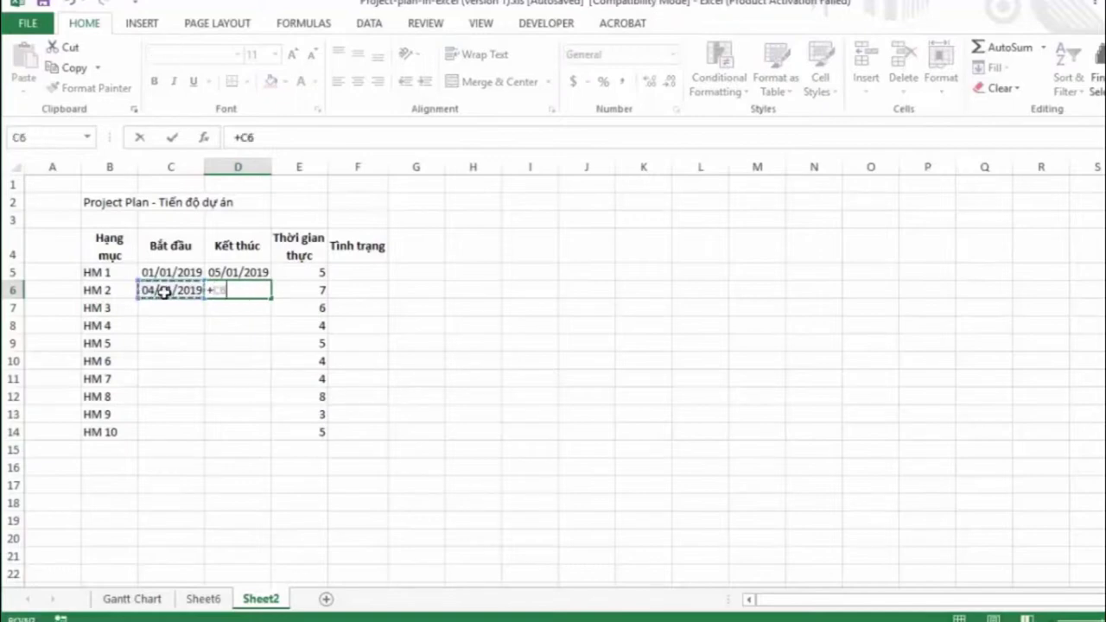
{"action": "type", "text": "+"}
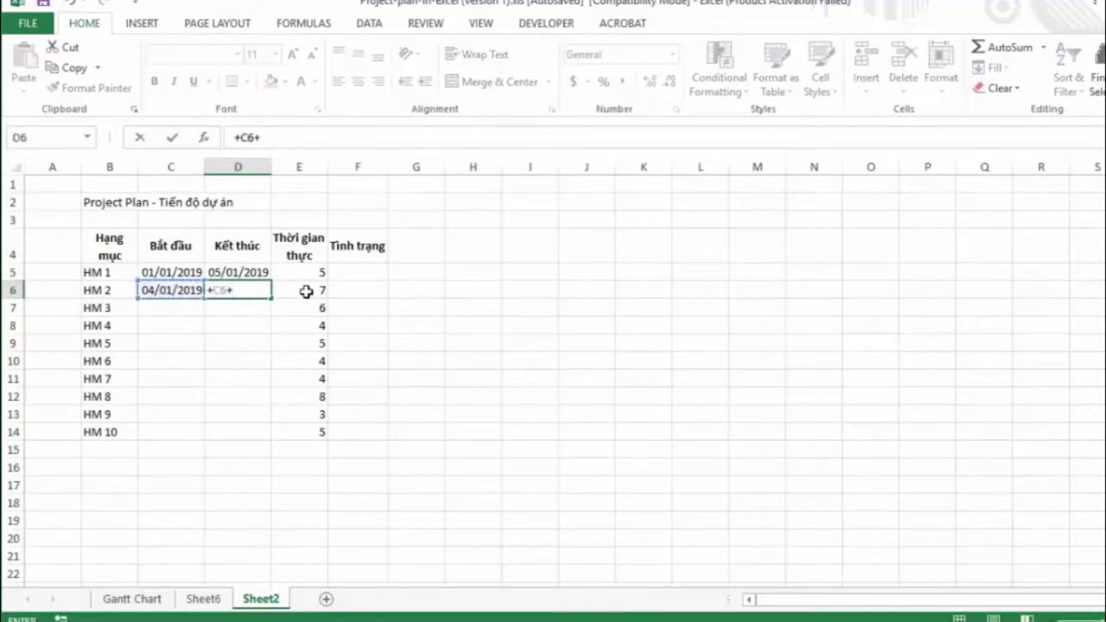
{"action": "left_click", "coordinate": [304, 290]}
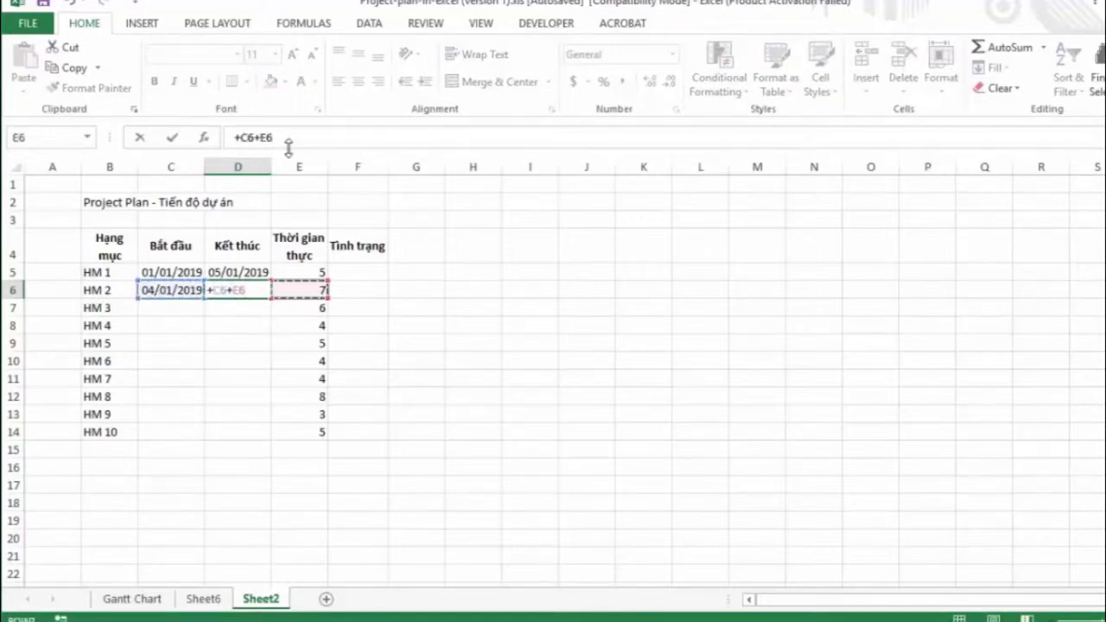
{"action": "key", "text": "Return"}
{"action": "double_click", "coordinate": [169, 289]}
{"action": "key", "text": "Escape"}
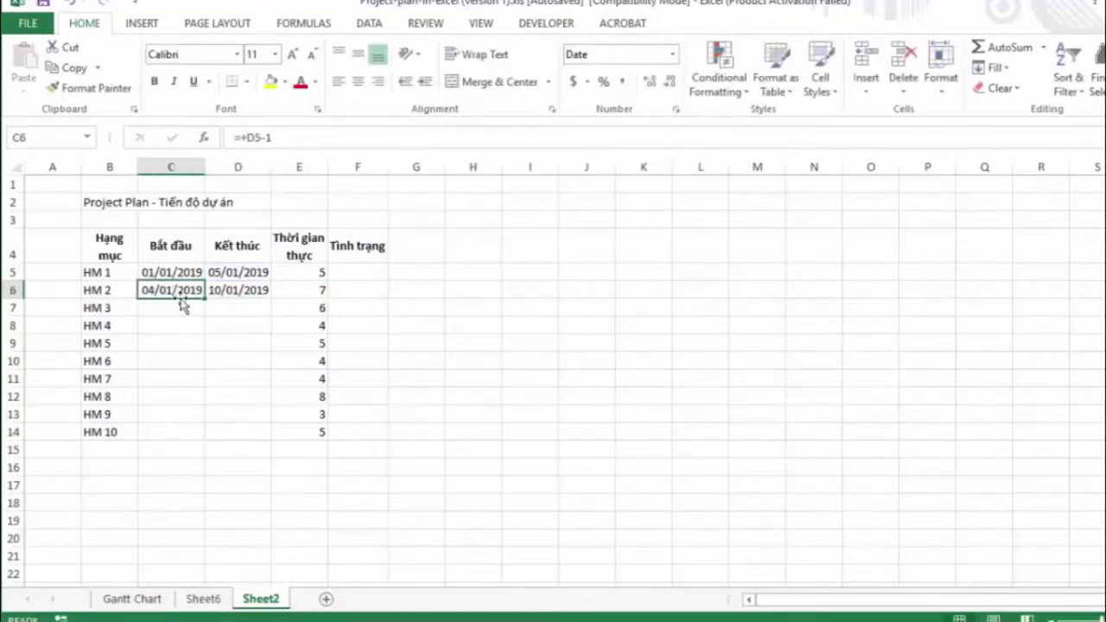
{"action": "left_click", "coordinate": [228, 291]}
Fill the start and end date formulas down to row 14 and centre durations E5:E14.
{"action": "left_click", "coordinate": [196, 294]}
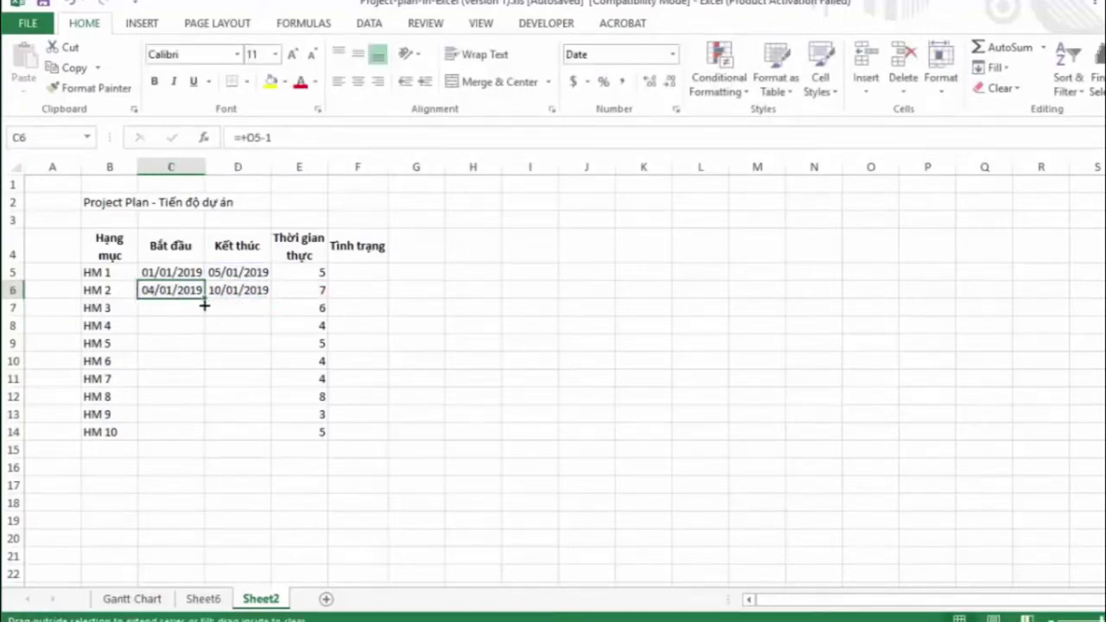
{"action": "left_click_drag", "start_coordinate": [205, 299], "coordinate": [207, 439]}
{"action": "left_click", "coordinate": [250, 290]}
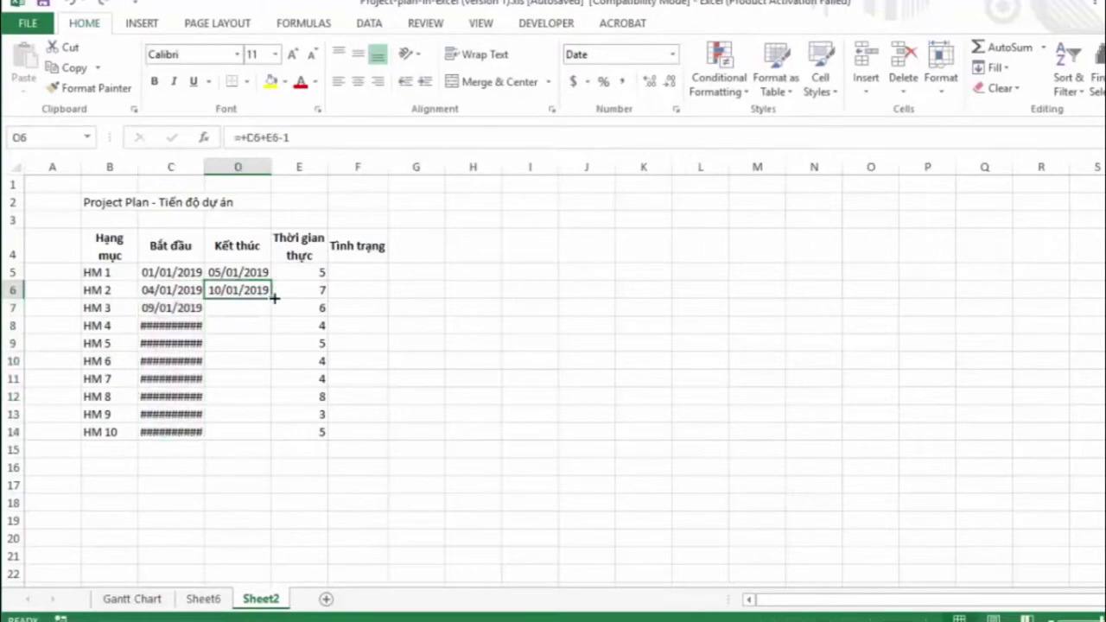
{"action": "left_click_drag", "start_coordinate": [270, 298], "coordinate": [267, 431]}
{"action": "left_click", "coordinate": [359, 450]}
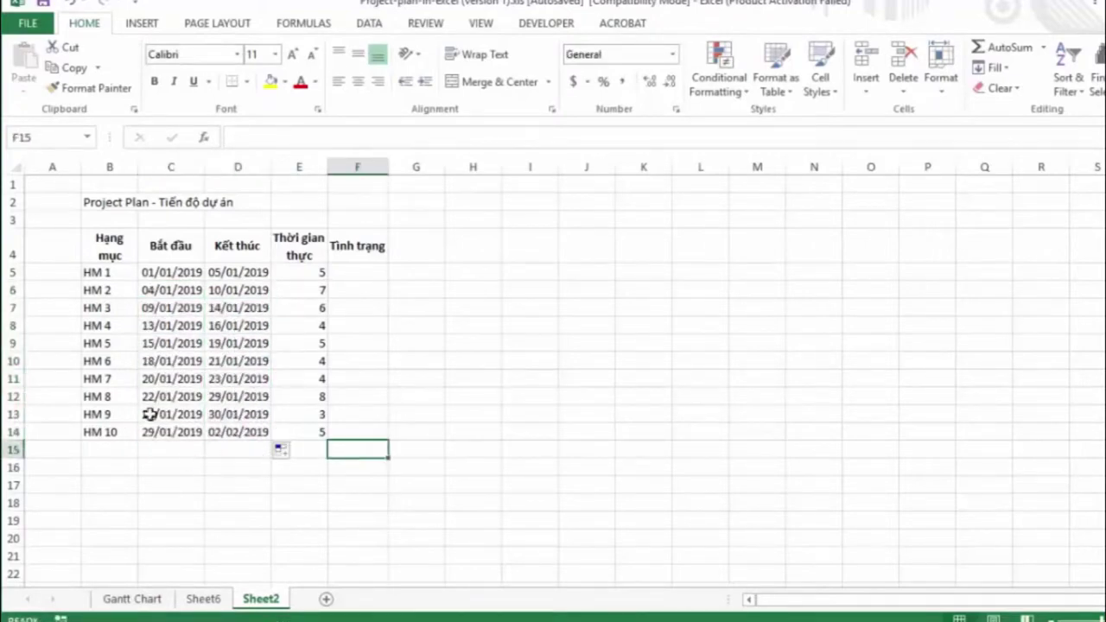
{"action": "left_click_drag", "start_coordinate": [317, 275], "coordinate": [305, 430]}
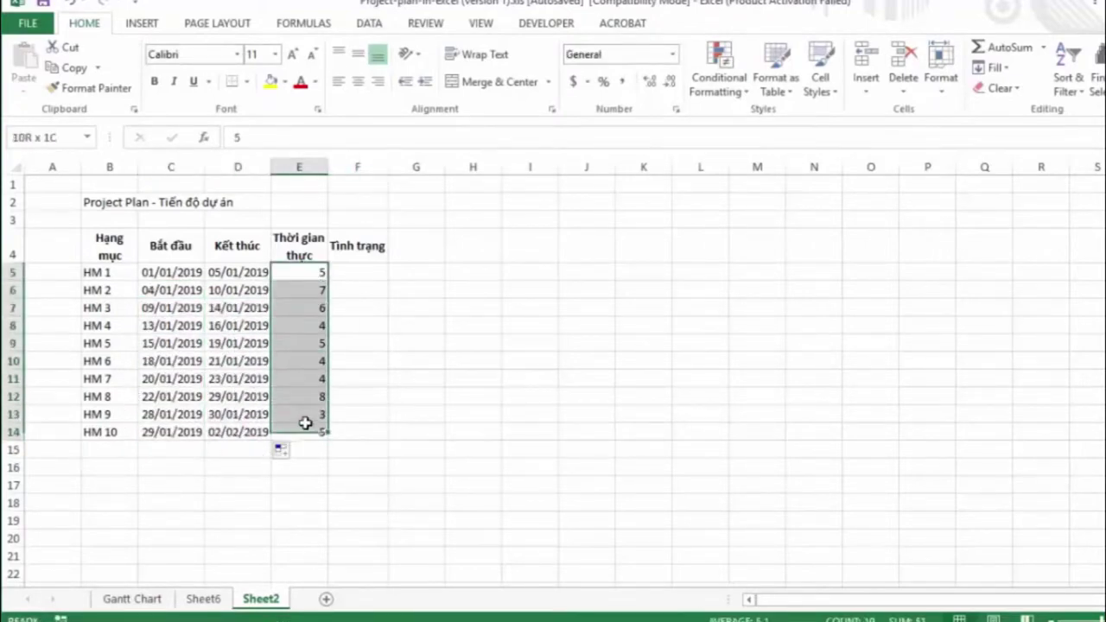
{"action": "left_click", "coordinate": [357, 82]}
{"action": "left_click", "coordinate": [358, 414]}
Enter Hoàn thành or Dở dang statuses for HM 1–HM 10 in F5:F14 and autofit column F.
{"action": "left_click", "coordinate": [360, 274]}
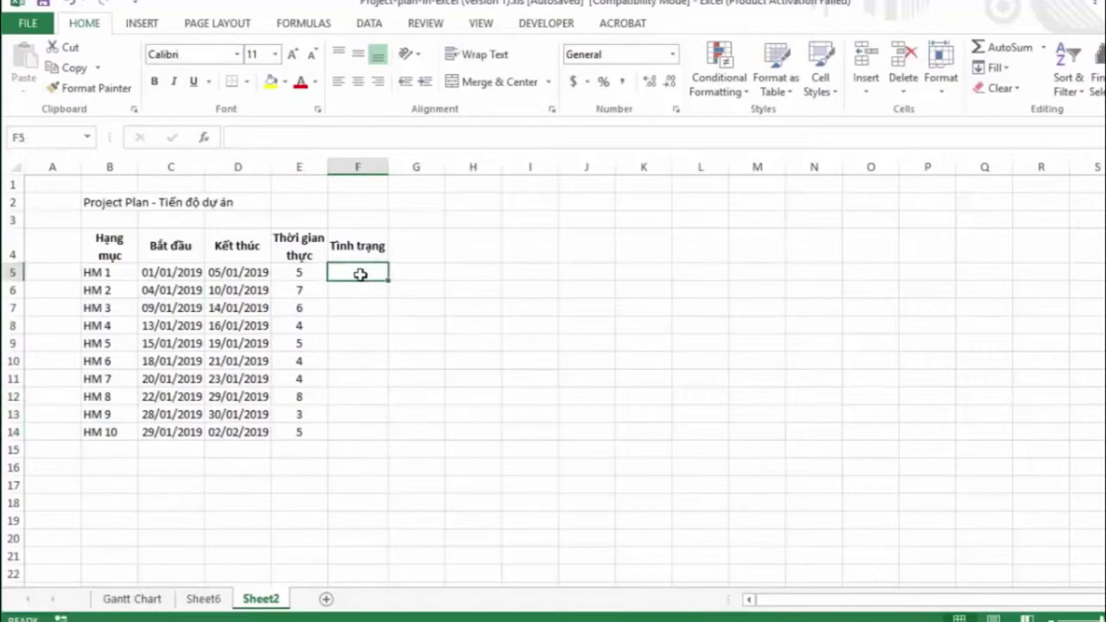
{"action": "type", "text": "Hoàn thành"}
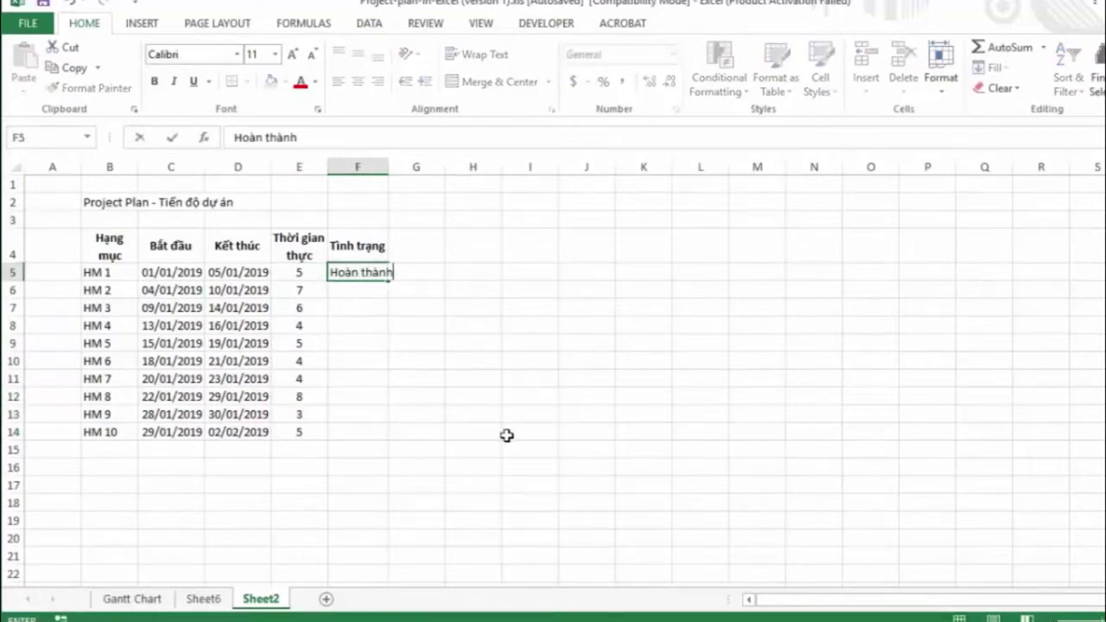
{"action": "key", "text": "Return"}
{"action": "type", "text": "Dở d"}
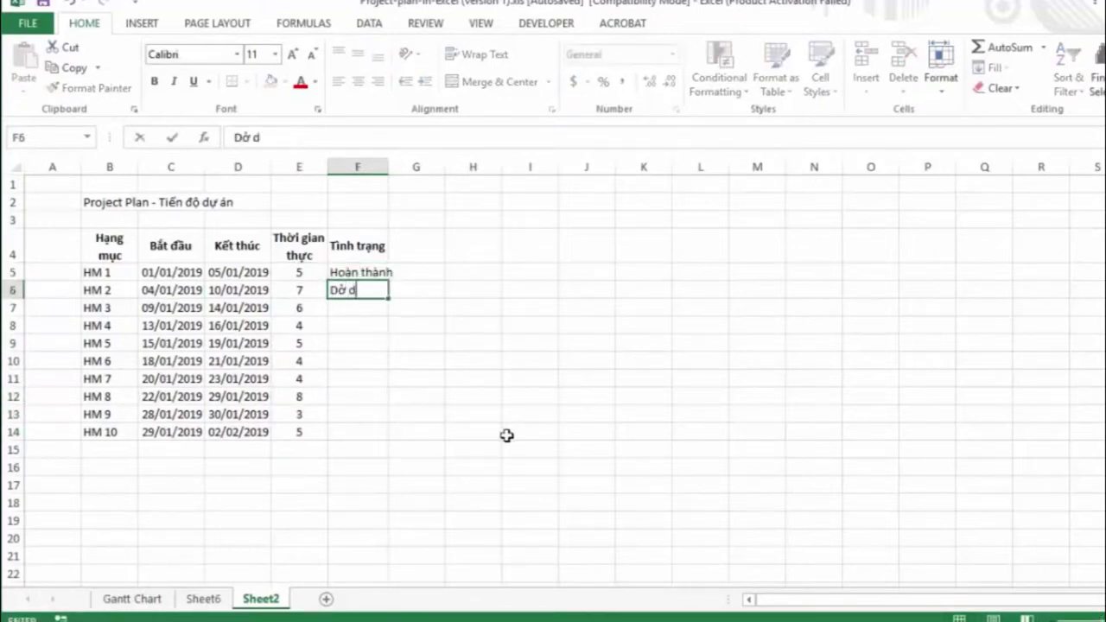
{"action": "type", "text": "ang"}
{"action": "key", "text": "Return"}
{"action": "type", "text": "hoàn"}
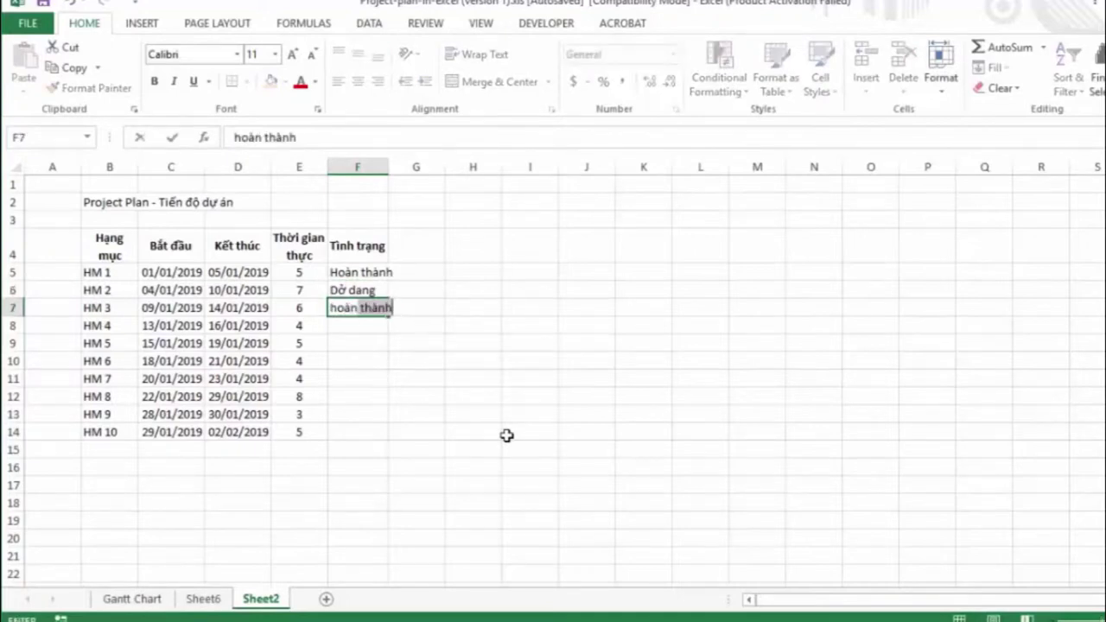
{"action": "key", "text": "Return"}
{"action": "type", "text": "Hoàn"}
{"action": "key", "text": "Return"}
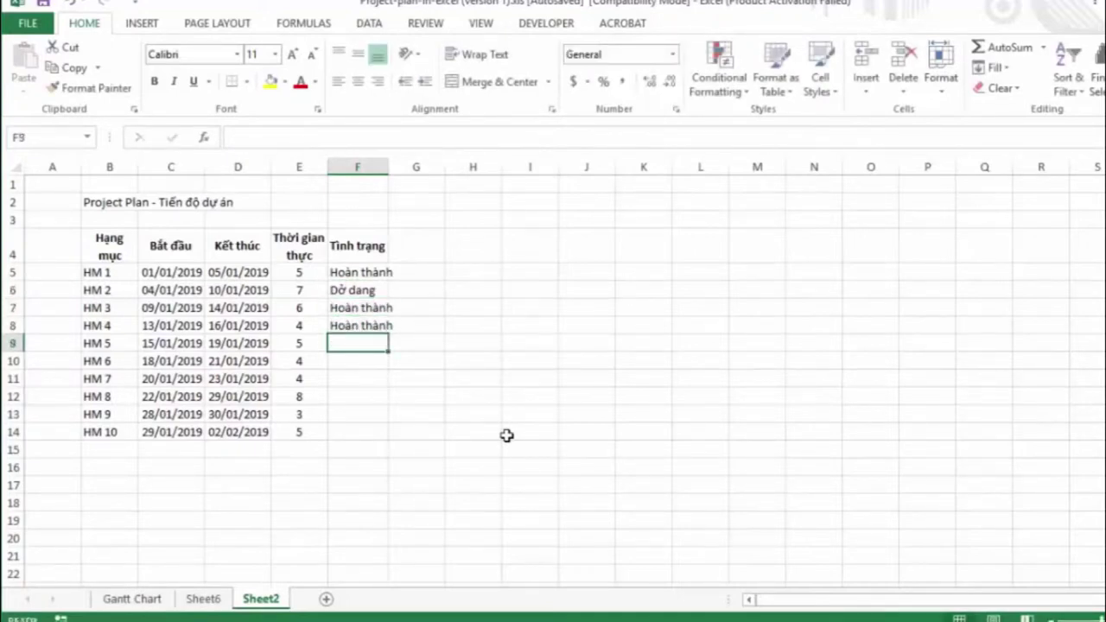
{"action": "type", "text": "Dở dang"}
{"action": "key", "text": "Return"}
{"action": "type", "text": "Hoàn thành"}
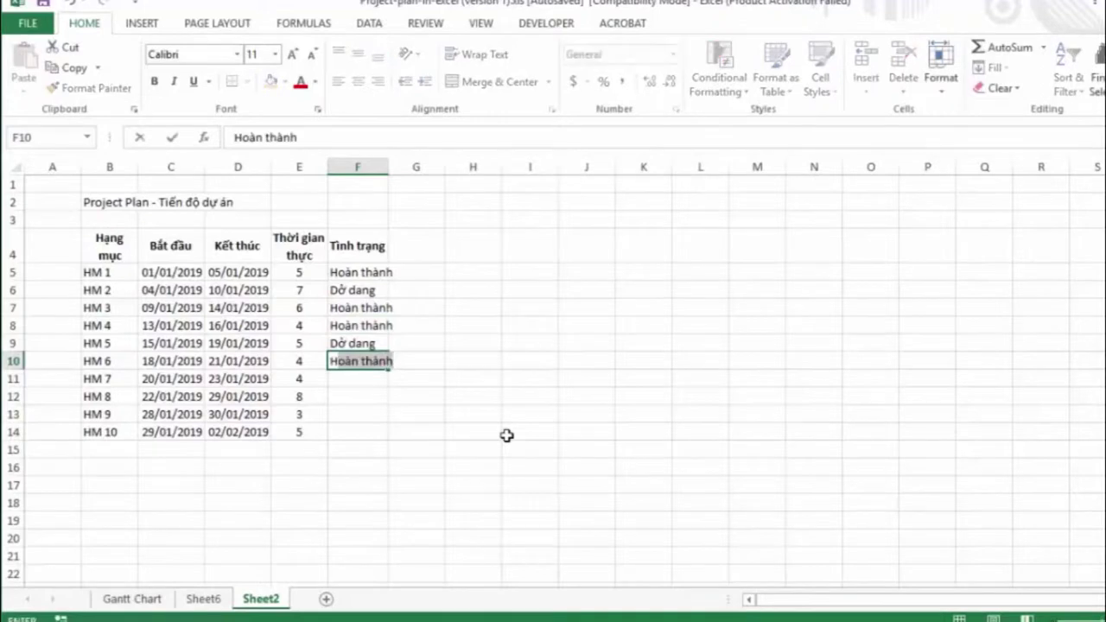
{"action": "key", "text": "Return"}
{"action": "type", "text": "Dở dang"}
{"action": "key", "text": "Return"}
{"action": "type", "text": "Hoan"}
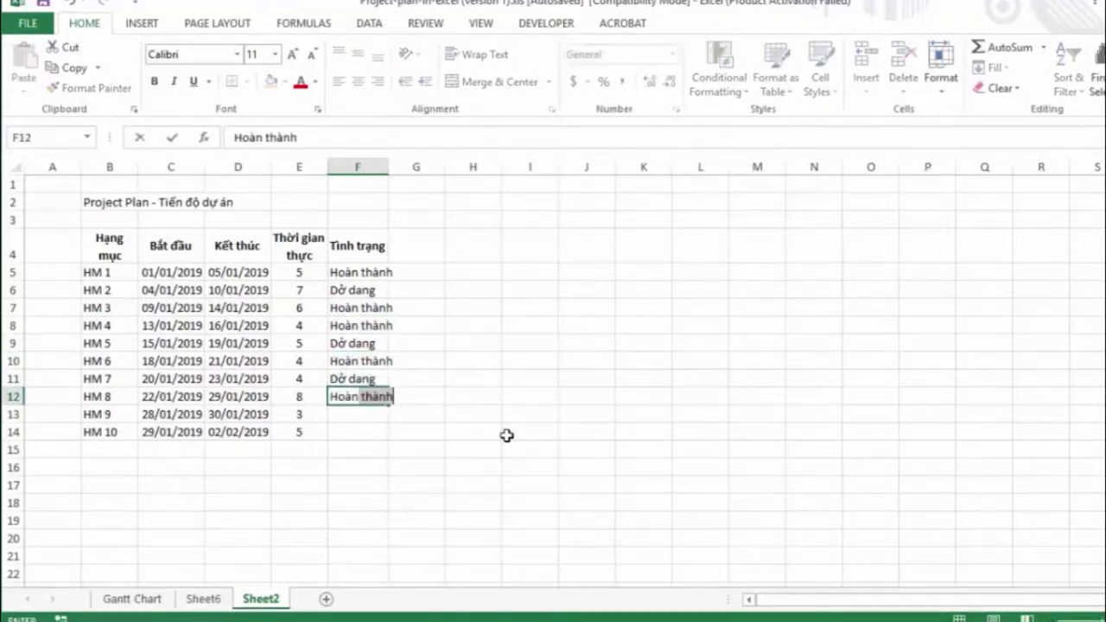
{"action": "key", "text": "Return"}
{"action": "type", "text": "Hoàn thành"}
{"action": "key", "text": "Return"}
{"action": "type", "text": "Dở dang"}
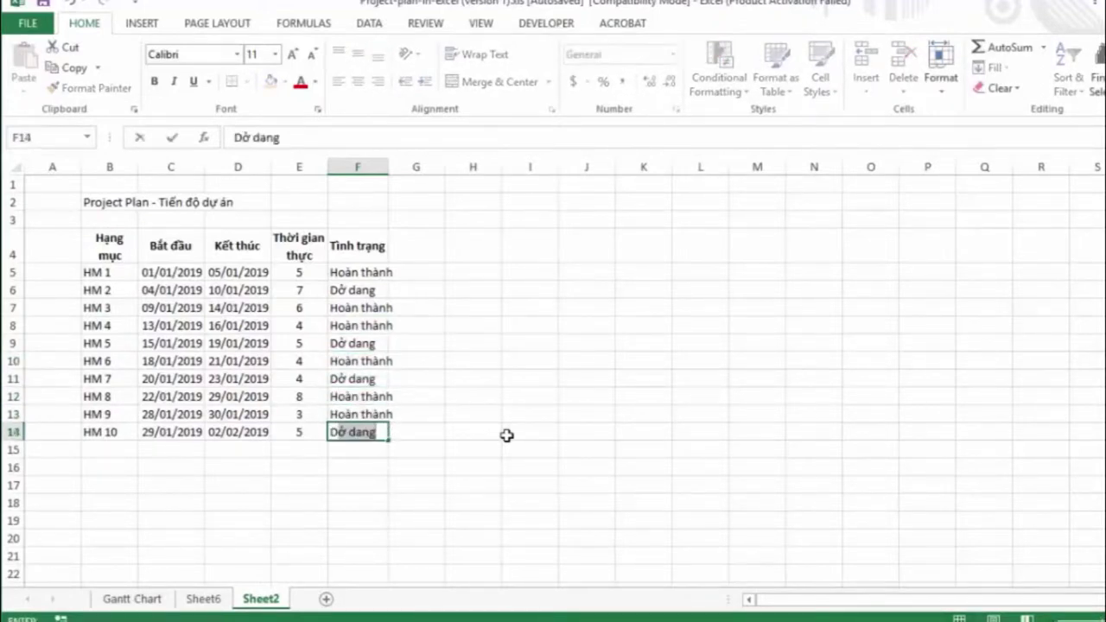
{"action": "key", "text": "Return"}
{"action": "double_click", "coordinate": [388, 164]}
{"action": "left_click", "coordinate": [431, 252]}
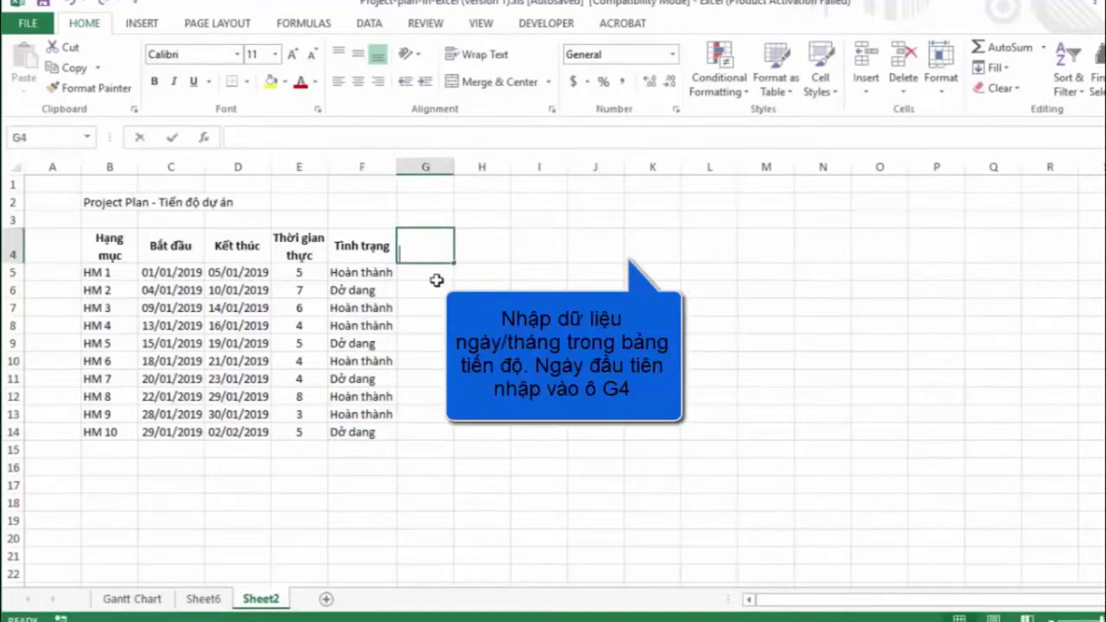
Enter start date 01/01/2019 in G4 and the next-day formula =G4+1 in H4.
{"action": "type", "text": "1"}
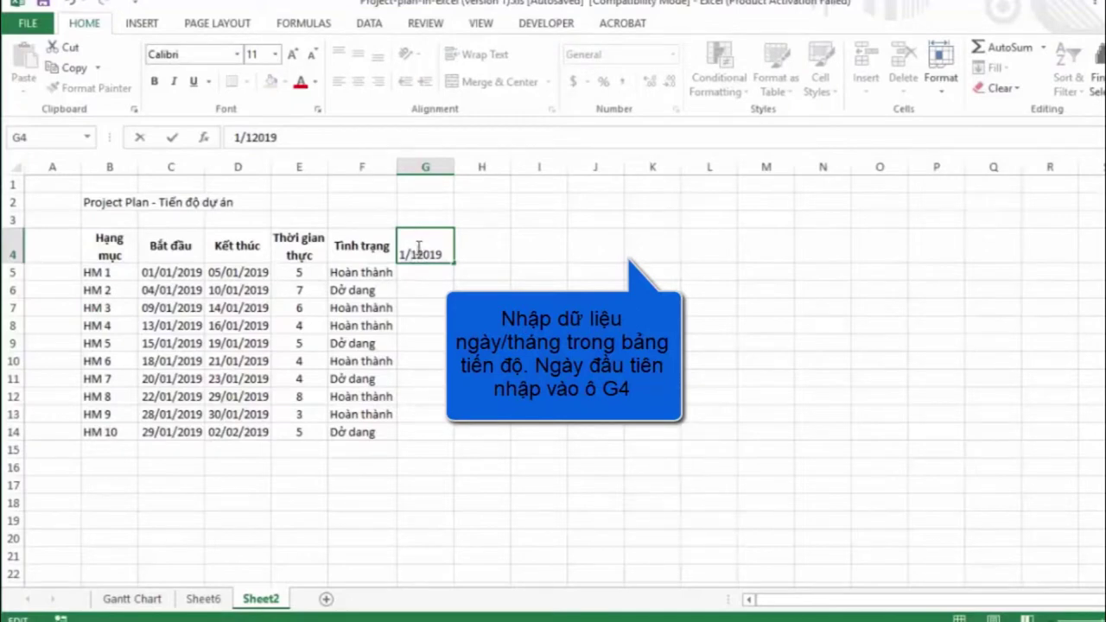
{"action": "type", "text": "/"}
{"action": "key", "text": "Return"}
{"action": "left_click", "coordinate": [416, 249]}
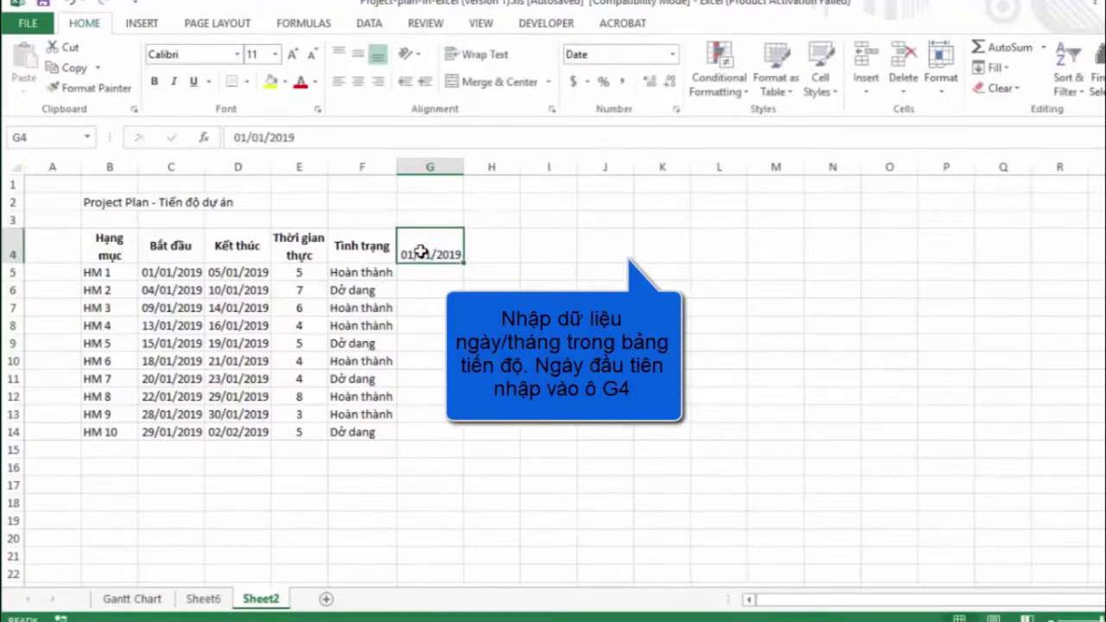
{"action": "left_click", "coordinate": [474, 254]}
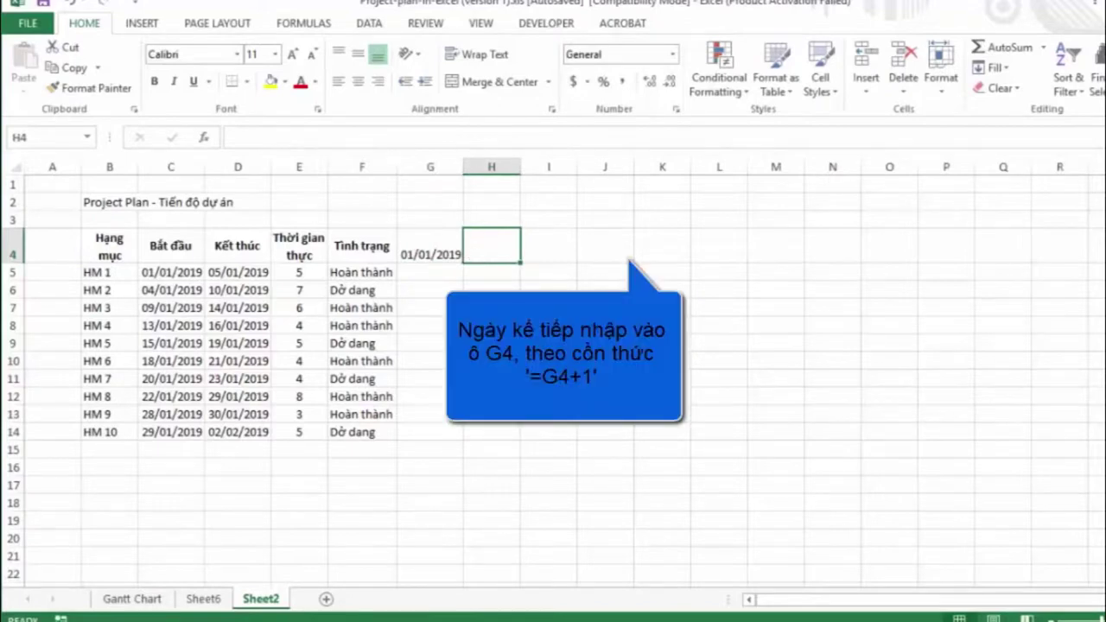
{"action": "type", "text": "="}
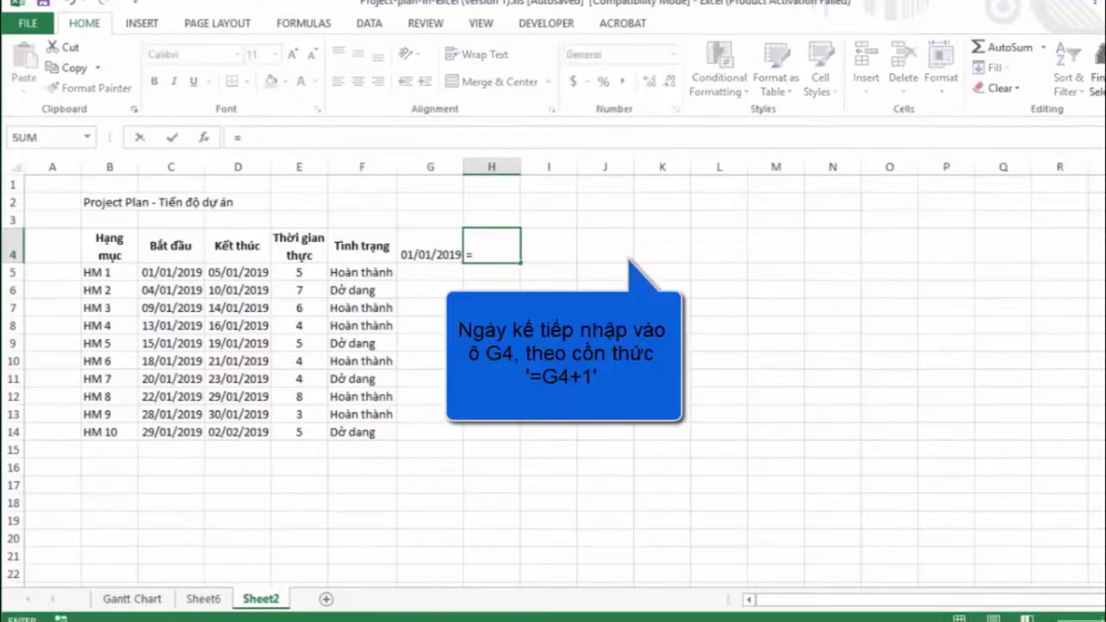
{"action": "left_click", "coordinate": [442, 260]}
{"action": "type", "text": "+1"}
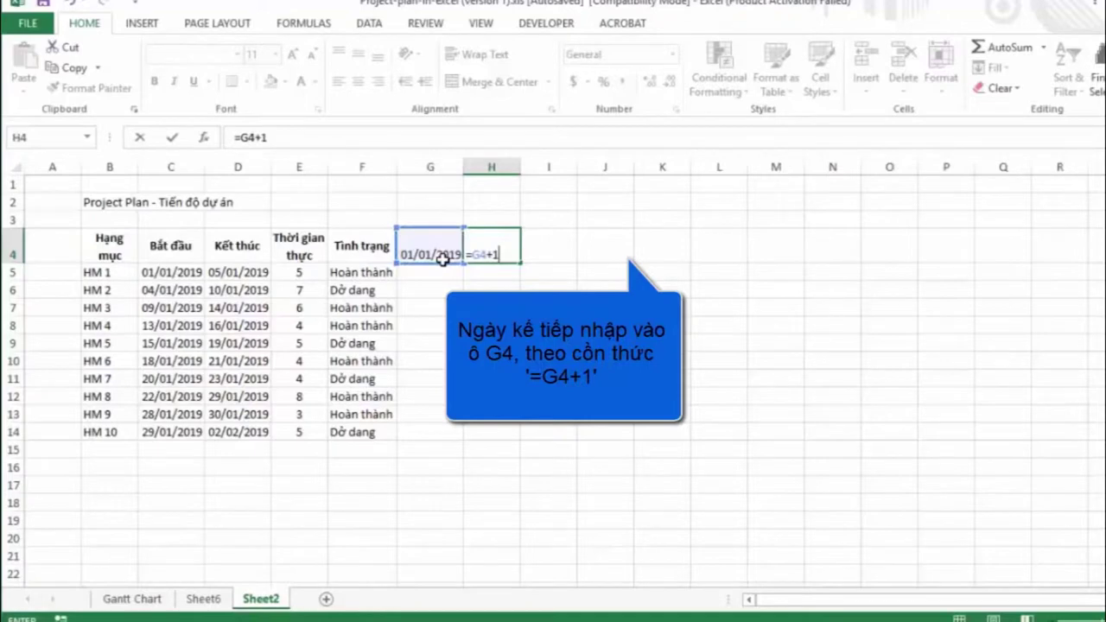
{"action": "key", "text": "Return"}
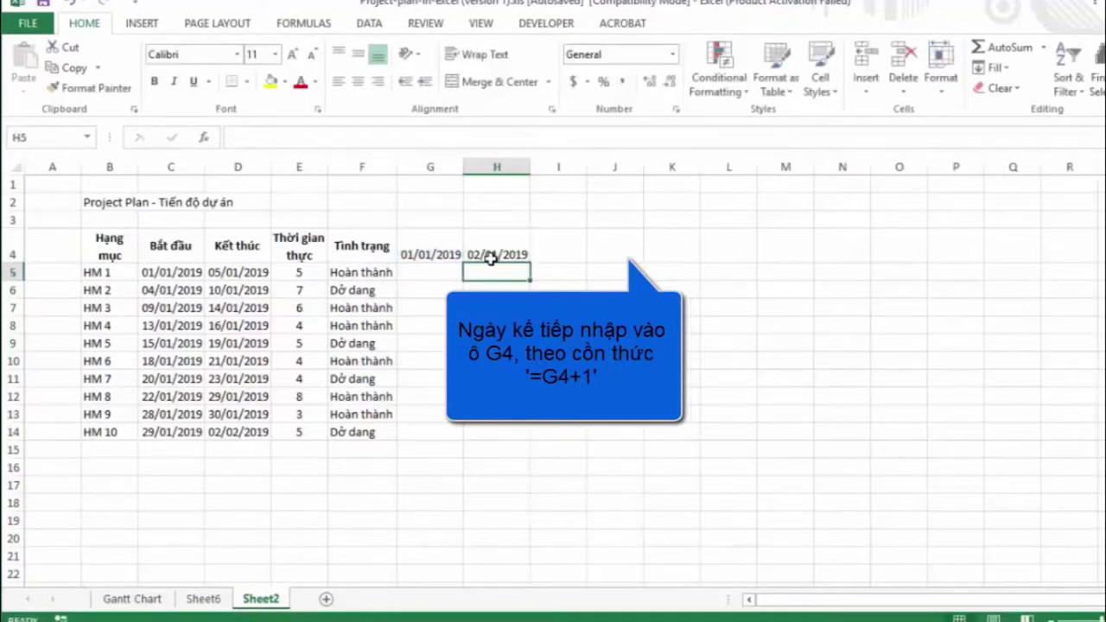
Fill the =G4+1 formula right across H4:AK4 to build the daily timeline.
{"action": "left_click", "coordinate": [513, 256]}
{"action": "left_click", "coordinate": [513, 256]}
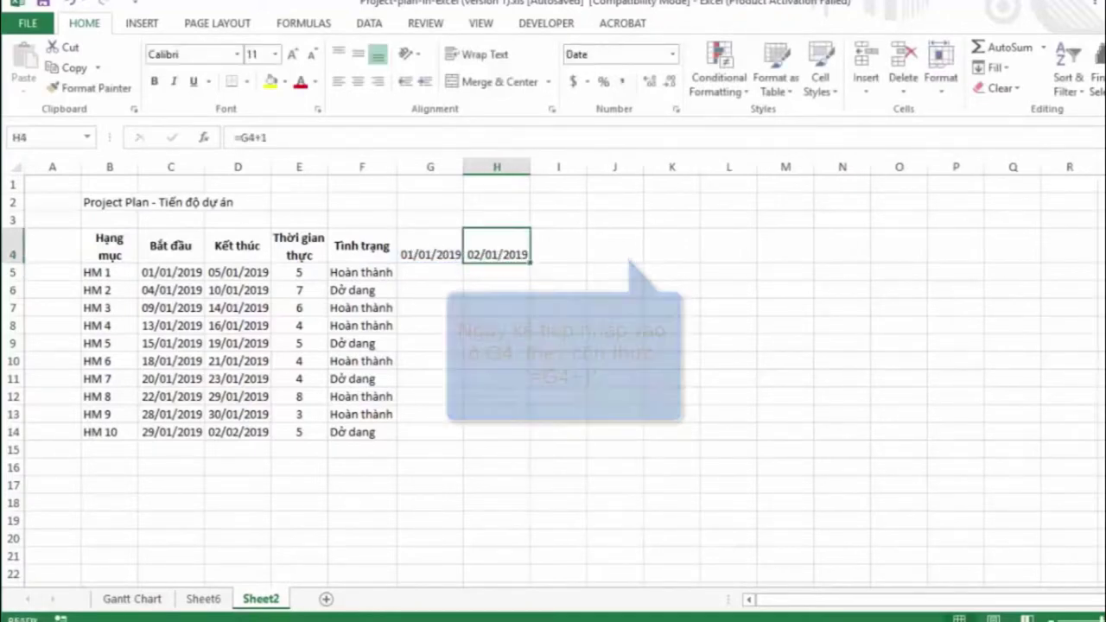
{"action": "key", "text": "shift+Right"}
{"action": "key", "text": "shift+Right"}
{"action": "key", "text": "shift+Right"}
{"action": "key", "text": "shift+Right"}
{"action": "key", "text": "shift+Right"}
{"action": "key", "text": "shift+Right"}
{"action": "key", "text": "shift+Right"}
{"action": "key", "text": "shift+Right"}
{"action": "key", "text": "shift+Right"}
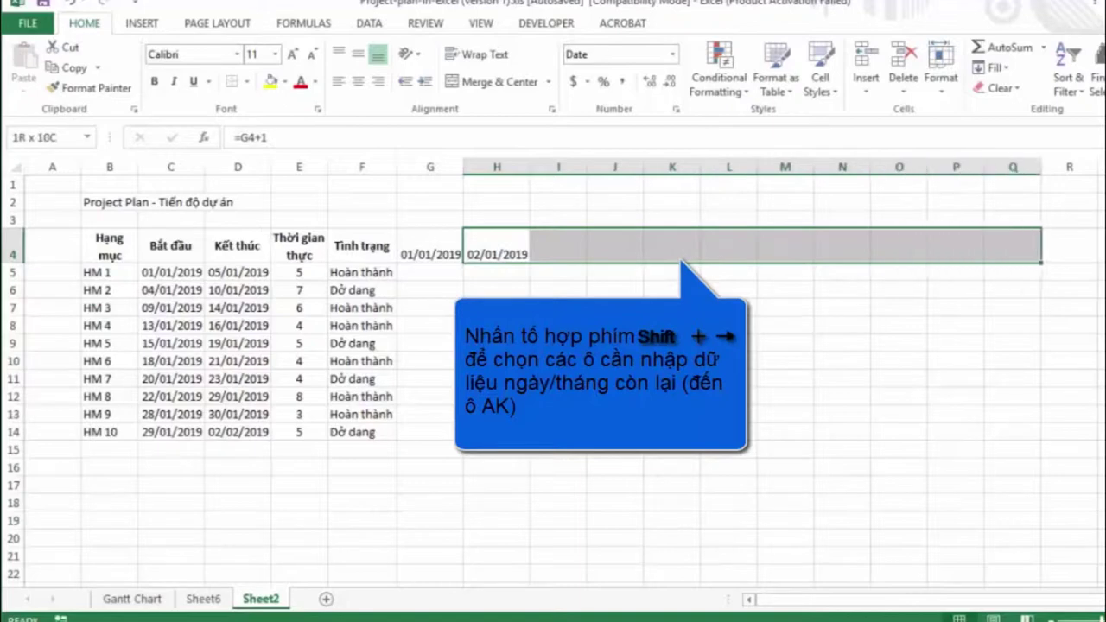
{"action": "key", "text": "shift+Right"}
{"action": "key", "text": "shift+Right"}
{"action": "key", "text": "shift+Right"}
{"action": "key", "text": "shift+Right"}
{"action": "key", "text": "shift+Right"}
{"action": "key", "text": "shift+Right"}
{"action": "key", "text": "shift+Right"}
{"action": "key", "text": "shift+Right"}
{"action": "key", "text": "shift+Right"}
{"action": "key", "text": "shift+Right"}
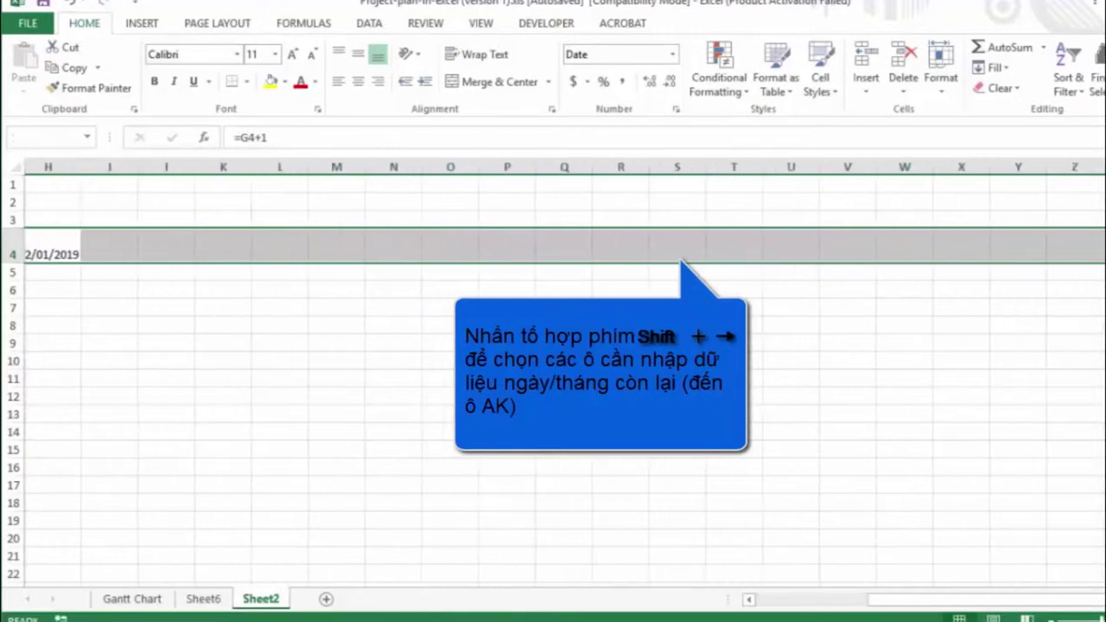
{"action": "key", "text": "shift+Right"}
{"action": "key", "text": "shift+Right"}
{"action": "key", "text": "shift+Right"}
{"action": "key", "text": "shift+Right"}
{"action": "key", "text": "shift+Right"}
{"action": "key", "text": "shift+Right"}
{"action": "key", "text": "shift+Right"}
{"action": "key", "text": "shift+Right"}
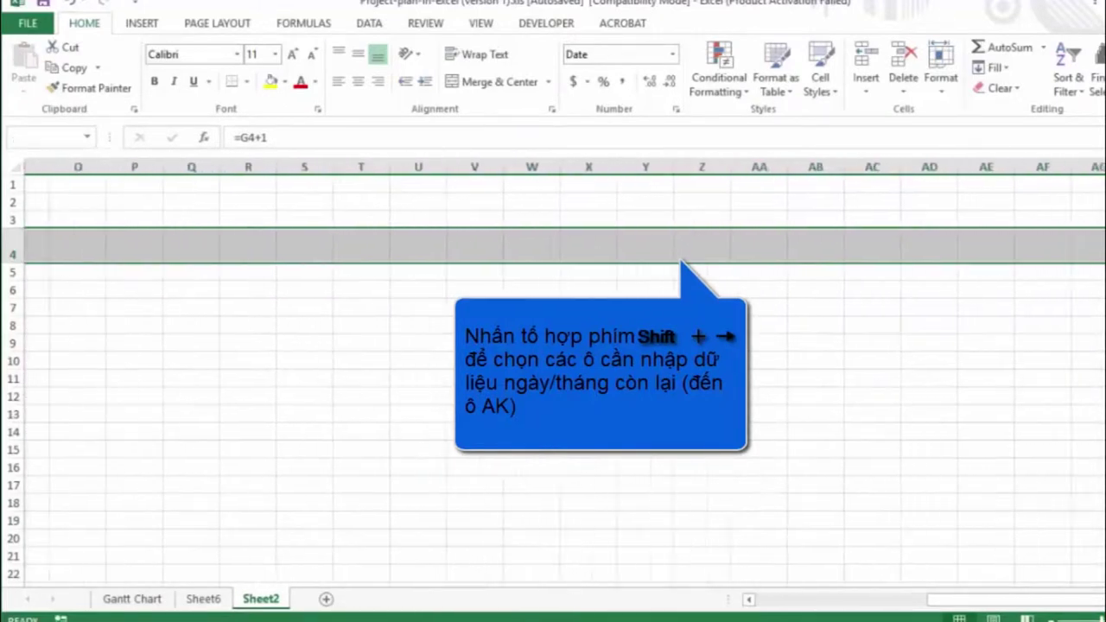
{"action": "key", "text": "shift+Right"}
{"action": "key", "text": "shift+Right"}
{"action": "key", "text": "shift+Right"}
{"action": "key", "text": "shift+Right"}
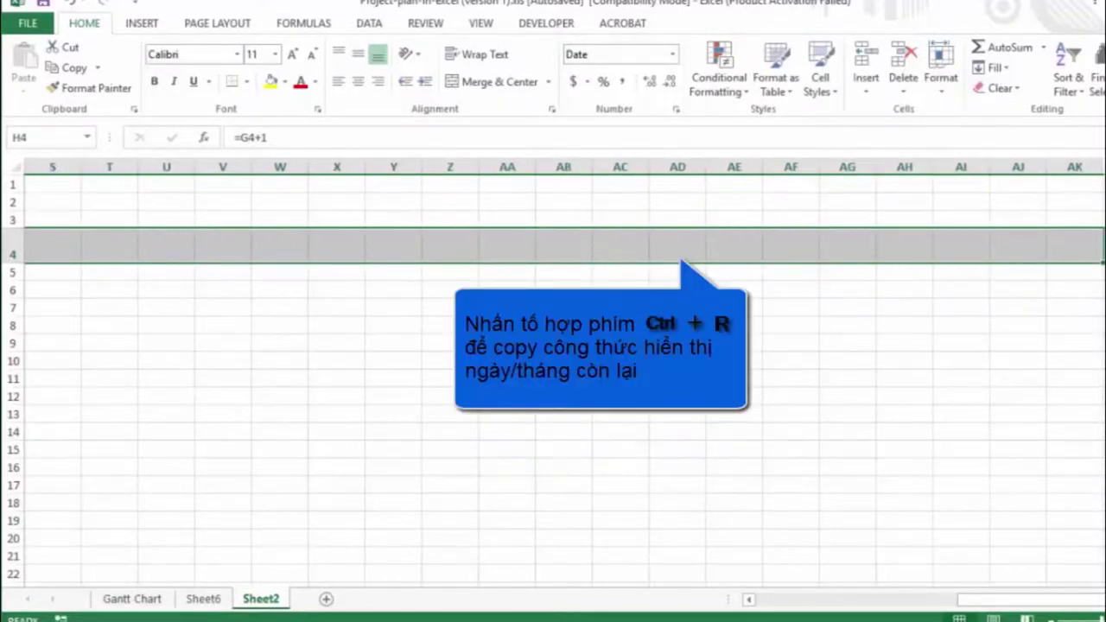
{"action": "key", "text": "ctrl+r"}
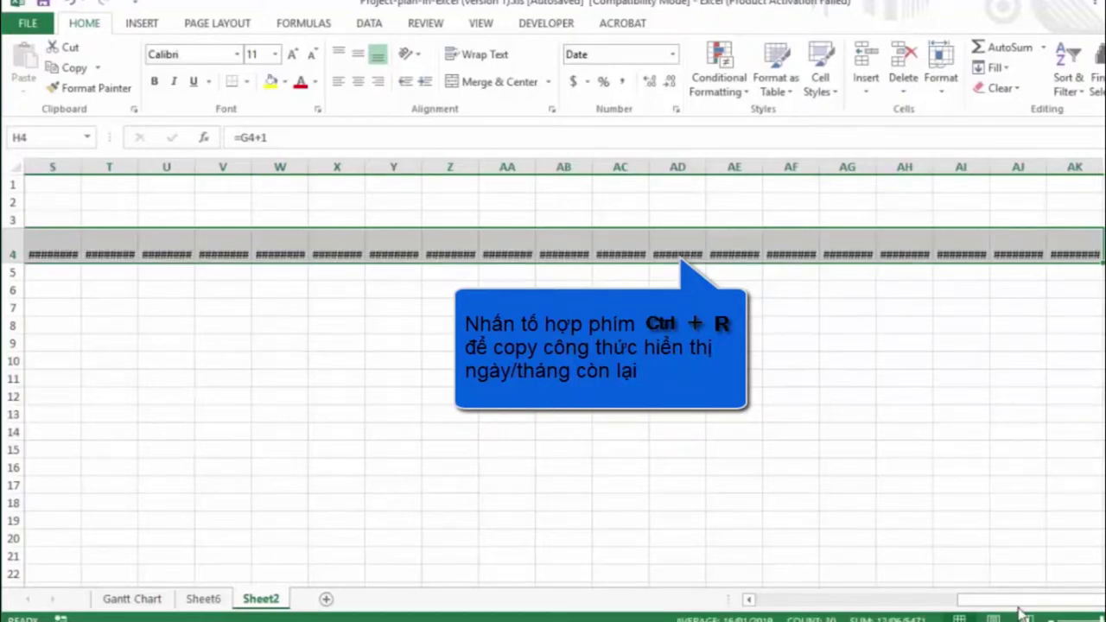
{"action": "left_click_drag", "start_coordinate": [1020, 608], "coordinate": [812, 614]}
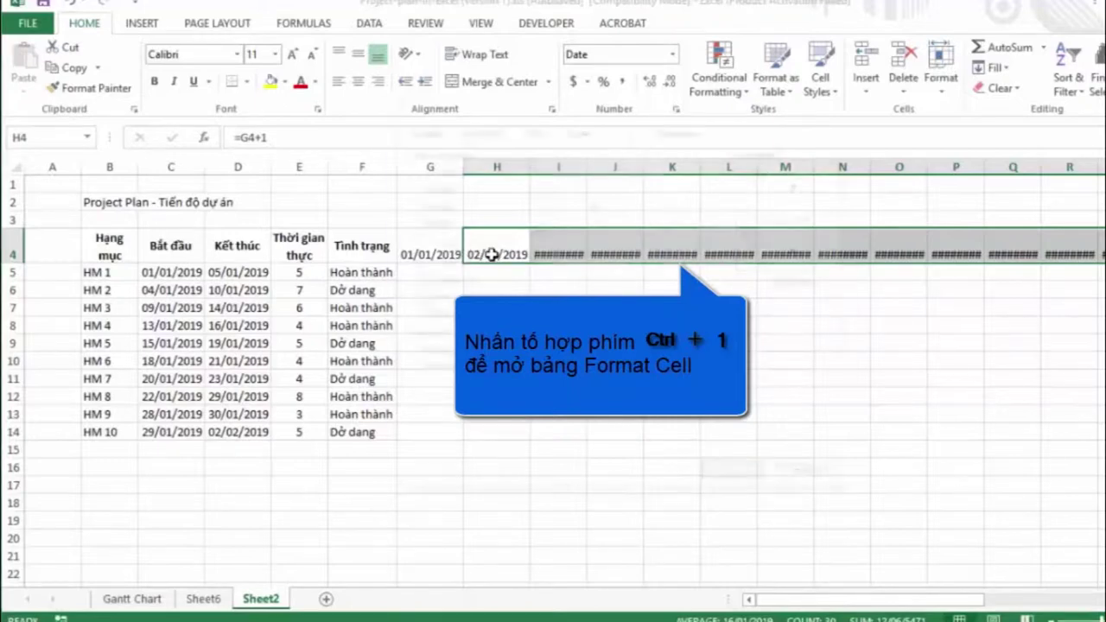
Change the selected row 4 dates' custom format from dd/mm/yyyy to dd/mm.
{"action": "key", "text": "ctrl+1"}
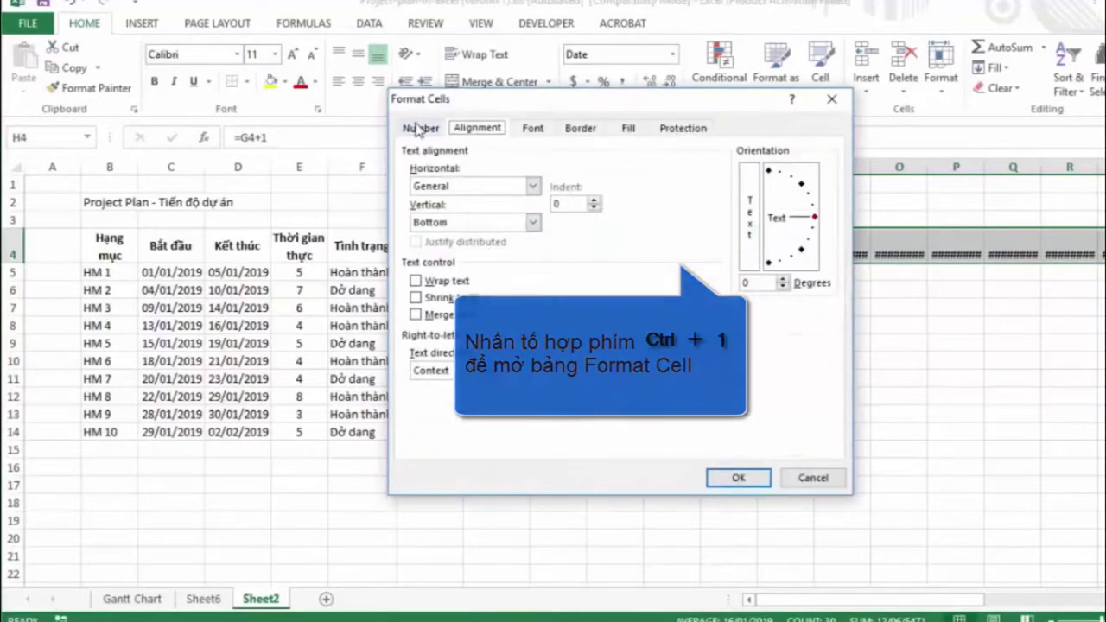
{"action": "left_click", "coordinate": [421, 128]}
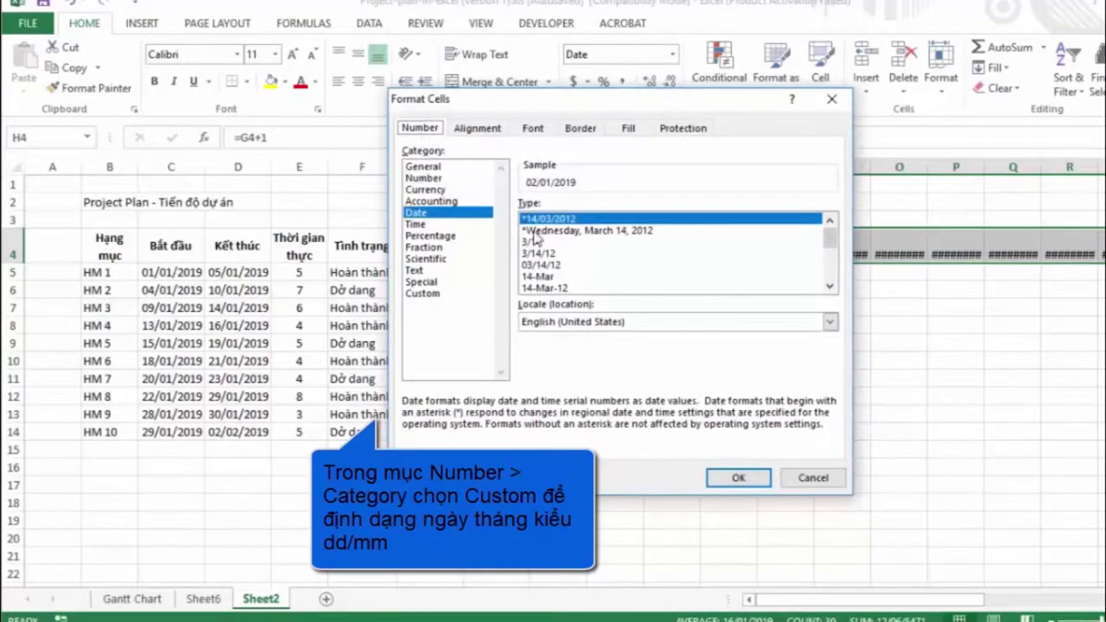
{"action": "left_click", "coordinate": [423, 294]}
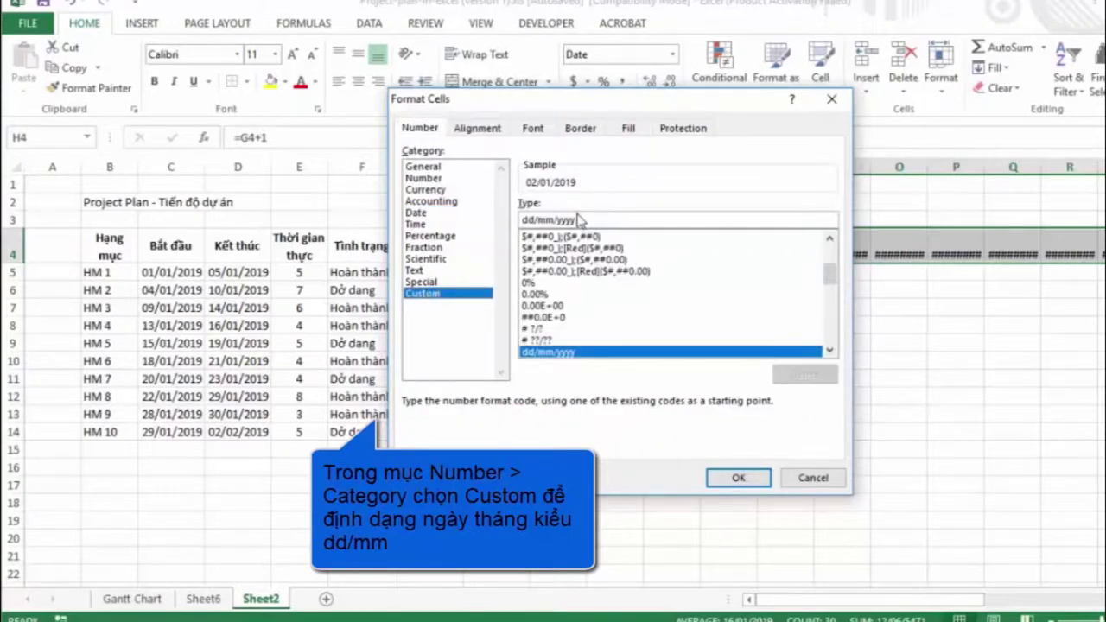
{"action": "double_click", "coordinate": [565, 220]}
{"action": "key", "text": "BackSpace"}
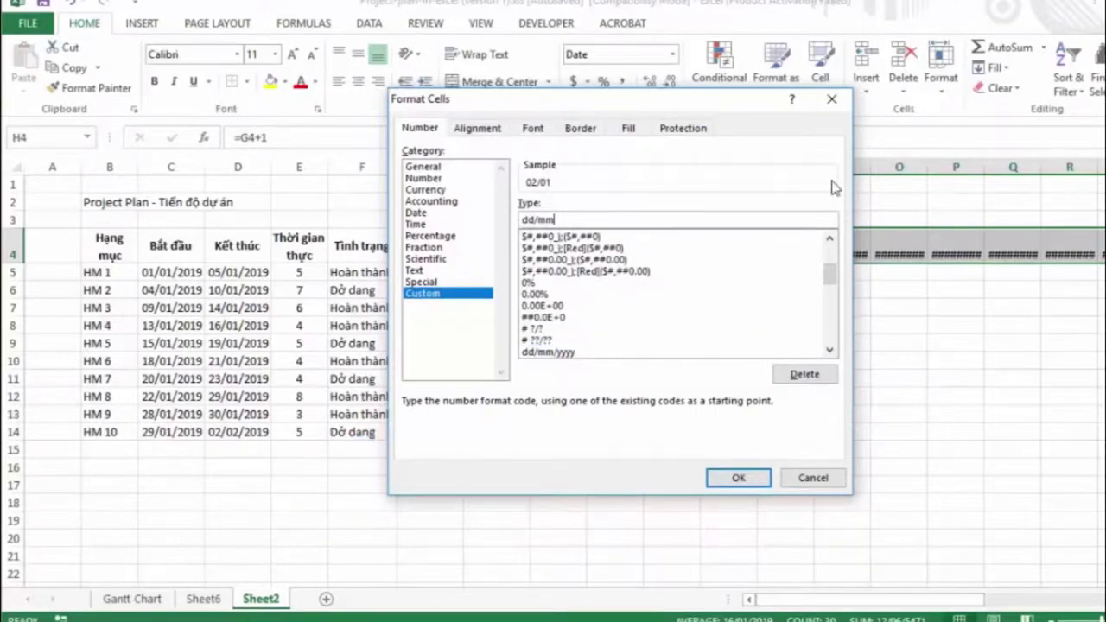
{"action": "left_click", "coordinate": [732, 480]}
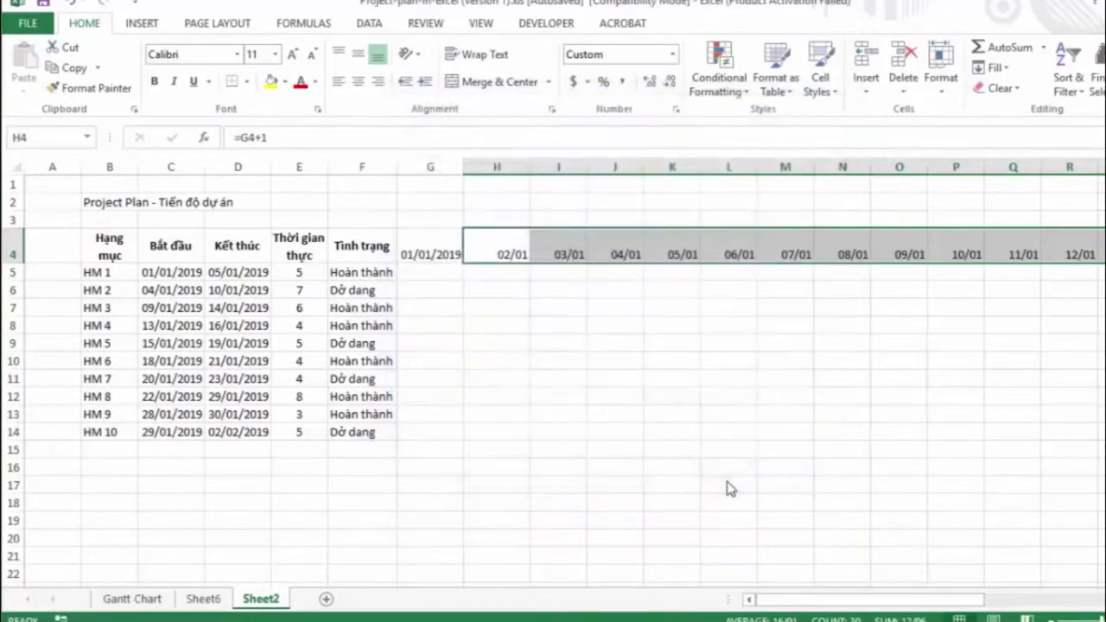
Give the start date in G4 the same dd/mm custom format.
{"action": "left_click", "coordinate": [435, 251]}
{"action": "right_click", "coordinate": [436, 252]}
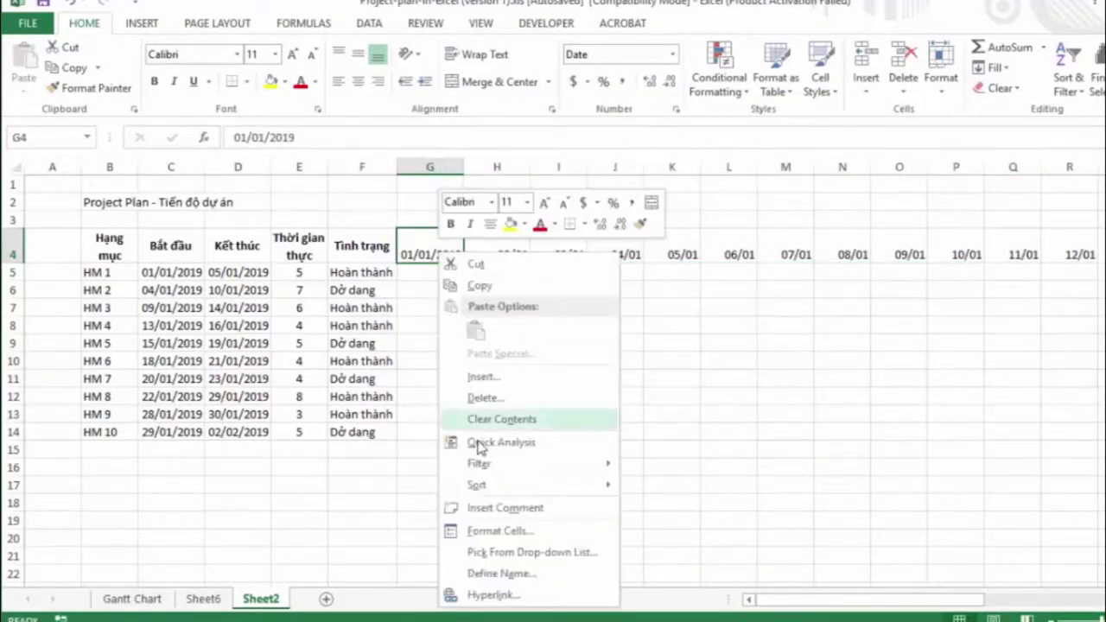
{"action": "left_click", "coordinate": [497, 530]}
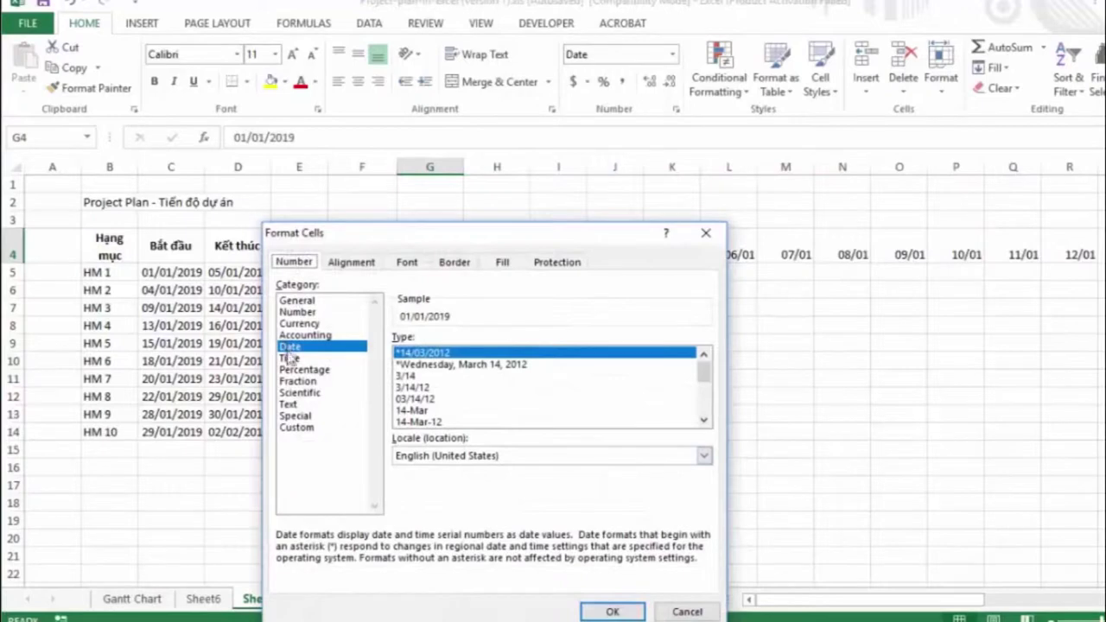
{"action": "left_click", "coordinate": [298, 427]}
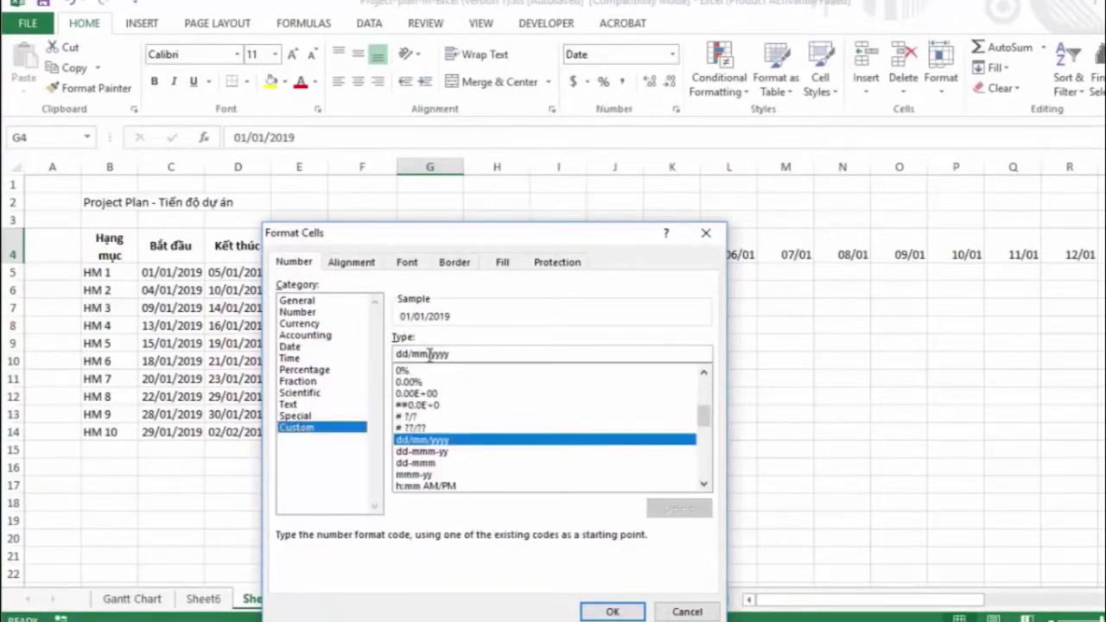
{"action": "left_click_drag", "start_coordinate": [428, 354], "coordinate": [501, 358]}
{"action": "key", "text": "BackSpace"}
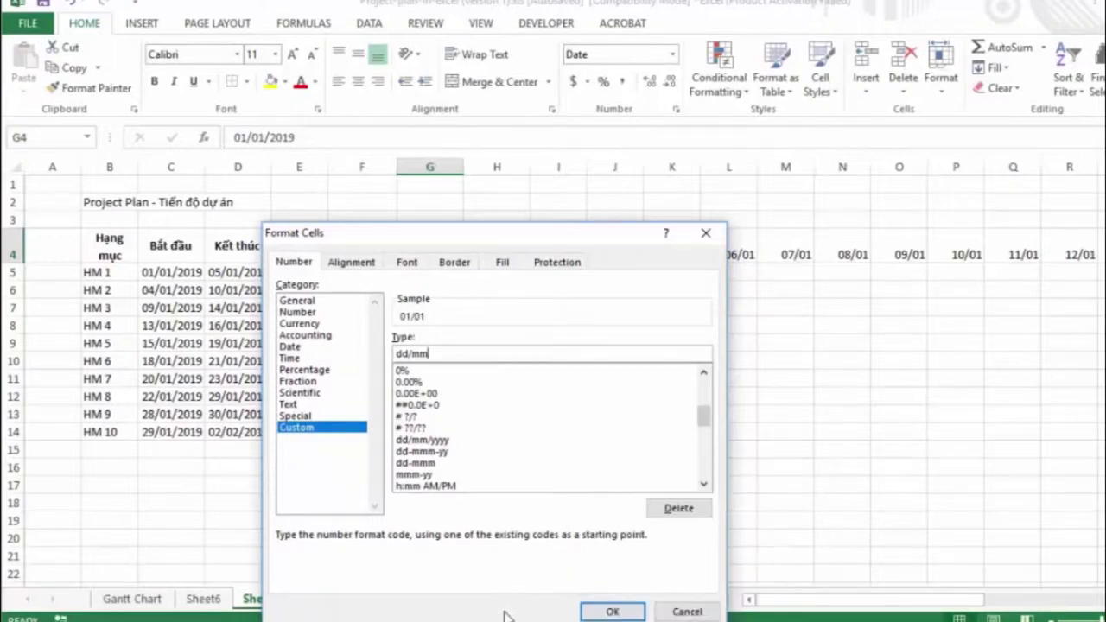
{"action": "left_click", "coordinate": [612, 612]}
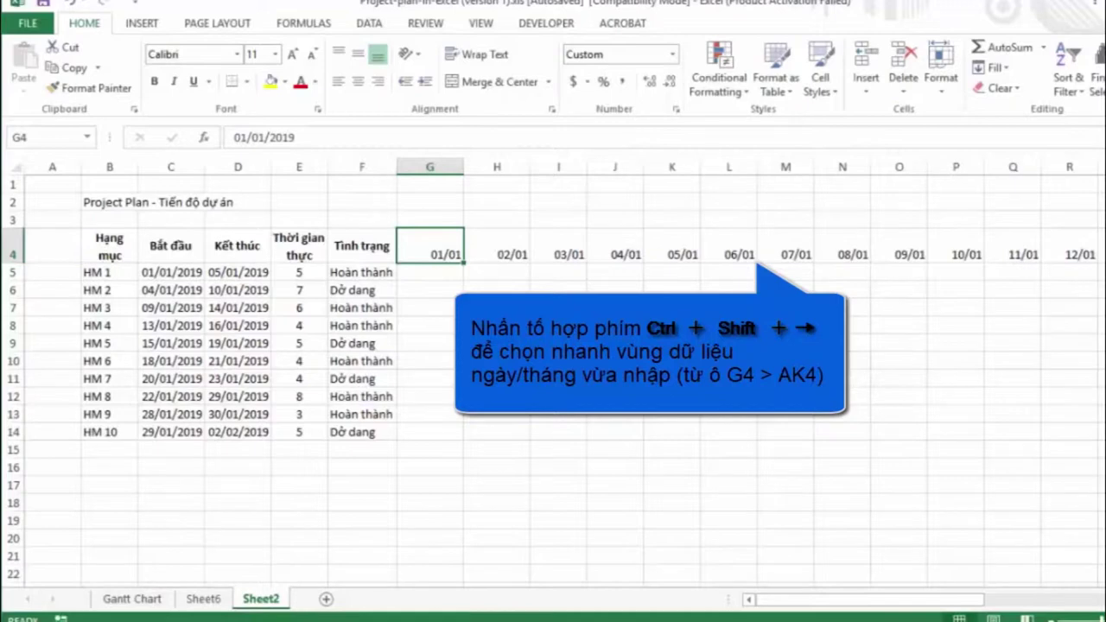
Rotate the row 4 dates from G4 rightward to a 90-degree text orientation.
{"action": "key", "text": "ctrl+shift+Right"}
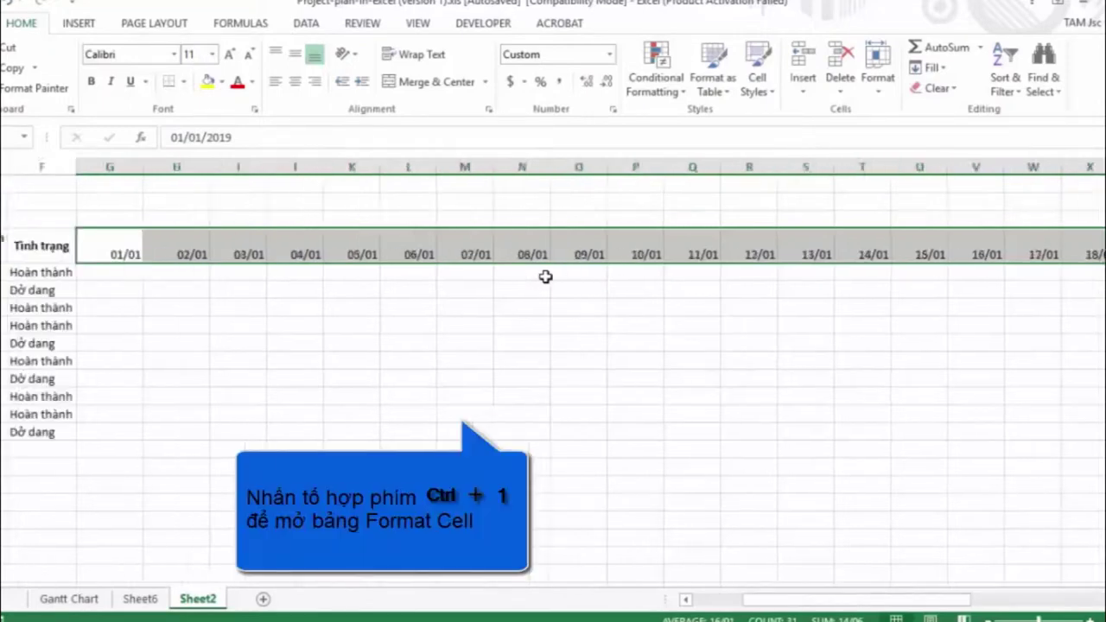
{"action": "key", "text": "ctrl+1"}
{"action": "left_click", "coordinate": [477, 128]}
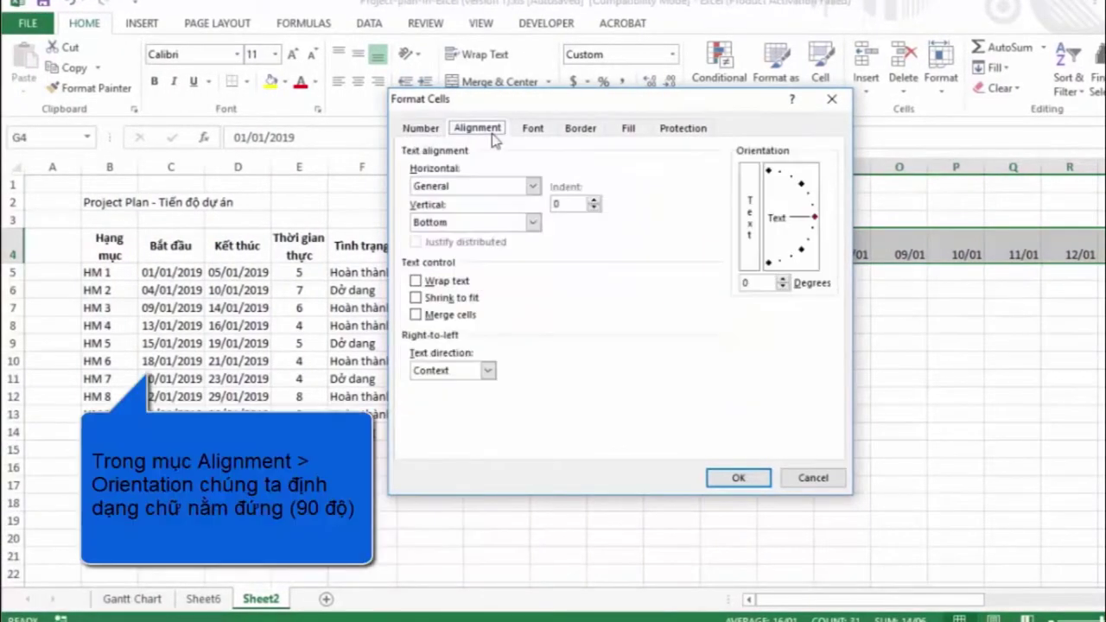
{"action": "left_click", "coordinate": [770, 173]}
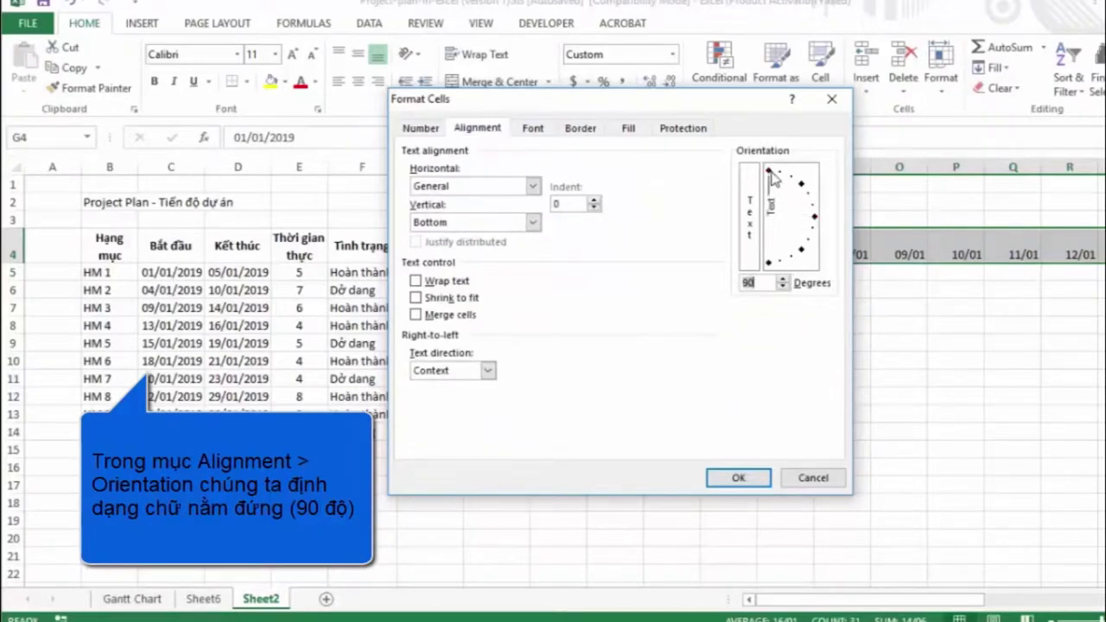
{"action": "left_click", "coordinate": [736, 477]}
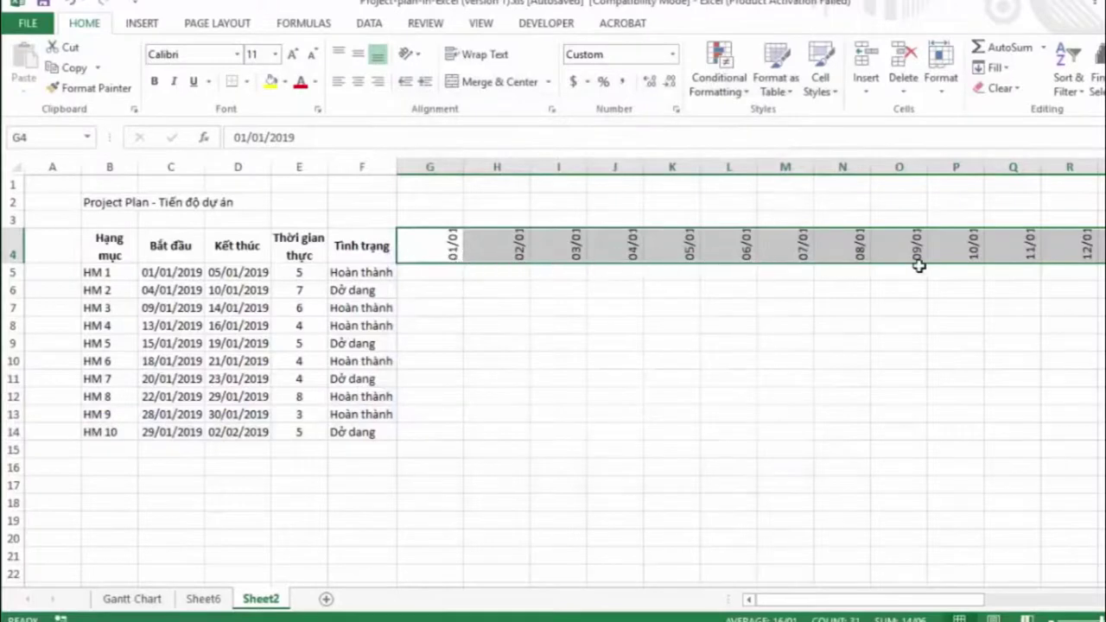
AutoFit the date columns narrow so the 01/01–31/01 timeline fits, then deselect.
{"action": "key", "text": "alt"}
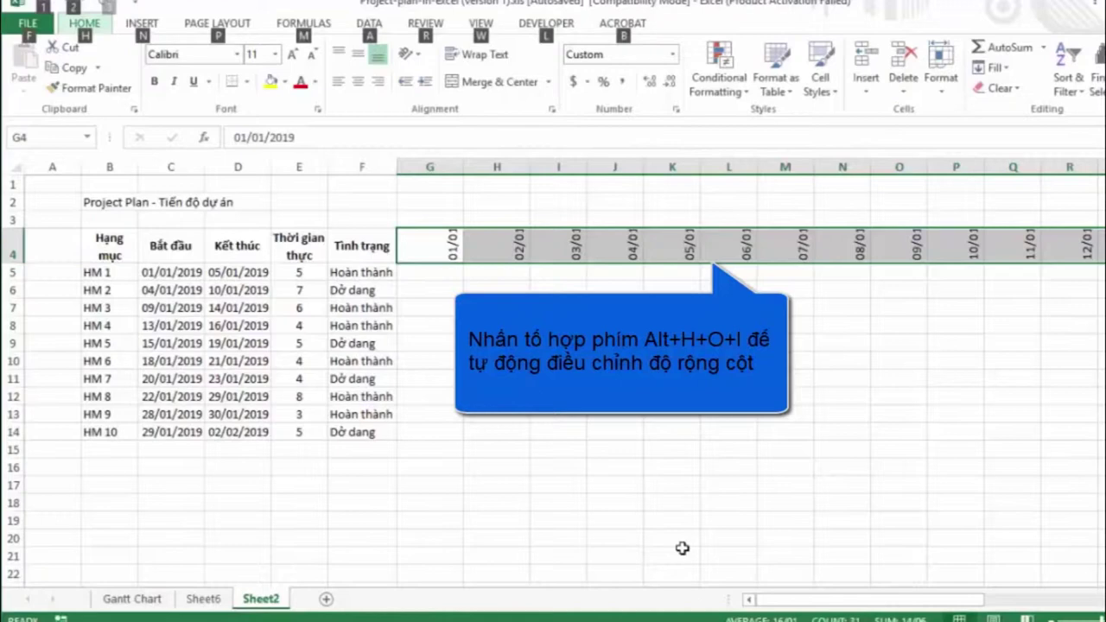
{"action": "key", "text": "h"}
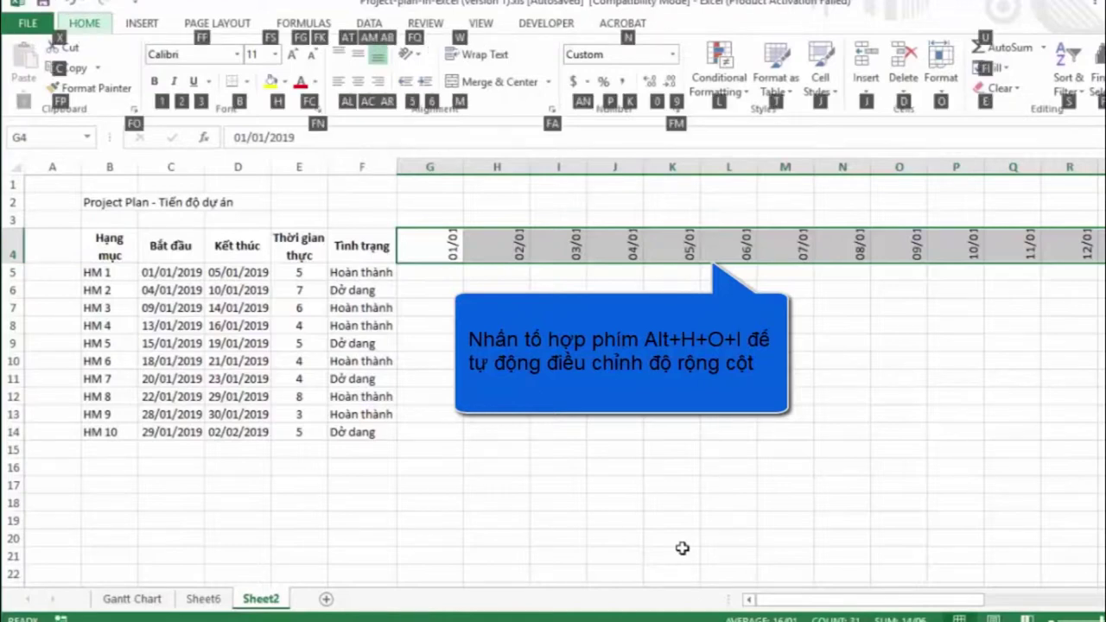
{"action": "key", "text": "o"}
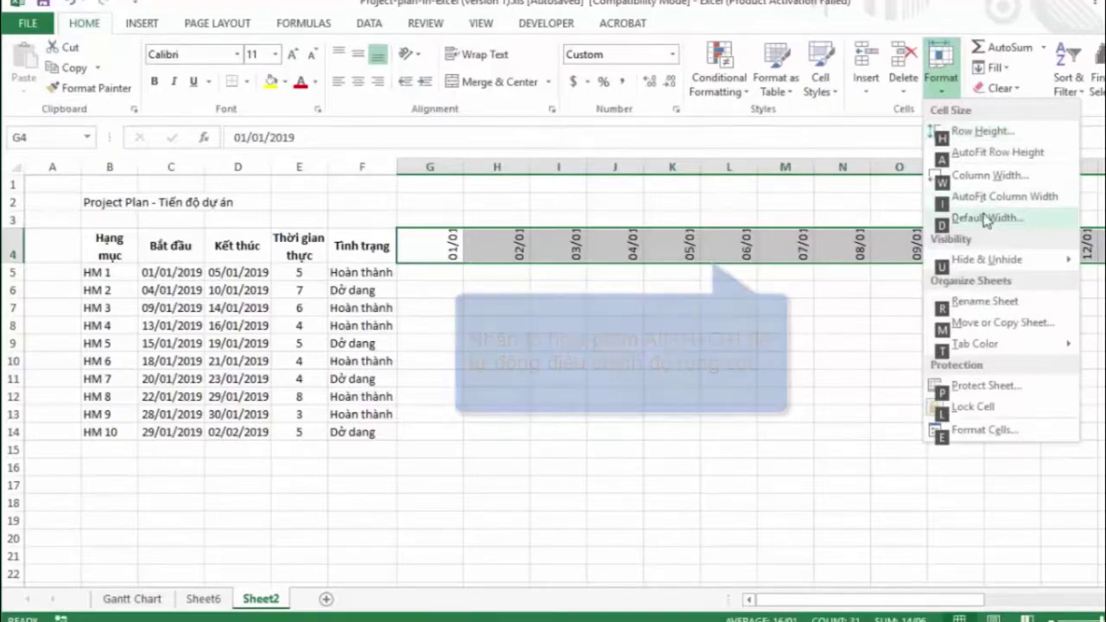
{"action": "left_click", "coordinate": [1051, 213]}
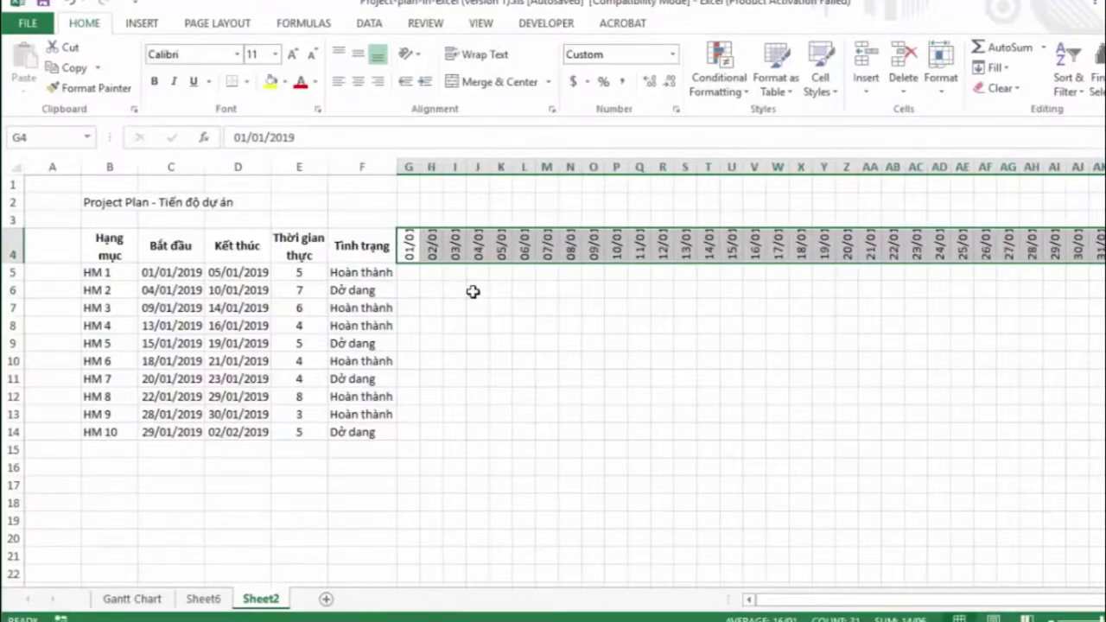
{"action": "left_click", "coordinate": [430, 290]}
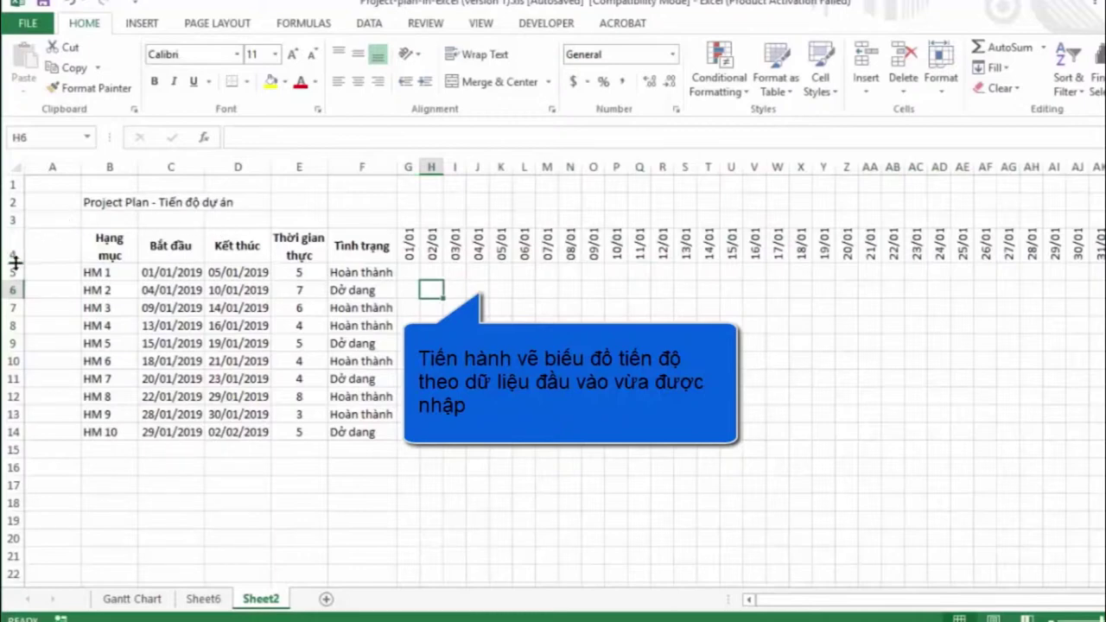
Make row 4 taller and begin G5's formula with =IF(AND(.
{"action": "left_click_drag", "start_coordinate": [16, 262], "coordinate": [17, 278]}
{"action": "left_click", "coordinate": [408, 282]}
{"action": "type", "text": "="}
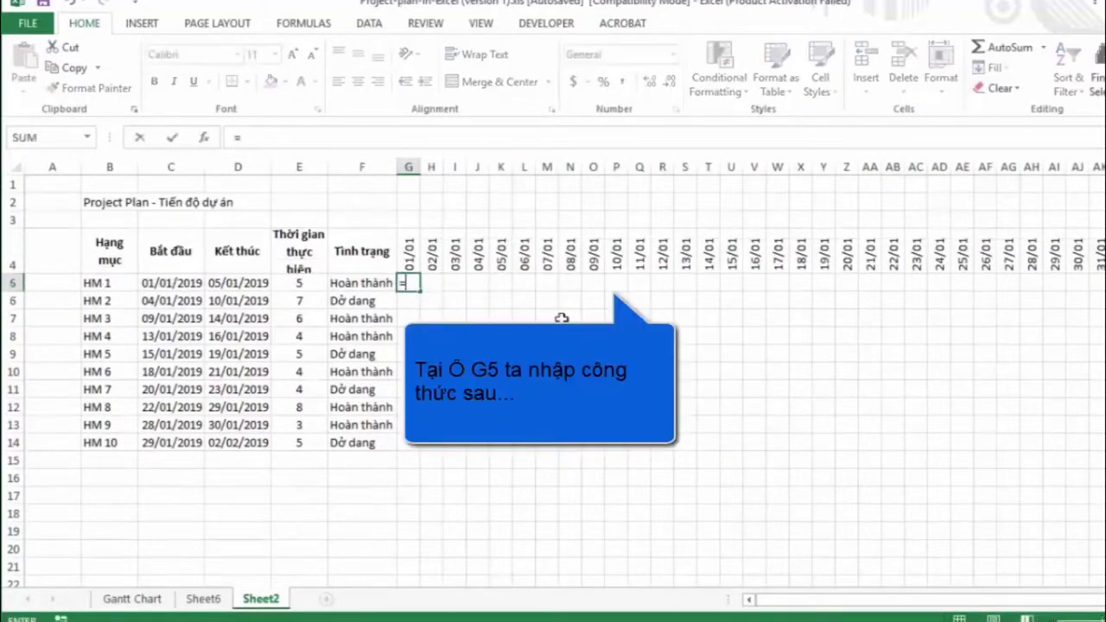
{"action": "type", "text": "I"}
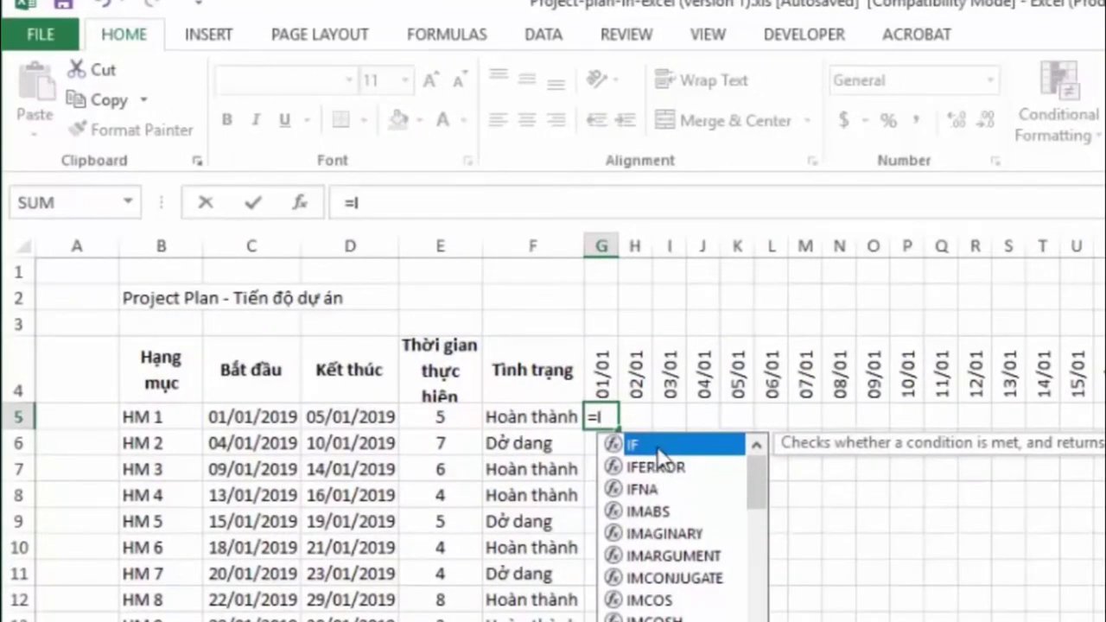
{"action": "key", "text": "Tab"}
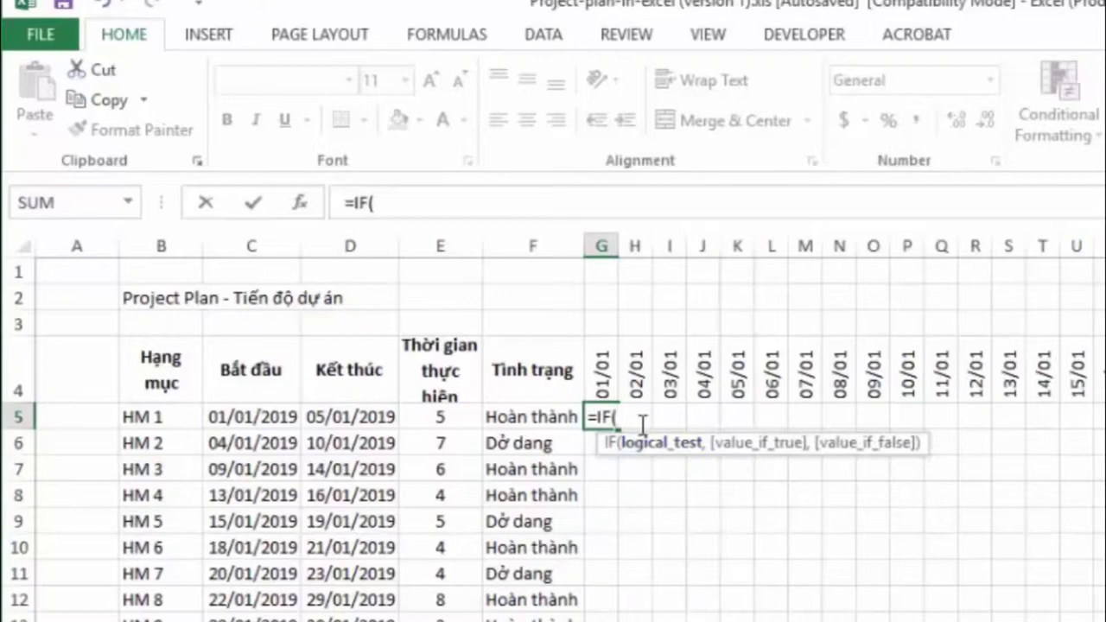
{"action": "type", "text": "An"}
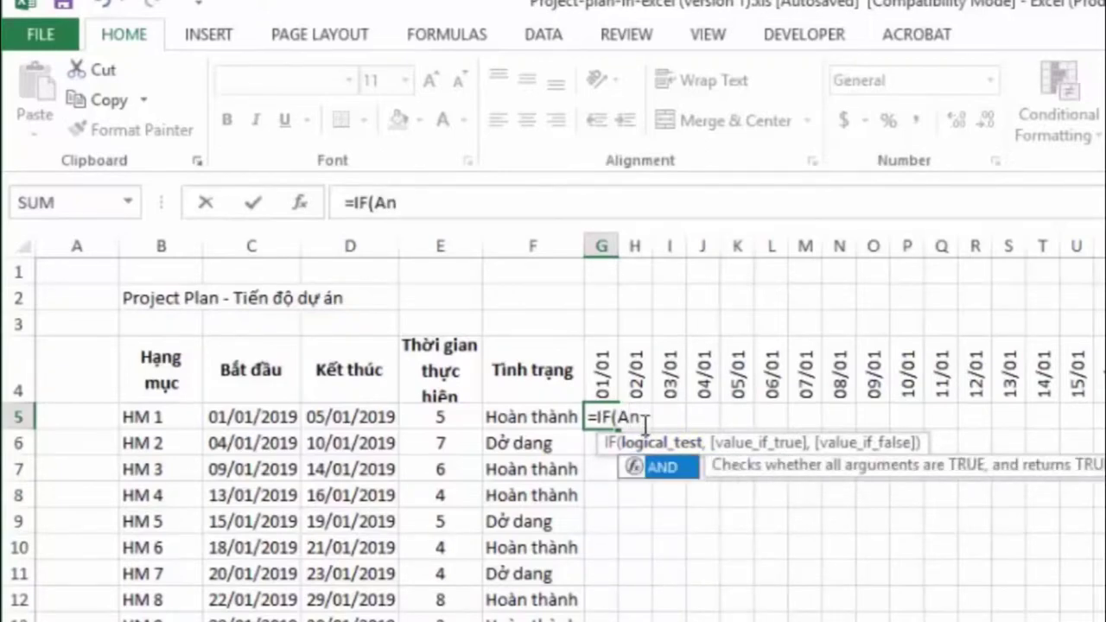
{"action": "double_click", "coordinate": [672, 471]}
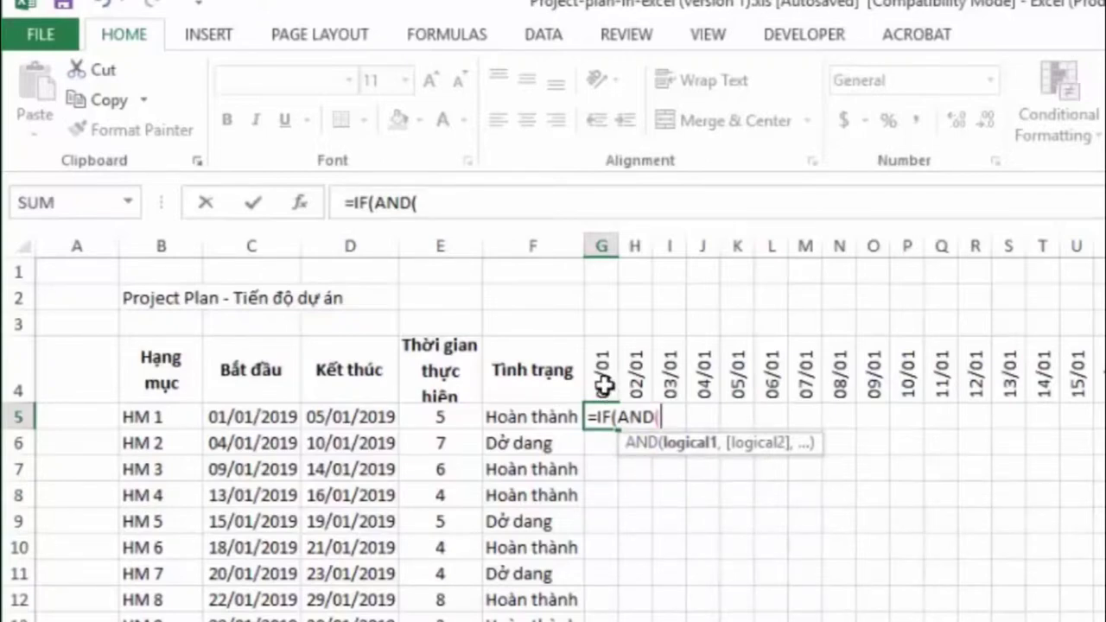
Add the first condition G$4>=$C5 to the G5 formula.
{"action": "type", "text": "G"}
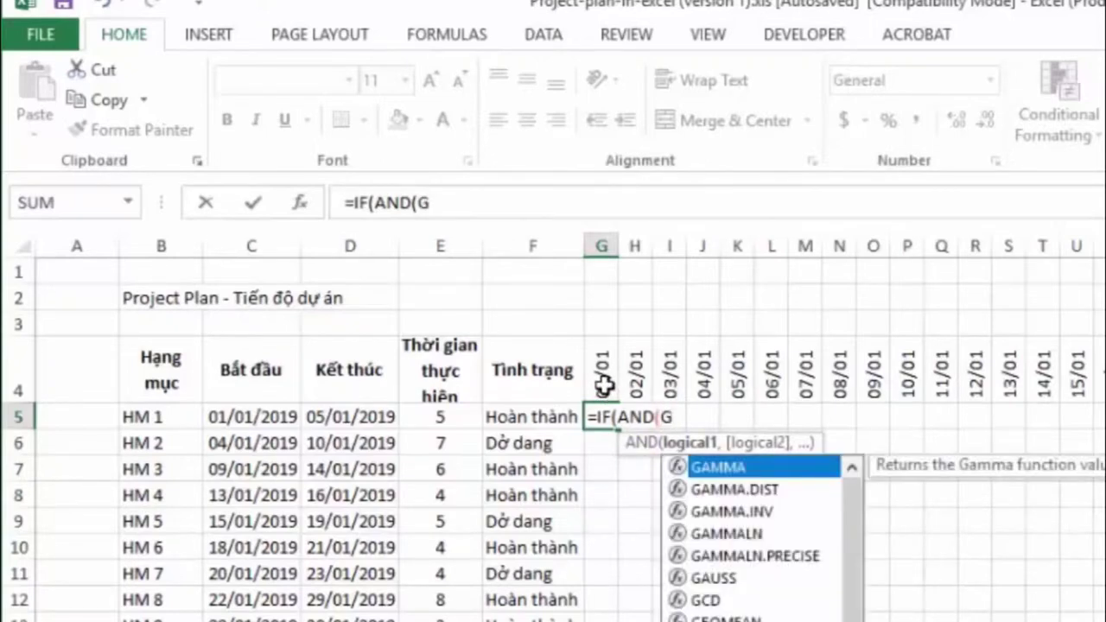
{"action": "type", "text": "4"}
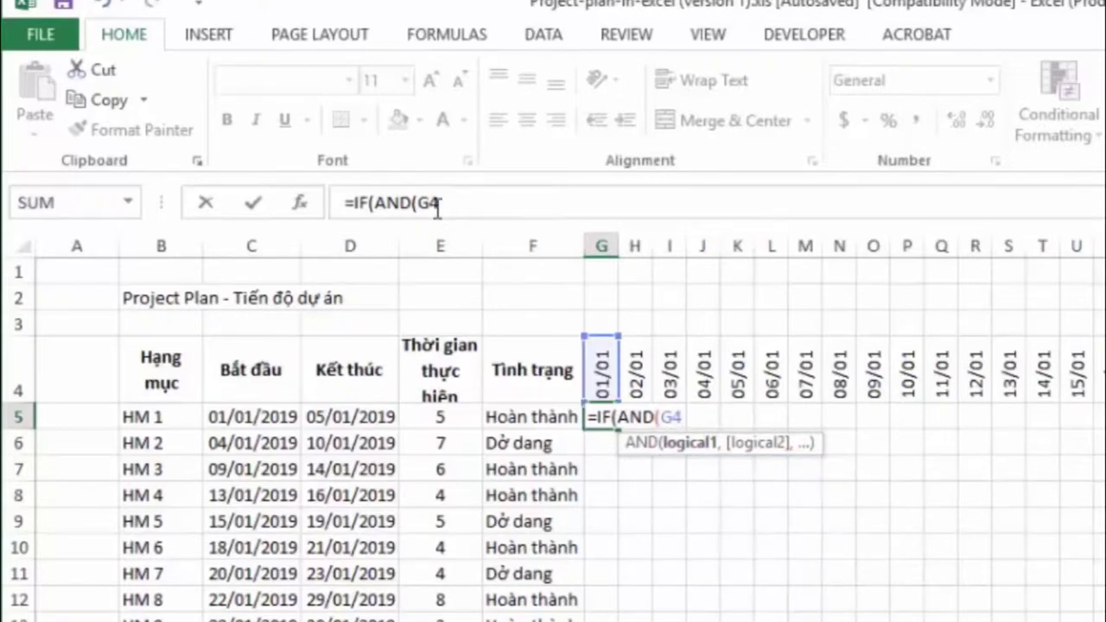
{"action": "left_click", "coordinate": [431, 202]}
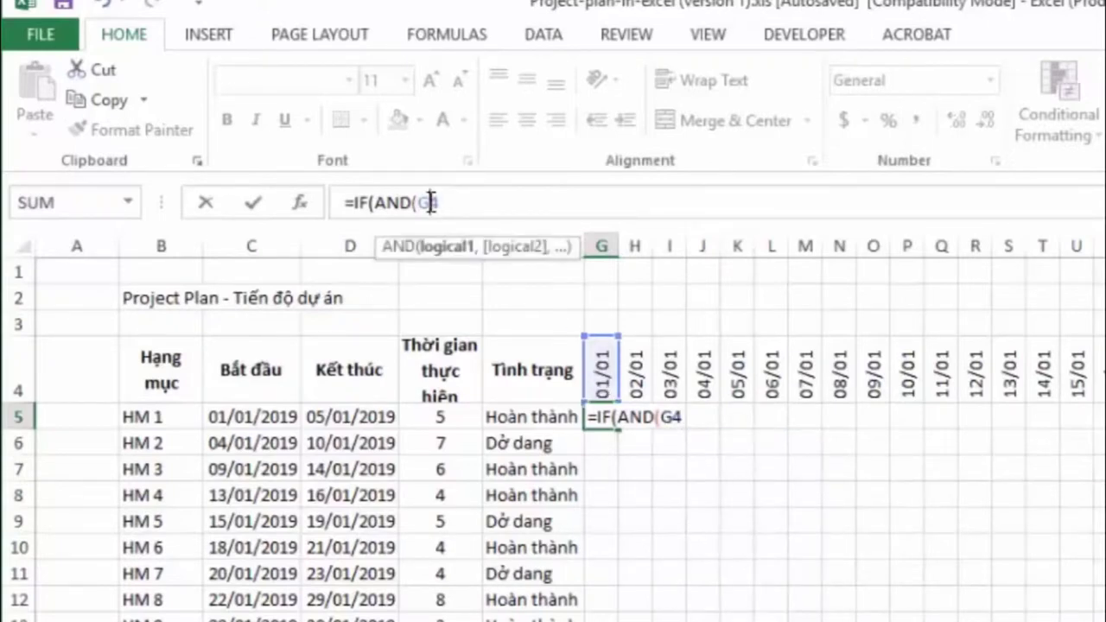
{"action": "type", "text": "$4"}
{"action": "type", "text": ">="}
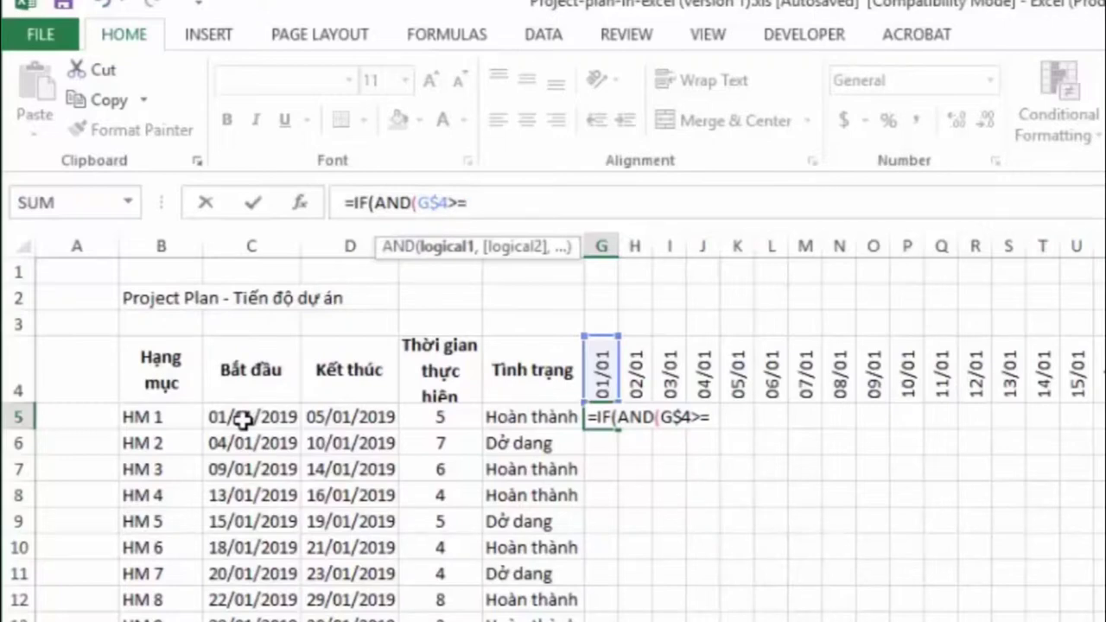
{"action": "type", "text": "C"}
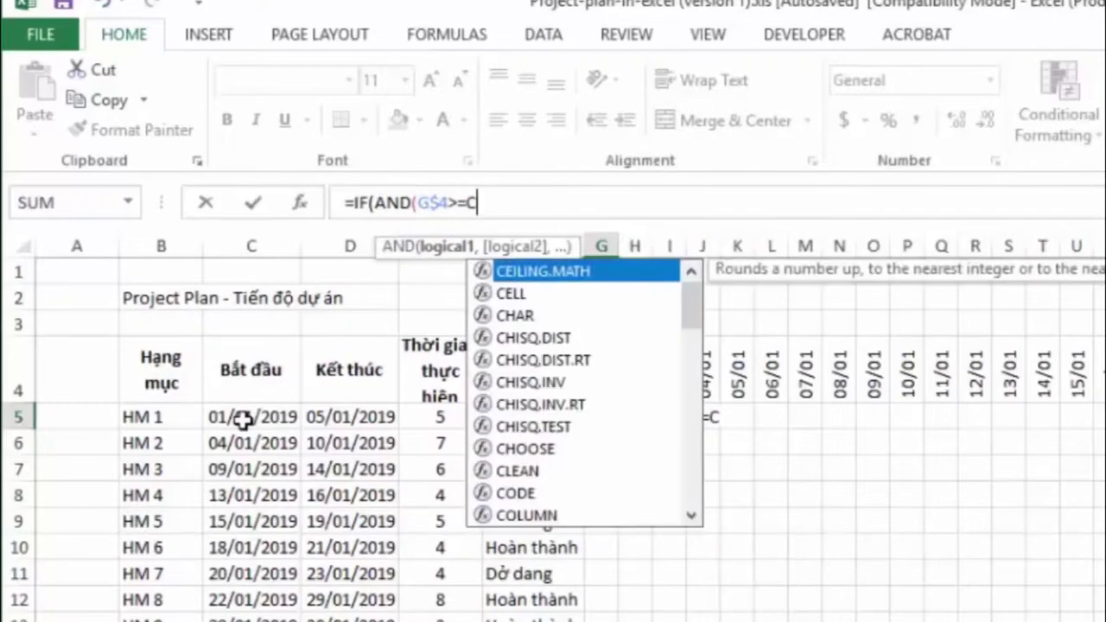
{"action": "type", "text": "5"}
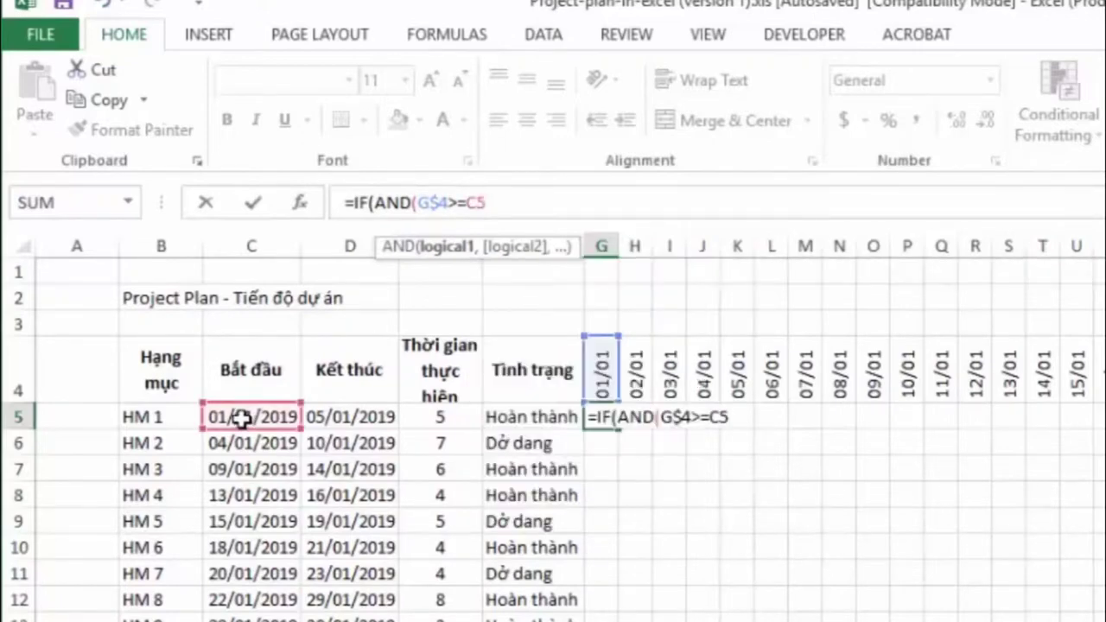
{"action": "left_click", "coordinate": [466, 202]}
{"action": "type", "text": "$"}
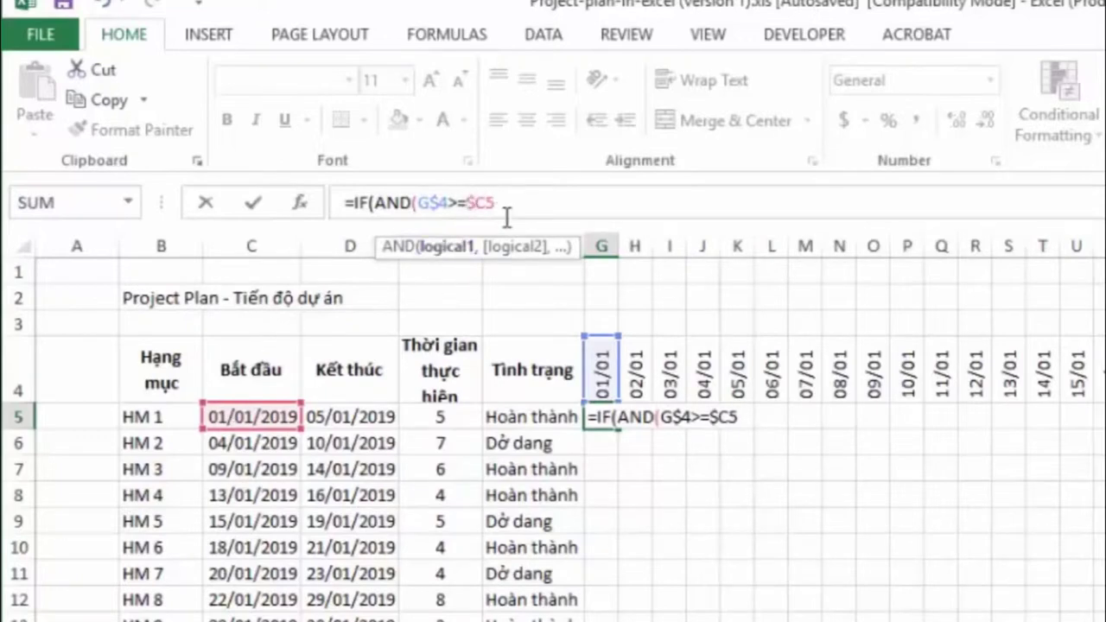
{"action": "left_click", "coordinate": [517, 202]}
Finish G5 as =IF(AND(G$4>=$C5,G$4<=$D5),$F5,"") and enter it.
{"action": "type", "text": ","}
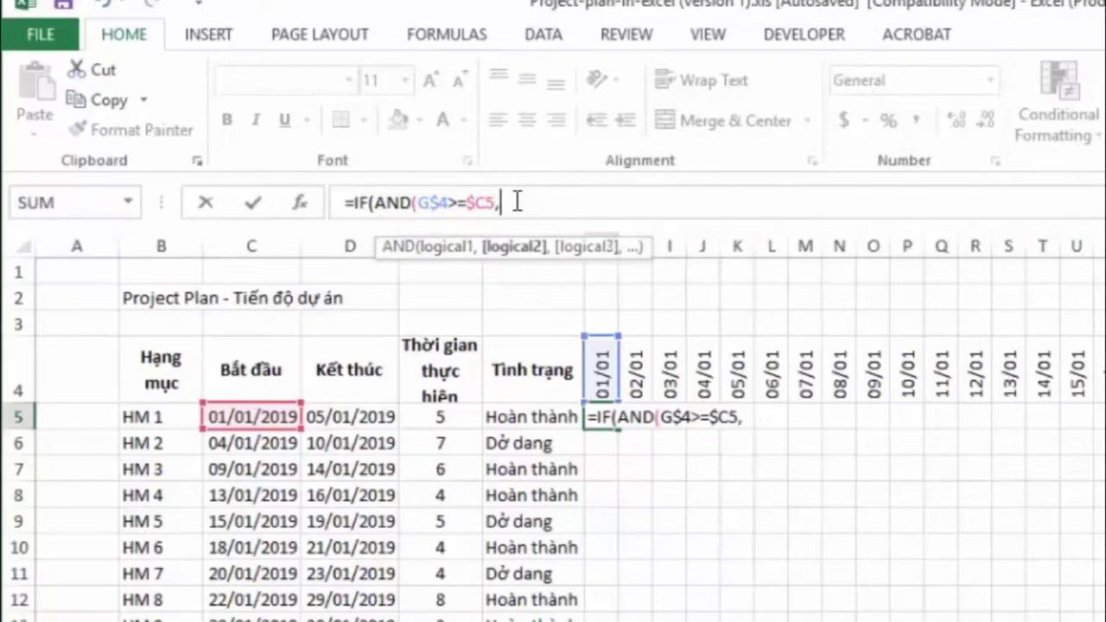
{"action": "type", "text": "G"}
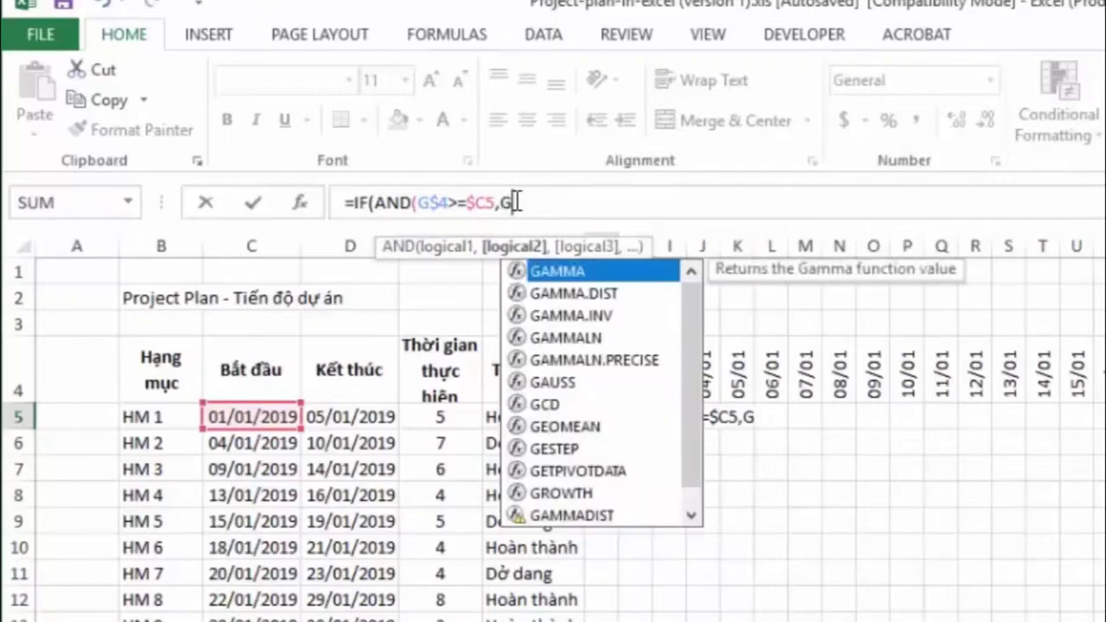
{"action": "type", "text": "4"}
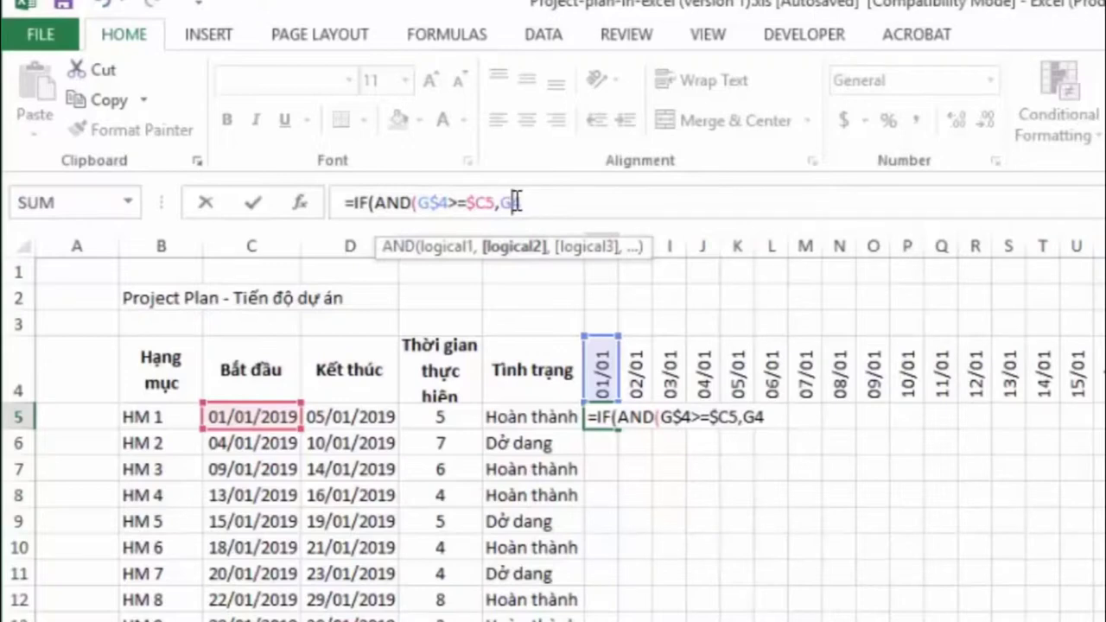
{"action": "key", "text": "F4"}
{"action": "key", "text": "F4"}
{"action": "type", "text": "<="}
{"action": "type", "text": "D"}
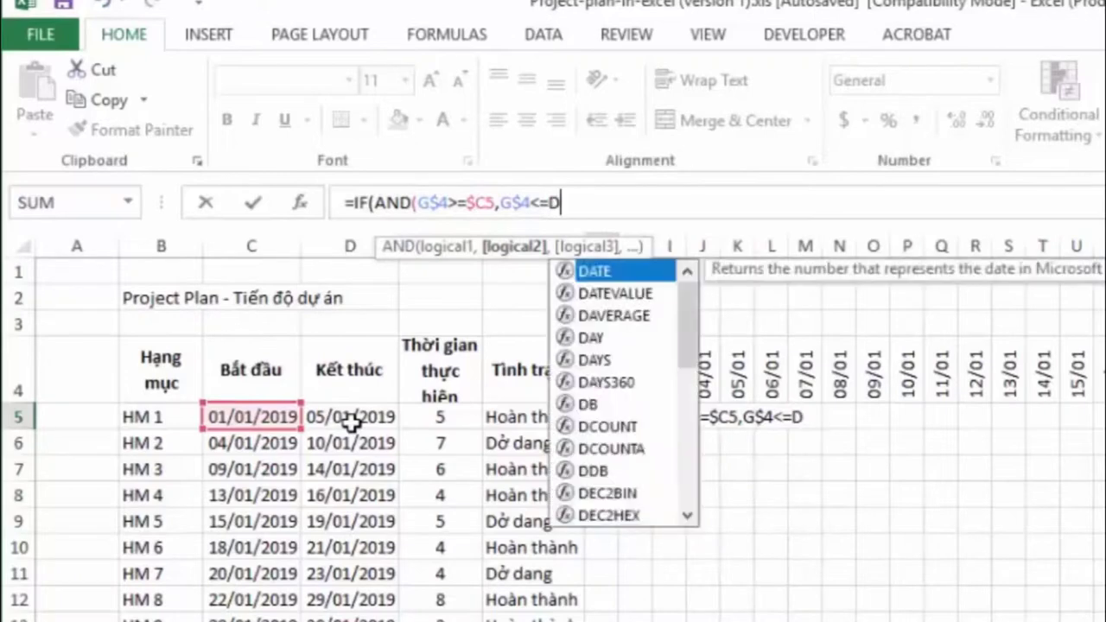
{"action": "type", "text": "5"}
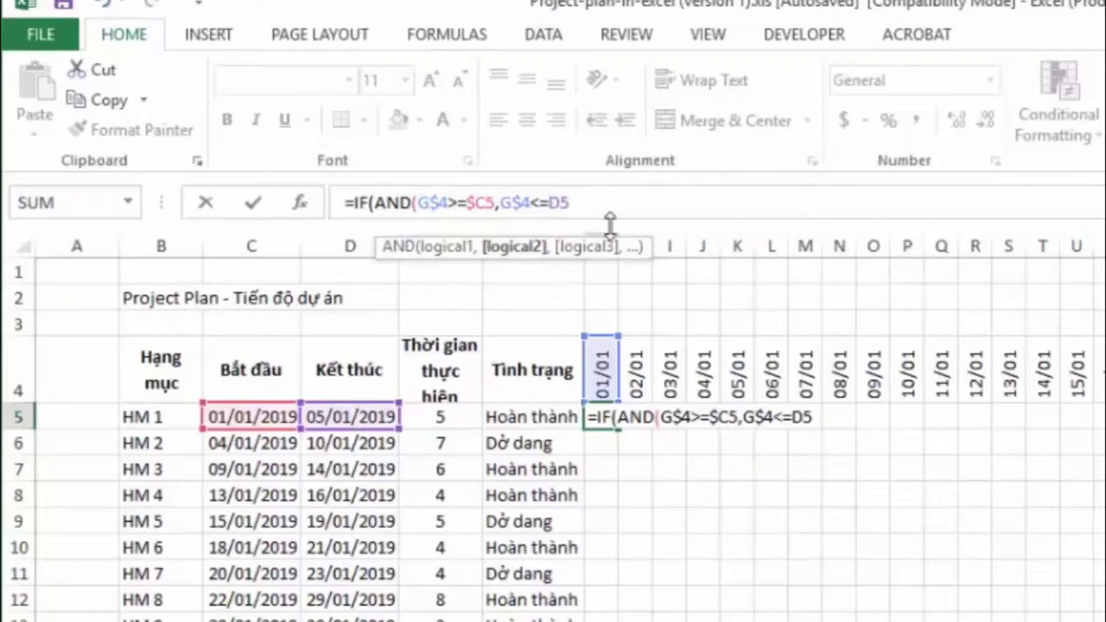
{"action": "type", "text": "$"}
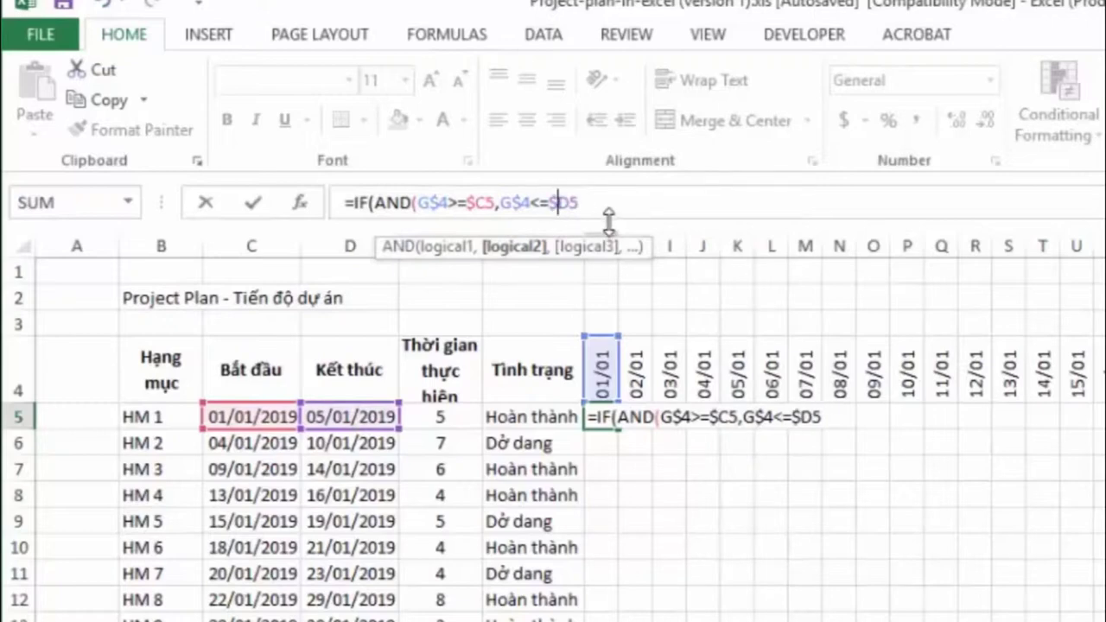
{"action": "type", "text": ")"}
{"action": "type", "text": ","}
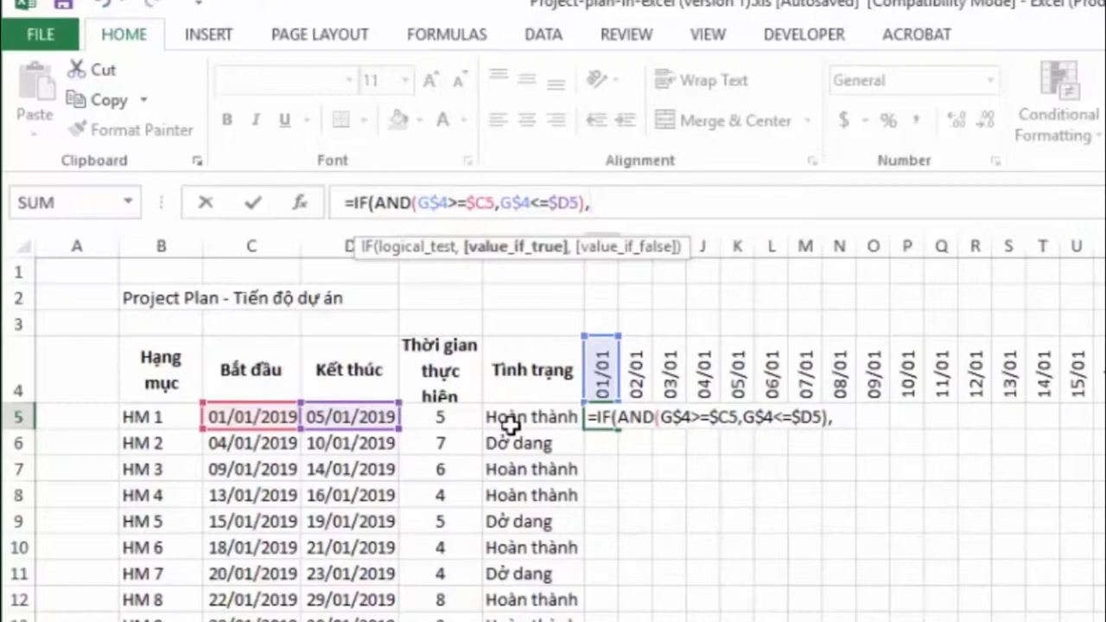
{"action": "type", "text": "F"}
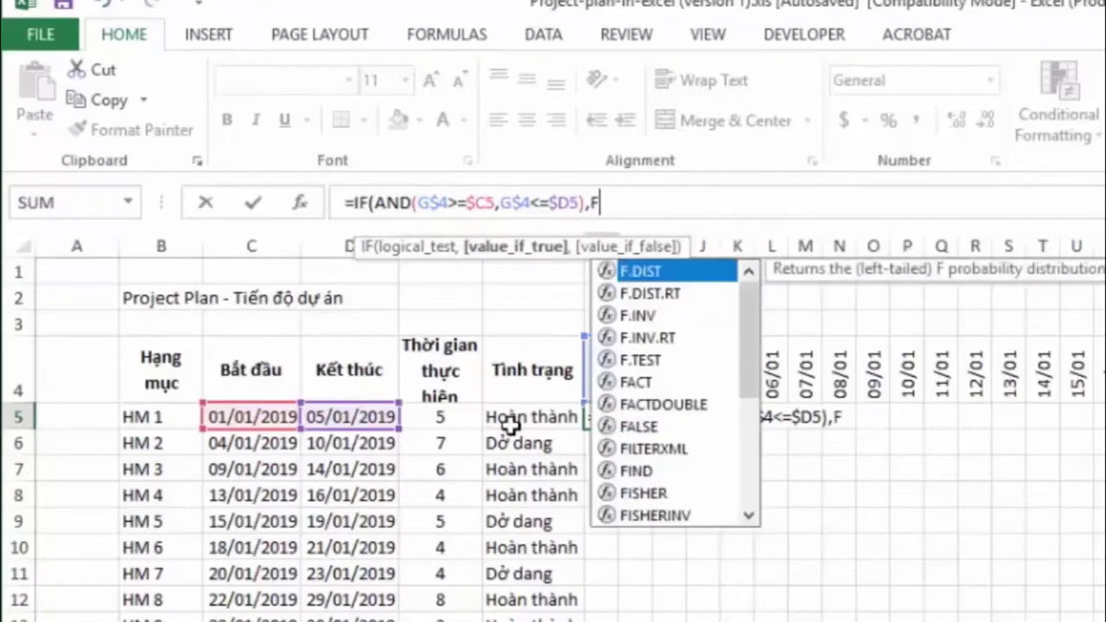
{"action": "type", "text": "5"}
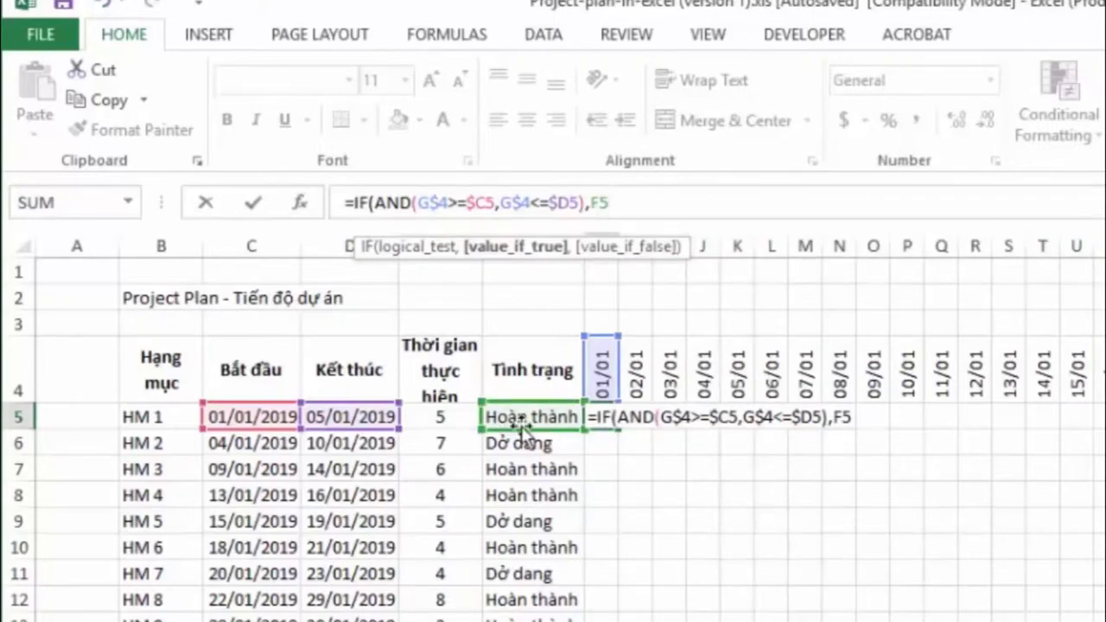
{"action": "left_click", "coordinate": [592, 200]}
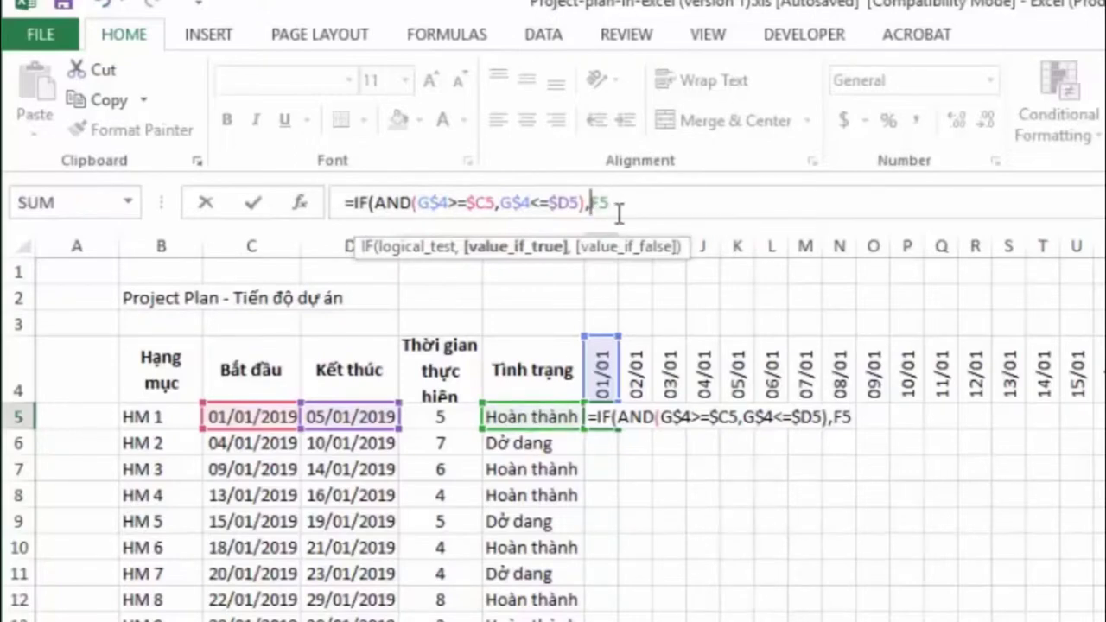
{"action": "type", "text": "$"}
{"action": "left_click", "coordinate": [682, 201]}
{"action": "type", "text": ","}
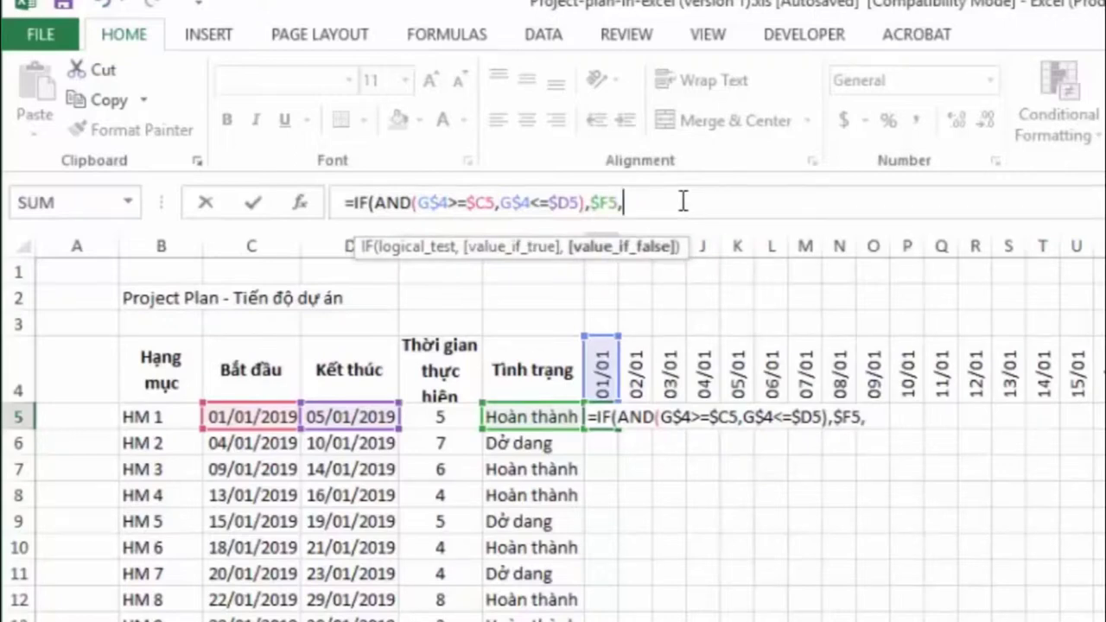
{"action": "type", "text": "\"\""}
{"action": "type", "text": ")"}
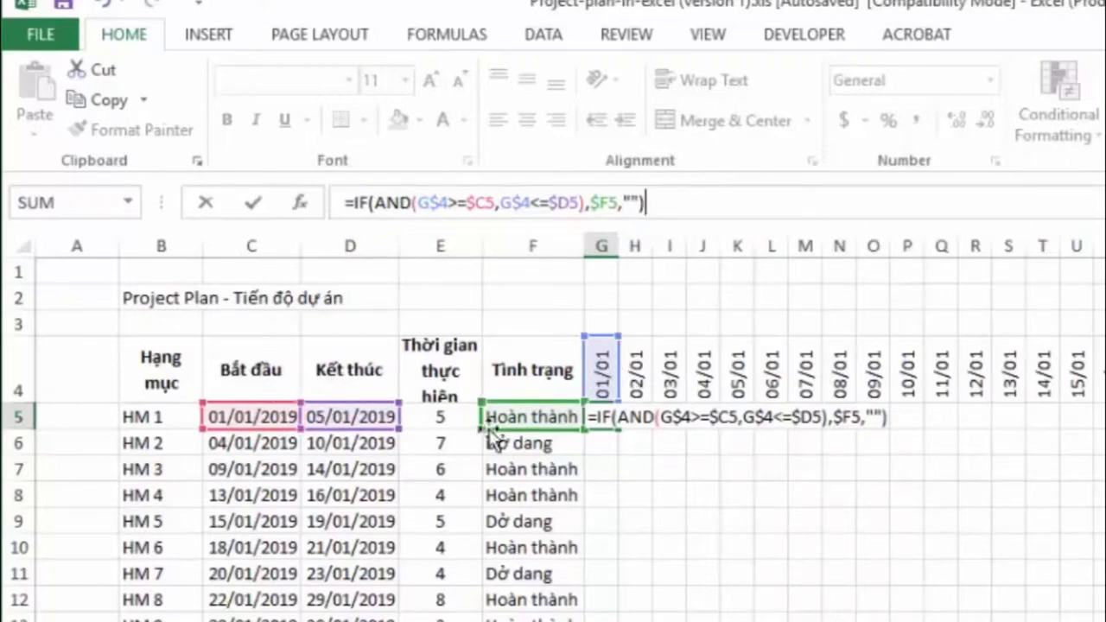
{"action": "key", "text": "Return"}
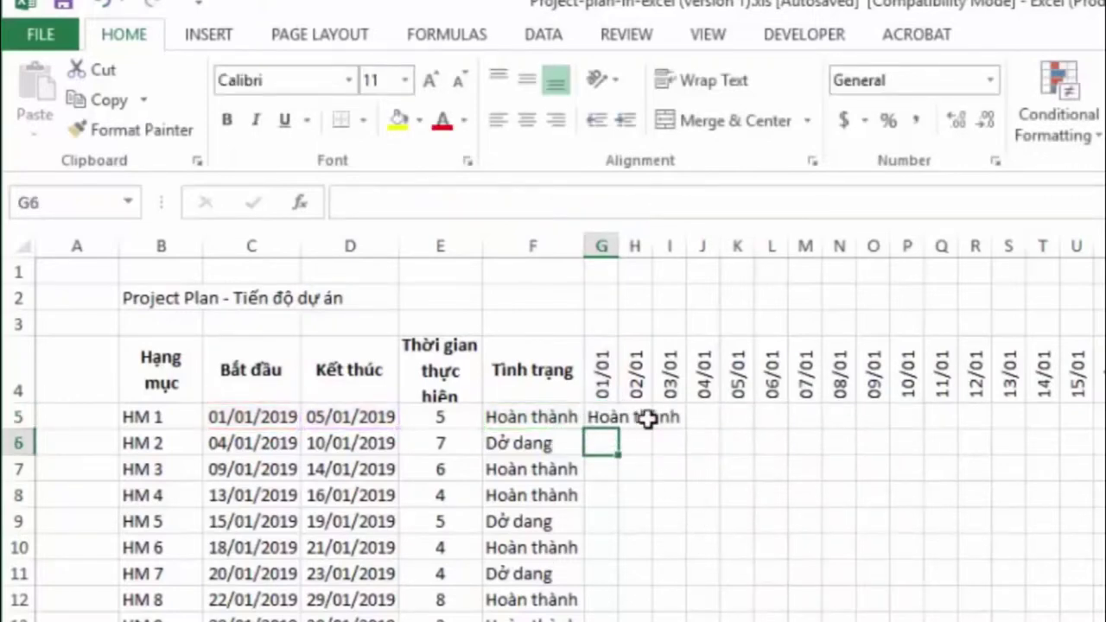
{"action": "left_click", "coordinate": [598, 418]}
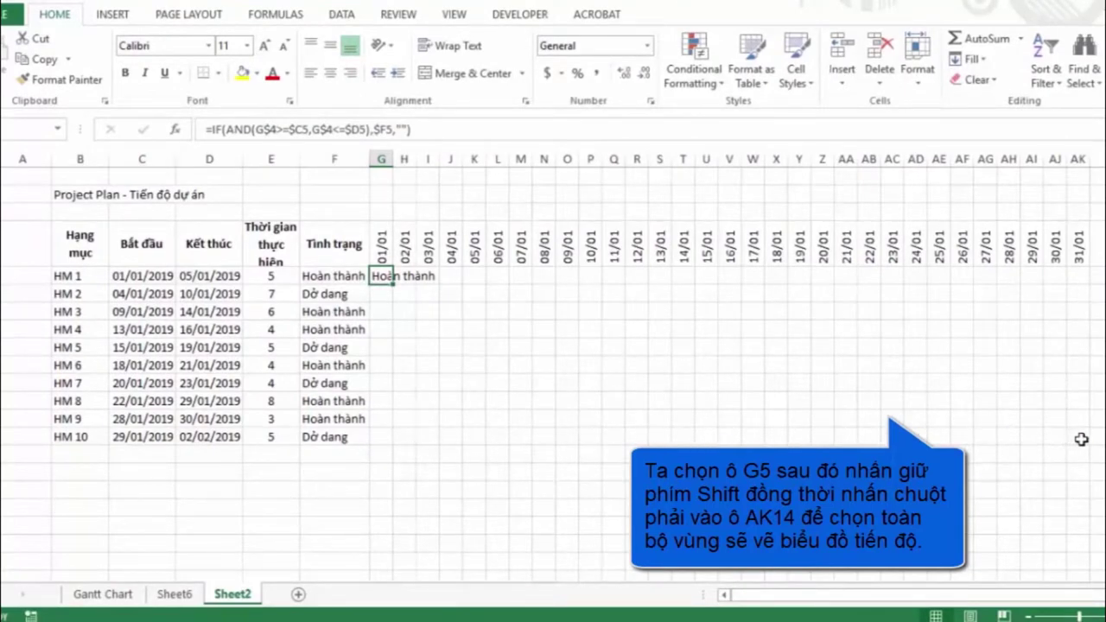
{"action": "left_click", "coordinate": [1078, 442], "text": "shift"}
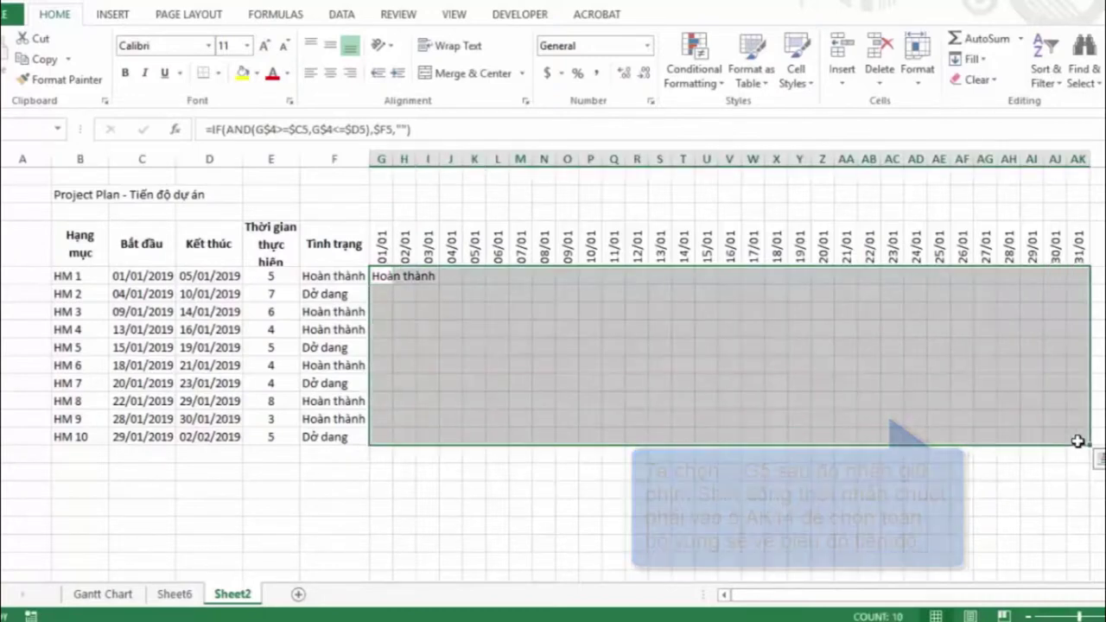
{"action": "key", "text": "ctrl+r"}
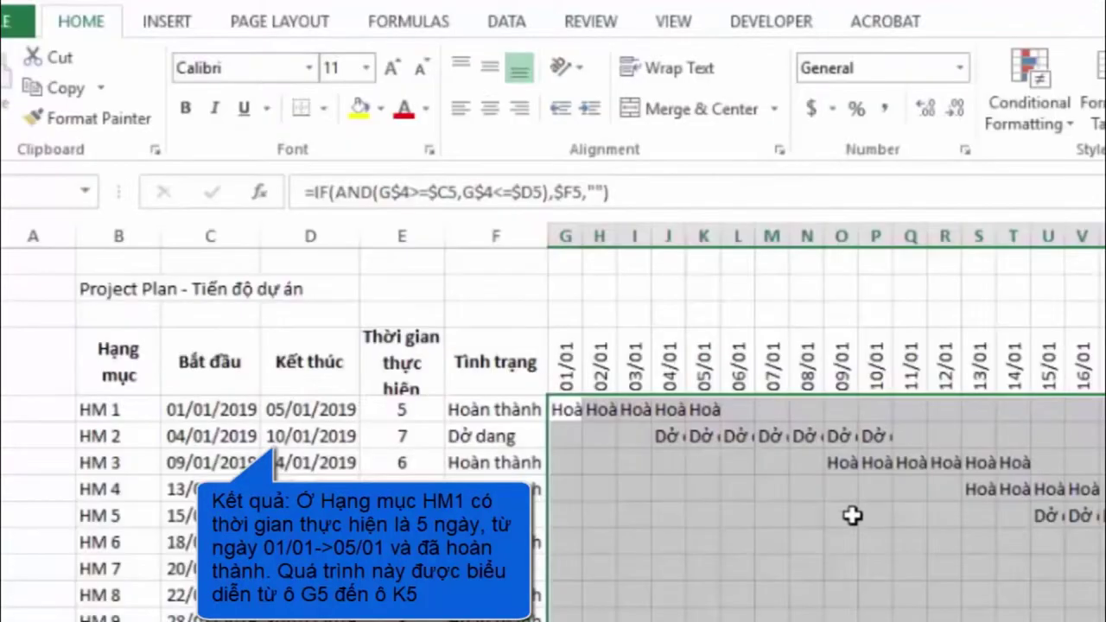
{"action": "double_click", "coordinate": [582, 236]}
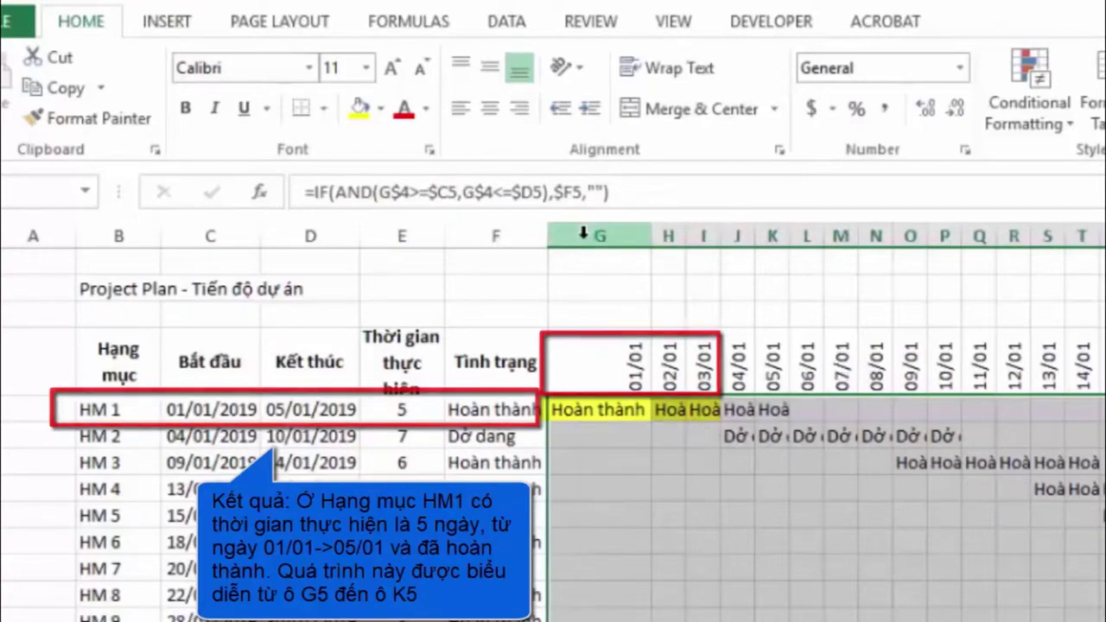
{"action": "double_click", "coordinate": [754, 235]}
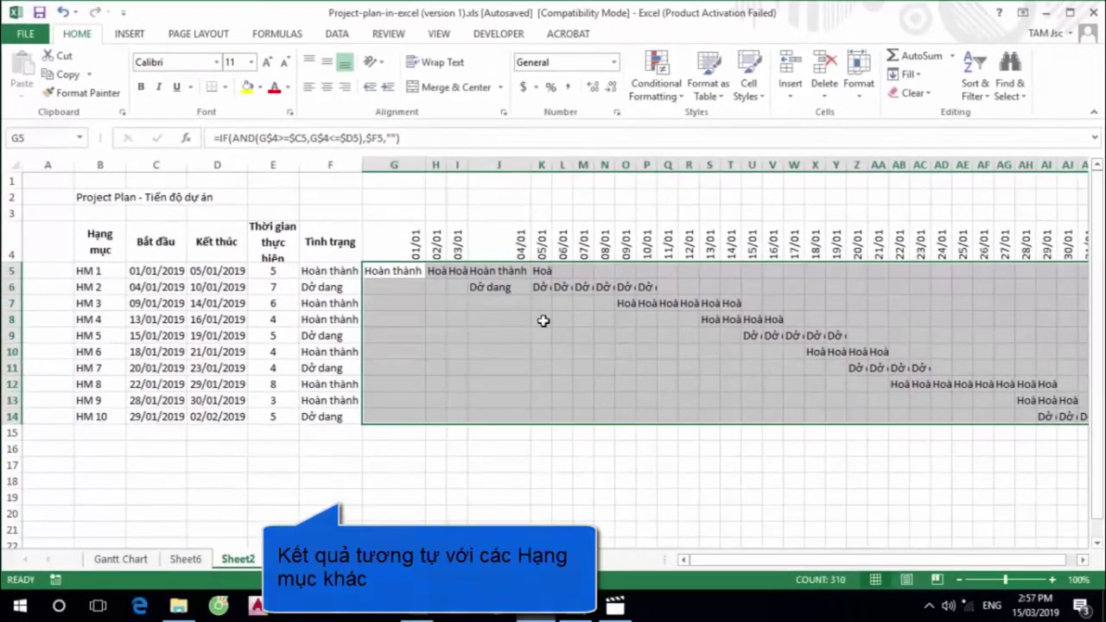
{"action": "key", "text": "ctrl+z"}
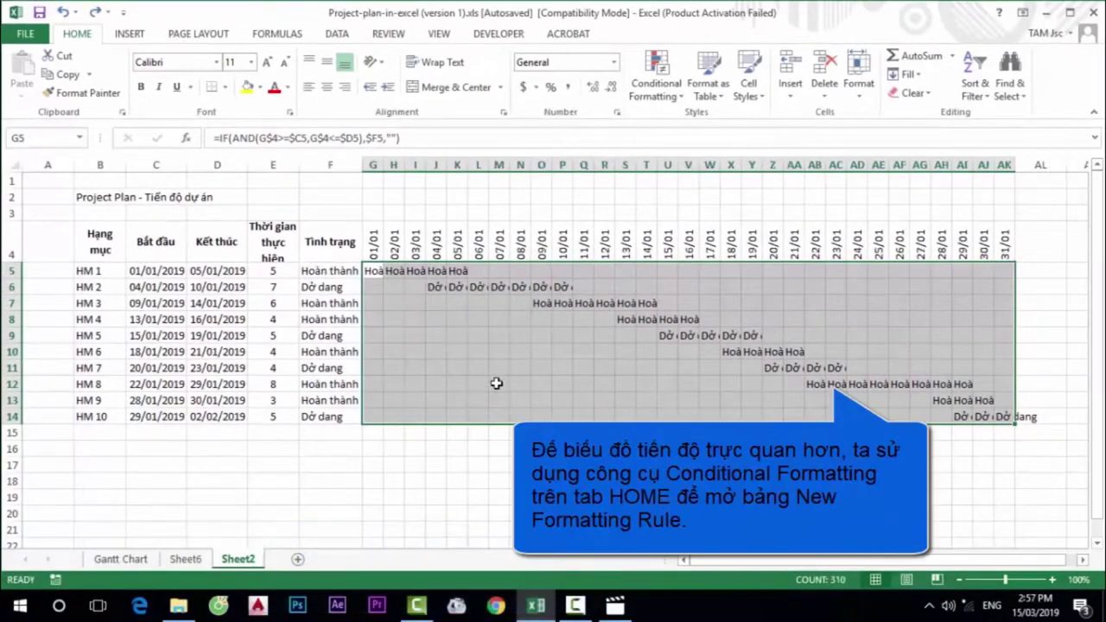
Start a new conditional formatting rule for cells whose value equals a given text.
{"action": "left_click", "coordinate": [683, 98]}
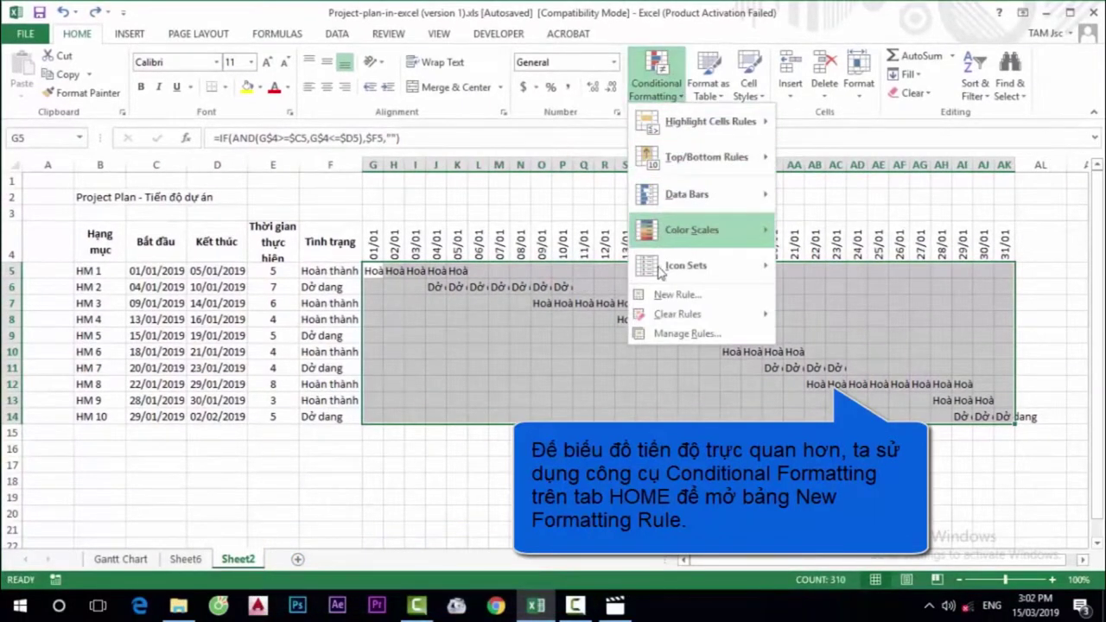
{"action": "left_click", "coordinate": [731, 306]}
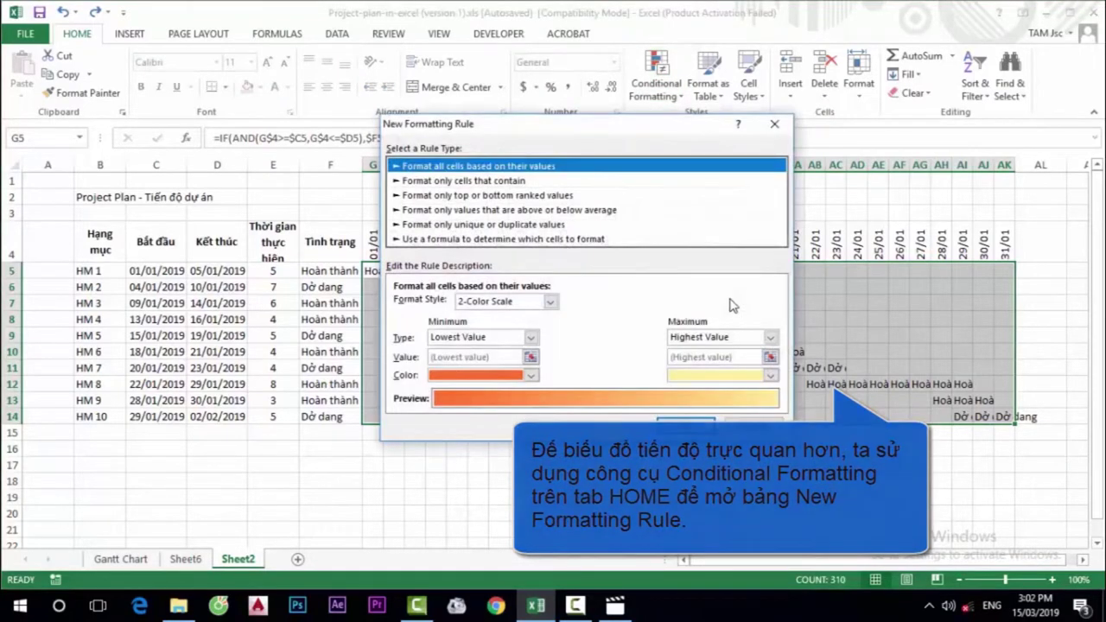
{"action": "key", "text": "Escape"}
{"action": "key", "text": "alt"}
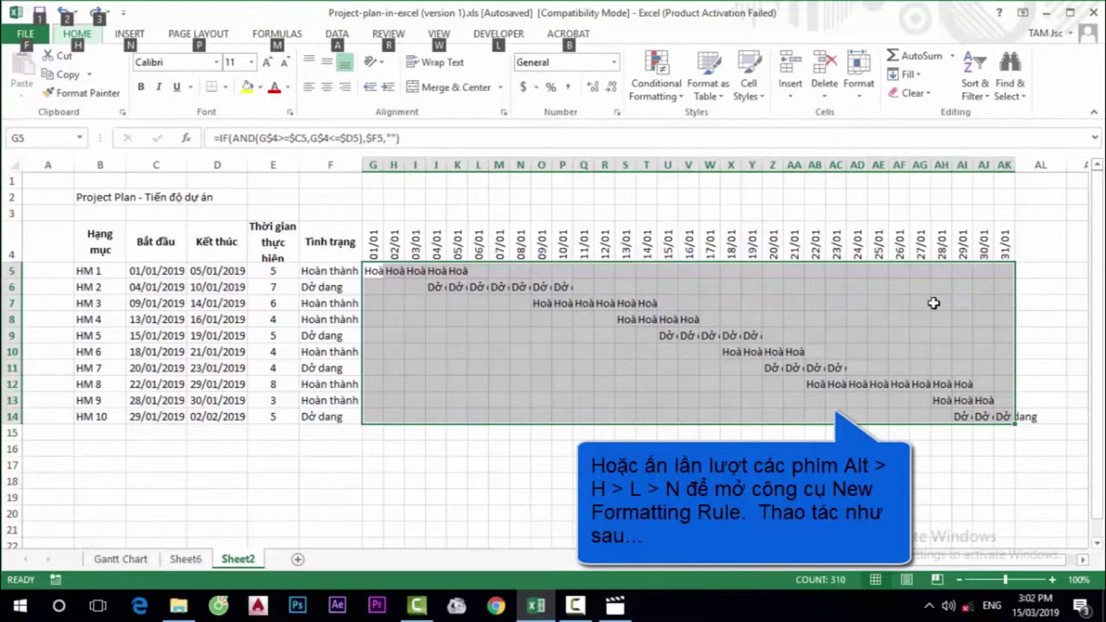
{"action": "key", "text": "h"}
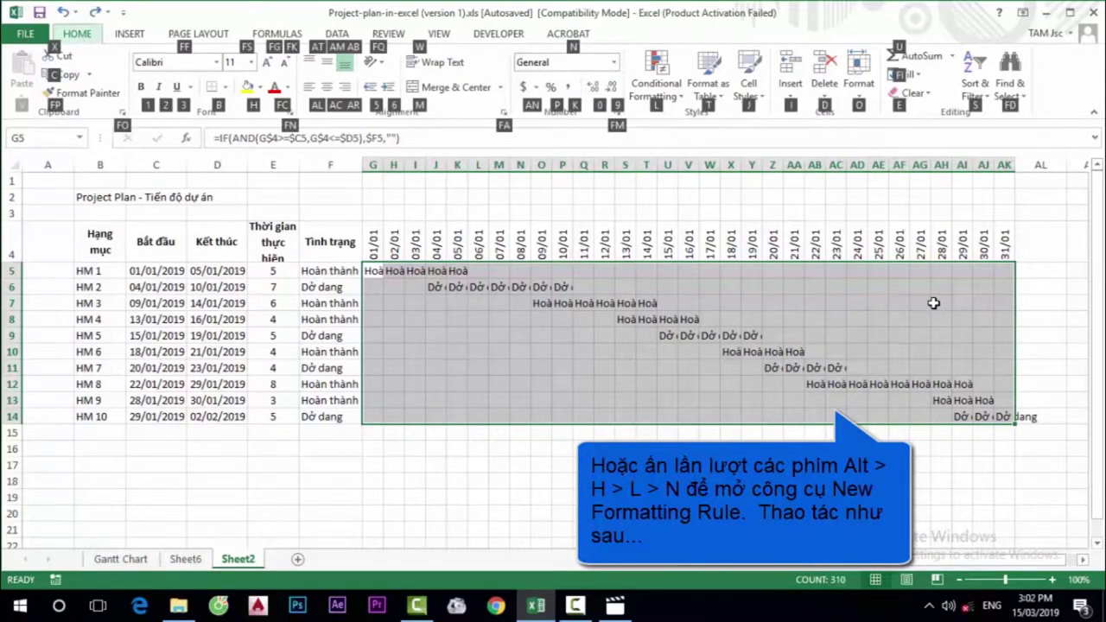
{"action": "key", "text": "l"}
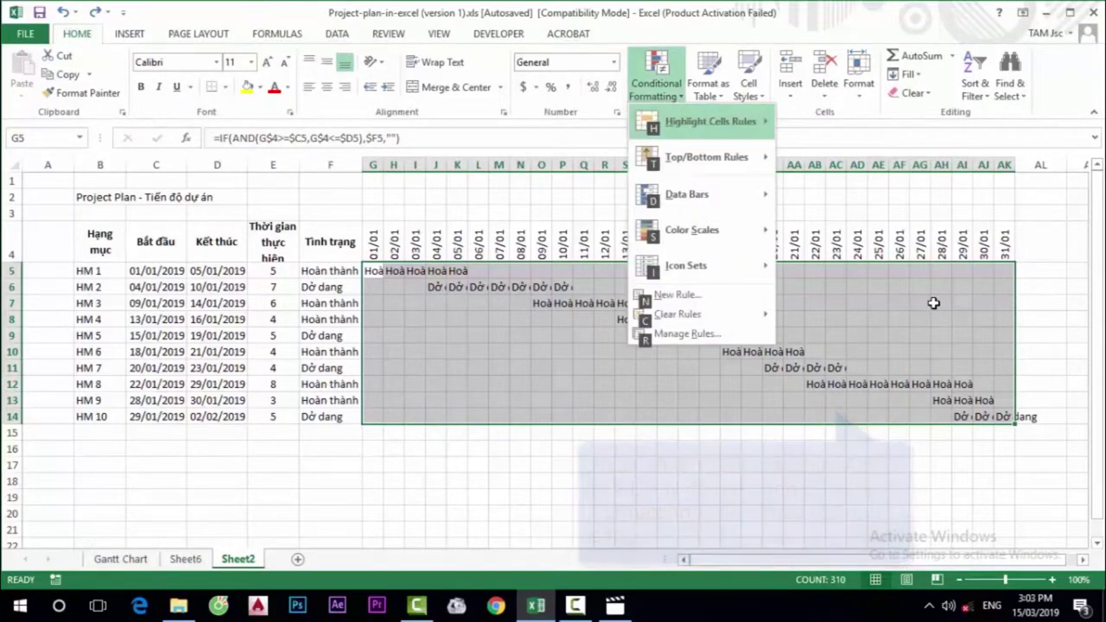
{"action": "key", "text": "n"}
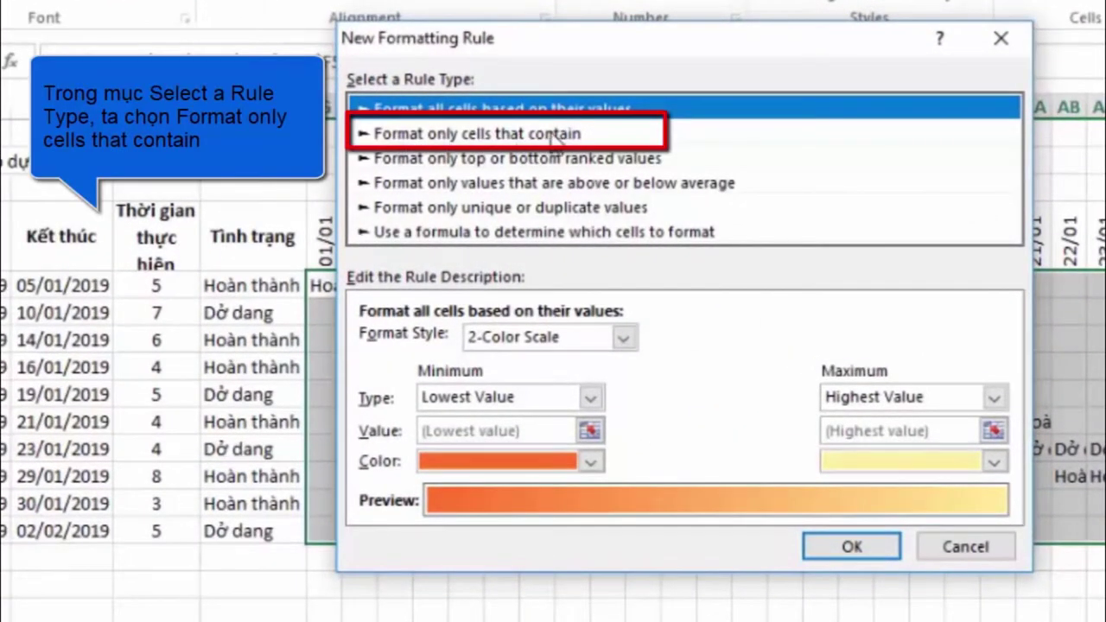
{"action": "left_click", "coordinate": [498, 138]}
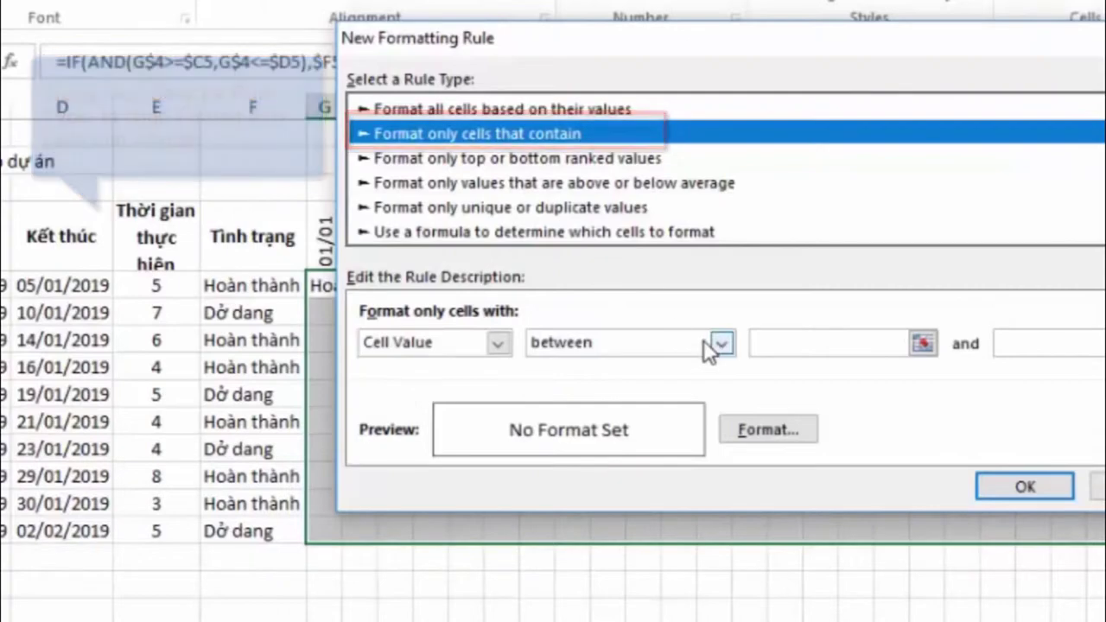
{"action": "left_click", "coordinate": [727, 345]}
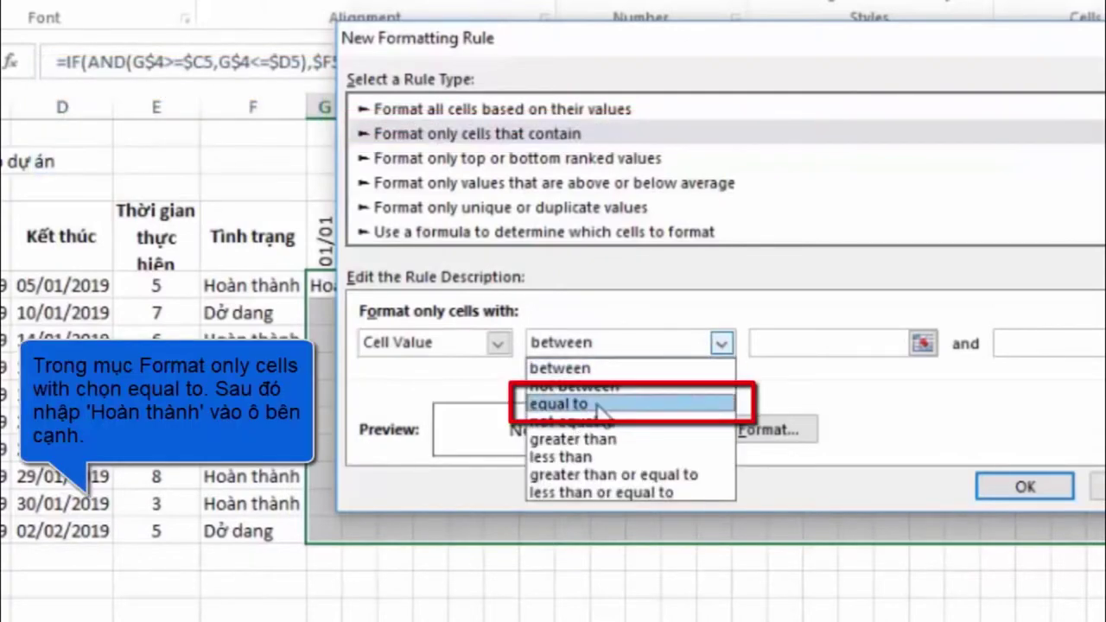
{"action": "left_click", "coordinate": [624, 405]}
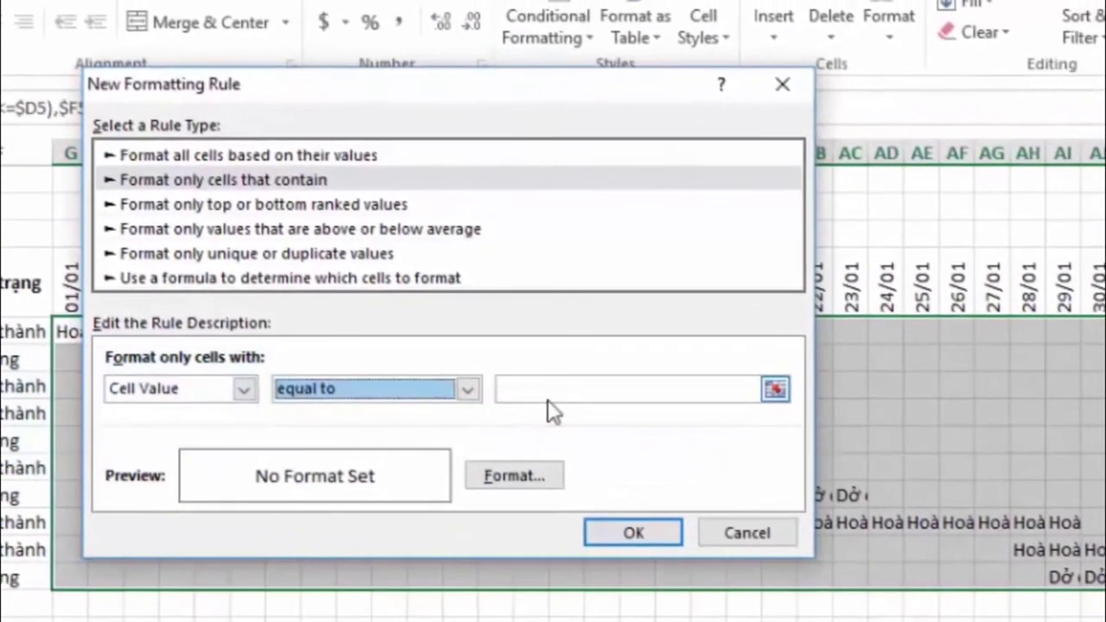
Set the rule's value to Hoàn thành and its fill to dark green.
{"action": "left_click_drag", "start_coordinate": [378, 85], "coordinate": [461, 99]}
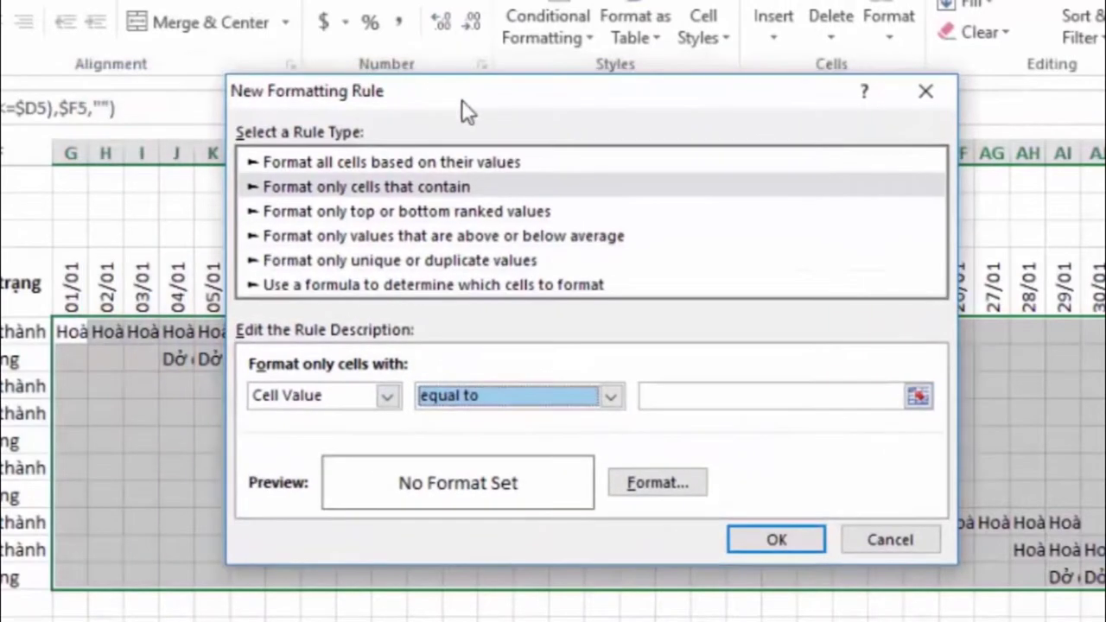
{"action": "left_click", "coordinate": [684, 390]}
{"action": "type", "text": "Hoàn thành"}
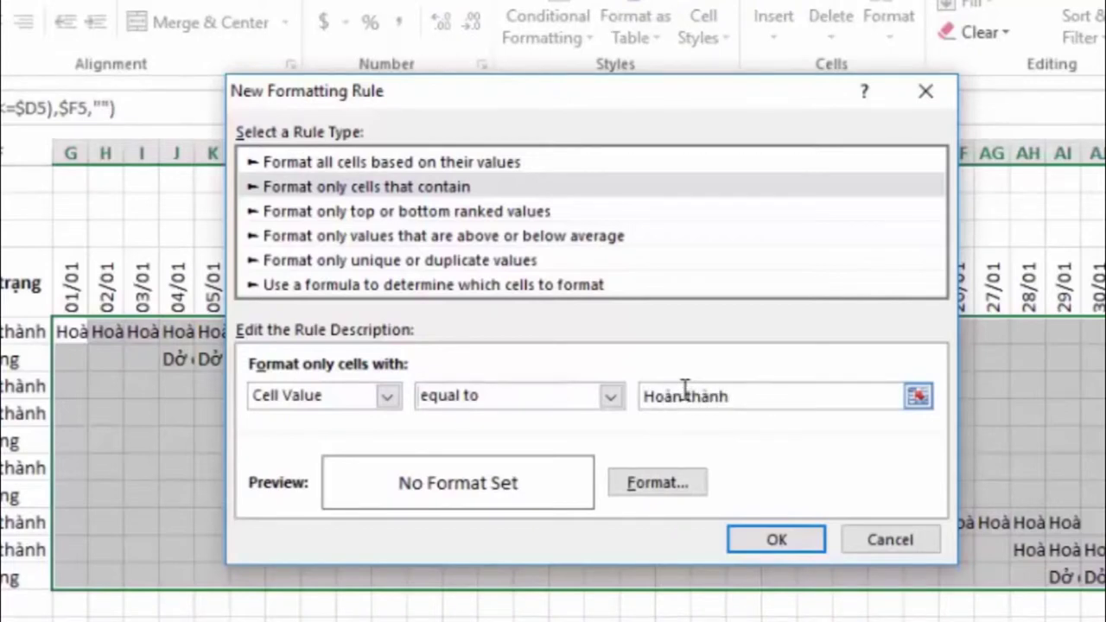
{"action": "left_click", "coordinate": [650, 484]}
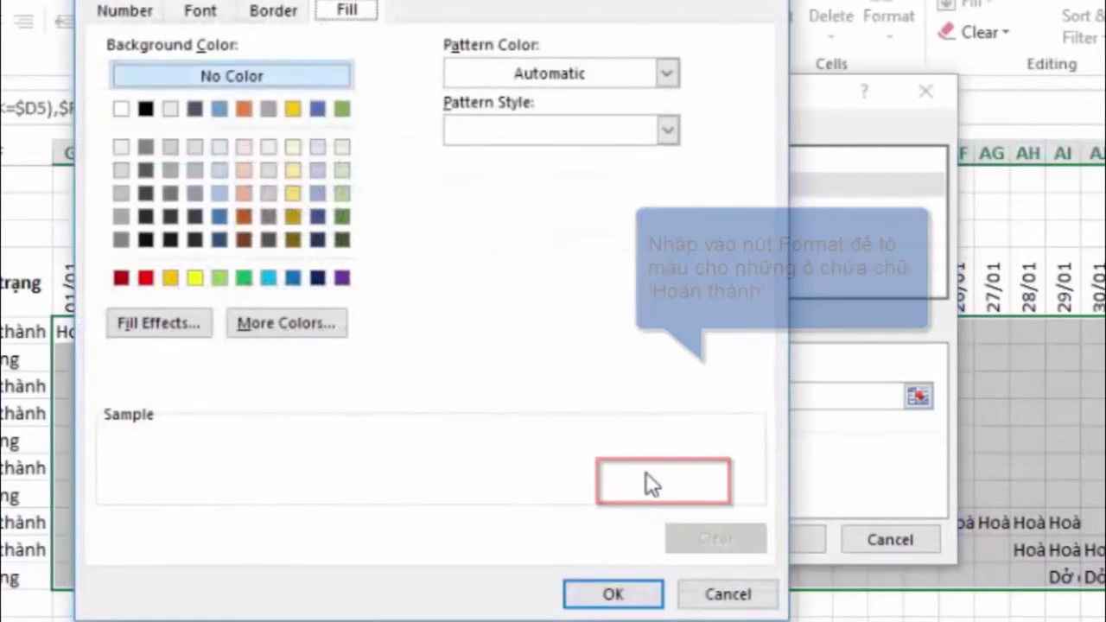
{"action": "left_click", "coordinate": [342, 193]}
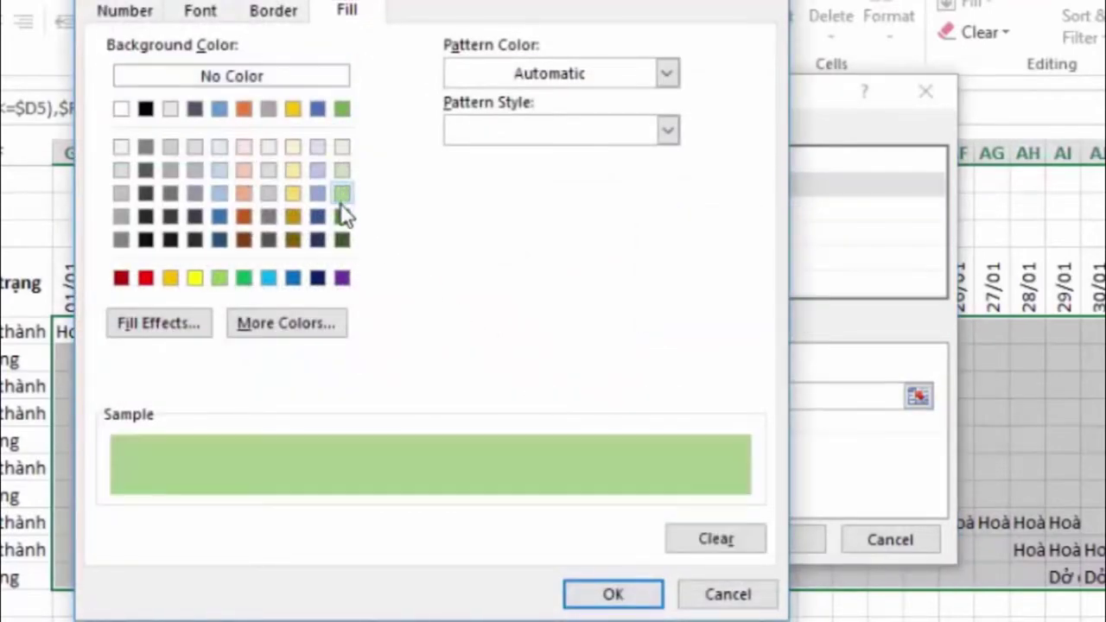
{"action": "left_click", "coordinate": [342, 216]}
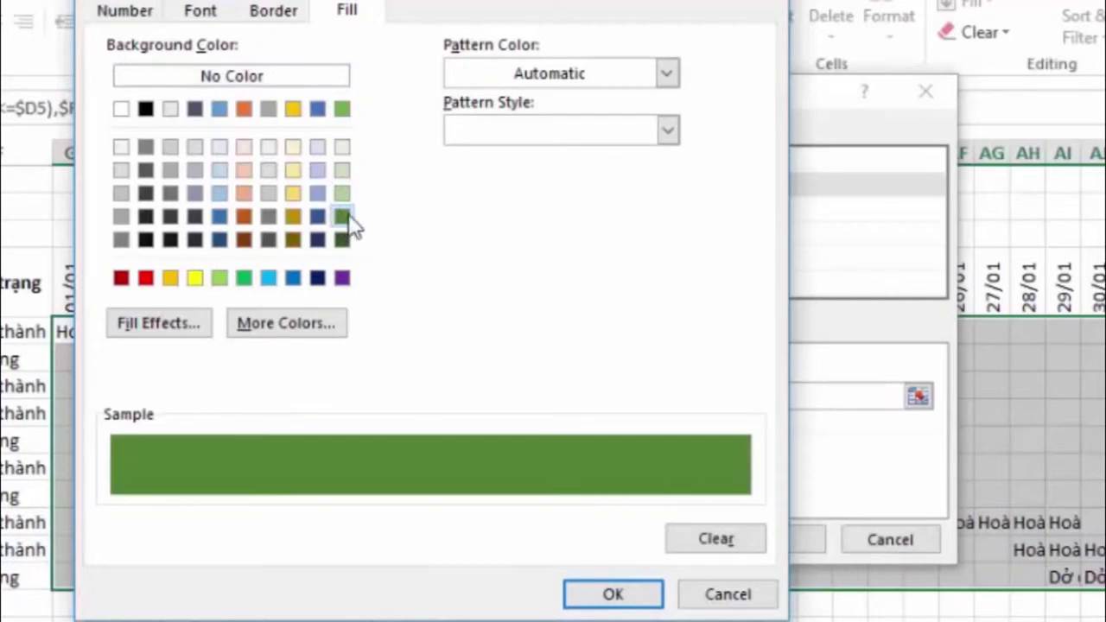
{"action": "left_click", "coordinate": [629, 597]}
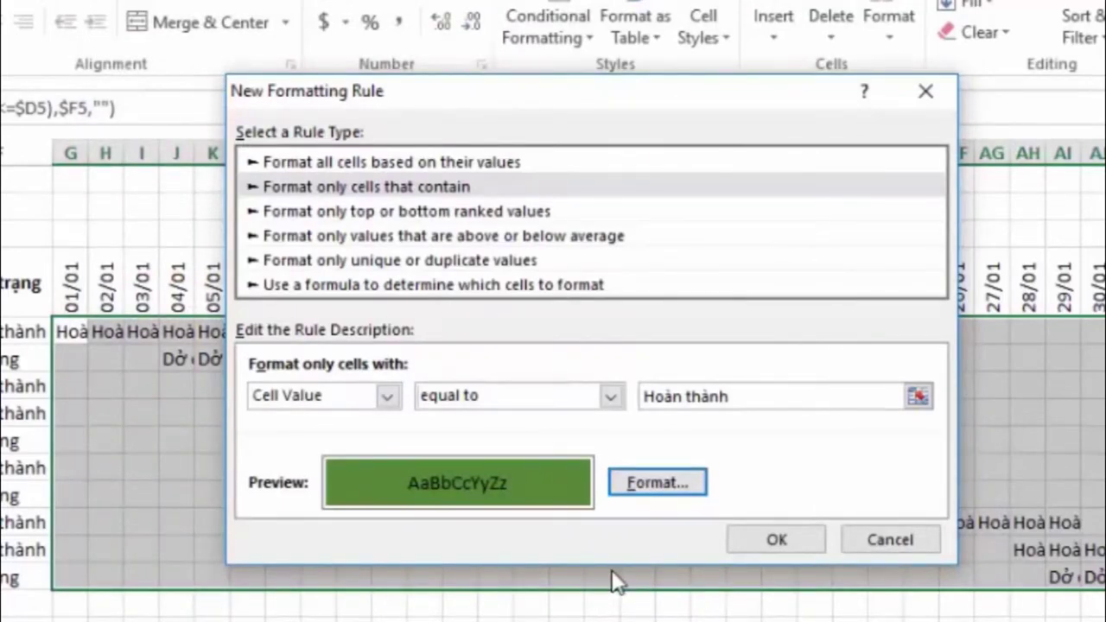
Apply the green Hoàn thành rule and begin a second 'cell value equal to' rule.
{"action": "left_click", "coordinate": [793, 537]}
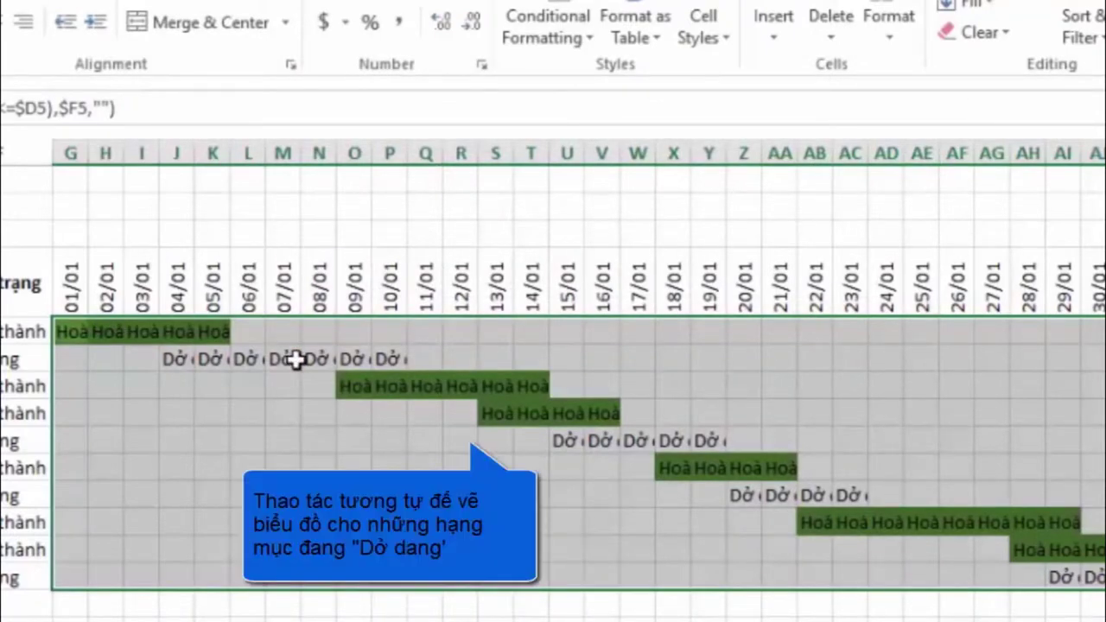
{"action": "key", "text": "alt+h"}
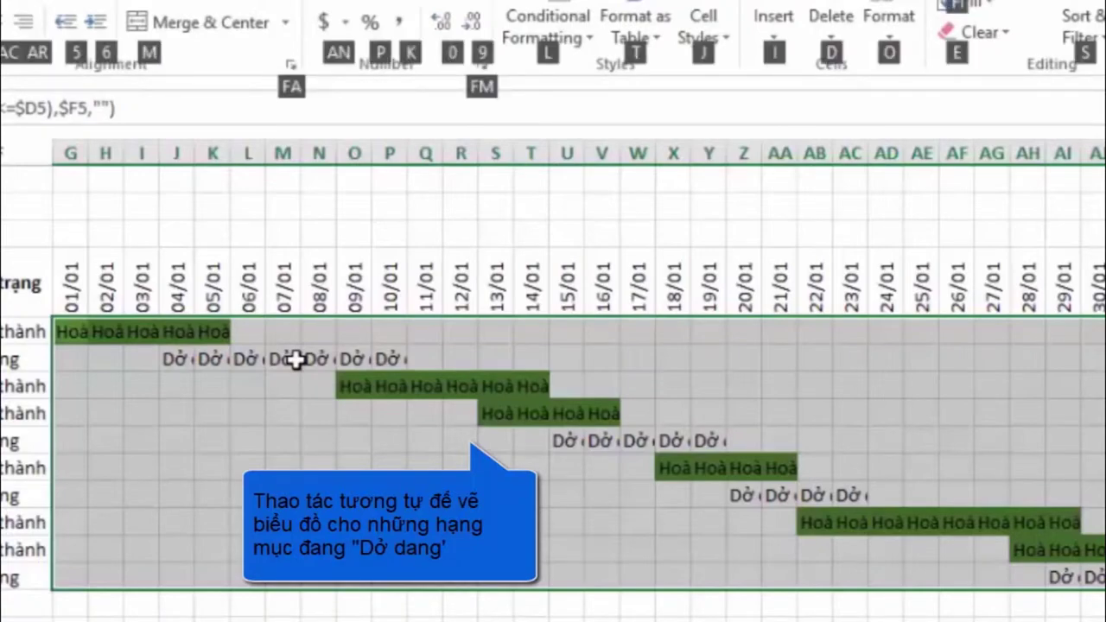
{"action": "key", "text": "l"}
{"action": "key", "text": "n"}
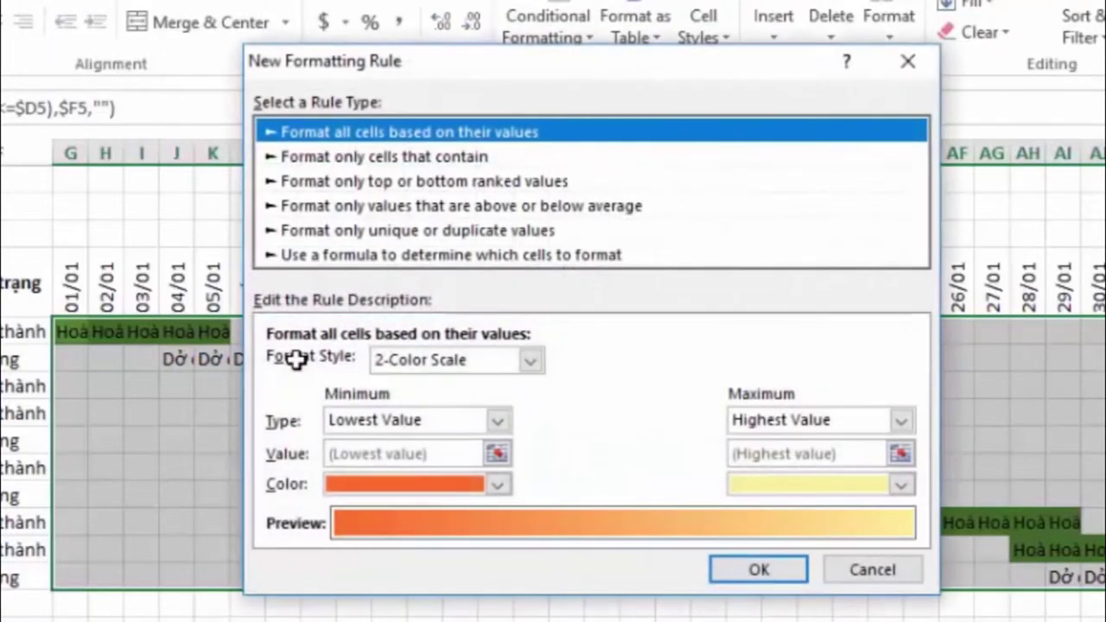
{"action": "left_click", "coordinate": [377, 157]}
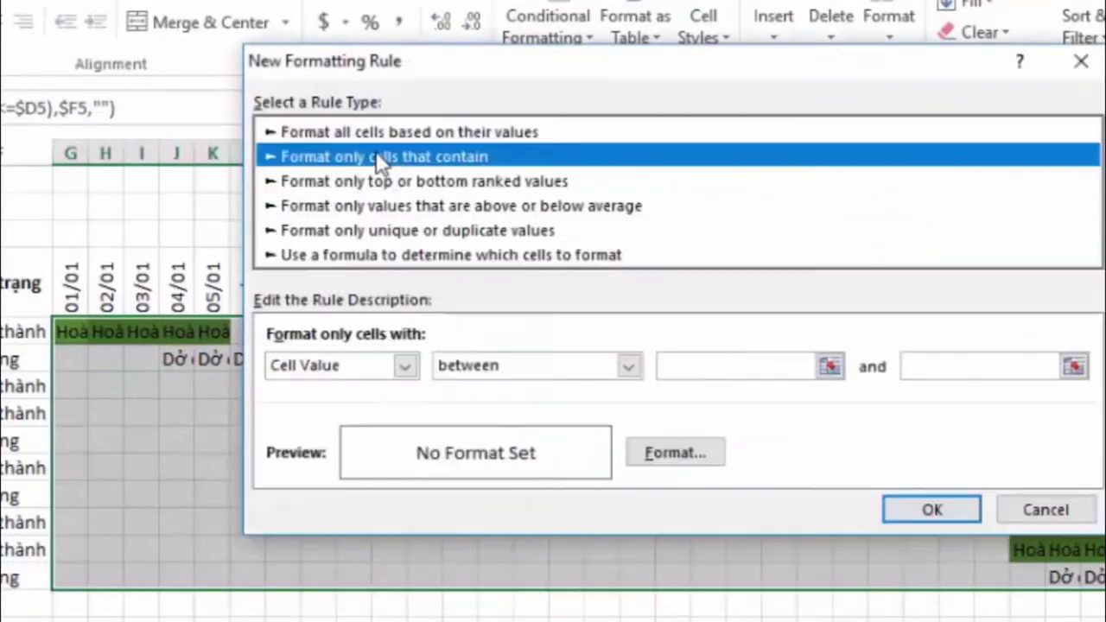
{"action": "left_click", "coordinate": [628, 368]}
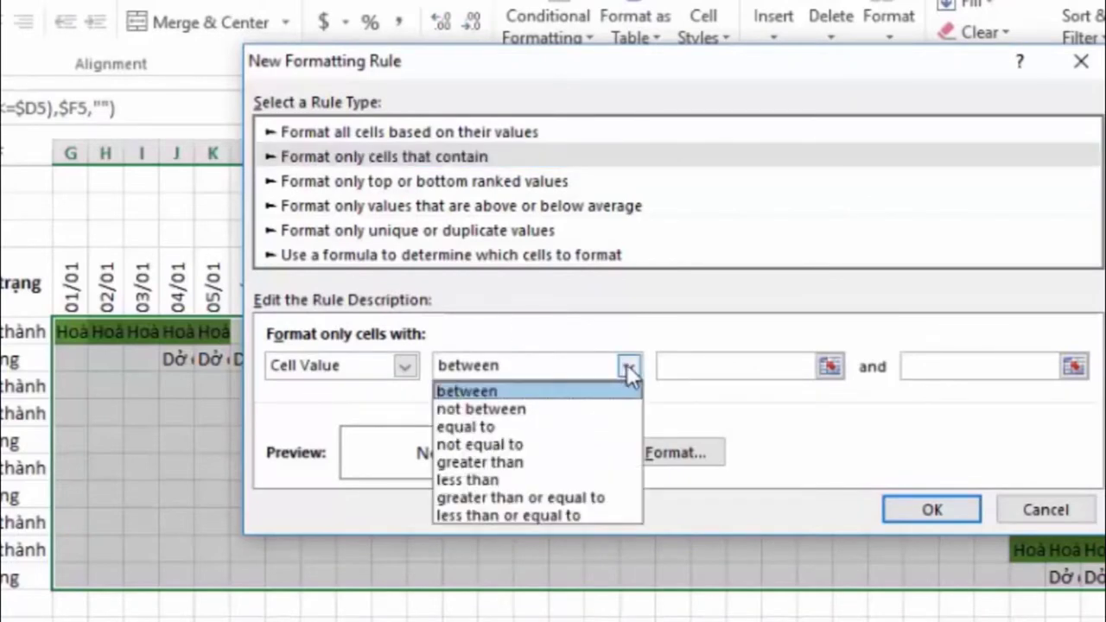
{"action": "left_click", "coordinate": [497, 426]}
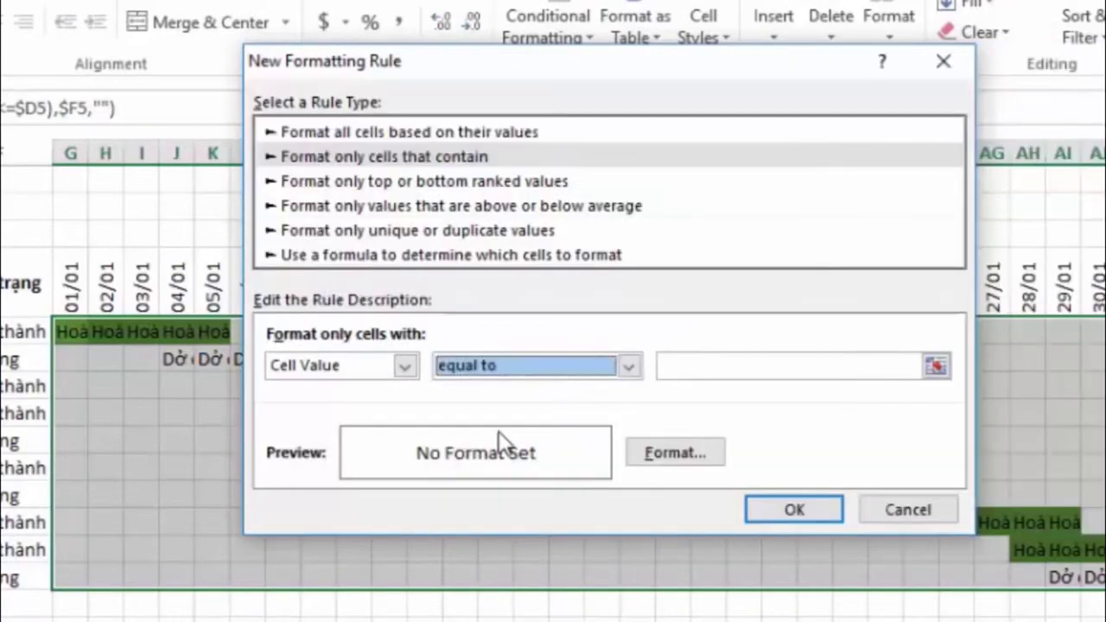
Make the new rule fill cells equal to Dở dang with gold and apply it.
{"action": "left_click", "coordinate": [715, 363]}
{"action": "type", "text": "Dở dang"}
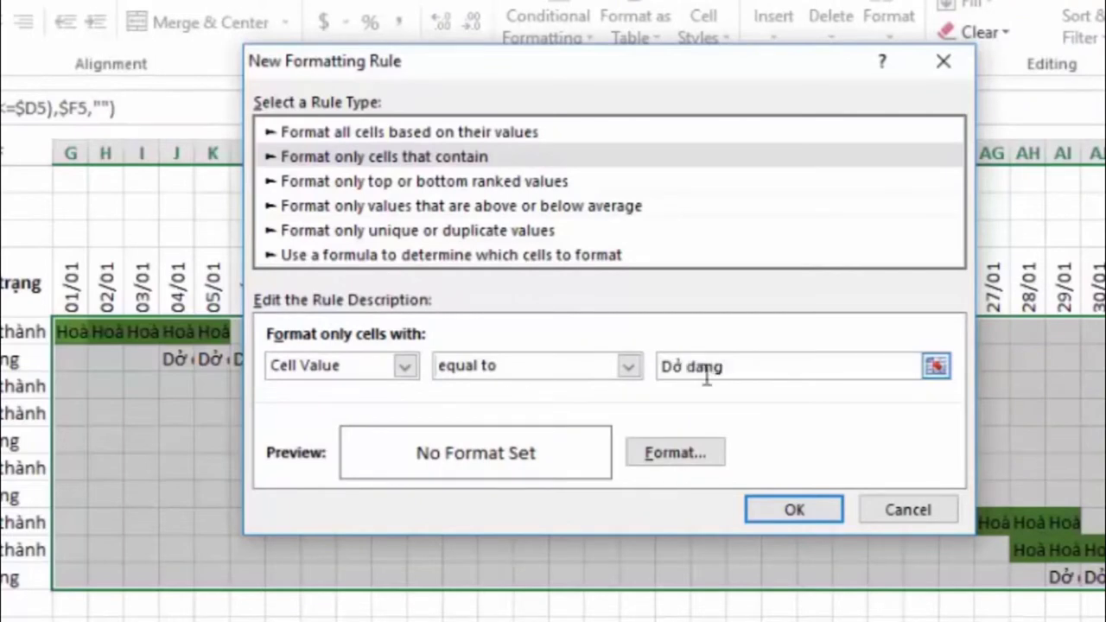
{"action": "left_click", "coordinate": [676, 449]}
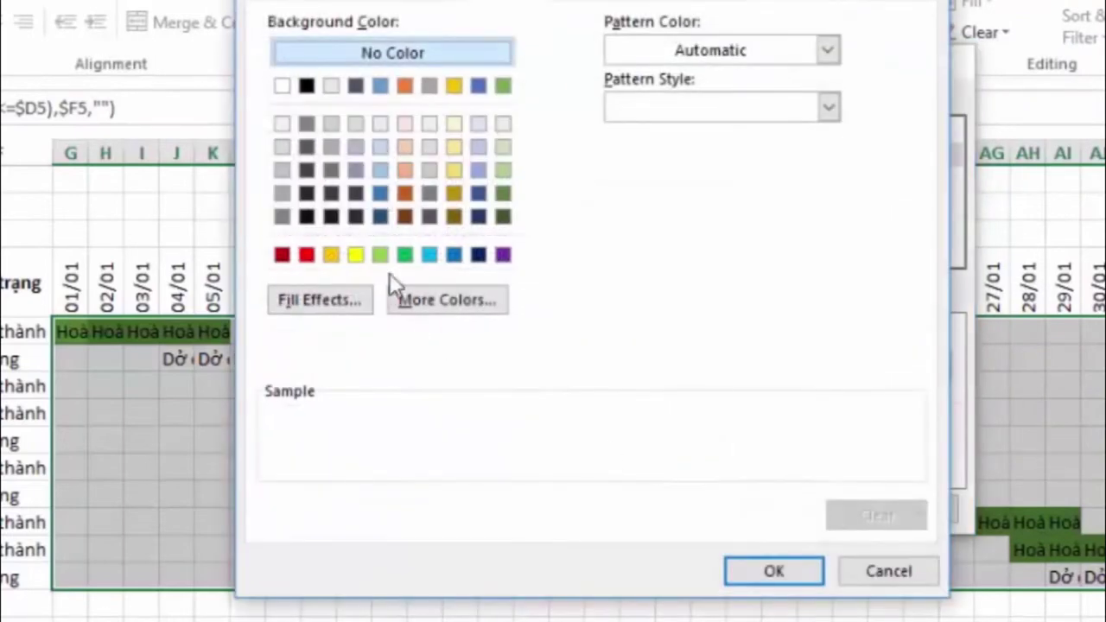
{"action": "left_click", "coordinate": [453, 193]}
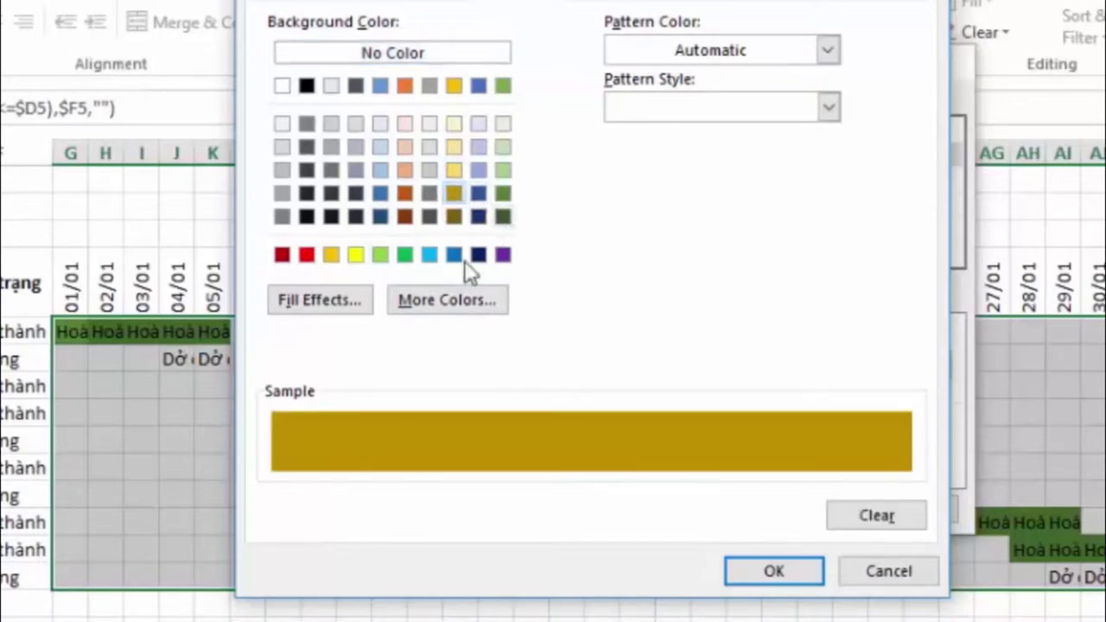
{"action": "left_click", "coordinate": [775, 572]}
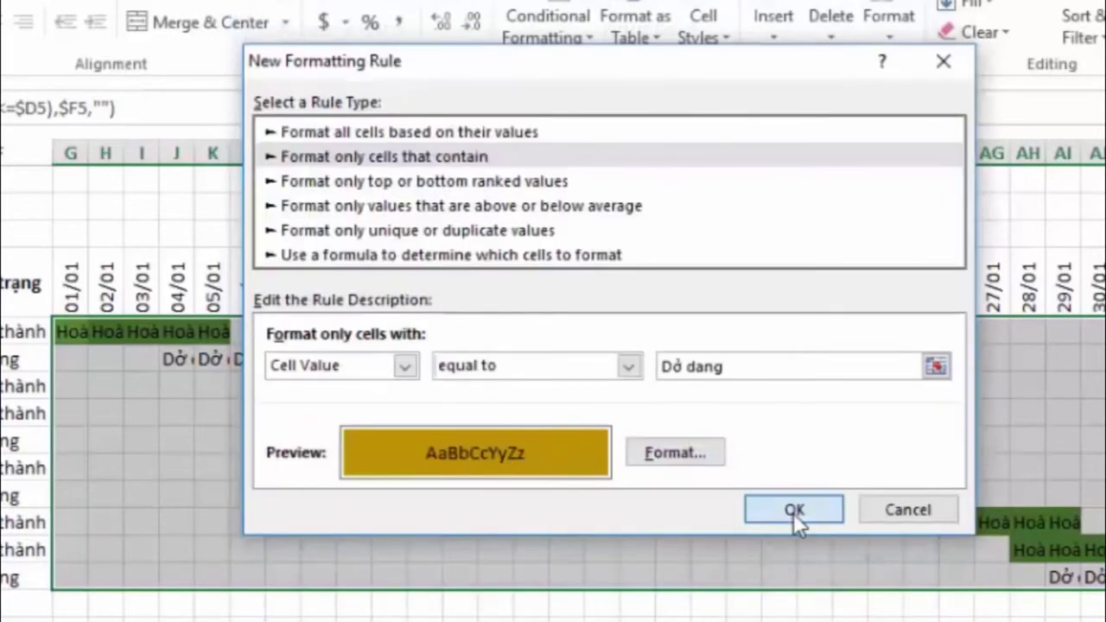
{"action": "left_click", "coordinate": [793, 511]}
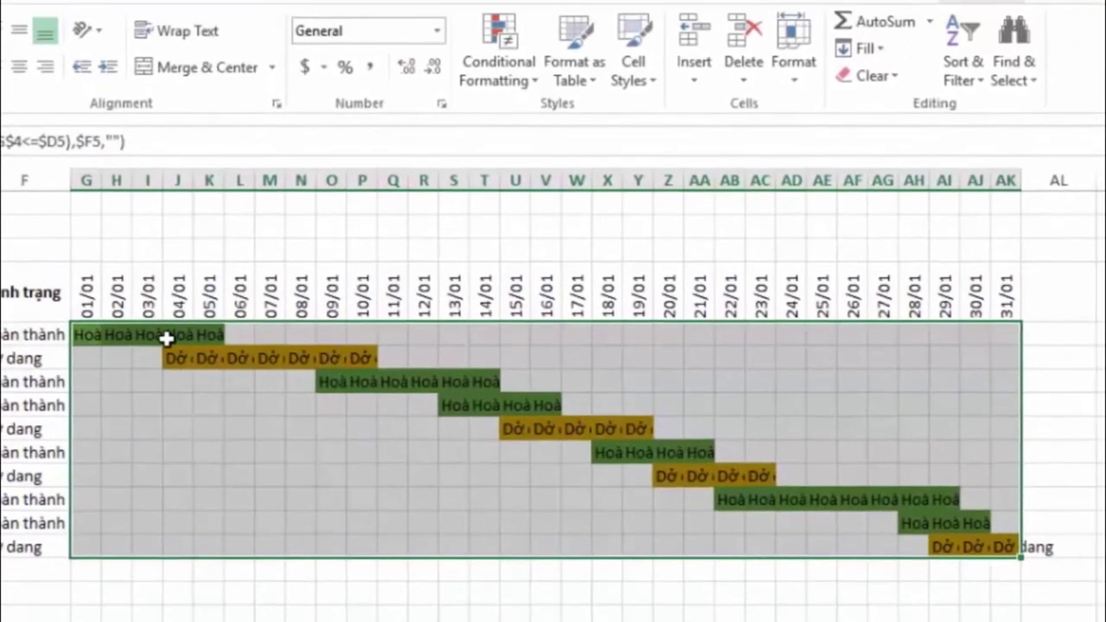
Give the selected Gantt cells the custom number format ;;; to hide their text.
{"action": "key", "text": "ctrl+1"}
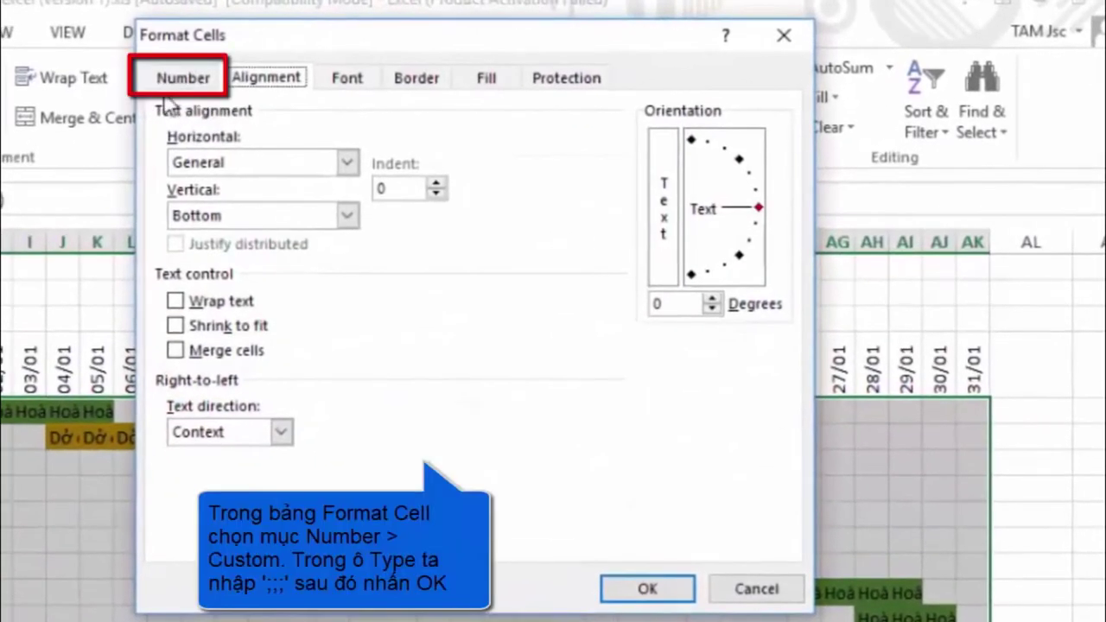
{"action": "left_click", "coordinate": [185, 82]}
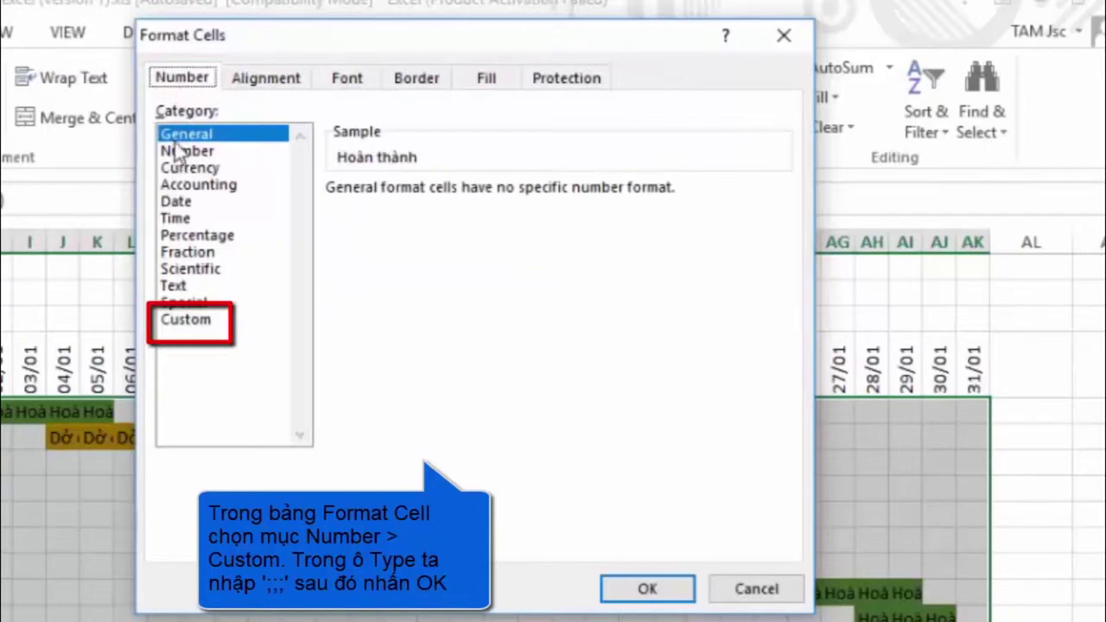
{"action": "left_click", "coordinate": [188, 320]}
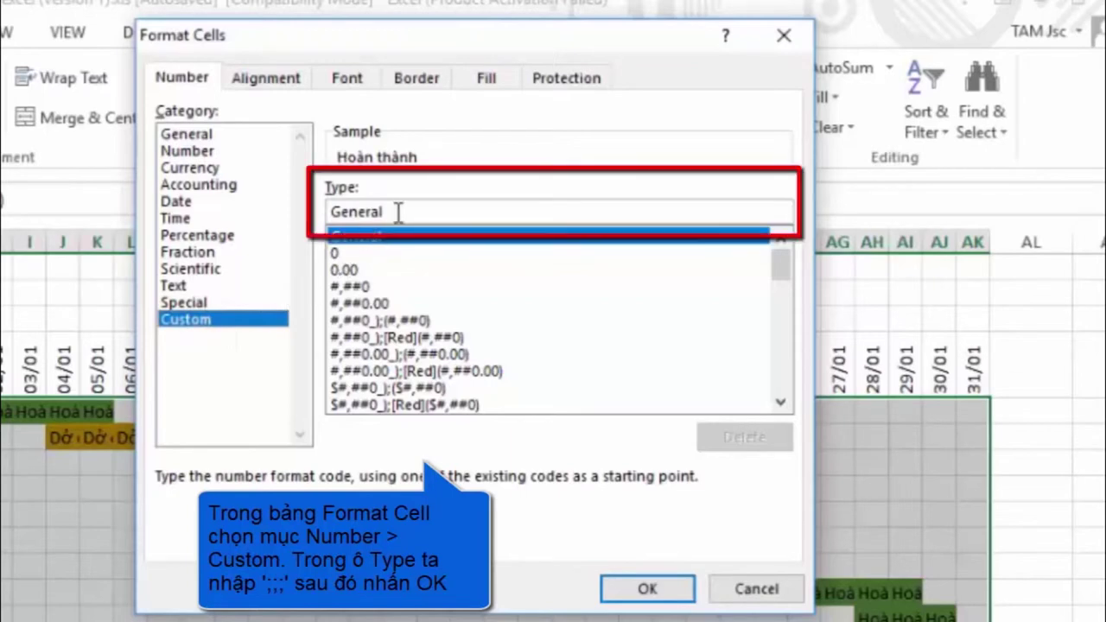
{"action": "left_click_drag", "start_coordinate": [394, 212], "coordinate": [319, 212]}
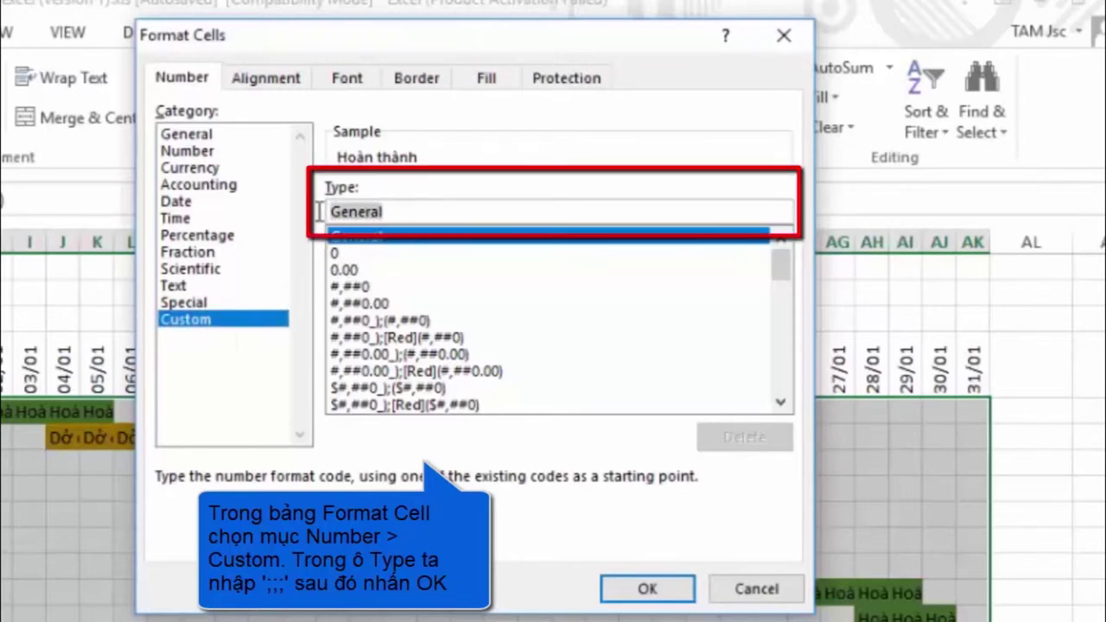
{"action": "type", "text": ";"}
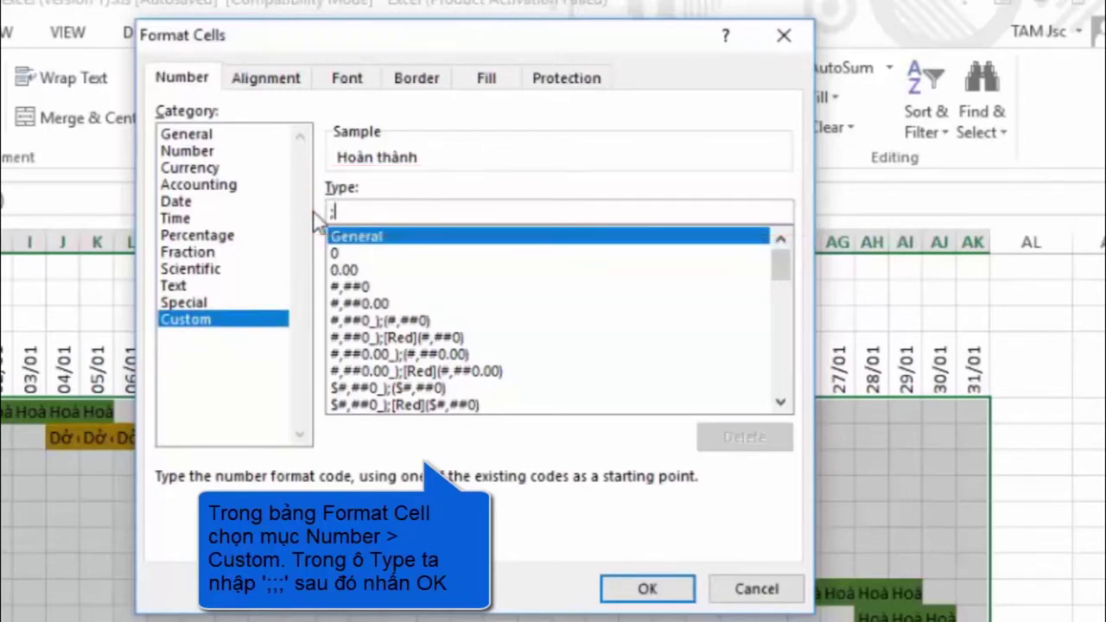
{"action": "type", "text": ";;"}
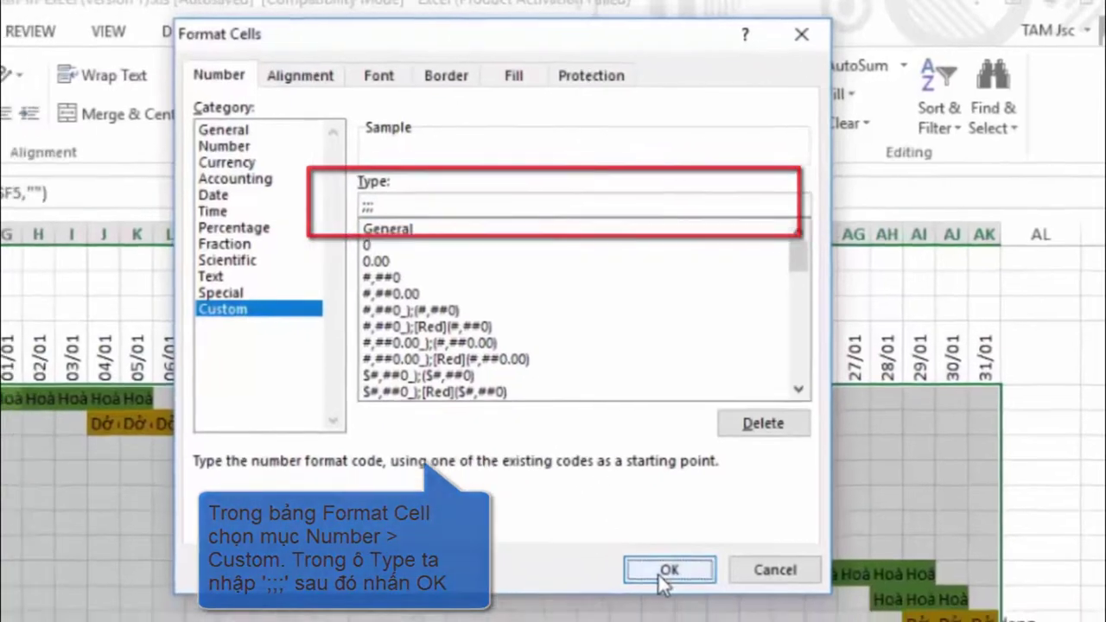
{"action": "left_click", "coordinate": [665, 572]}
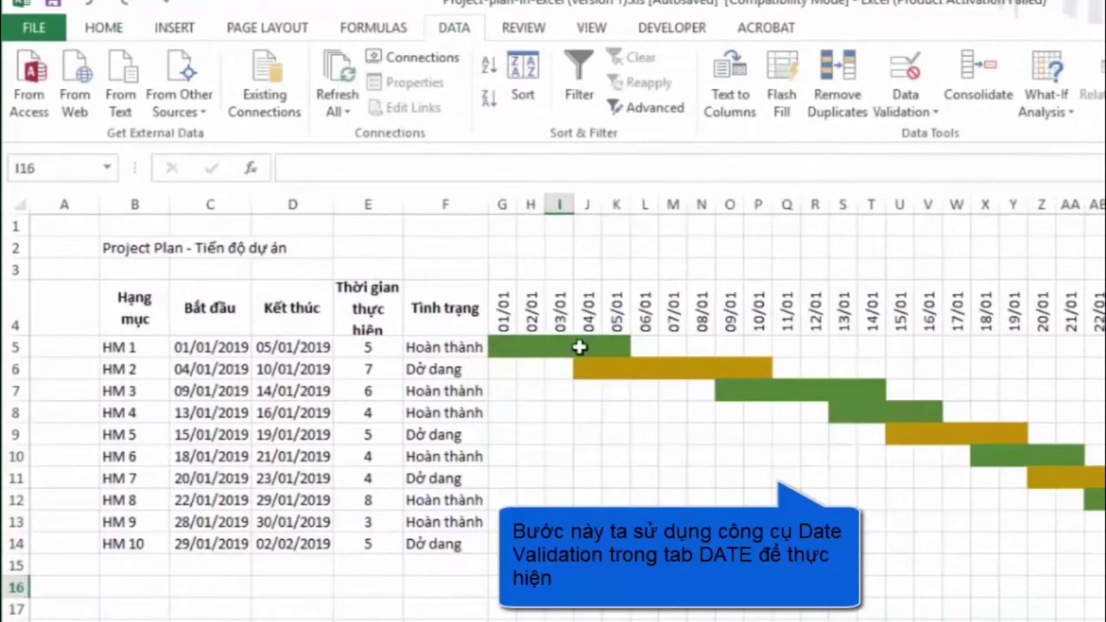
Add List data validation to F5:F14 with source 'Hoàn thành, Dở dang'.
{"action": "left_click_drag", "start_coordinate": [445, 348], "coordinate": [443, 537]}
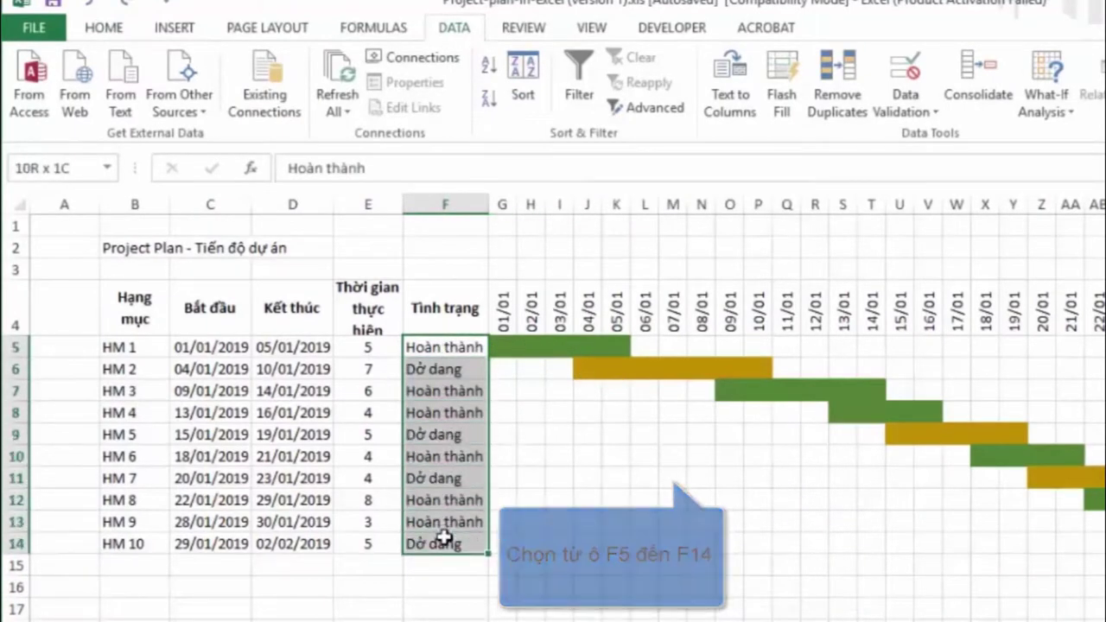
{"action": "left_click_drag", "start_coordinate": [443, 537], "coordinate": [443, 539]}
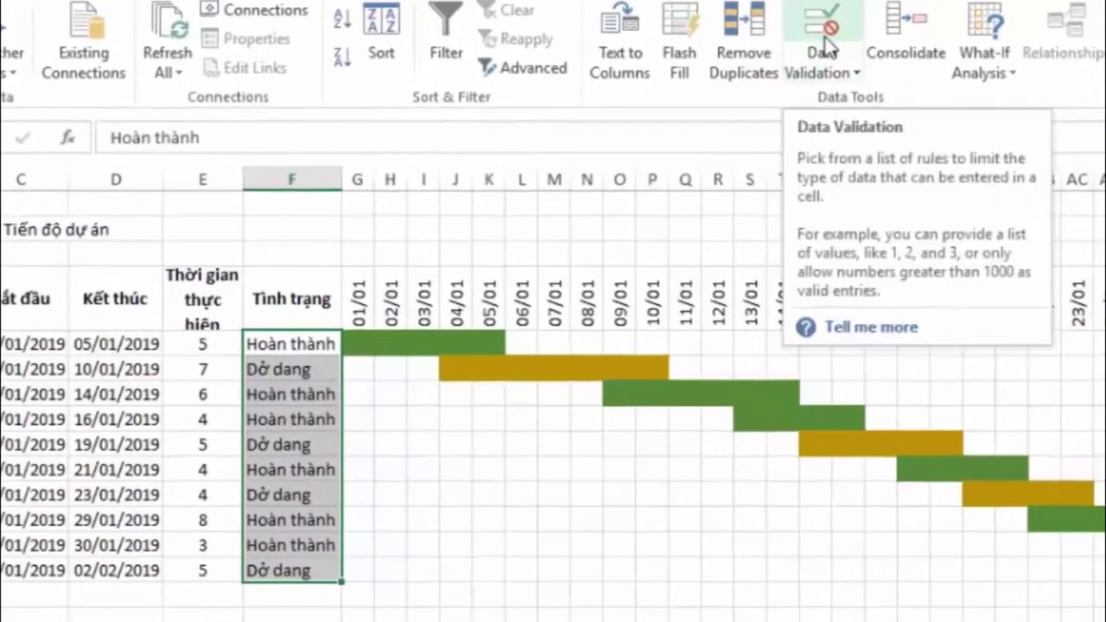
{"action": "left_click", "coordinate": [913, 121]}
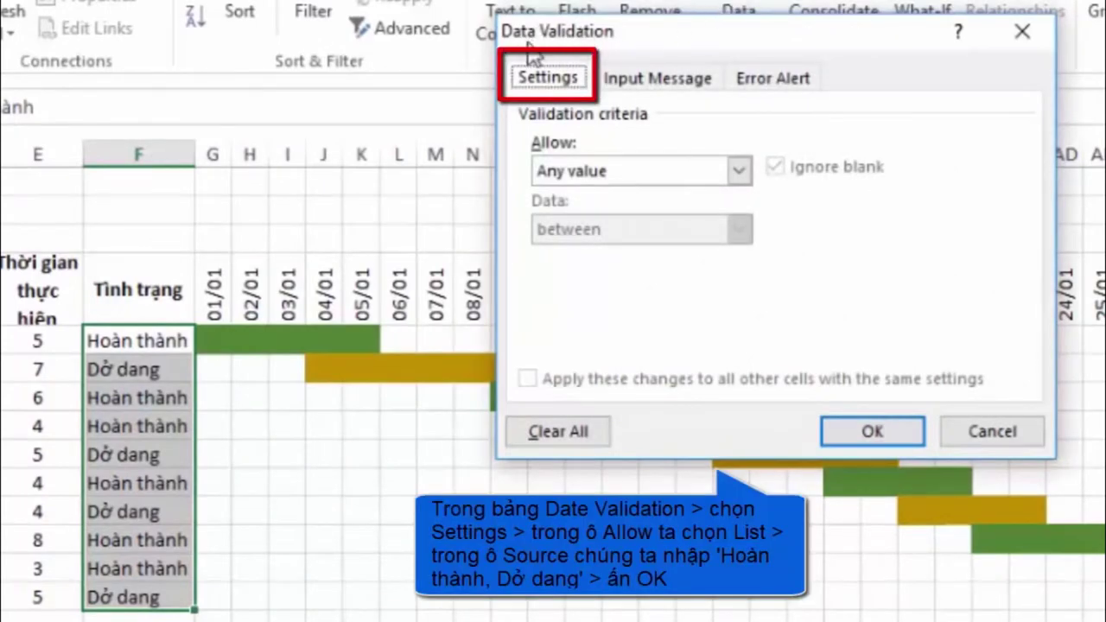
{"action": "left_click", "coordinate": [739, 171]}
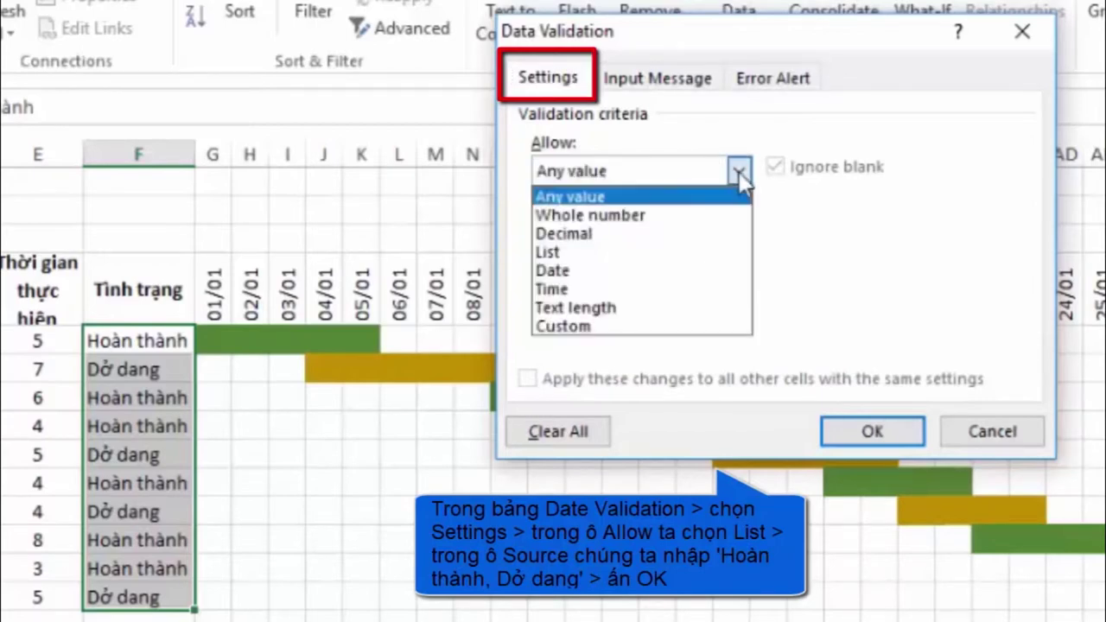
{"action": "left_click", "coordinate": [549, 253]}
{"action": "left_click", "coordinate": [592, 283]}
{"action": "type", "text": "Hoàn thành, Dở dang"}
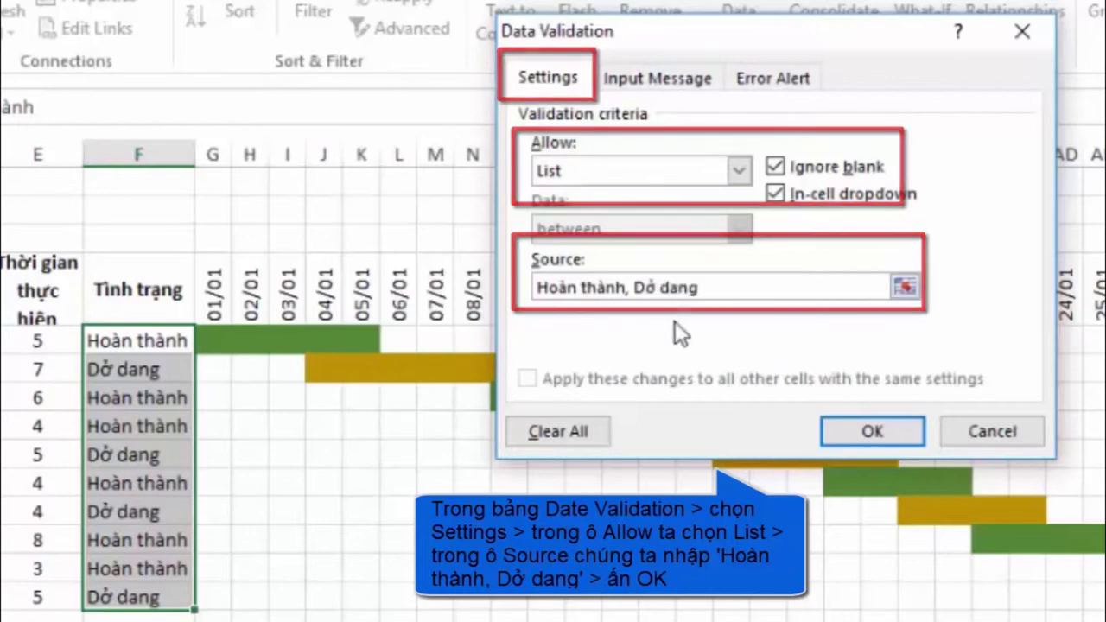
{"action": "left_click", "coordinate": [865, 432]}
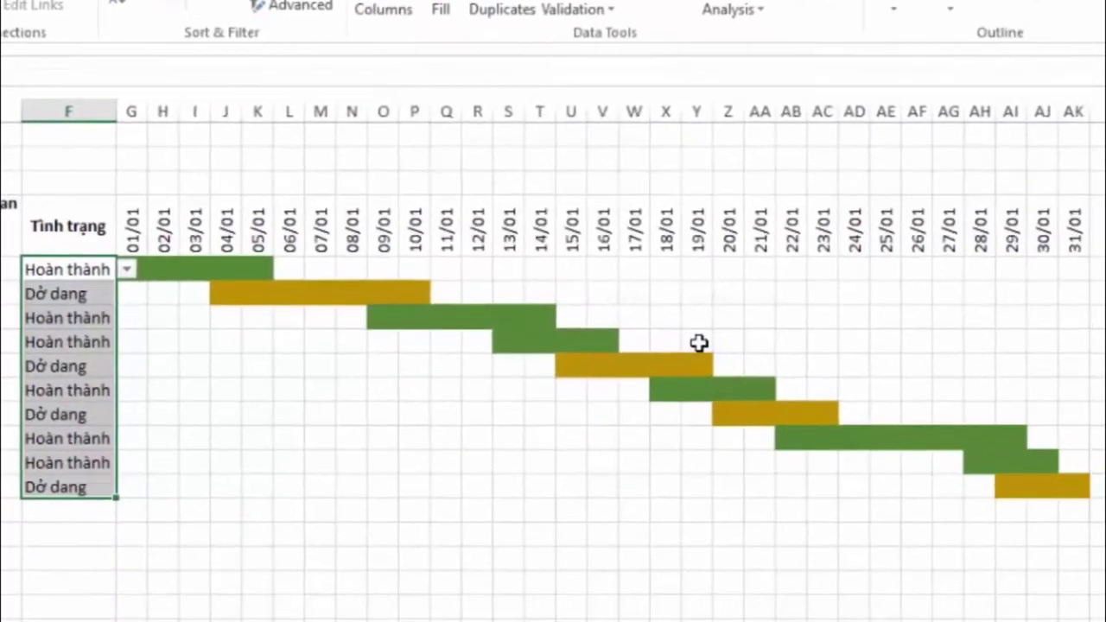
Set HM4's status to Dở dang and HM5's to Hoàn thành.
{"action": "left_click", "coordinate": [50, 320]}
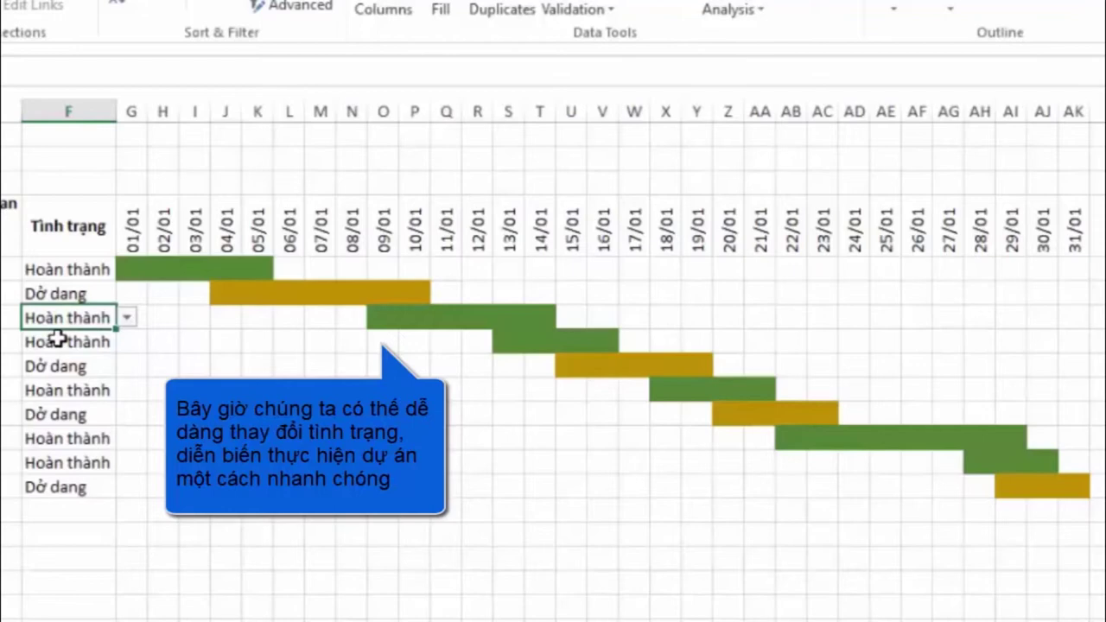
{"action": "left_click", "coordinate": [52, 346]}
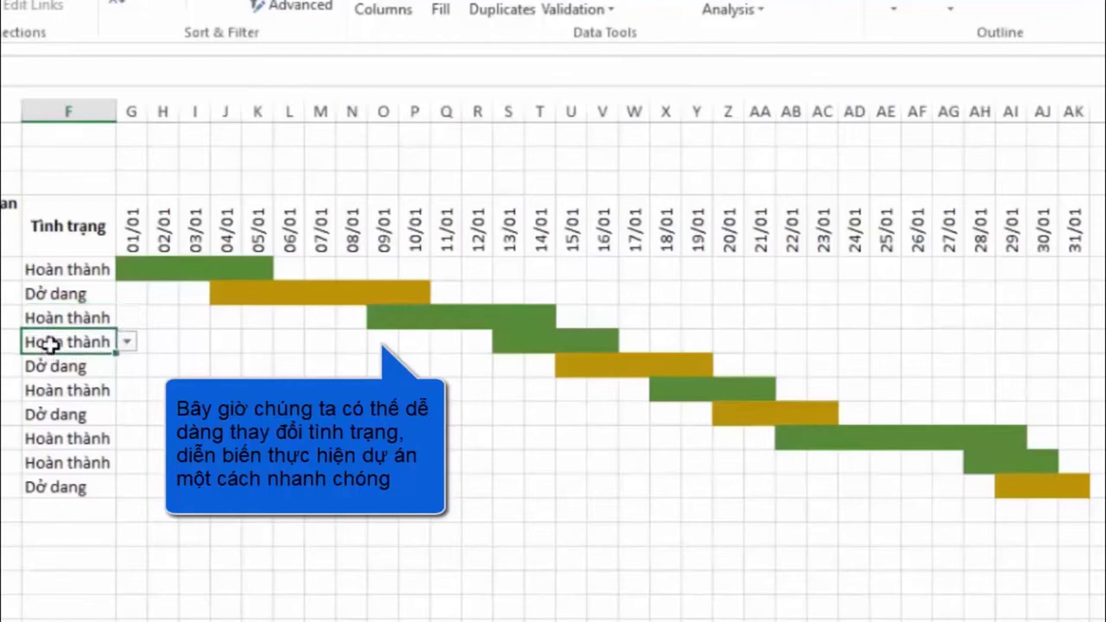
{"action": "left_click", "coordinate": [126, 344]}
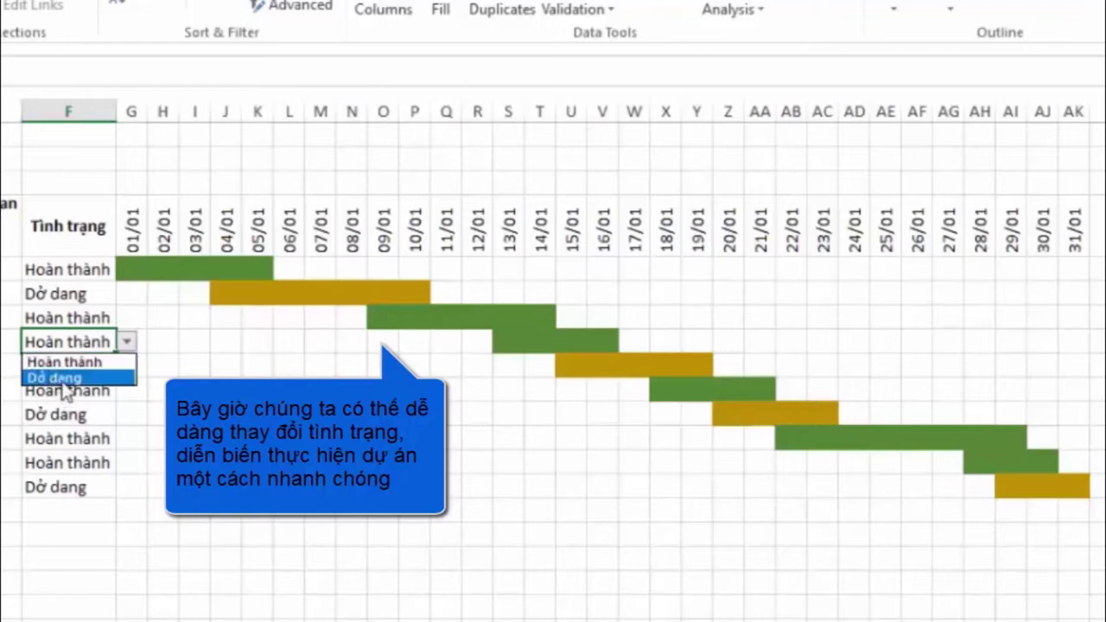
{"action": "left_click", "coordinate": [64, 383]}
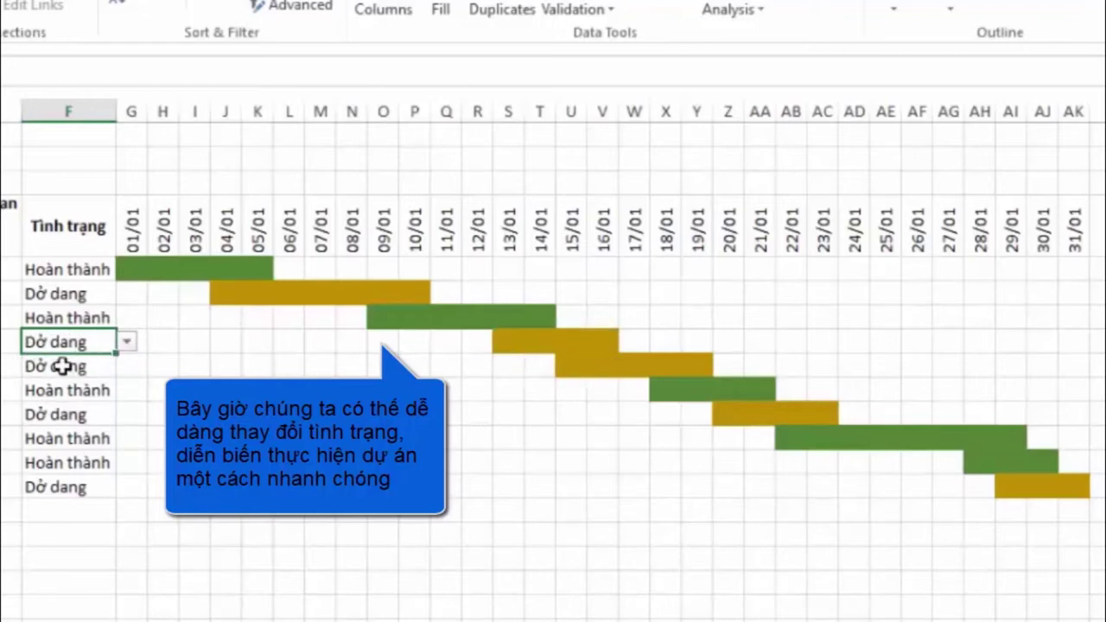
{"action": "left_click", "coordinate": [91, 367]}
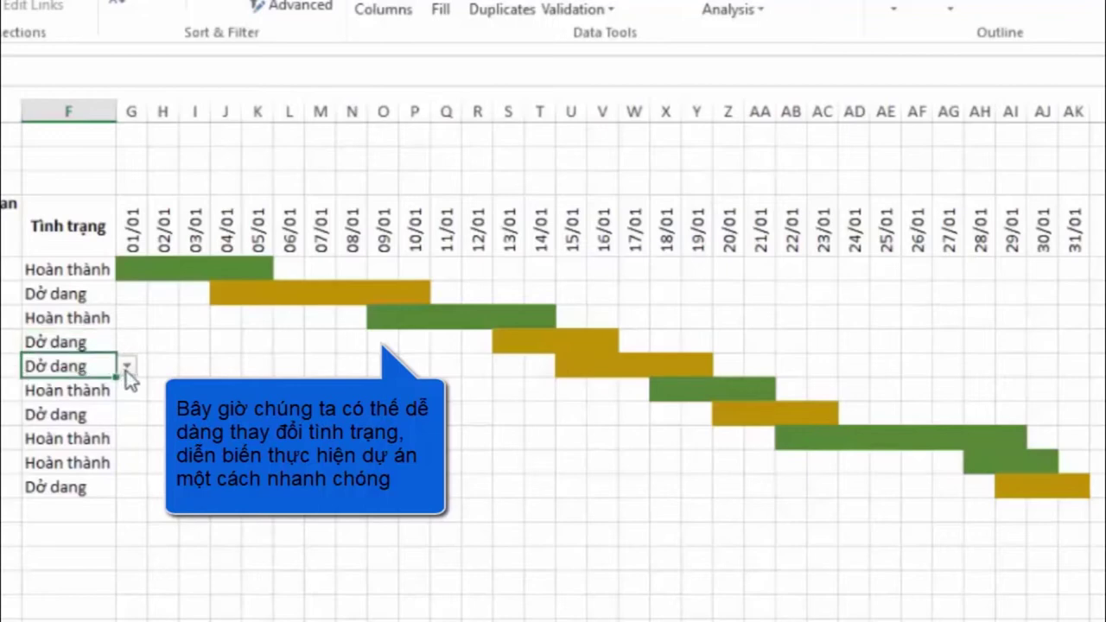
{"action": "left_click", "coordinate": [126, 367]}
{"action": "left_click", "coordinate": [83, 385]}
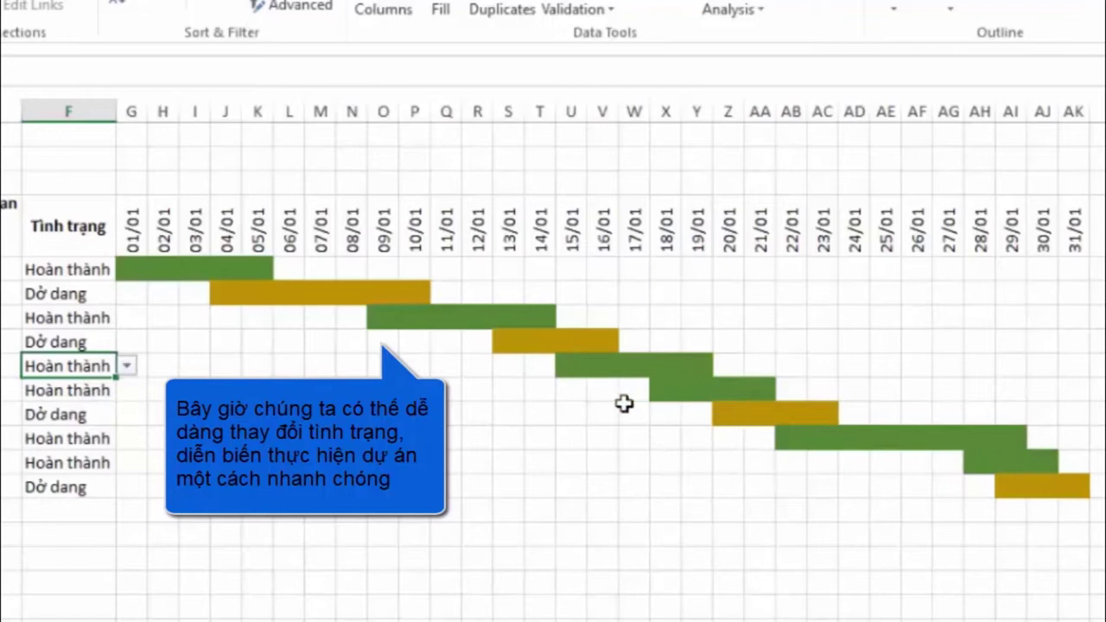
Set HM6 to Dở dang, HM7 to Hoàn thành and HM8 to Dở dang.
{"action": "left_click", "coordinate": [89, 391]}
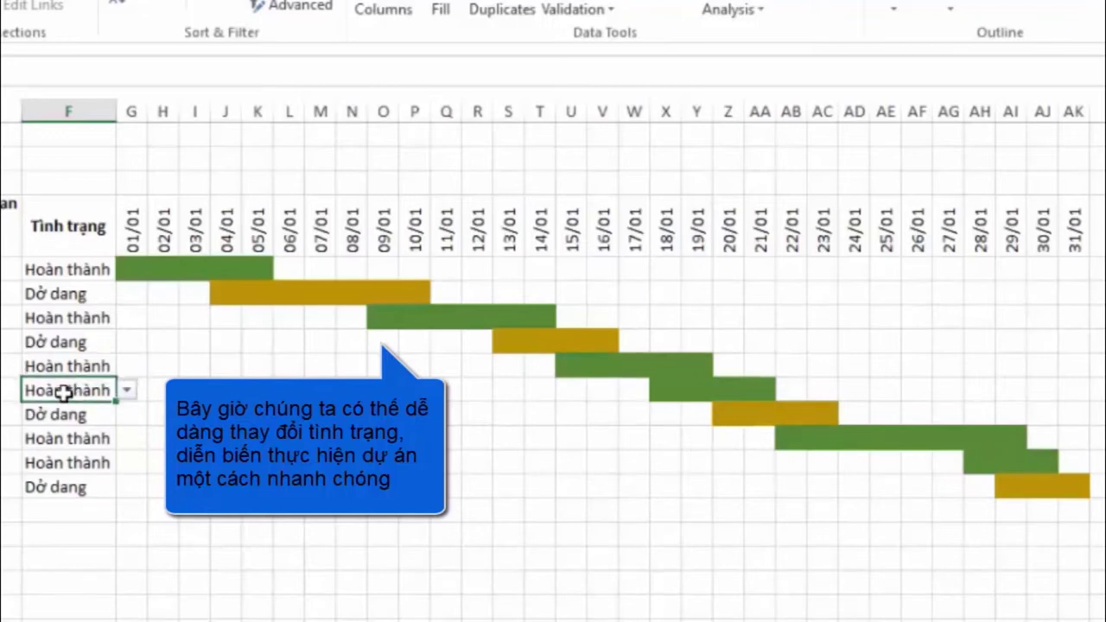
{"action": "left_click", "coordinate": [125, 393]}
{"action": "left_click", "coordinate": [61, 426]}
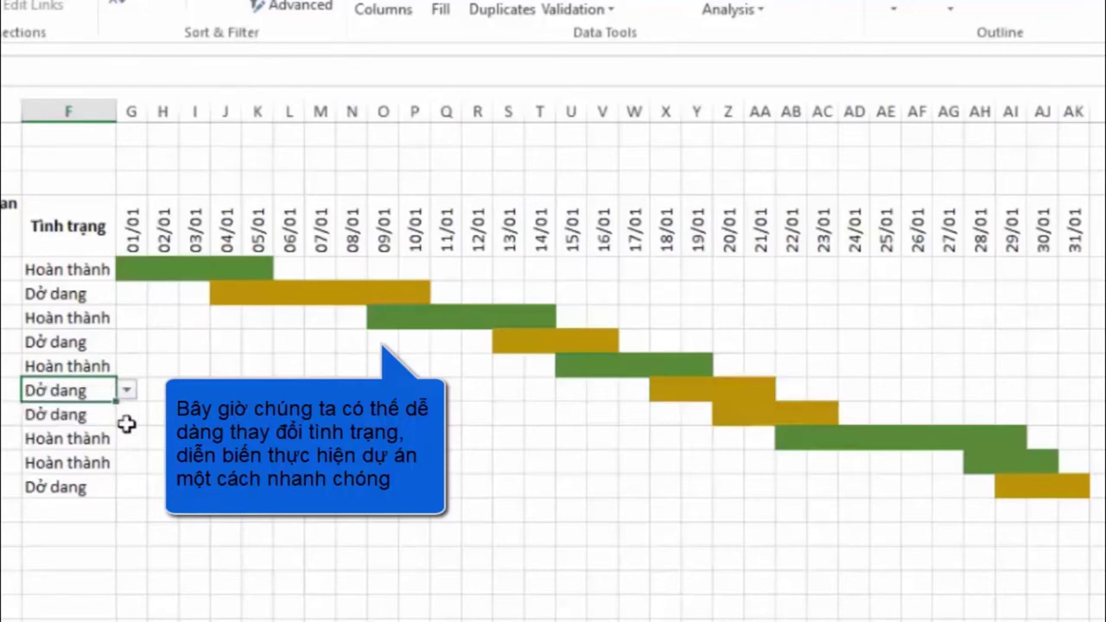
{"action": "left_click", "coordinate": [58, 414]}
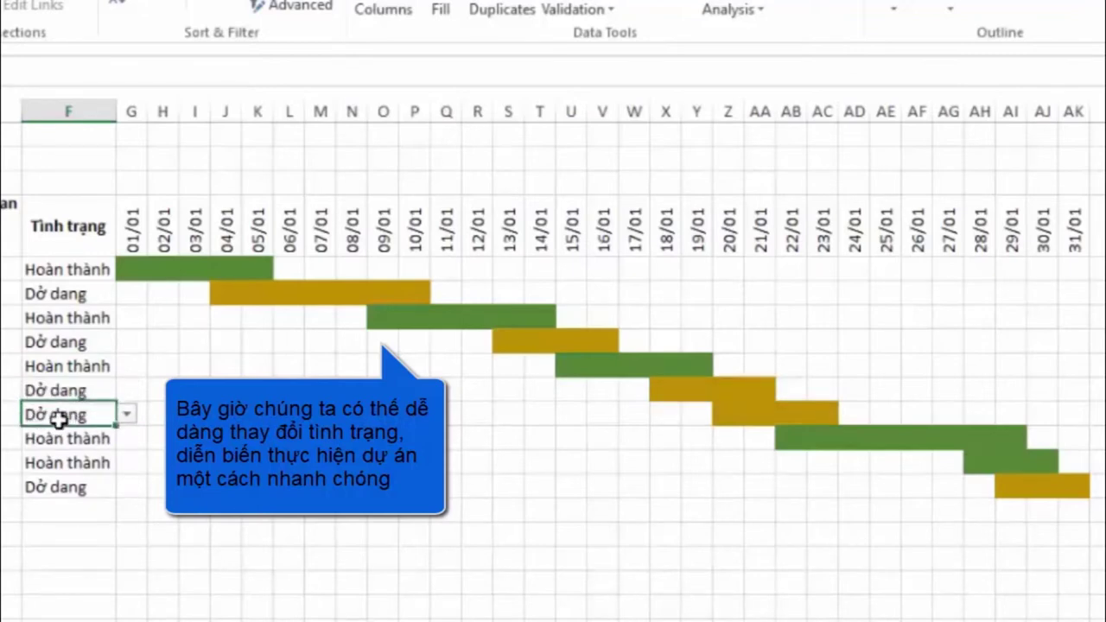
{"action": "left_click", "coordinate": [126, 414]}
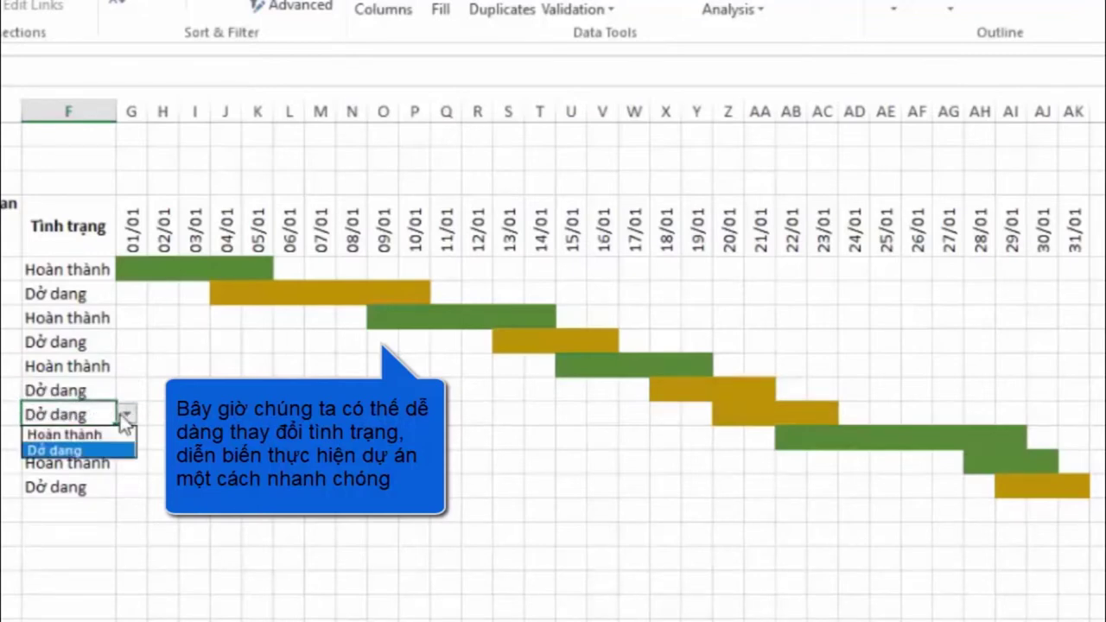
{"action": "left_click", "coordinate": [78, 431]}
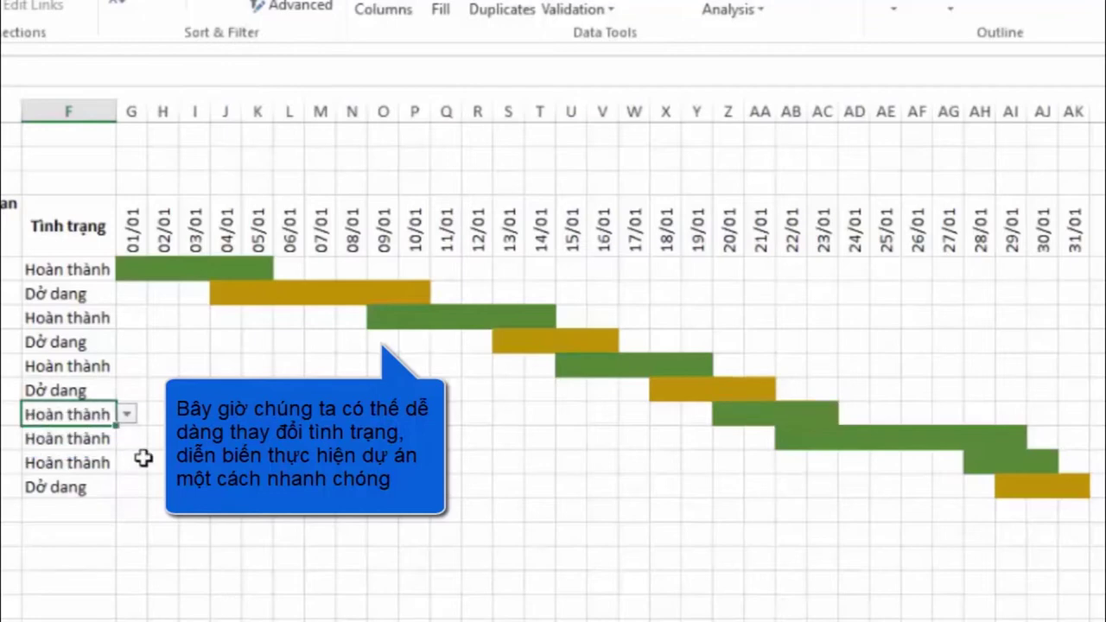
{"action": "left_click", "coordinate": [63, 438]}
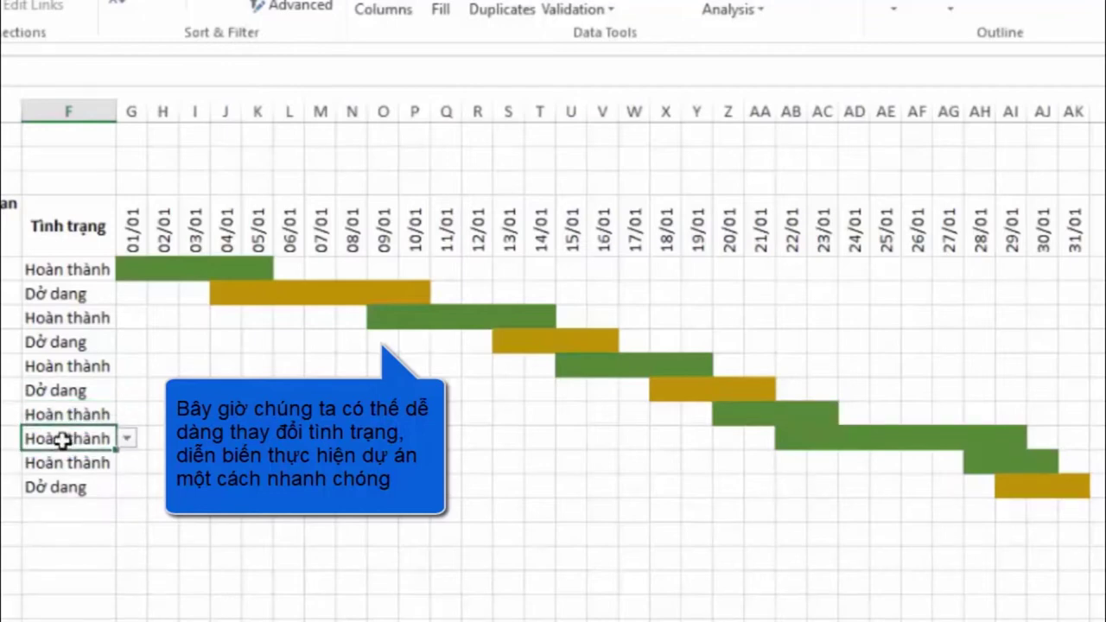
{"action": "left_click", "coordinate": [126, 438]}
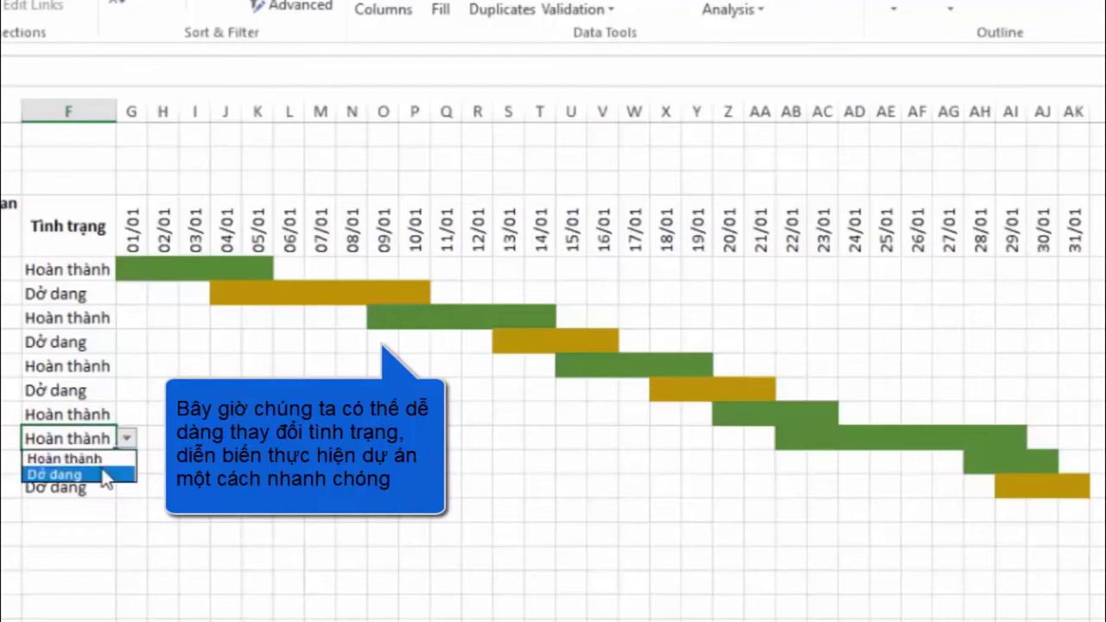
{"action": "left_click", "coordinate": [99, 474]}
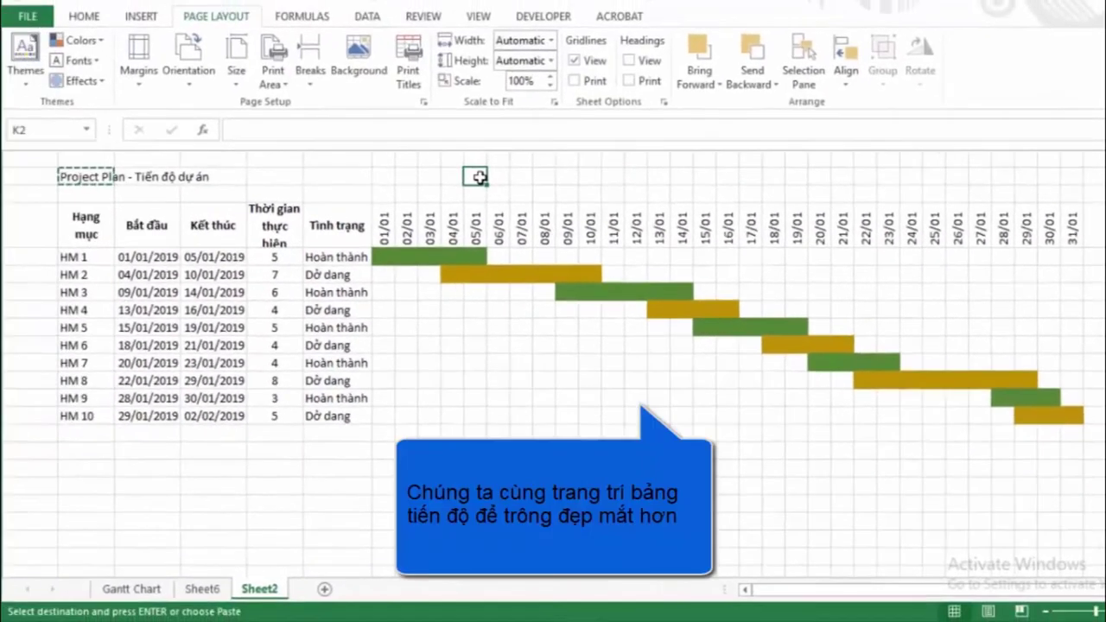
Enter the Project Plan title in K2 and format it bold at font size 20.
{"action": "key", "text": "Return"}
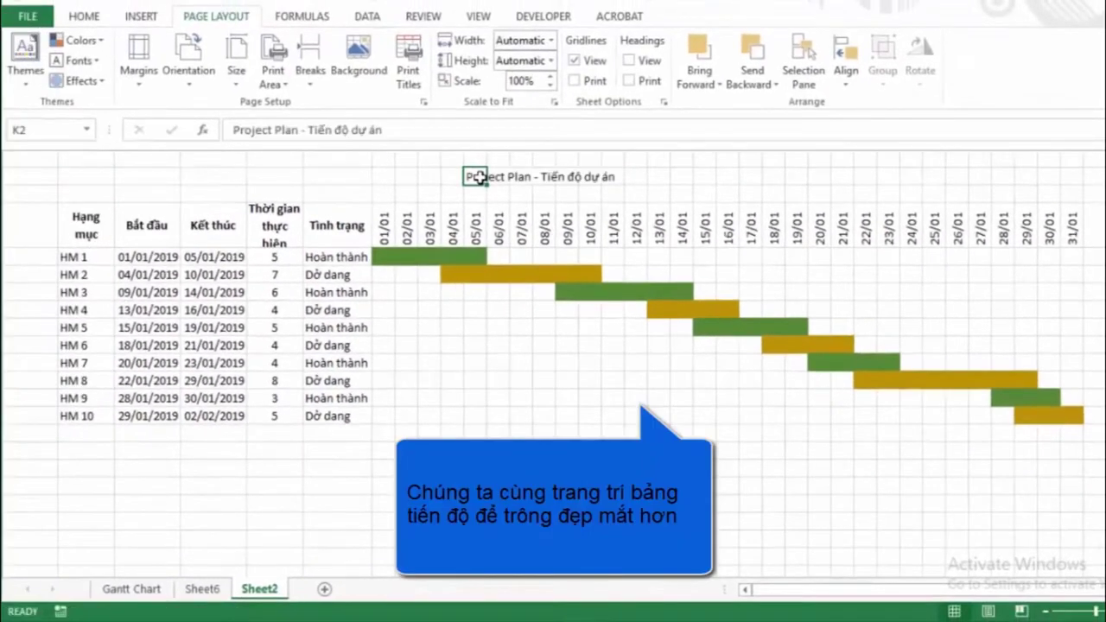
{"action": "left_click", "coordinate": [84, 14]}
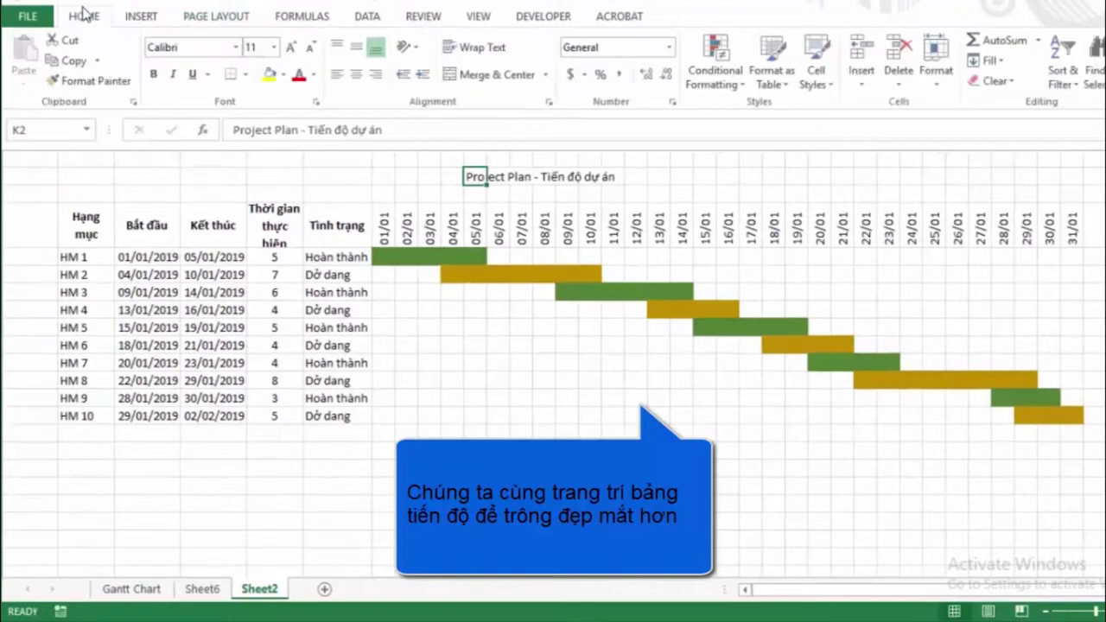
{"action": "left_click", "coordinate": [273, 46]}
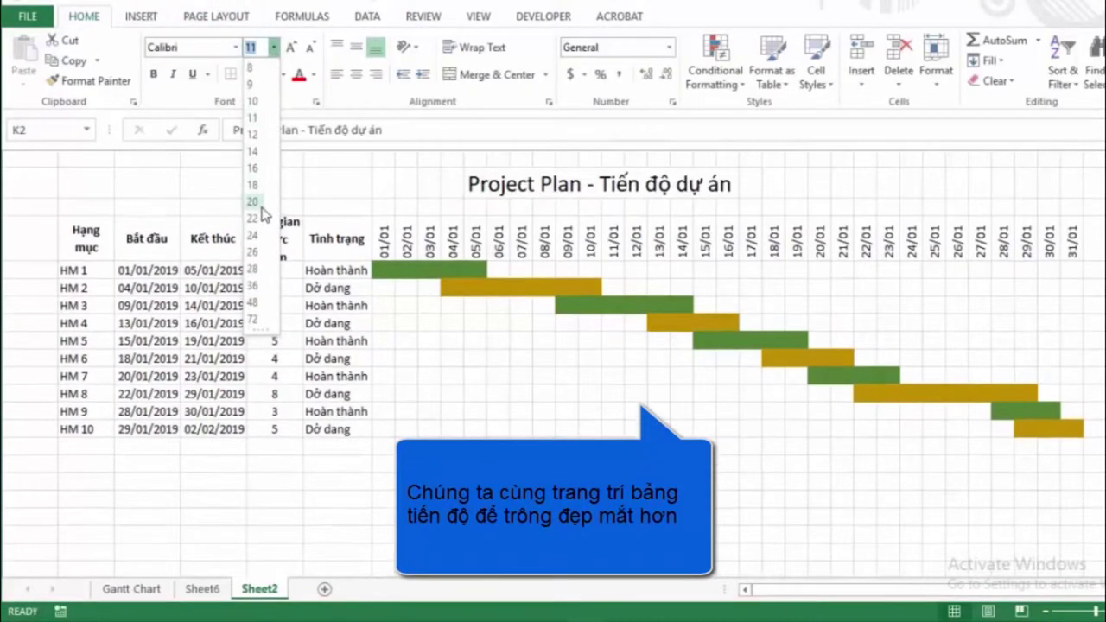
{"action": "left_click", "coordinate": [252, 201]}
{"action": "left_click", "coordinate": [153, 73]}
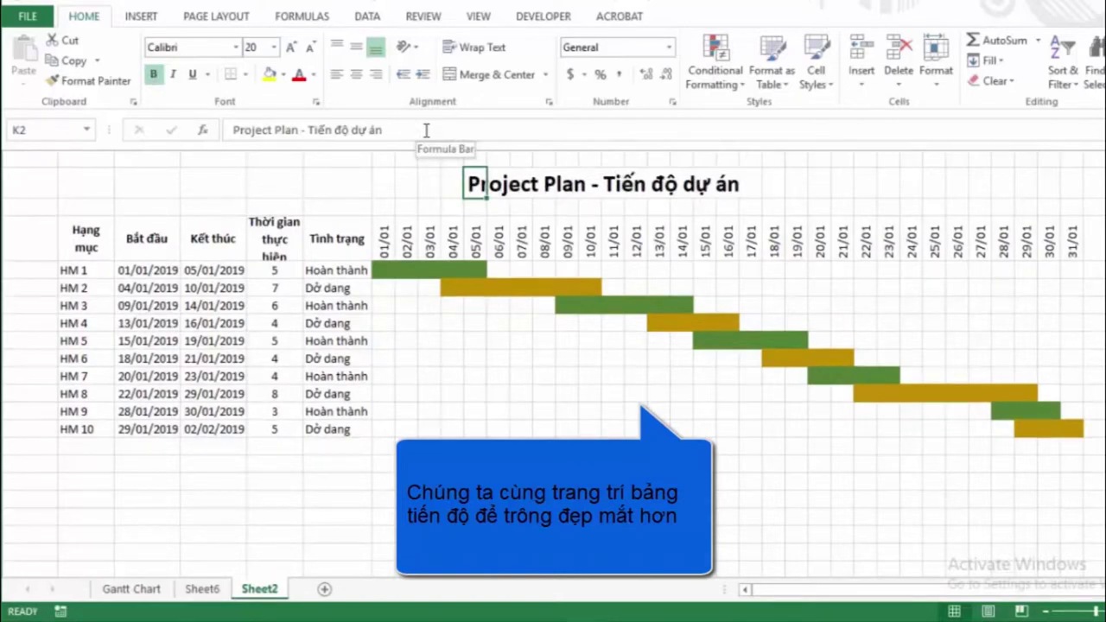
{"action": "left_click", "coordinate": [6, 155]}
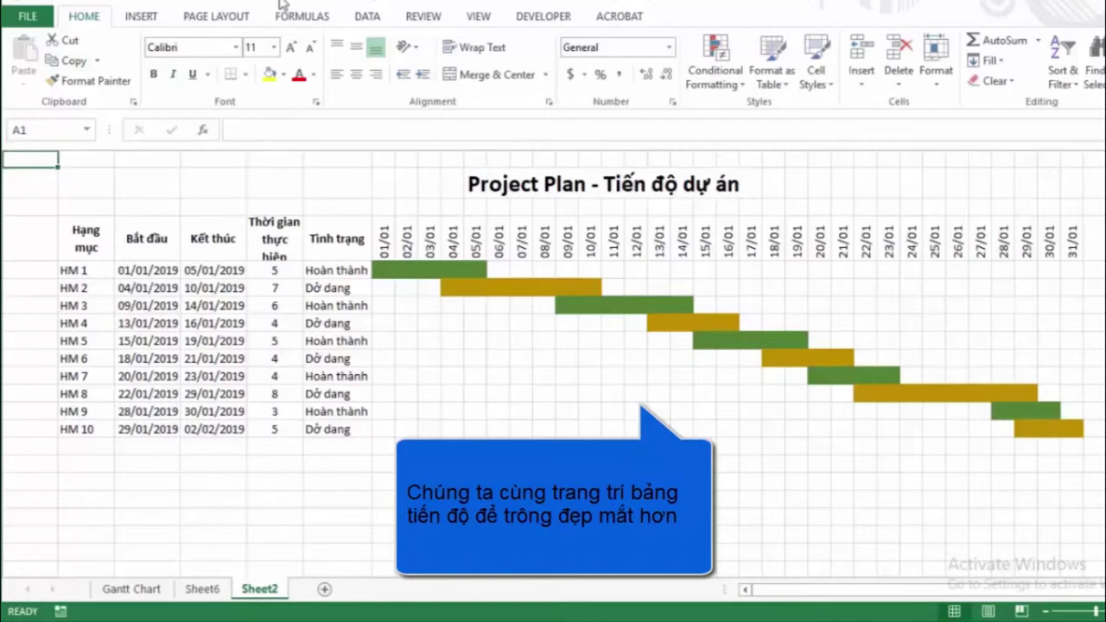
Turn off the sheet's gridlines from the Page Layout view settings.
{"action": "left_click", "coordinate": [477, 19]}
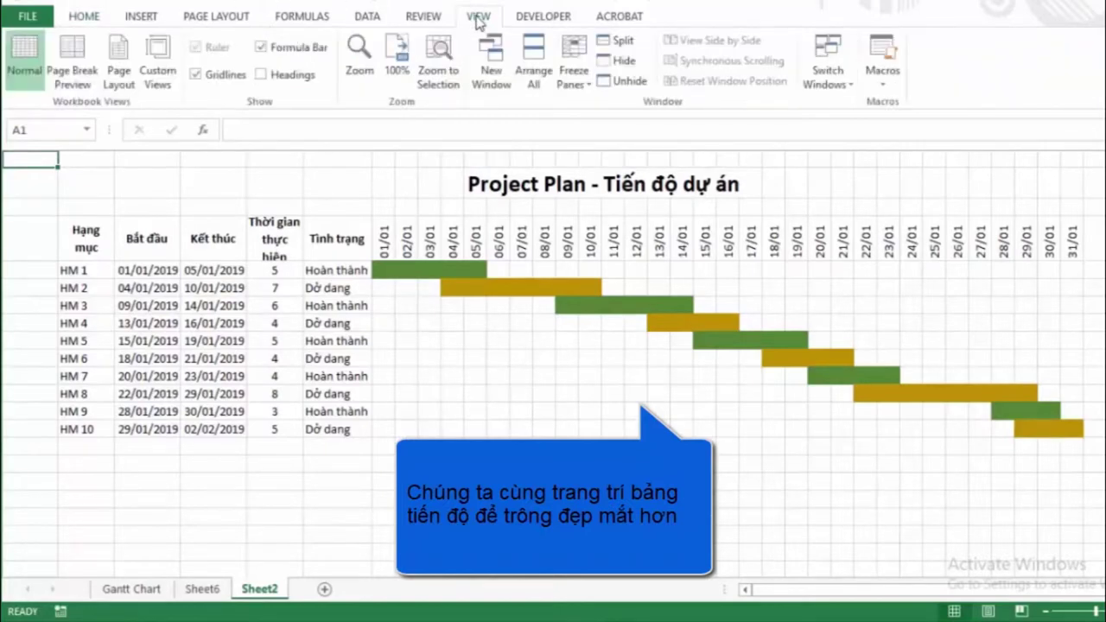
{"action": "left_click", "coordinate": [421, 20]}
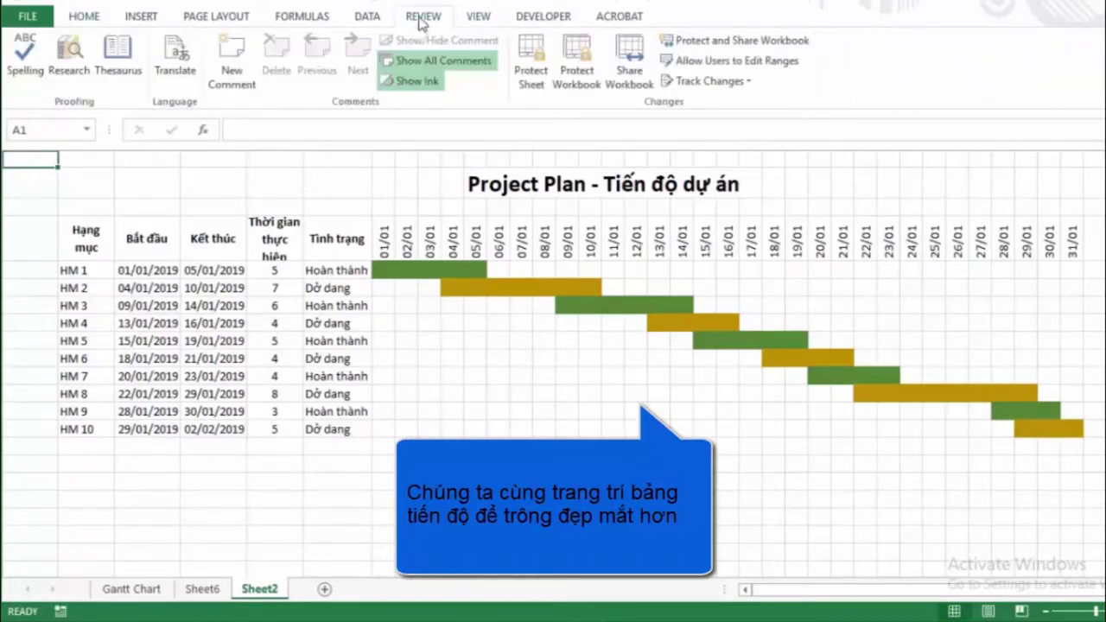
{"action": "left_click", "coordinate": [222, 27]}
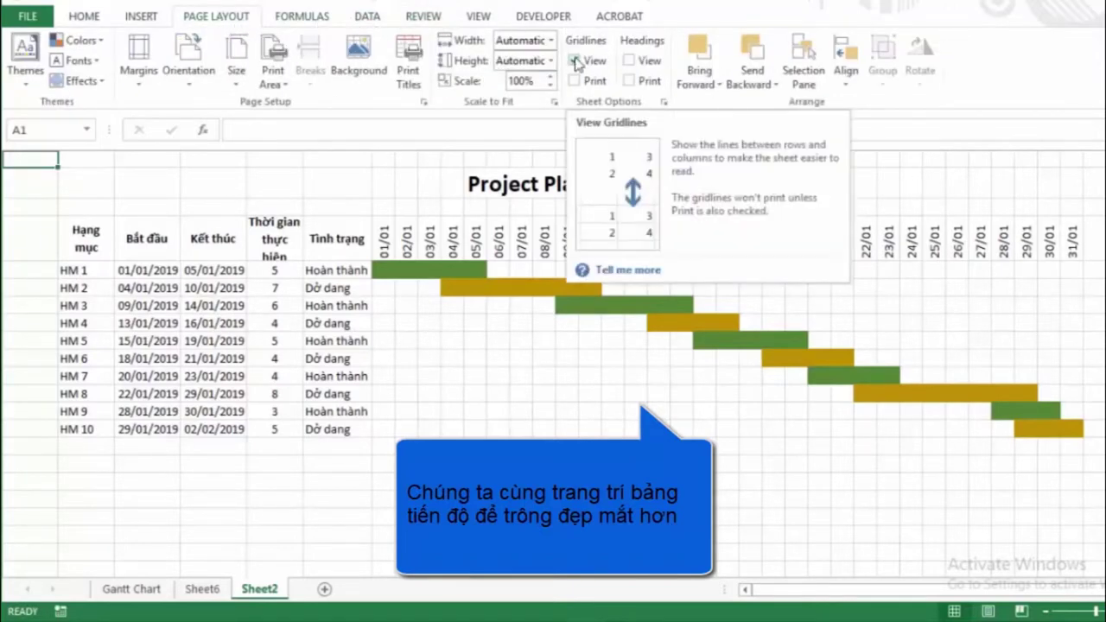
{"action": "left_click", "coordinate": [573, 61]}
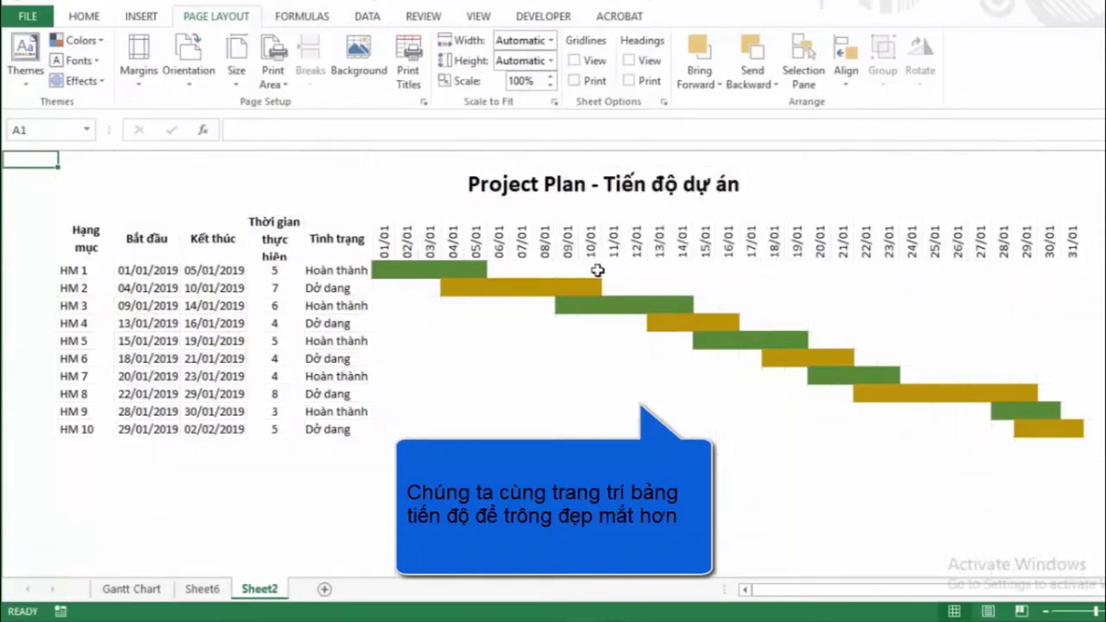
{"action": "left_click", "coordinate": [69, 240]}
Fill the header row through 31/01 with a light blue horizontal gradient.
{"action": "left_click_drag", "start_coordinate": [160, 238], "coordinate": [1076, 257]}
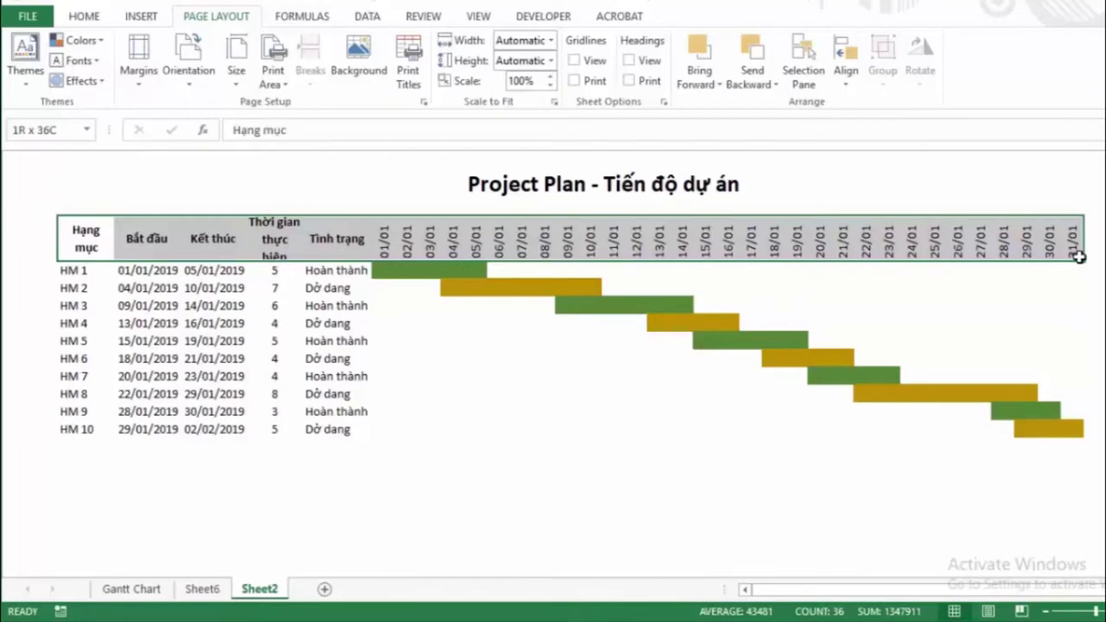
{"action": "left_click_drag", "start_coordinate": [1078, 256], "coordinate": [1081, 258]}
{"action": "key", "text": "ctrl+1"}
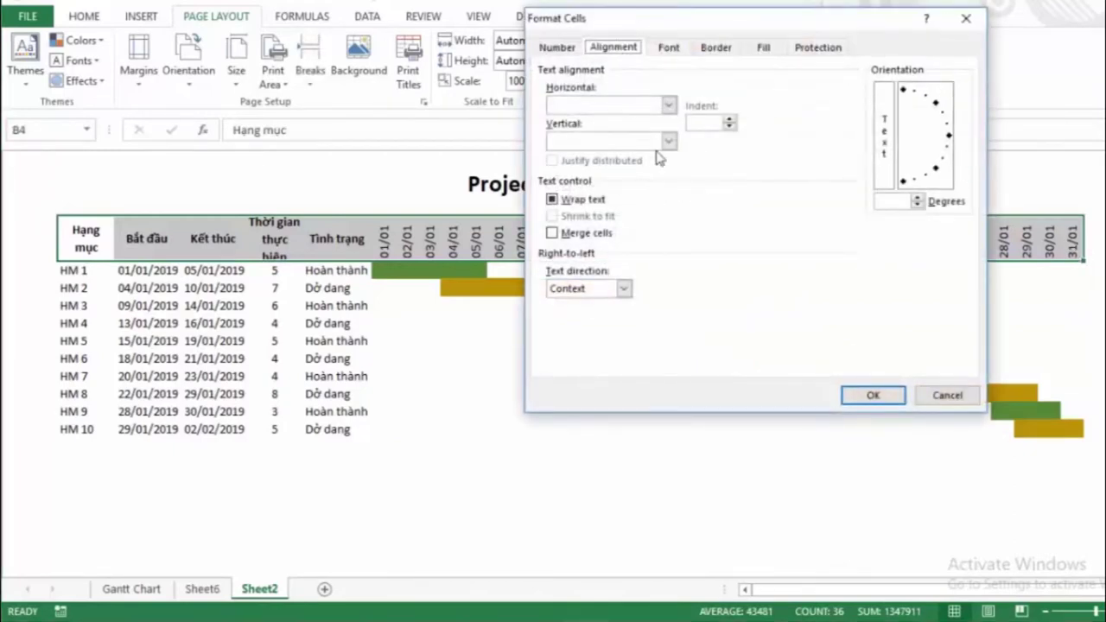
{"action": "left_click", "coordinate": [763, 48]}
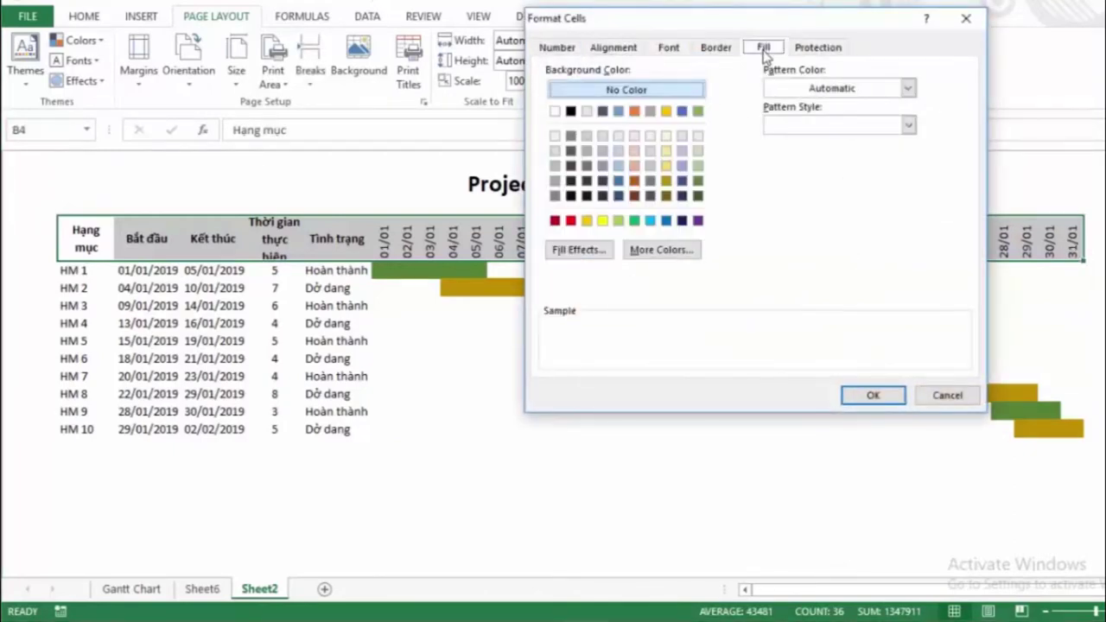
{"action": "left_click", "coordinate": [580, 252]}
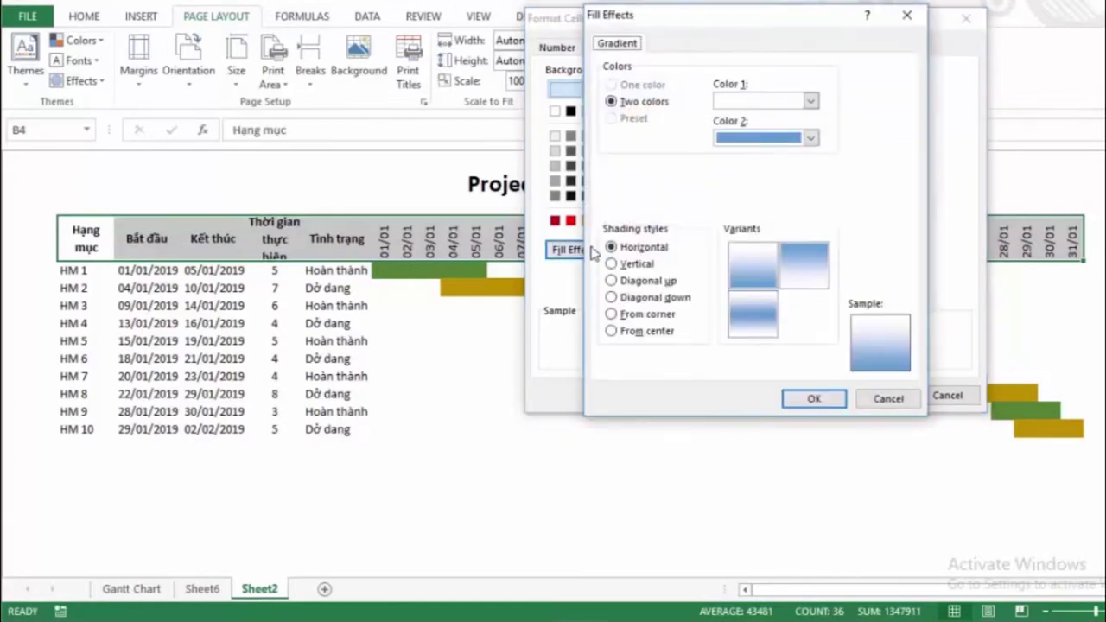
{"action": "left_click", "coordinate": [810, 101]}
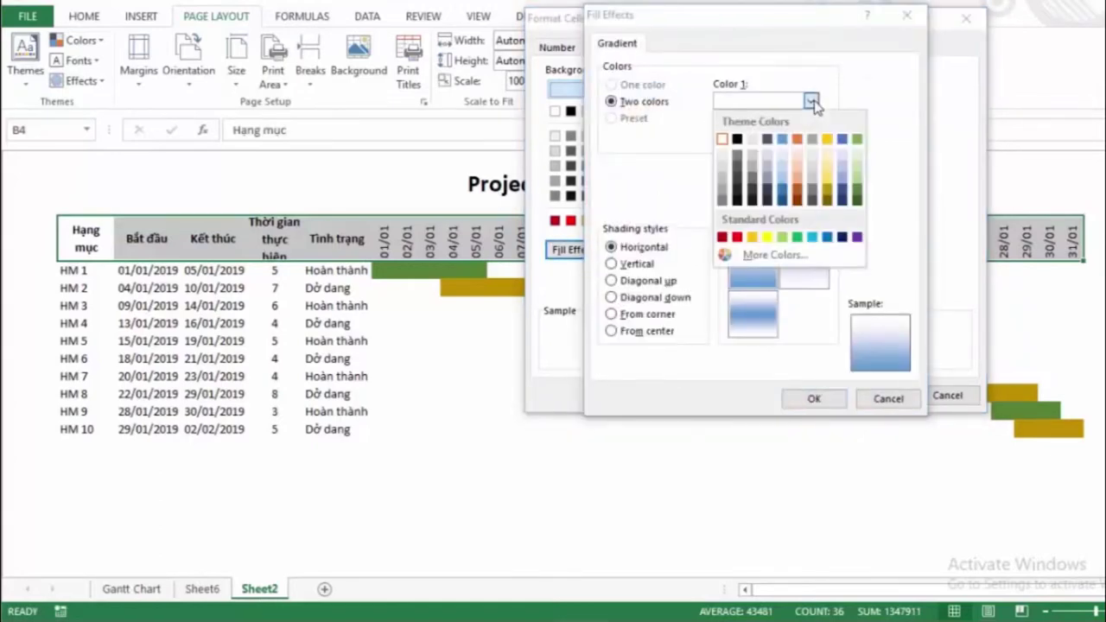
{"action": "left_click", "coordinate": [844, 185]}
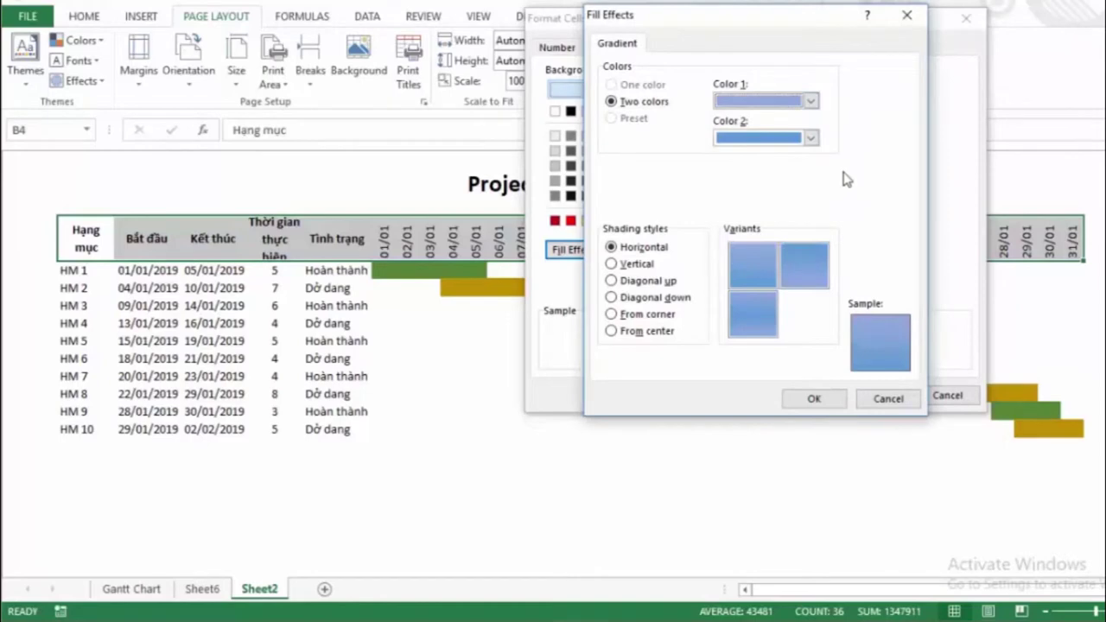
{"action": "left_click", "coordinate": [761, 276]}
{"action": "left_click", "coordinate": [812, 399]}
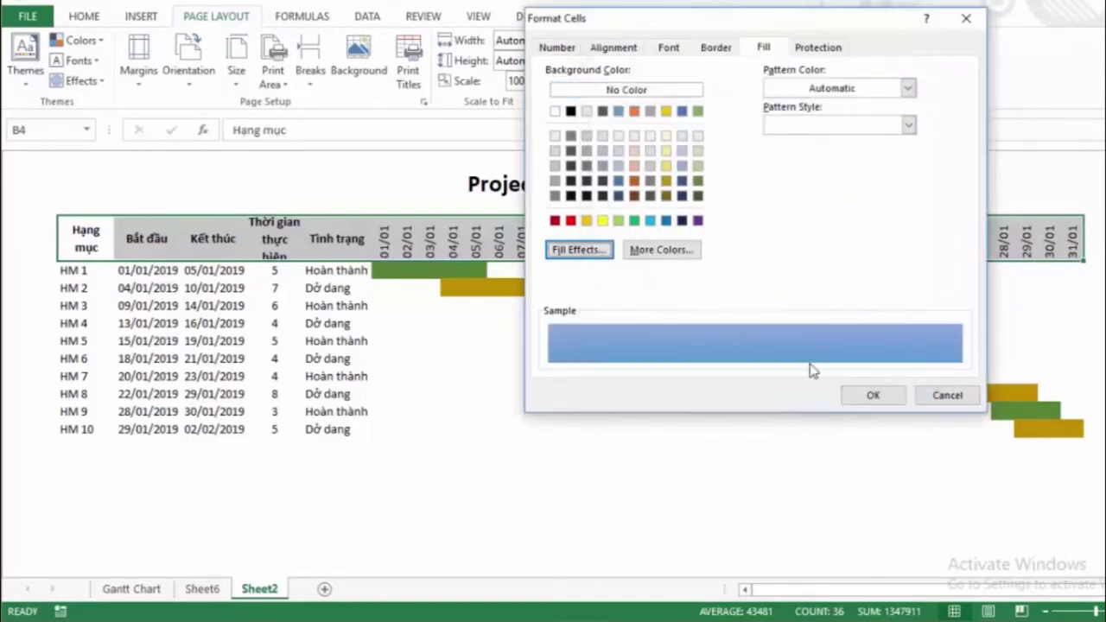
{"action": "left_click", "coordinate": [875, 398]}
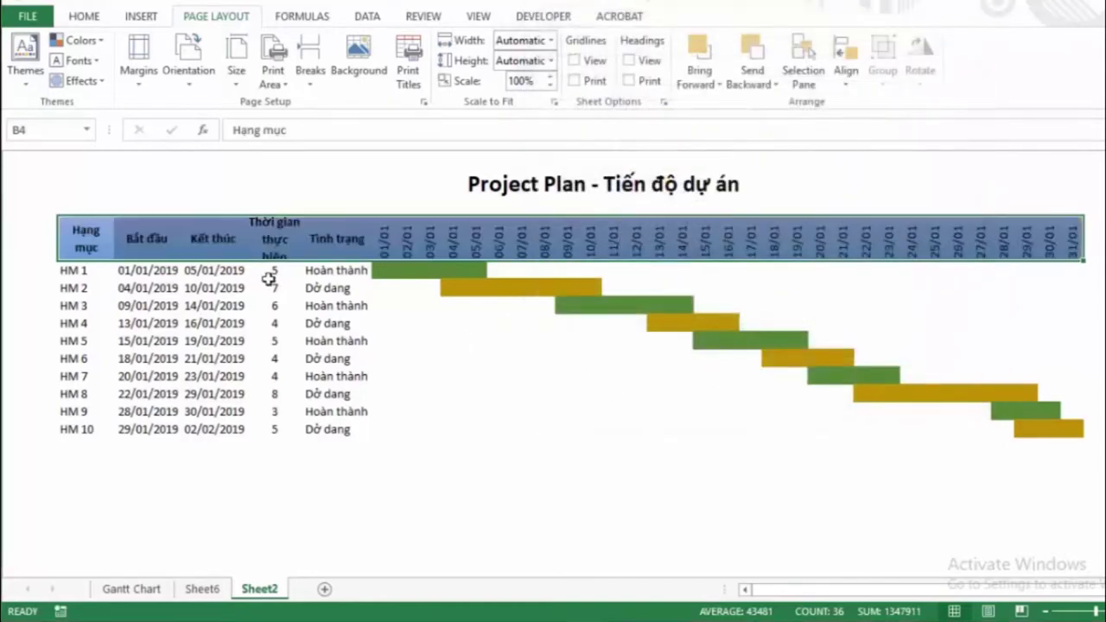
{"action": "left_click", "coordinate": [78, 273]}
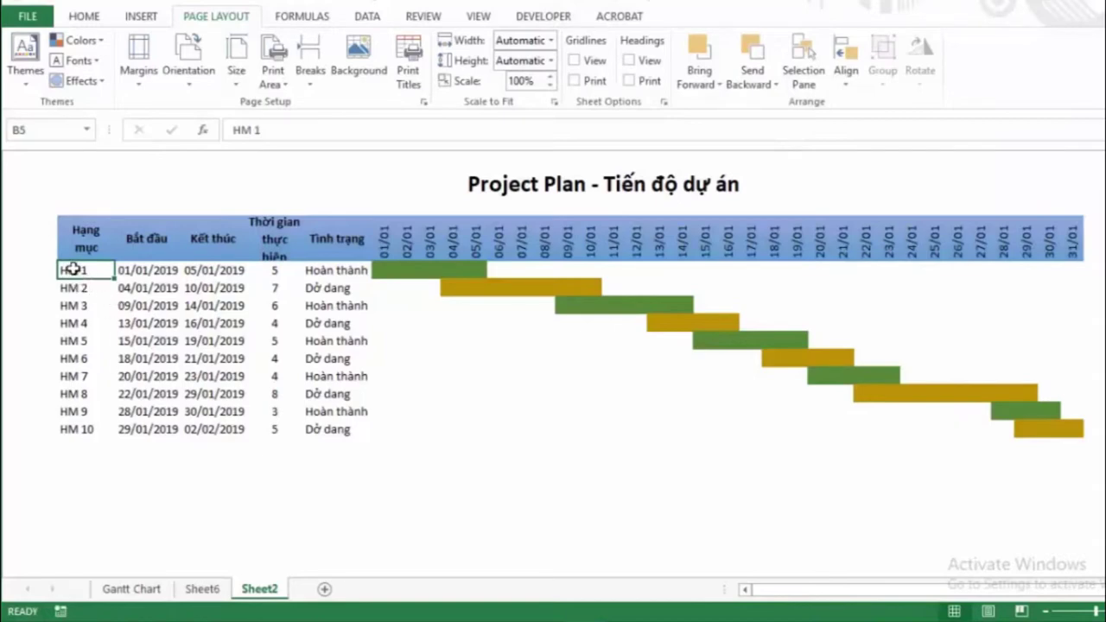
Fill the HM 1–HM 10 task rows with a light orange two-colour gradient.
{"action": "left_click_drag", "start_coordinate": [70, 269], "coordinate": [355, 429]}
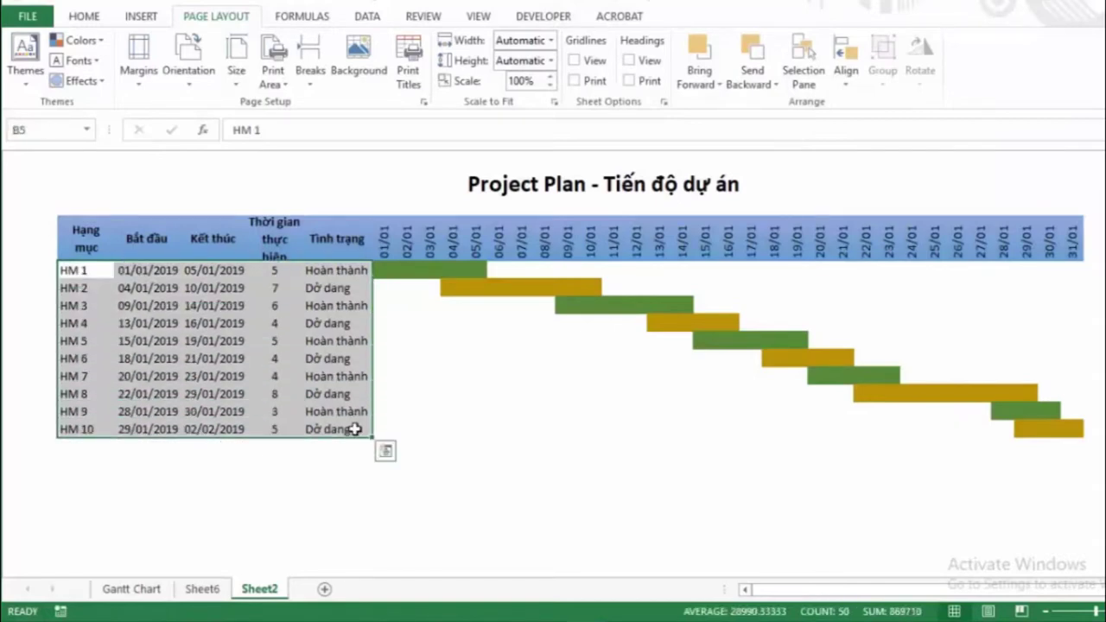
{"action": "key", "text": "ctrl+1"}
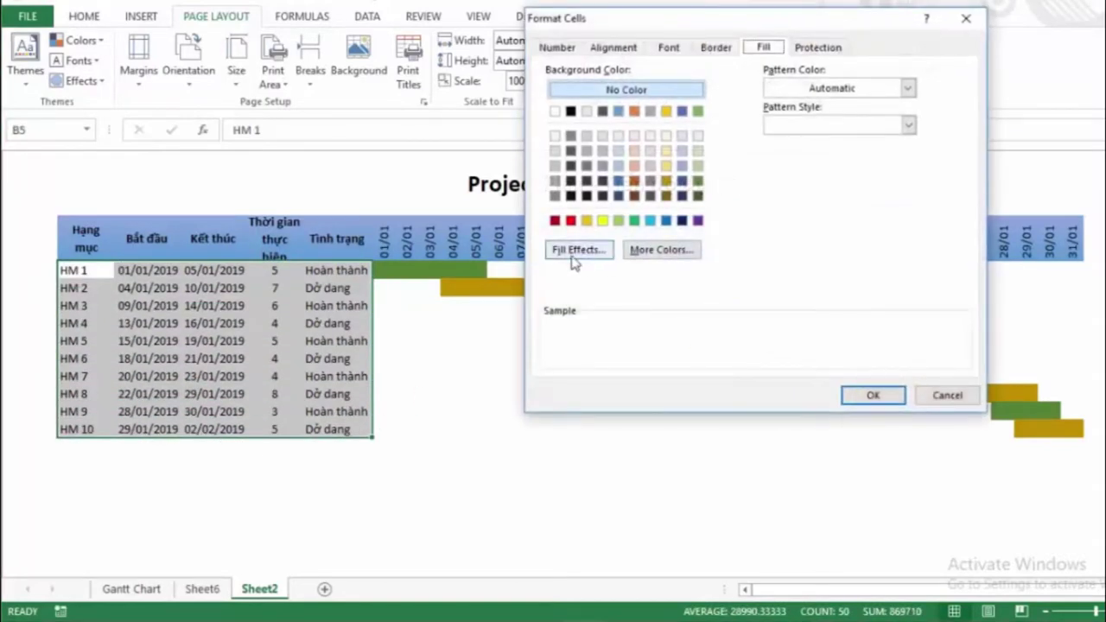
{"action": "left_click", "coordinate": [572, 251]}
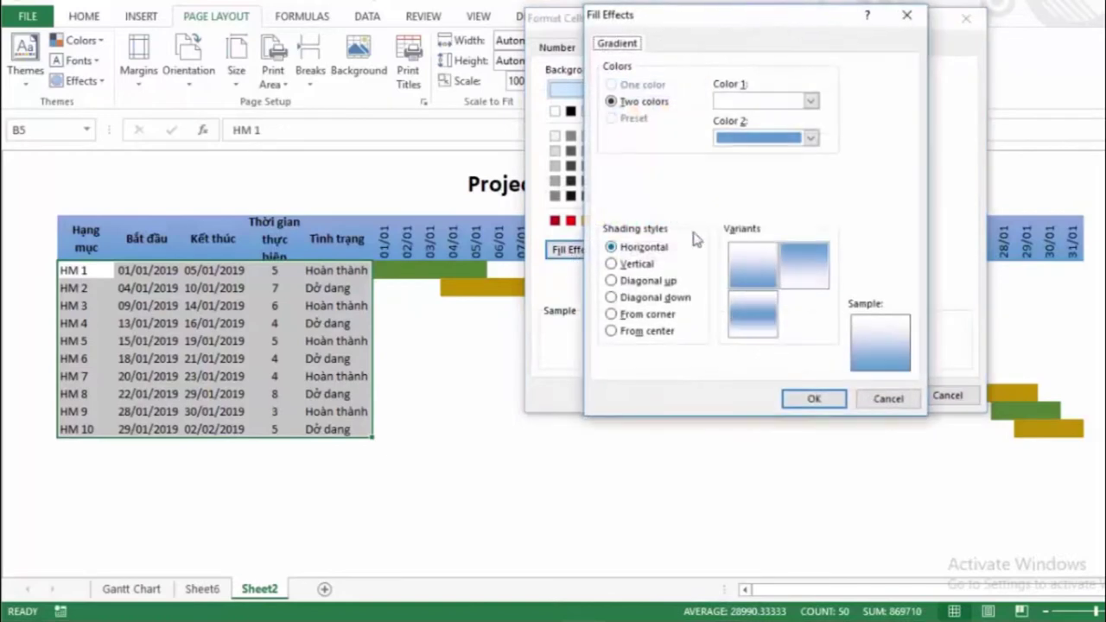
{"action": "left_click", "coordinate": [810, 139]}
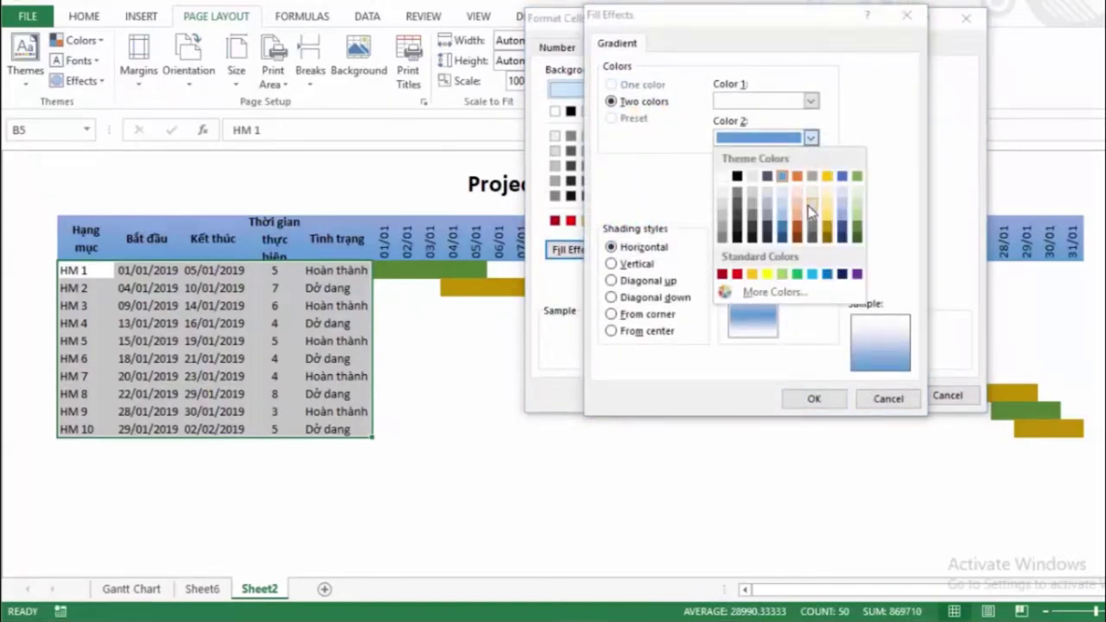
{"action": "left_click", "coordinate": [797, 212]}
{"action": "left_click", "coordinate": [810, 102]}
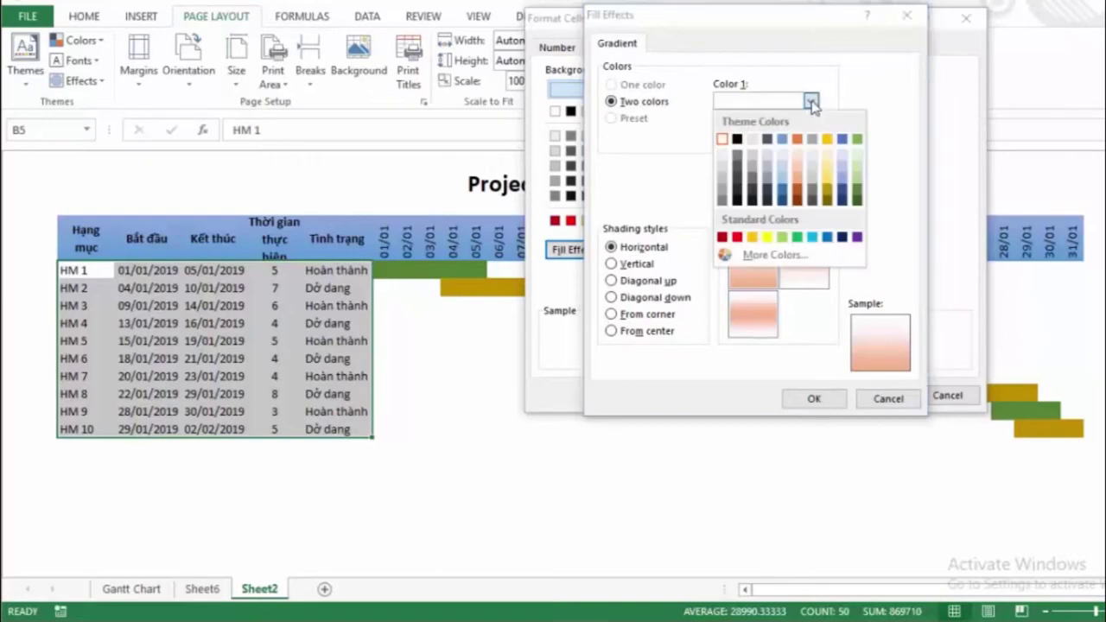
{"action": "left_click", "coordinate": [803, 170]}
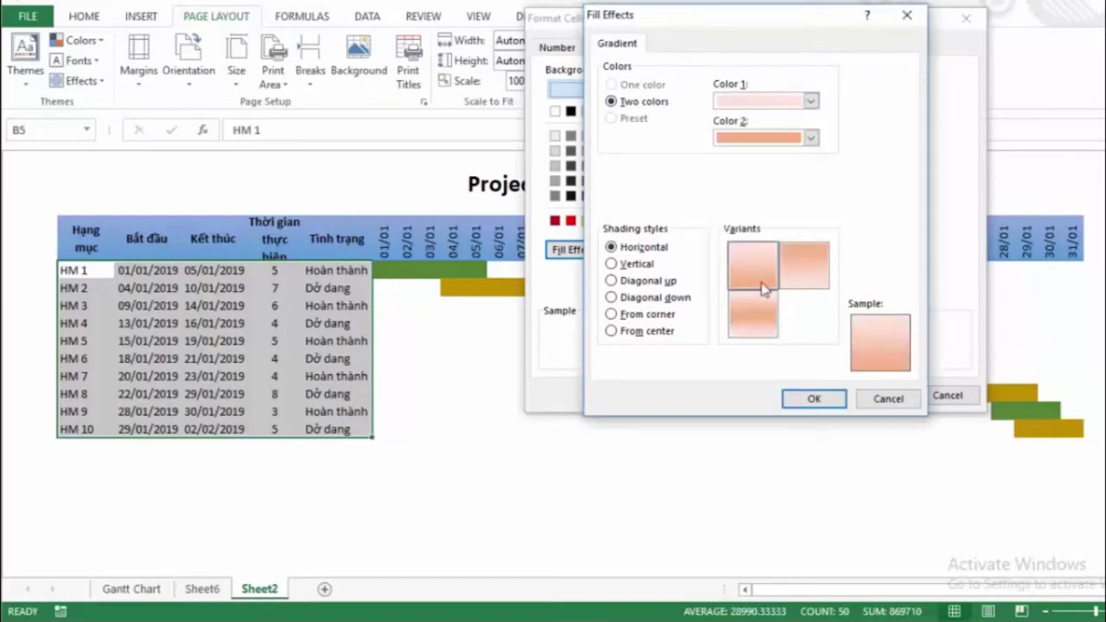
{"action": "left_click", "coordinate": [814, 399]}
{"action": "left_click", "coordinate": [897, 400]}
{"action": "left_click", "coordinate": [337, 341]}
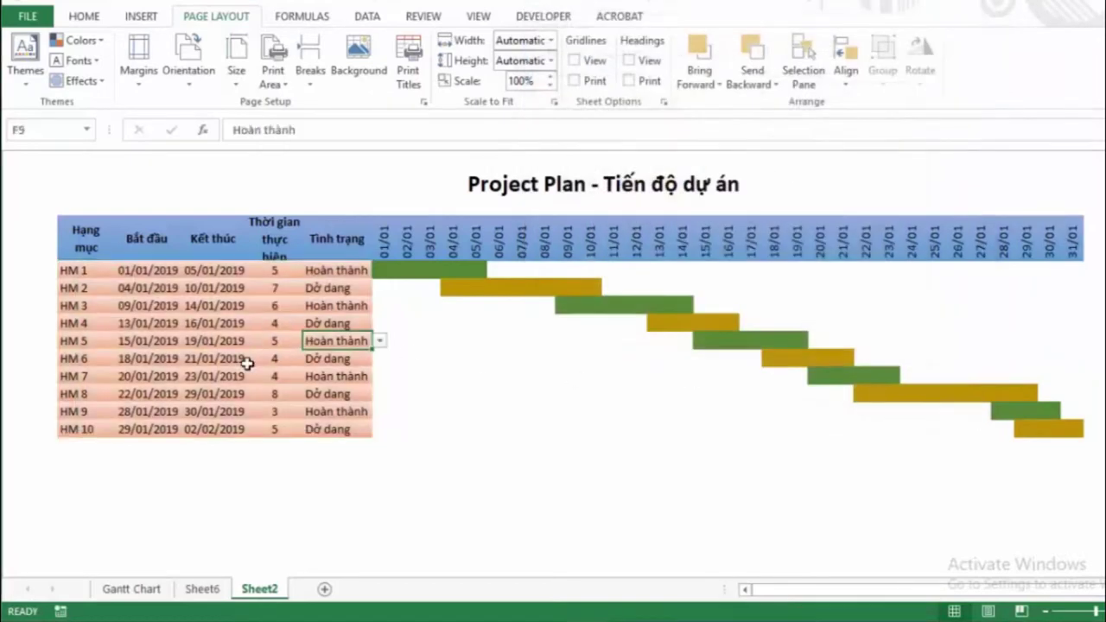
Add coloured outline and inside borders to the header row and HM 1–HM 10 task cells.
{"action": "left_click_drag", "start_coordinate": [97, 244], "coordinate": [1072, 246]}
{"action": "key", "text": "ctrl+1"}
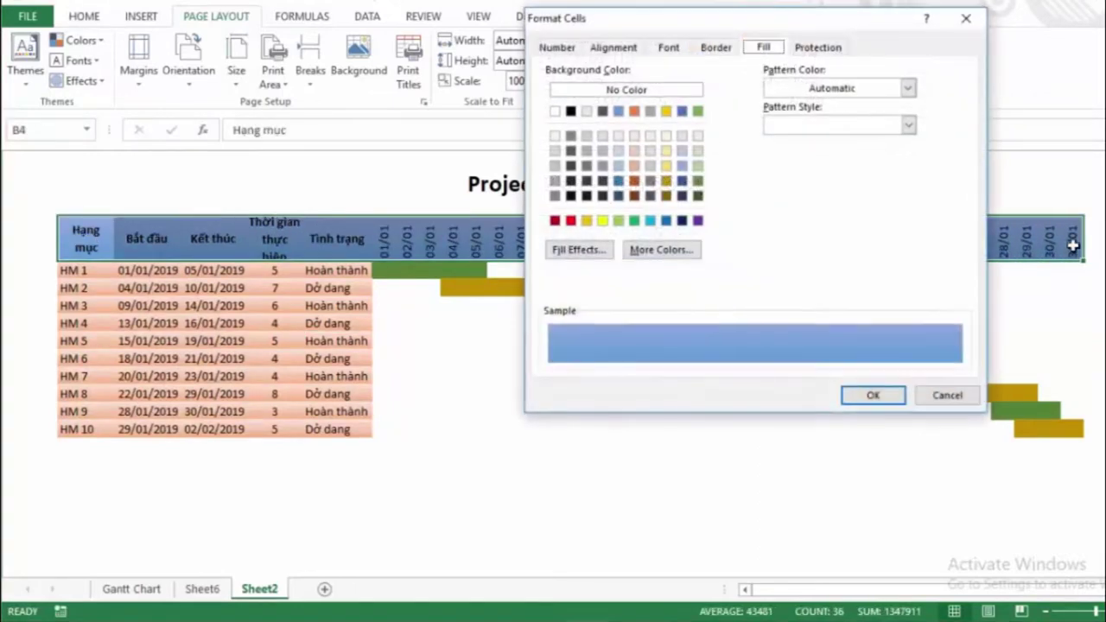
{"action": "left_click", "coordinate": [947, 396]}
{"action": "left_click", "coordinate": [66, 237]}
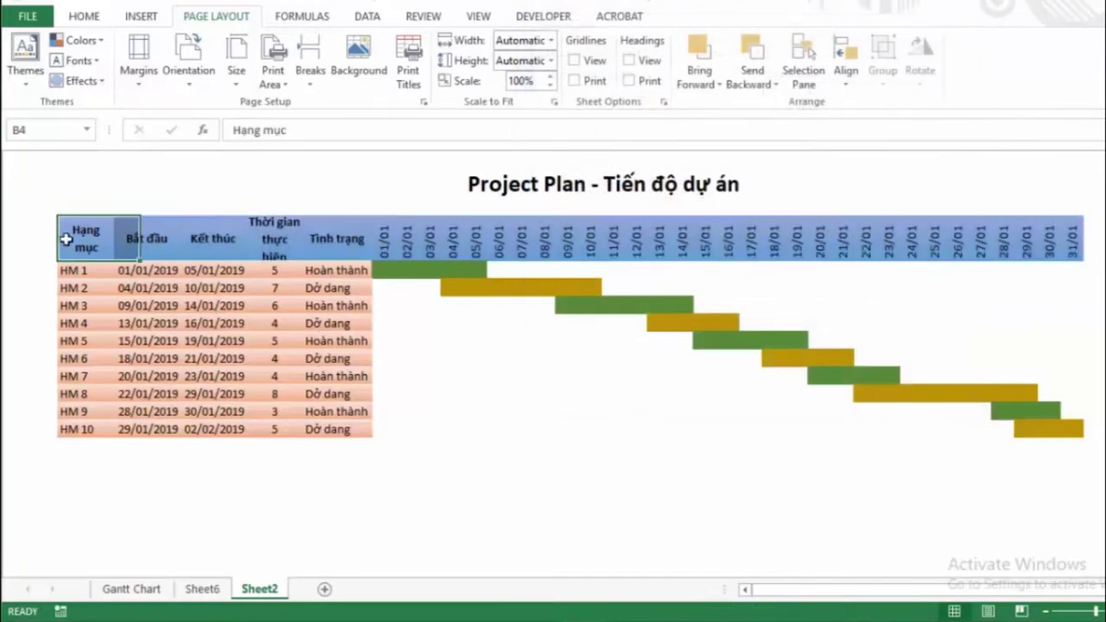
{"action": "left_click_drag", "start_coordinate": [86, 239], "coordinate": [1054, 235]}
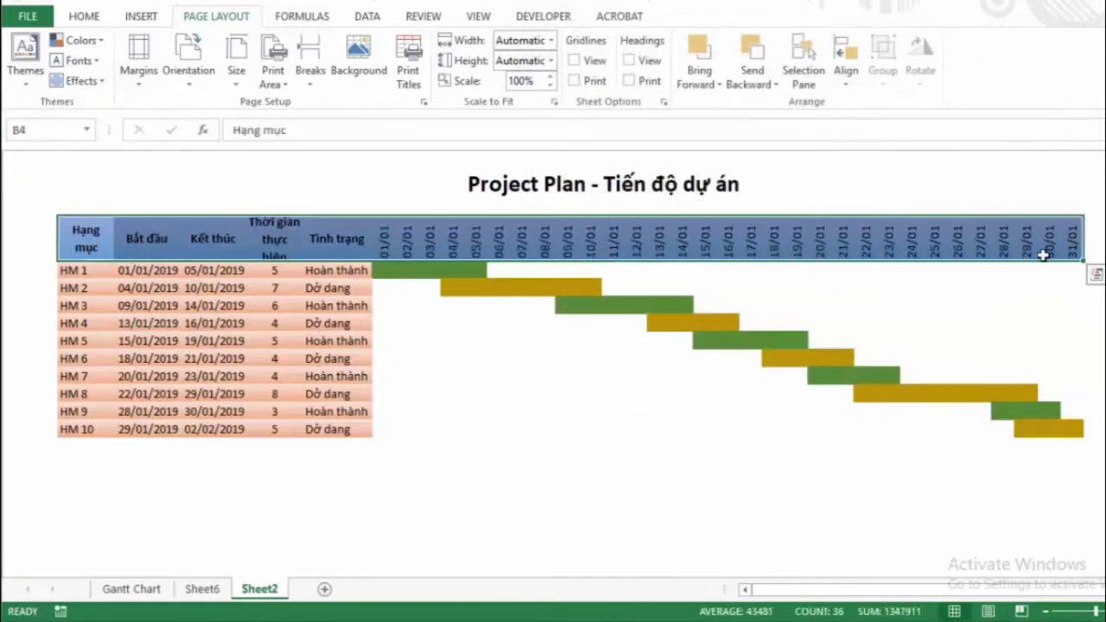
{"action": "mouse_move", "coordinate": [65, 270]}
{"action": "left_mouse_down"}
{"action": "mouse_move", "coordinate": [361, 412]}
{"action": "mouse_move", "coordinate": [365, 427]}
{"action": "left_mouse_up"}
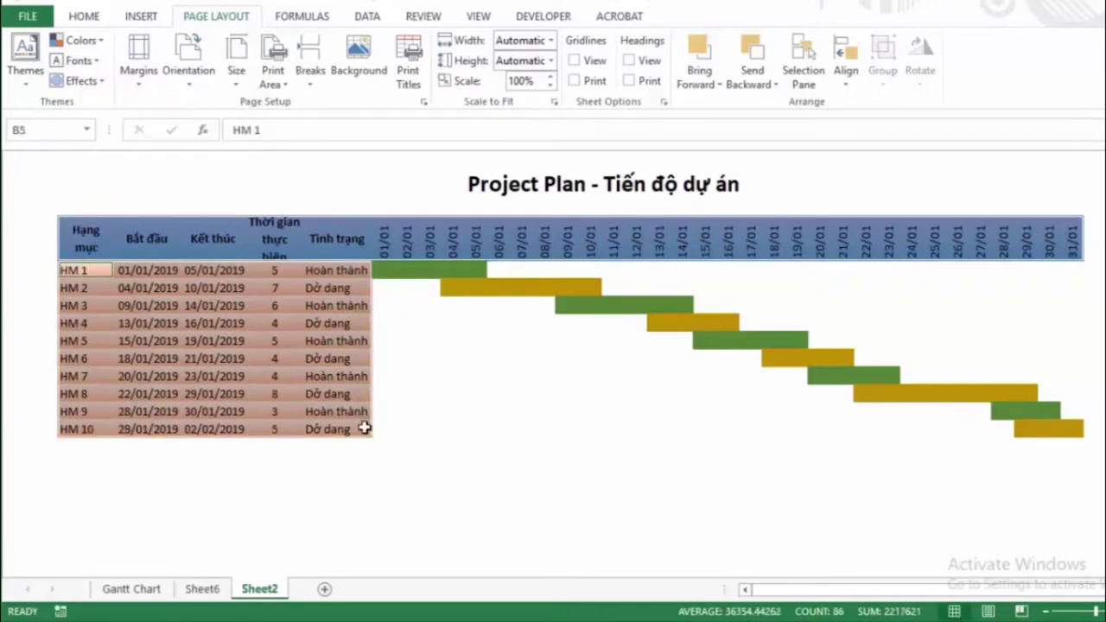
{"action": "key", "text": "ctrl+1"}
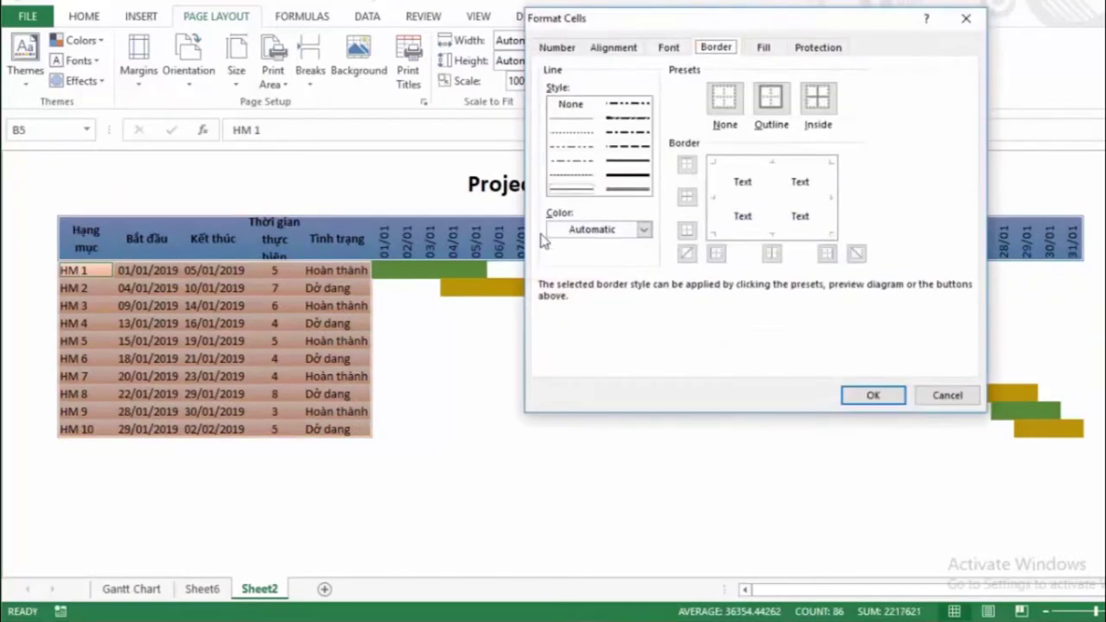
{"action": "left_click", "coordinate": [644, 229]}
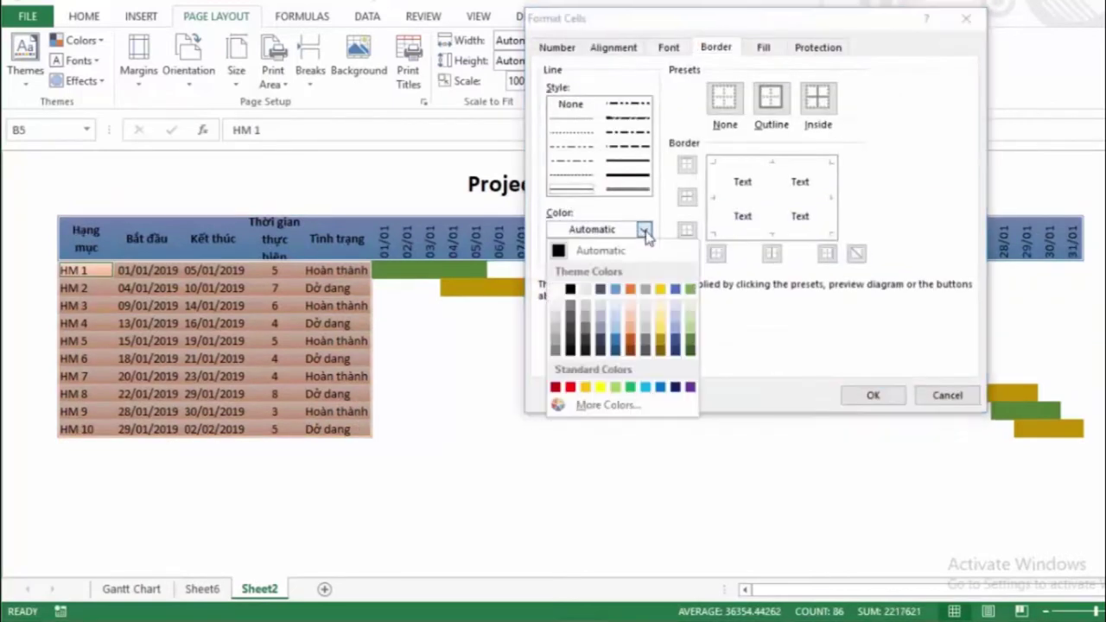
{"action": "left_click", "coordinate": [555, 319]}
{"action": "left_click", "coordinate": [770, 99]}
{"action": "left_click", "coordinate": [817, 98]}
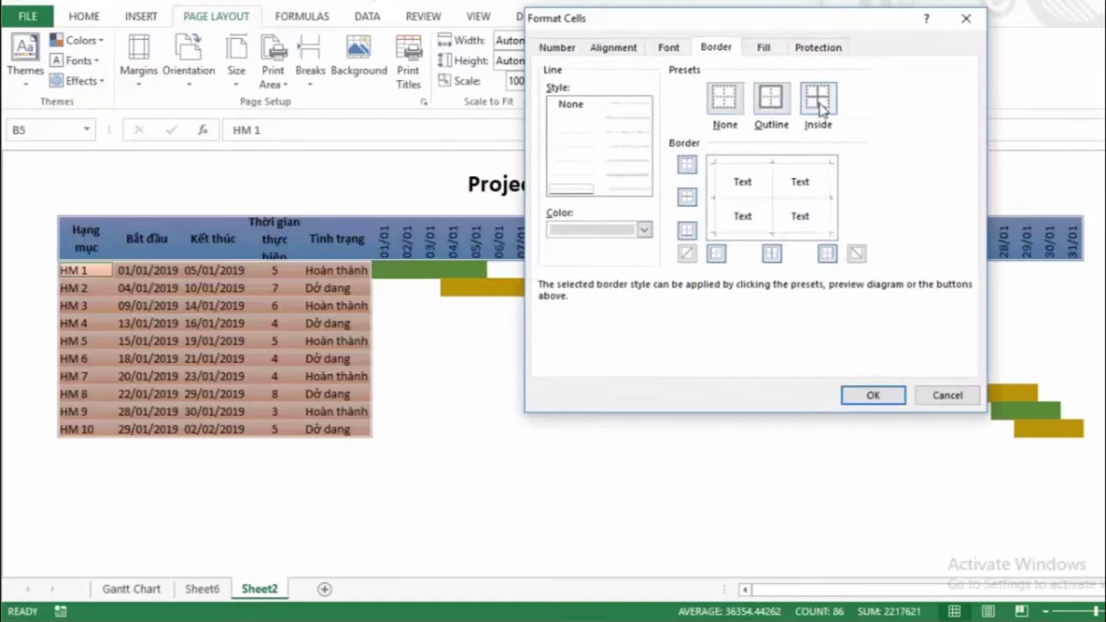
{"action": "left_click", "coordinate": [871, 395]}
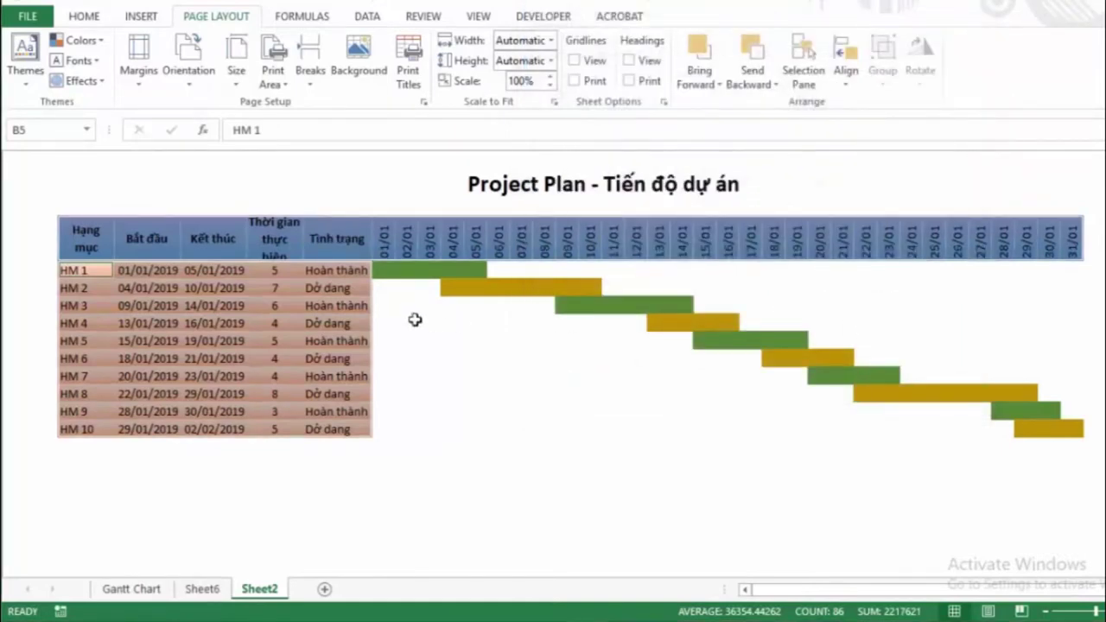
Give the Gantt date grid light grey outline and inside borders.
{"action": "left_click_drag", "start_coordinate": [382, 269], "coordinate": [1070, 425]}
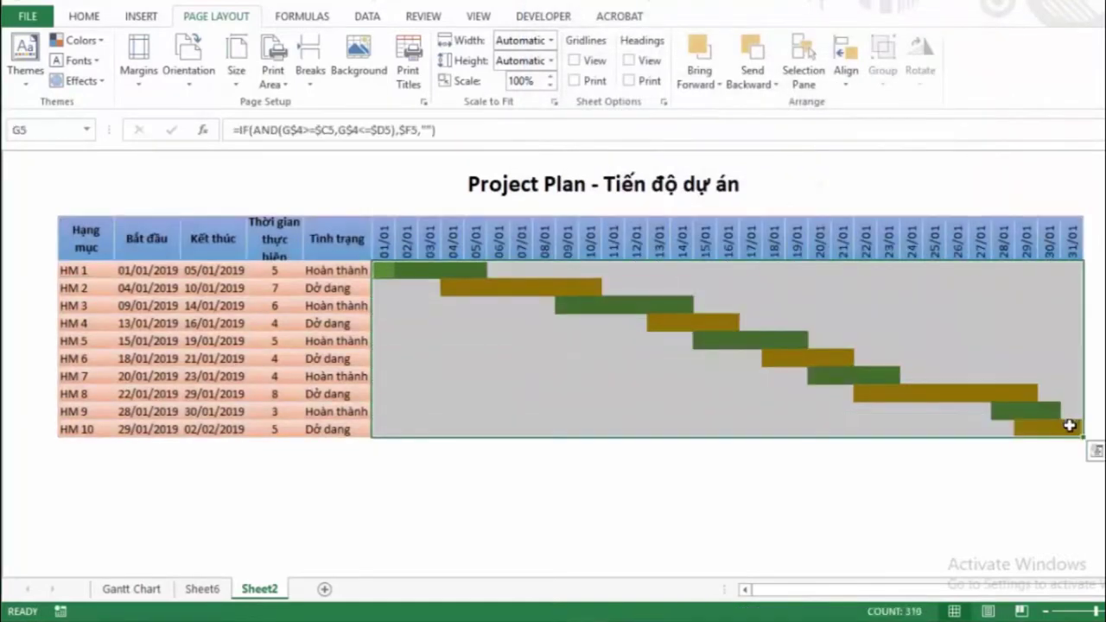
{"action": "key", "text": "ctrl+1"}
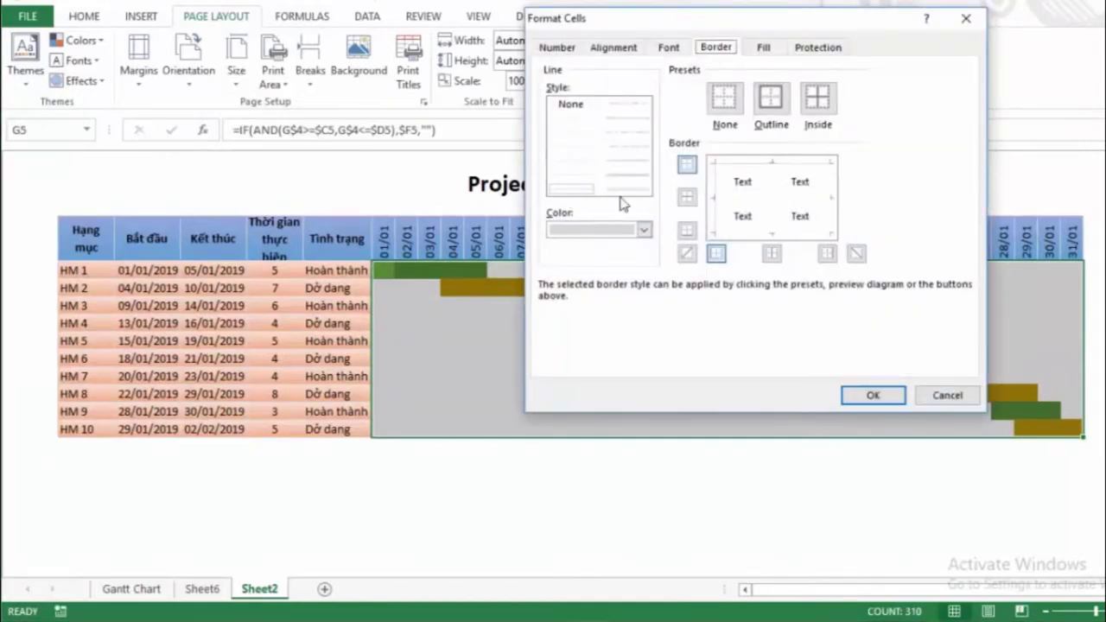
{"action": "left_click", "coordinate": [644, 230]}
{"action": "left_click", "coordinate": [573, 329]}
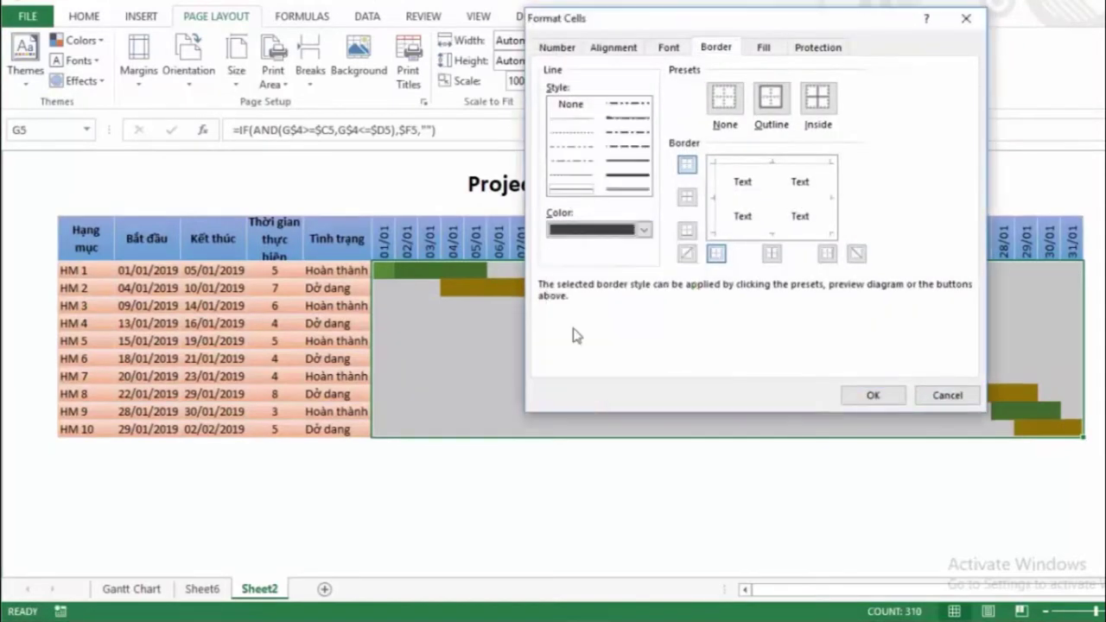
{"action": "left_click", "coordinate": [771, 102]}
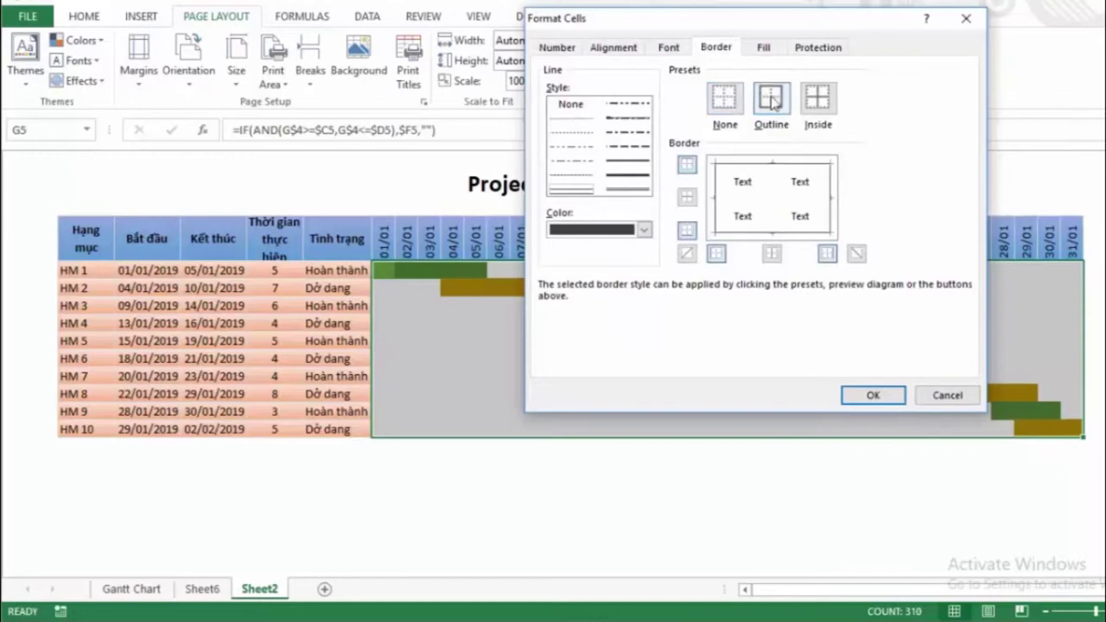
{"action": "left_click", "coordinate": [816, 103]}
{"action": "left_click", "coordinate": [644, 230]}
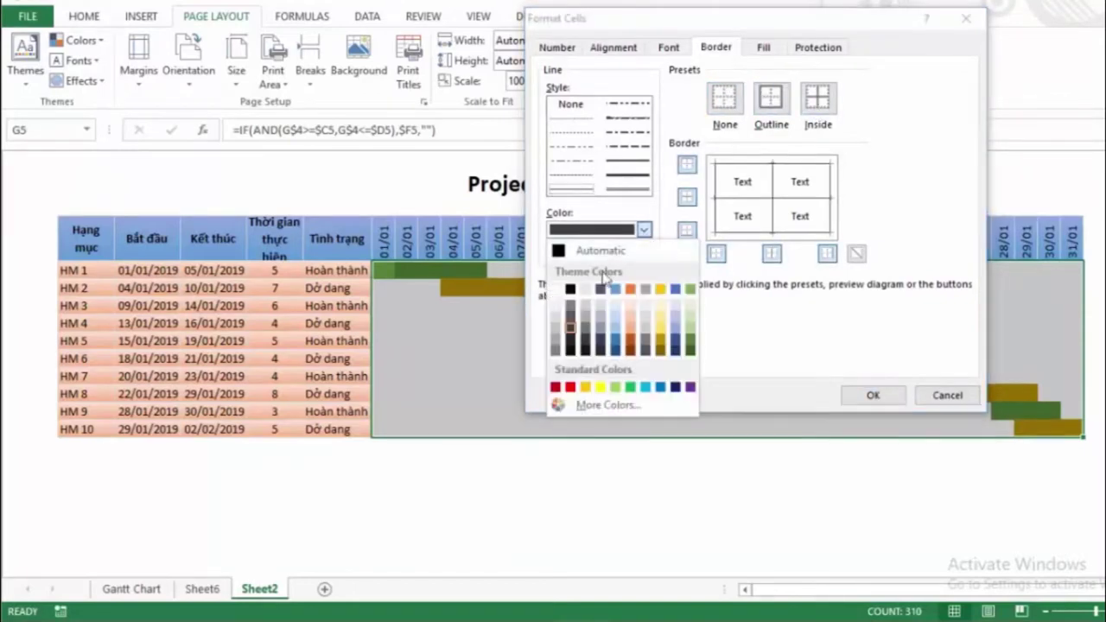
{"action": "left_click", "coordinate": [579, 315]}
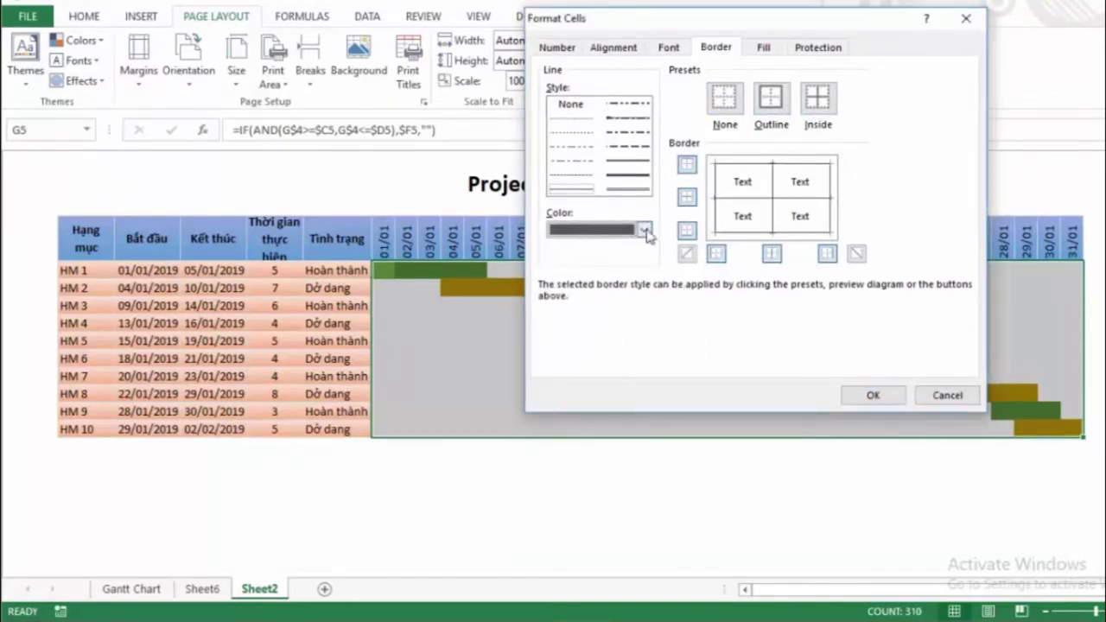
{"action": "left_click", "coordinate": [874, 395]}
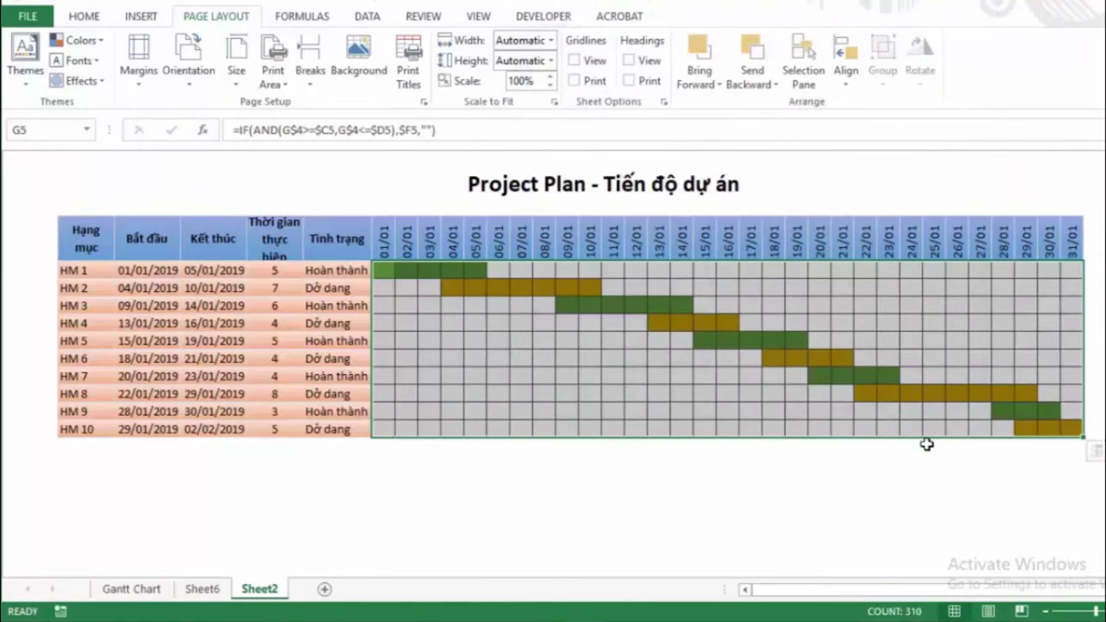
{"action": "left_click", "coordinate": [287, 343]}
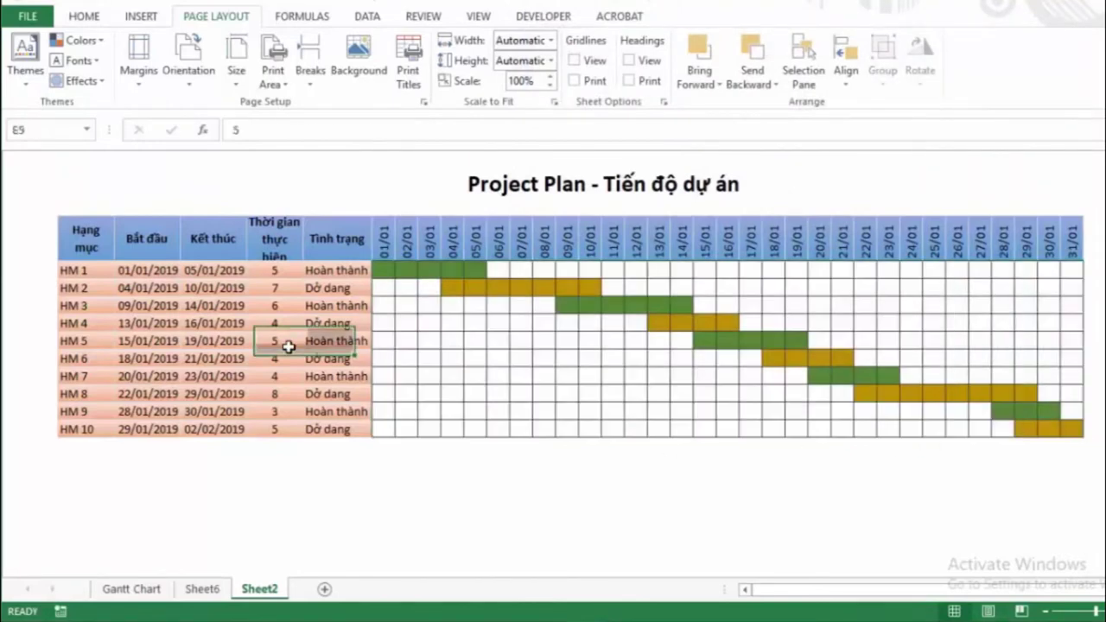
Center the text in B4:AK14 both horizontally and vertically.
{"action": "left_click_drag", "start_coordinate": [84, 239], "coordinate": [1071, 427]}
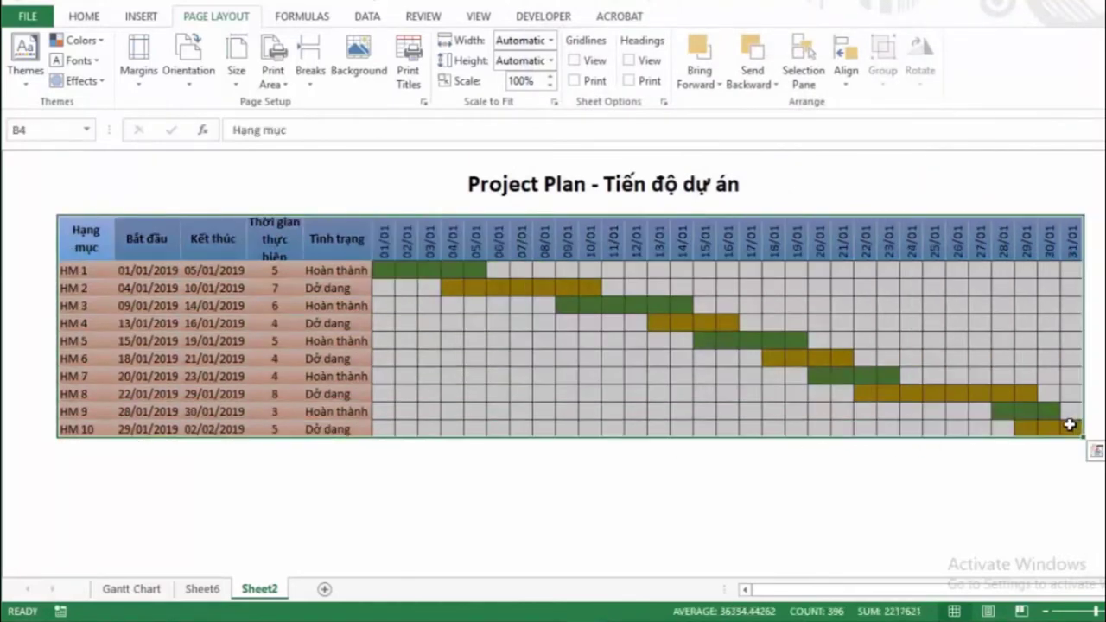
{"action": "key", "text": "ctrl+1"}
{"action": "left_click", "coordinate": [622, 51]}
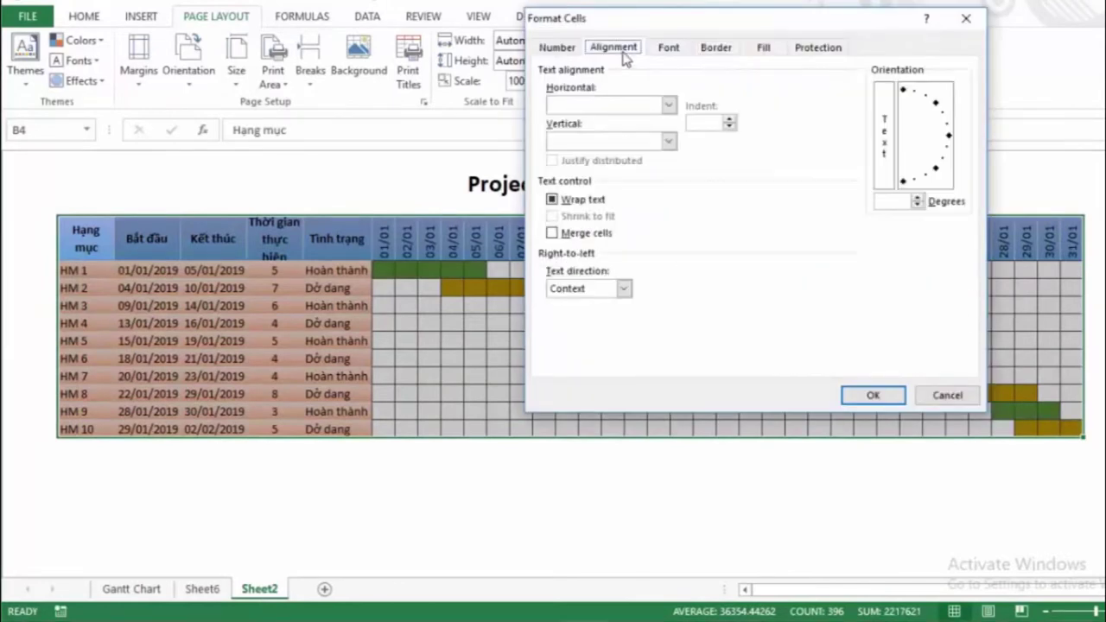
{"action": "left_click", "coordinate": [665, 105]}
{"action": "left_click", "coordinate": [581, 145]}
{"action": "left_click", "coordinate": [667, 140]}
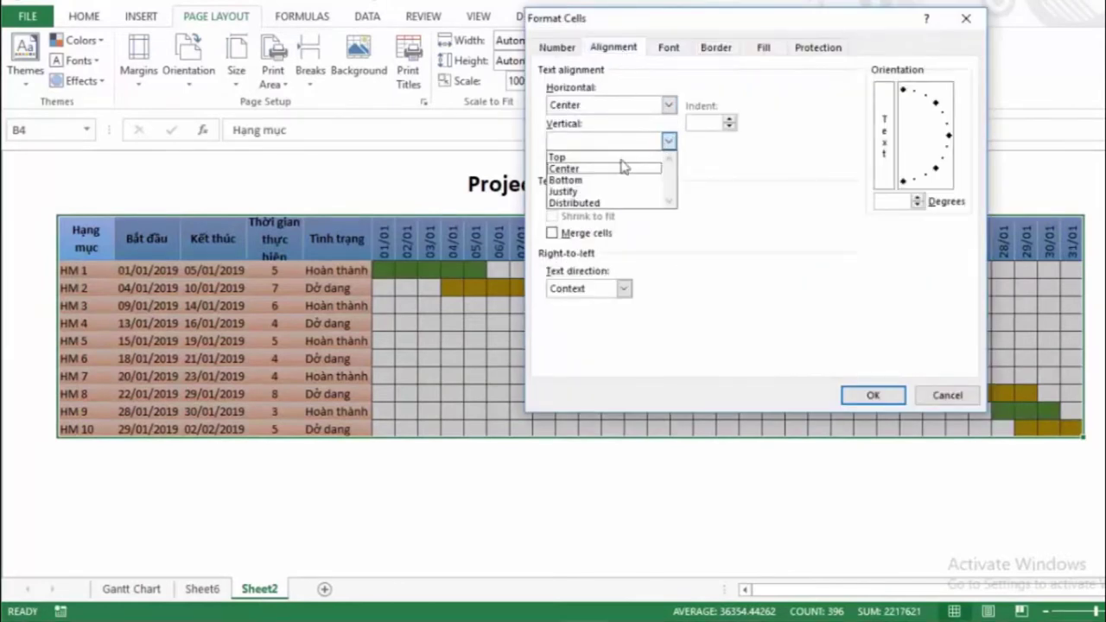
{"action": "left_click", "coordinate": [568, 168]}
{"action": "left_click", "coordinate": [866, 395]}
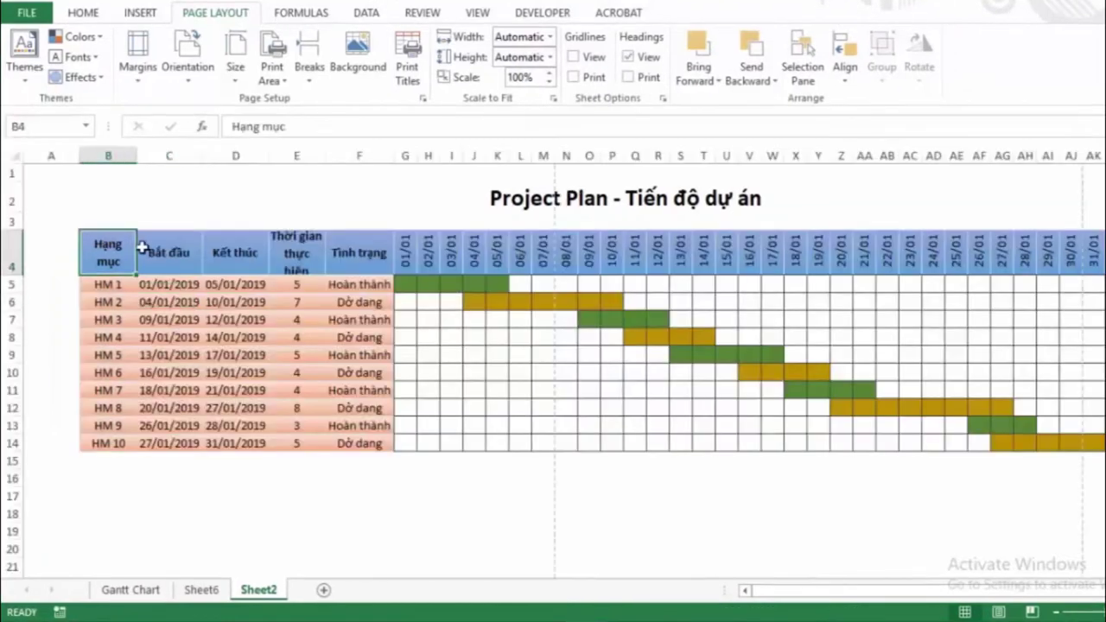
Frame B4:AK14 with Automatic-colour top, left, bottom and right edges.
{"action": "left_click_drag", "start_coordinate": [108, 252], "coordinate": [1085, 444]}
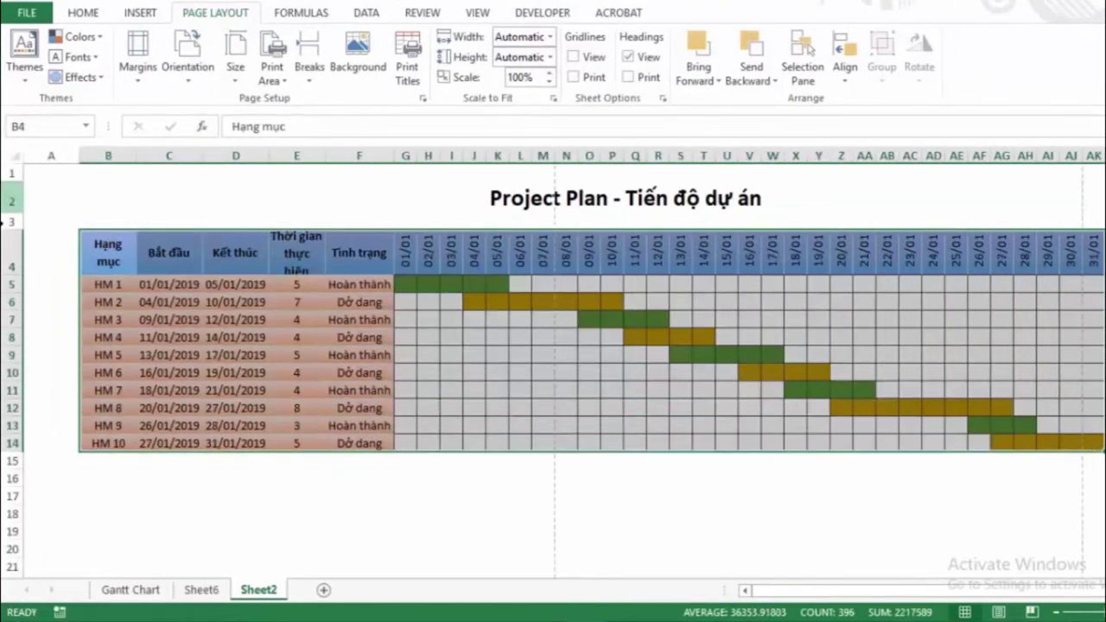
{"action": "key", "text": "ctrl+1"}
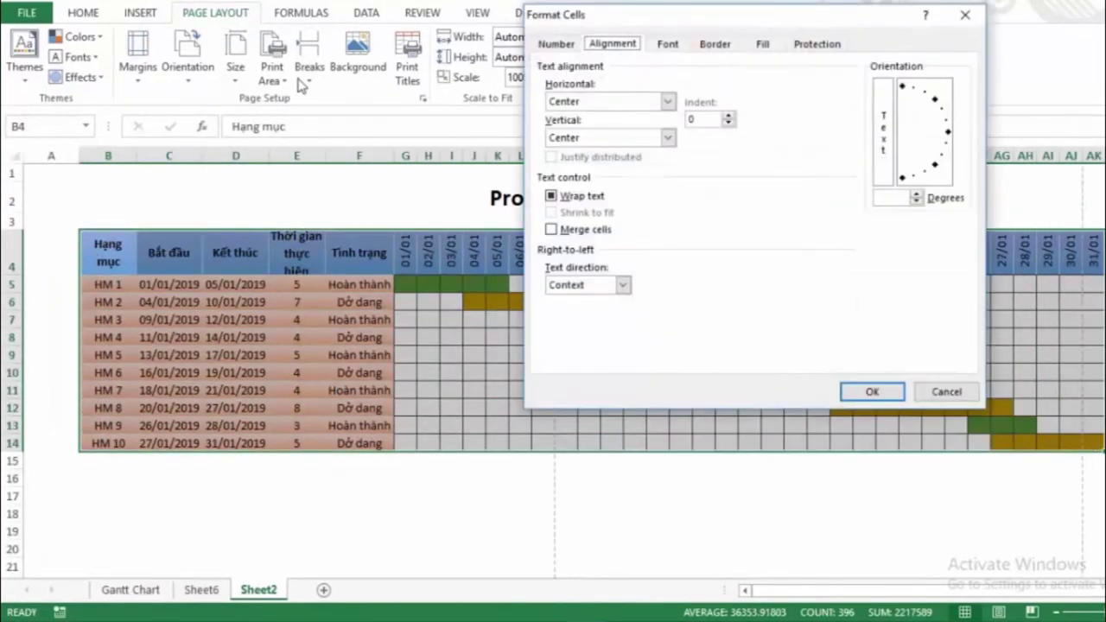
{"action": "left_click", "coordinate": [715, 44]}
{"action": "left_click", "coordinate": [643, 226]}
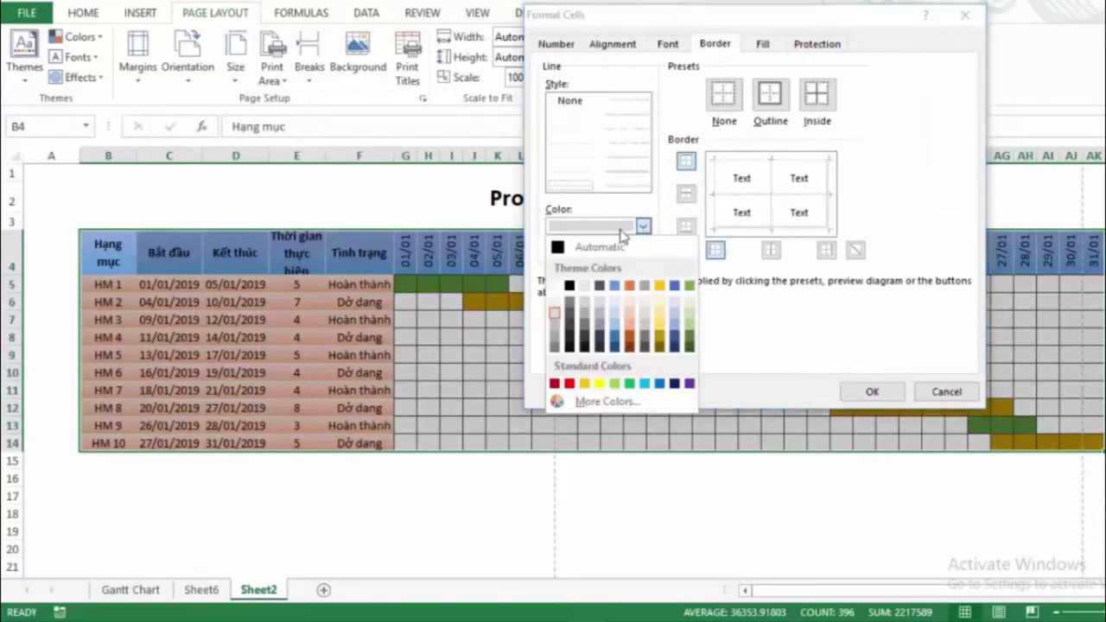
{"action": "left_click", "coordinate": [575, 248]}
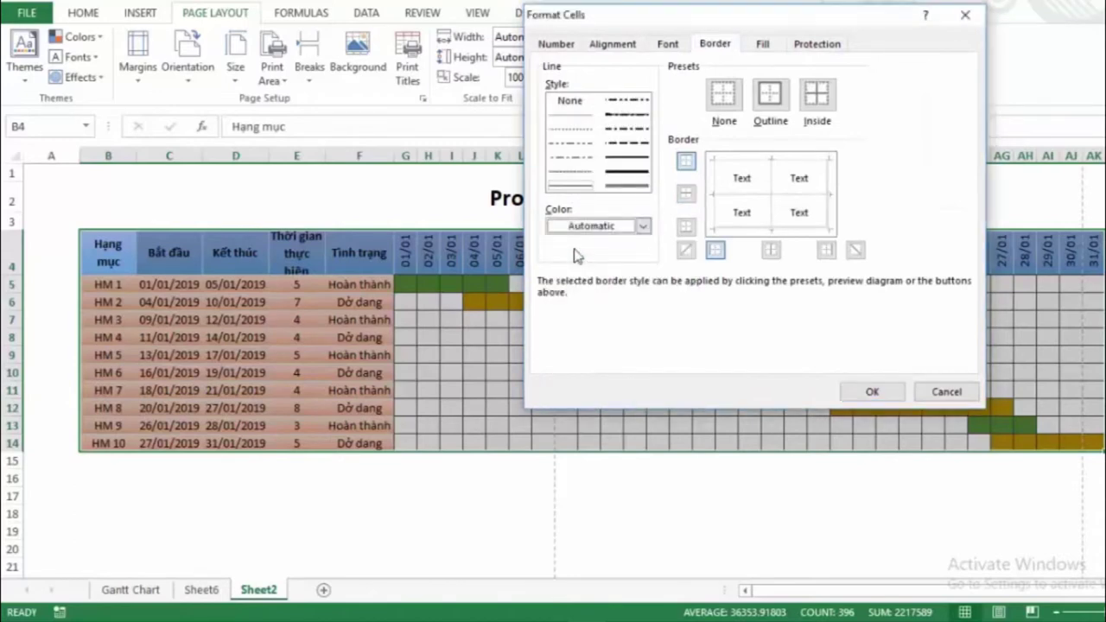
{"action": "left_click", "coordinate": [779, 158]}
{"action": "left_click", "coordinate": [711, 195]}
{"action": "left_click", "coordinate": [743, 230]}
{"action": "left_click", "coordinate": [829, 212]}
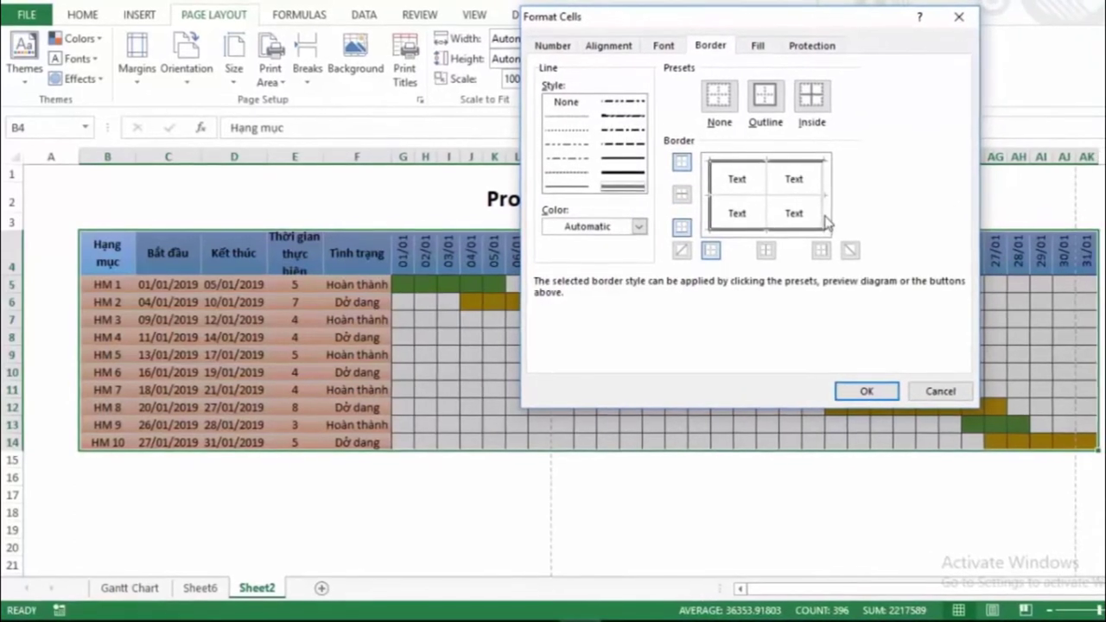
{"action": "left_click", "coordinate": [855, 390]}
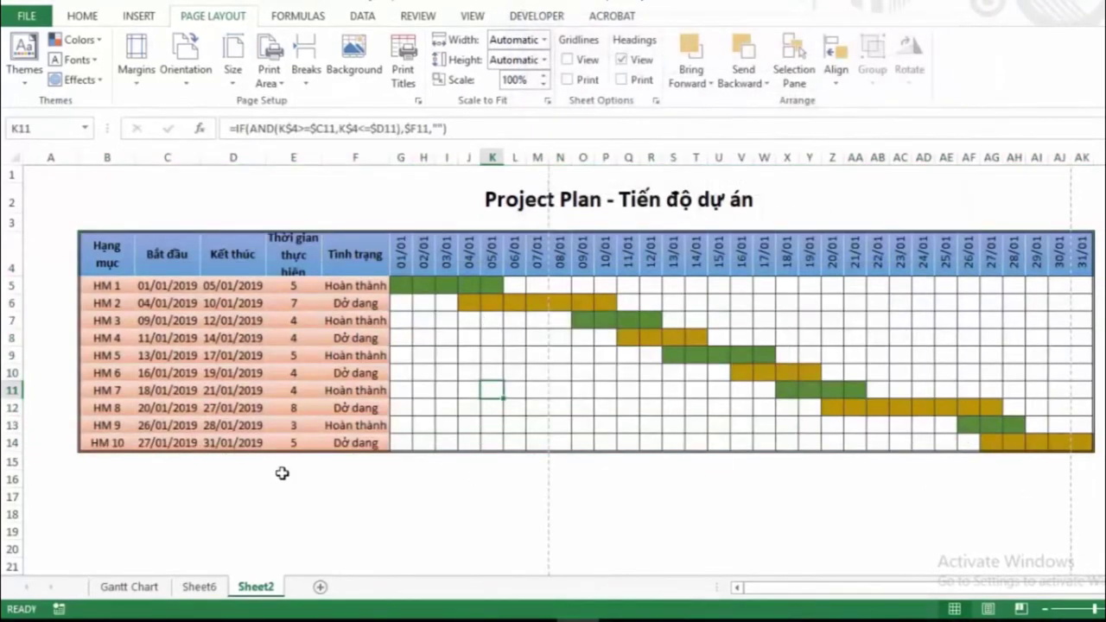
Make the header row taller and change HM 6's start date in C10 to 17/01/2019.
{"action": "left_click_drag", "start_coordinate": [15, 277], "coordinate": [14, 287]}
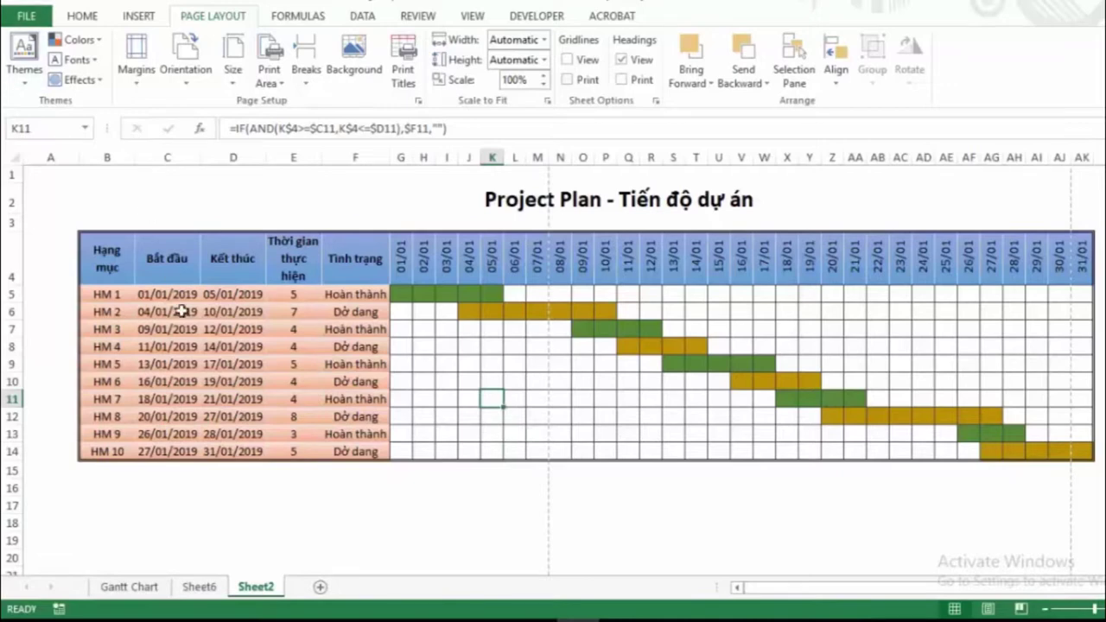
{"action": "left_click", "coordinate": [162, 384]}
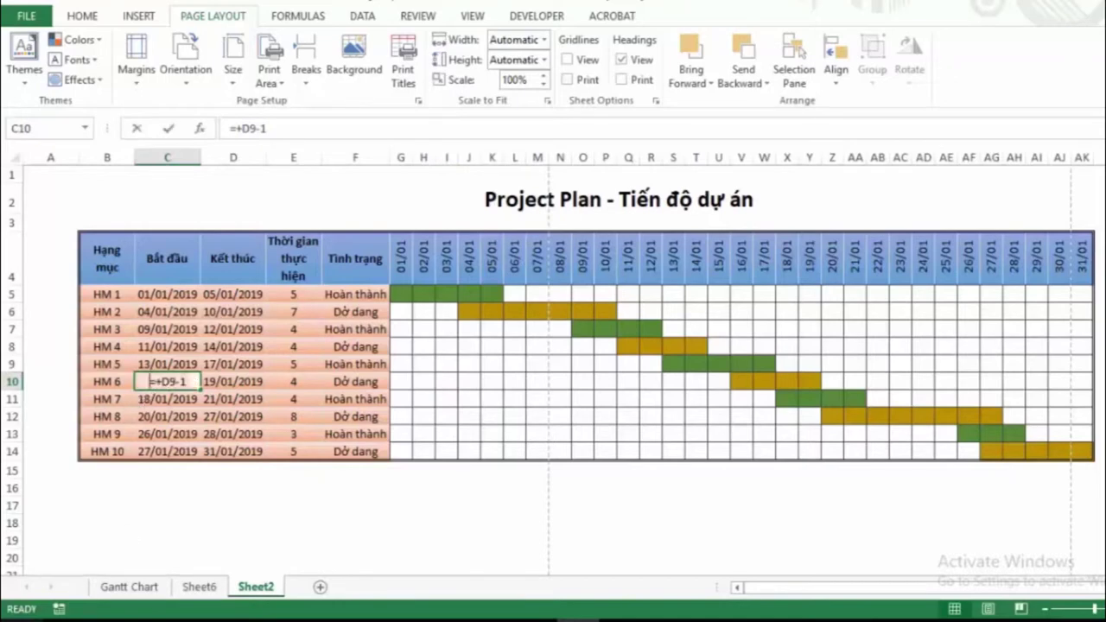
{"action": "type", "text": "17/01/"}
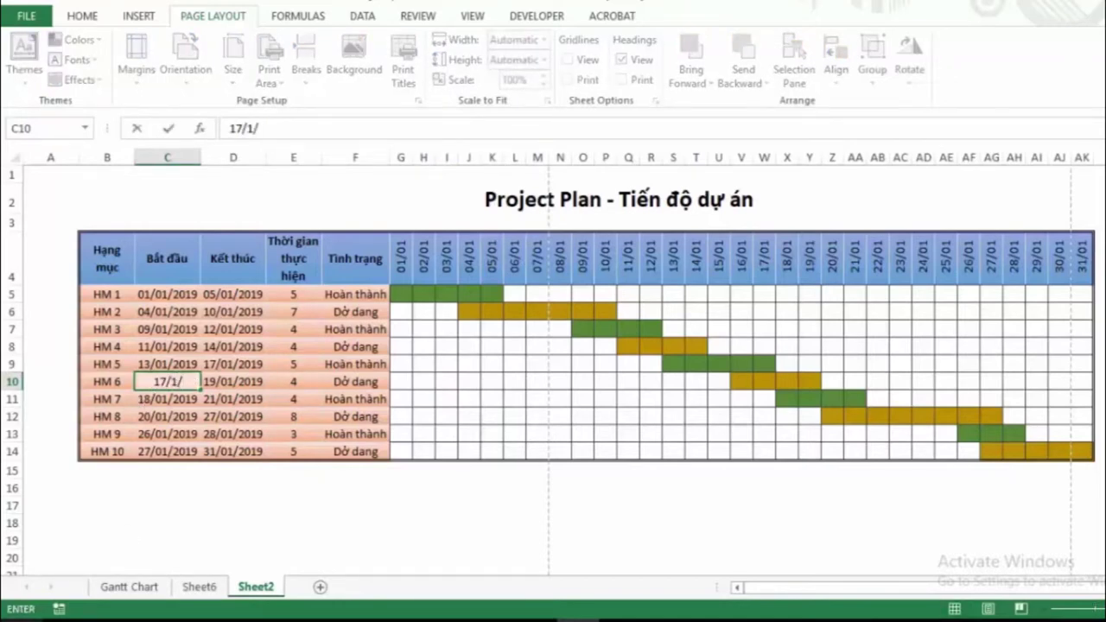
{"action": "type", "text": "2019"}
{"action": "key", "text": "Return"}
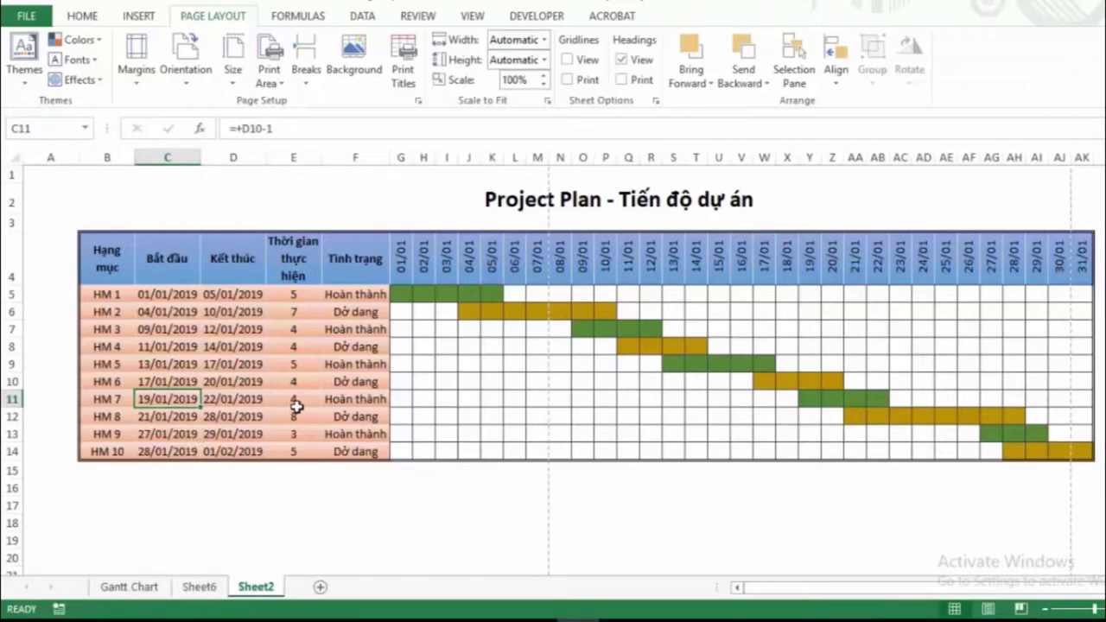
Change HM 9's start date in C13 to 26/01/2019.
{"action": "left_click", "coordinate": [173, 416]}
{"action": "left_click", "coordinate": [180, 434]}
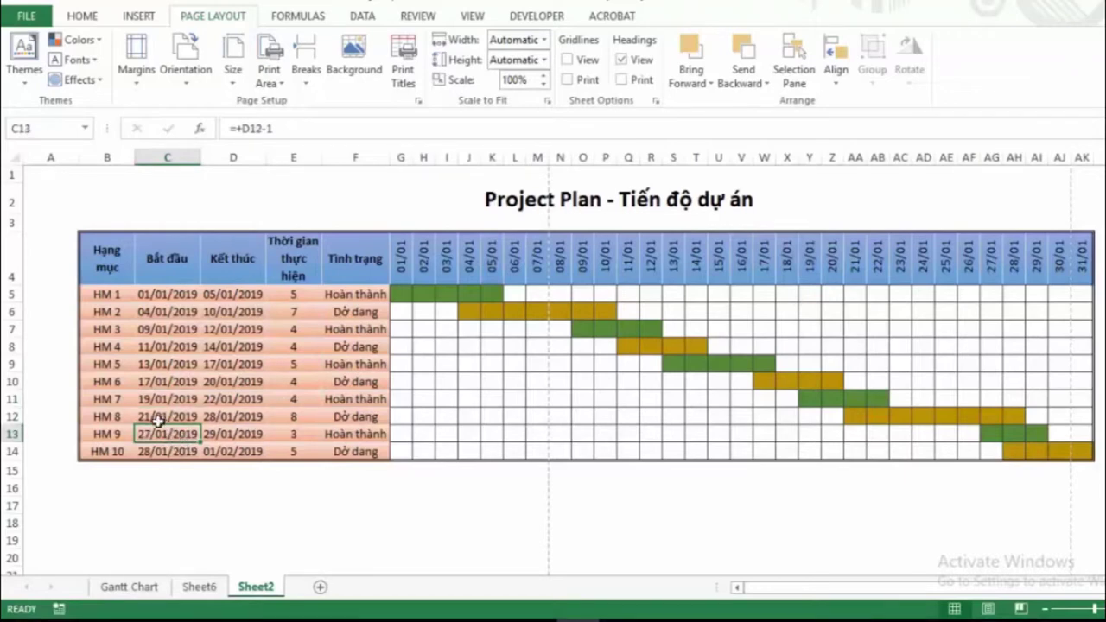
{"action": "type", "text": "26/01/2019"}
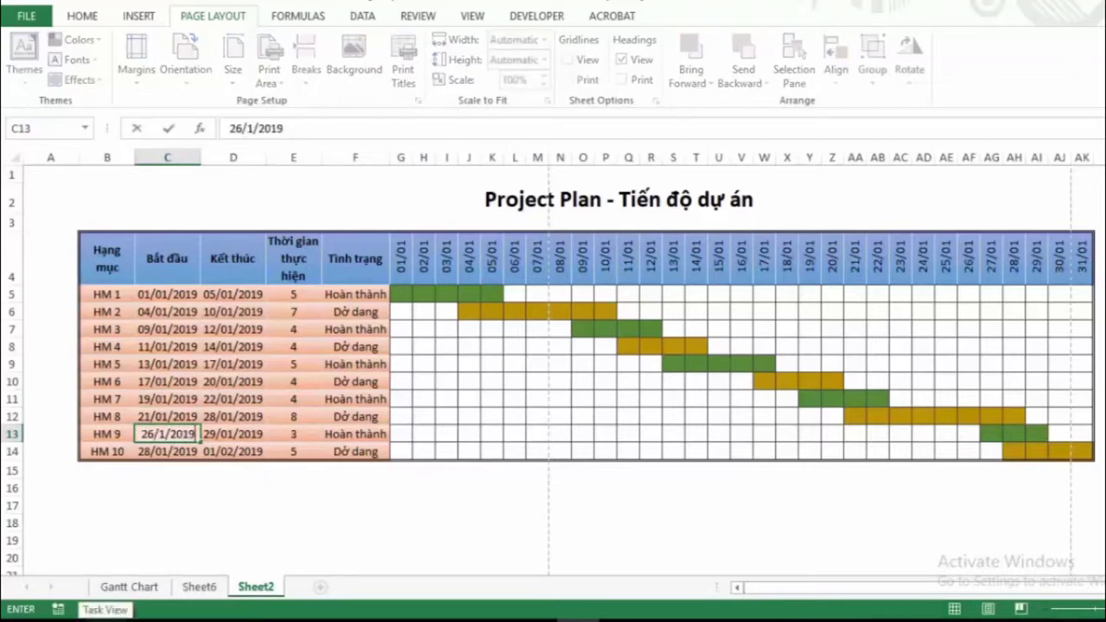
{"action": "key", "text": "Return"}
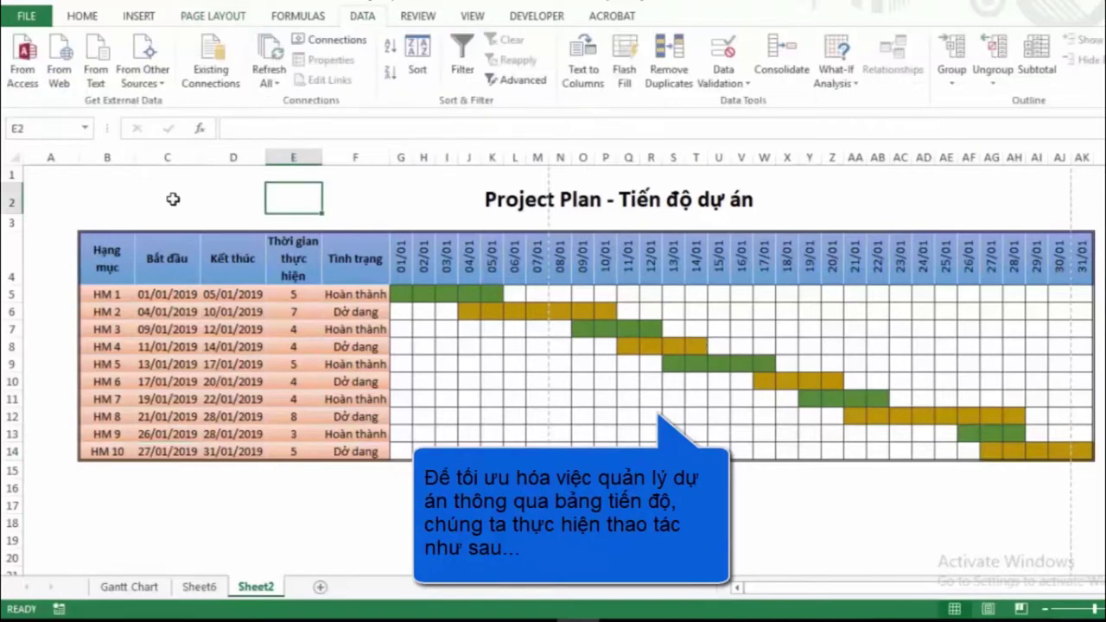
Enter 'Theo dõi tiến độ' in B2 and make it 14-point bold.
{"action": "left_click", "coordinate": [107, 200]}
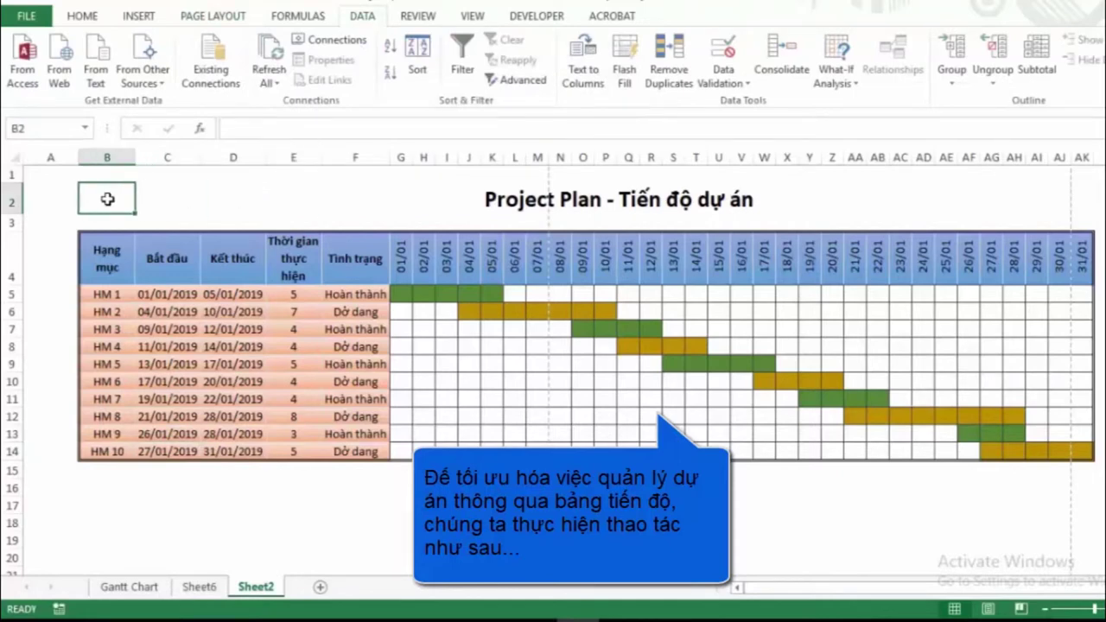
{"action": "type", "text": "Theo do"}
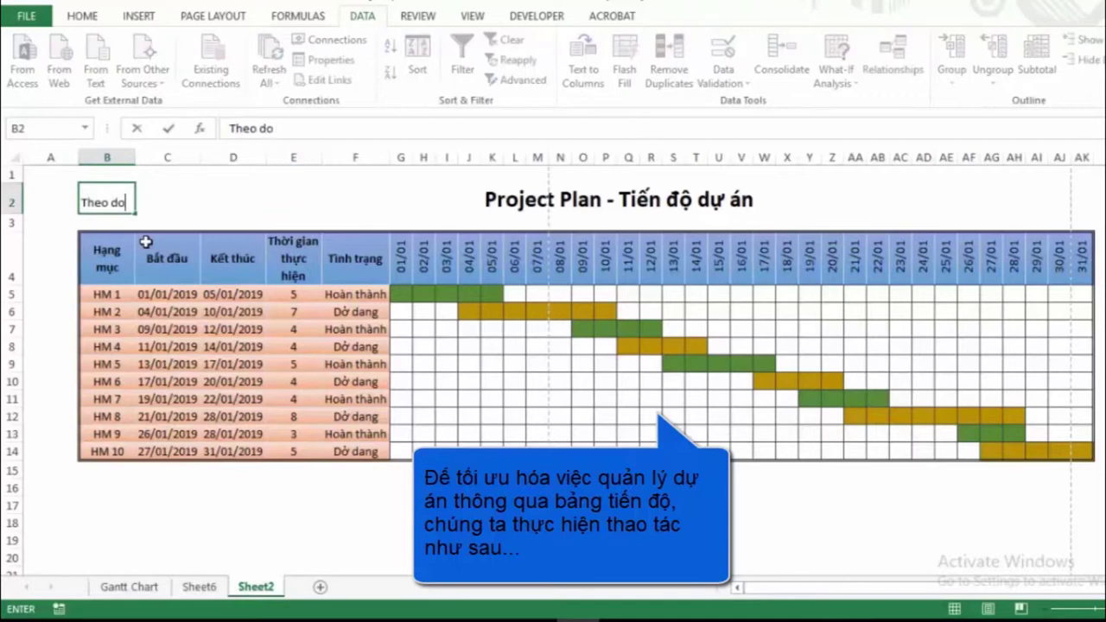
{"action": "type", "text": "tie"}
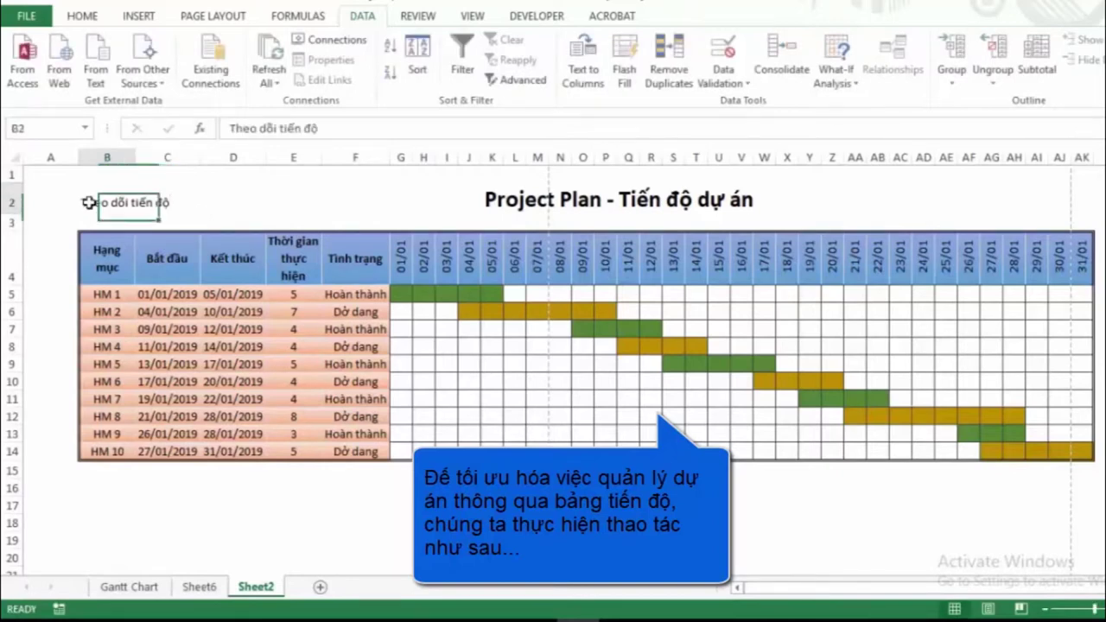
{"action": "key", "text": "ctrl+Return"}
{"action": "left_click", "coordinate": [82, 16]}
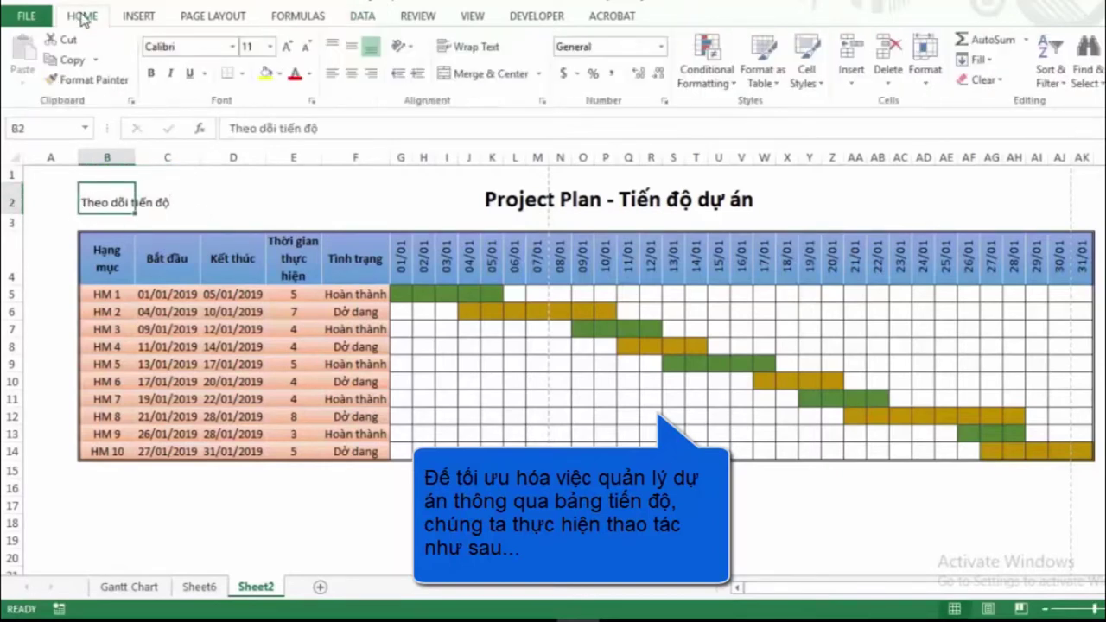
{"action": "left_click", "coordinate": [270, 47]}
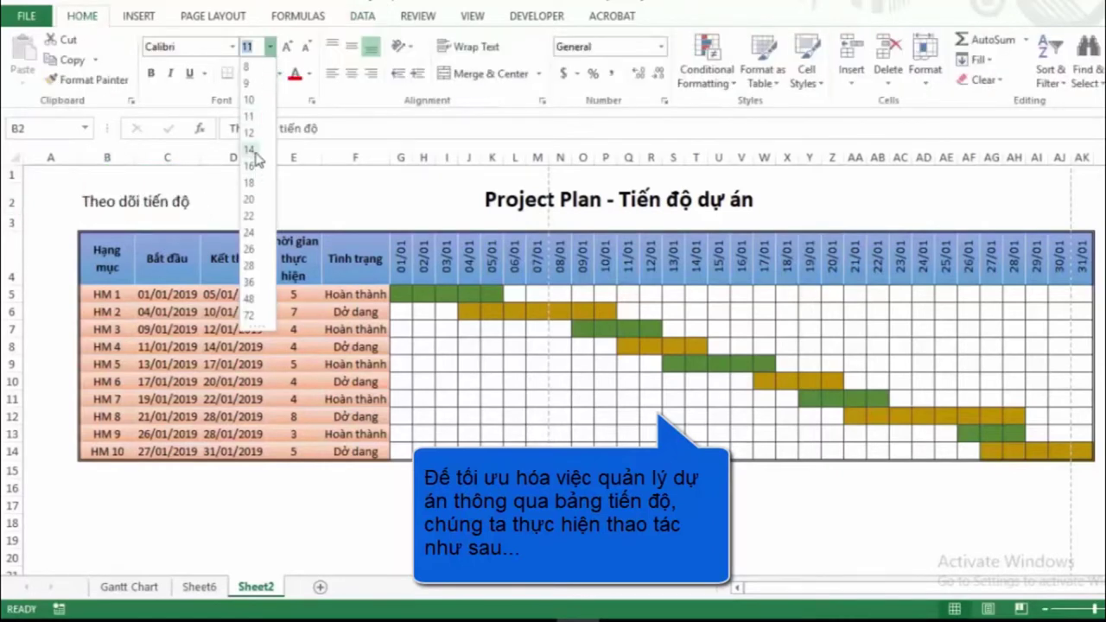
{"action": "left_click", "coordinate": [254, 152]}
{"action": "left_click", "coordinate": [152, 74]}
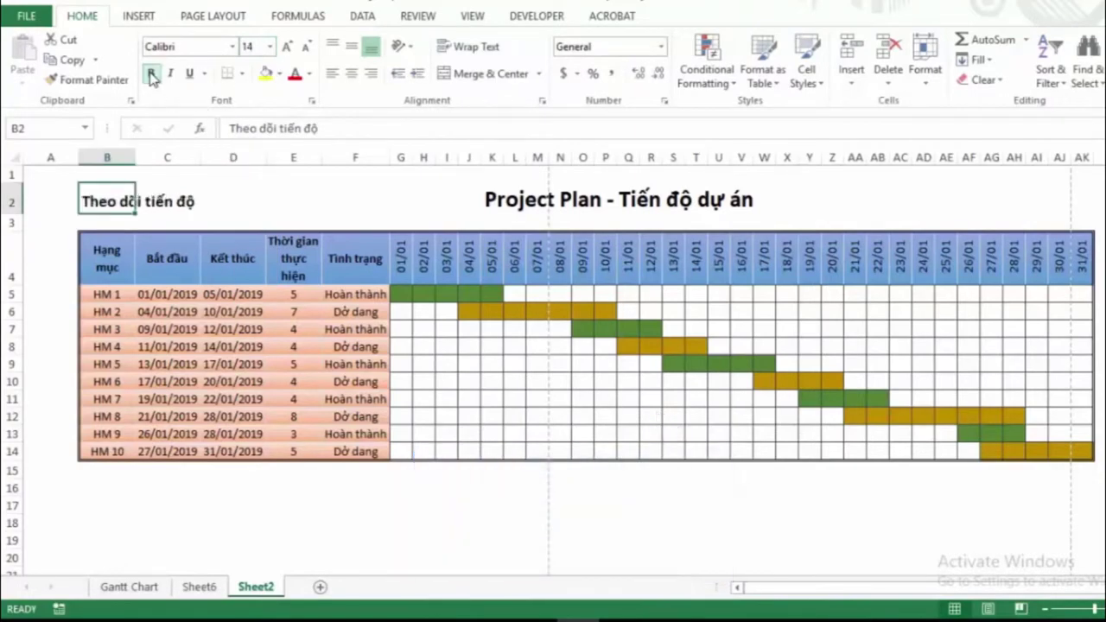
{"action": "left_click", "coordinate": [254, 203]}
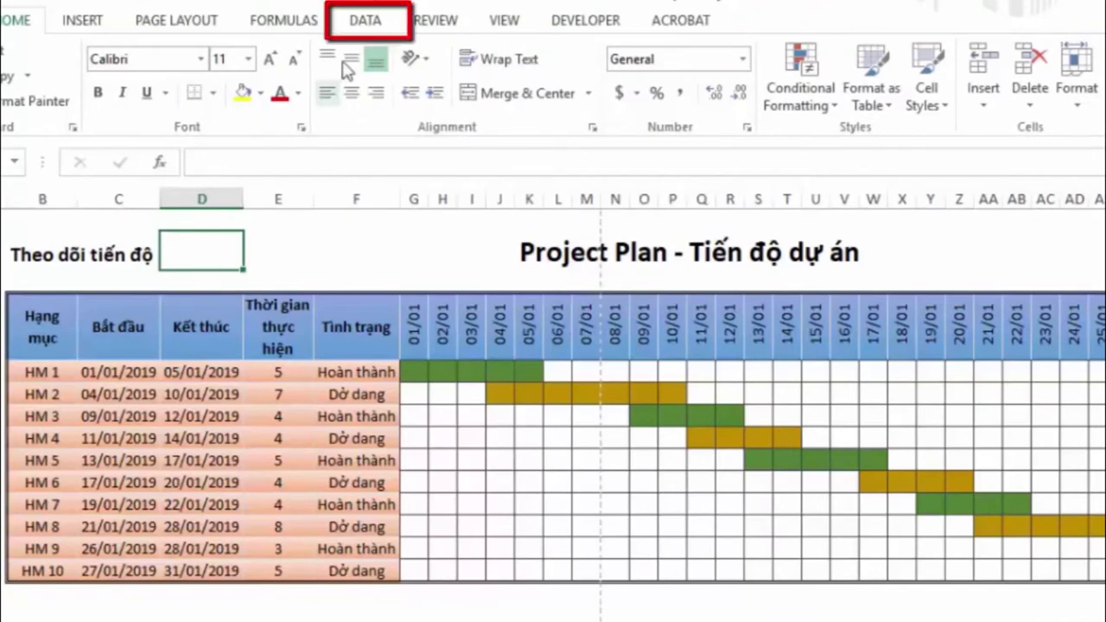
Set D2's Data Validation to a List with source =$G$4:$AK$4.
{"action": "left_click", "coordinate": [373, 26]}
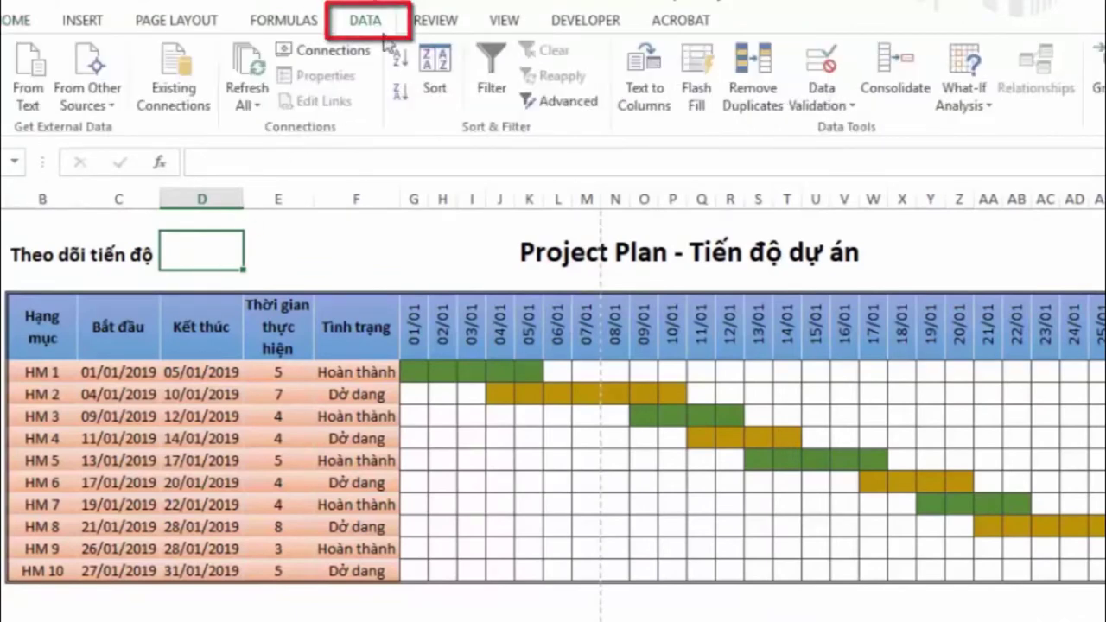
{"action": "left_click", "coordinate": [823, 62]}
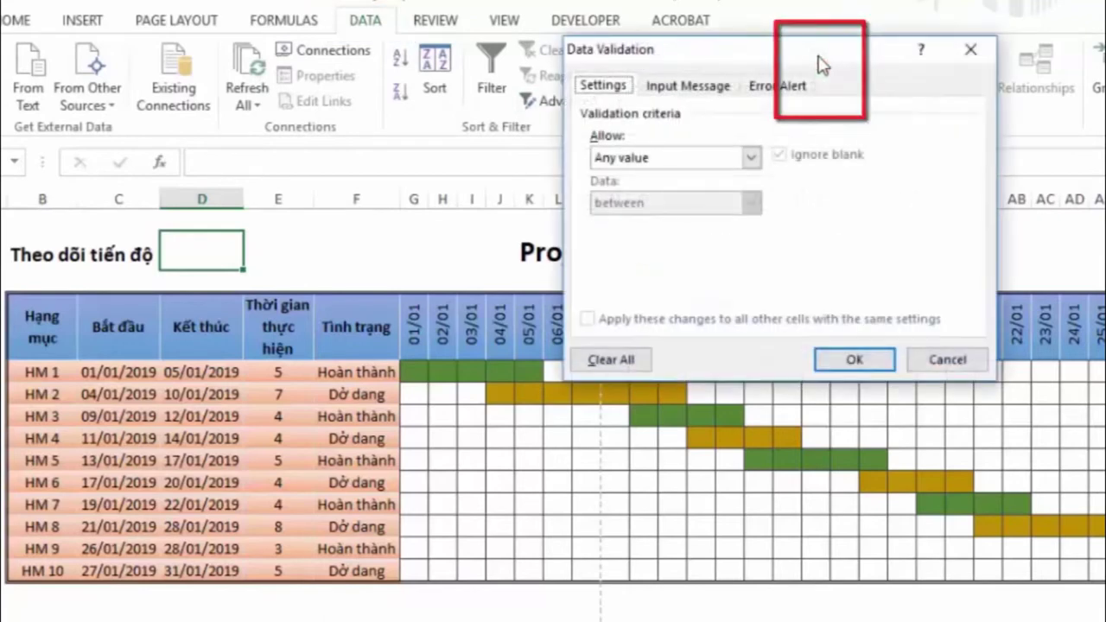
{"action": "left_click", "coordinate": [752, 158]}
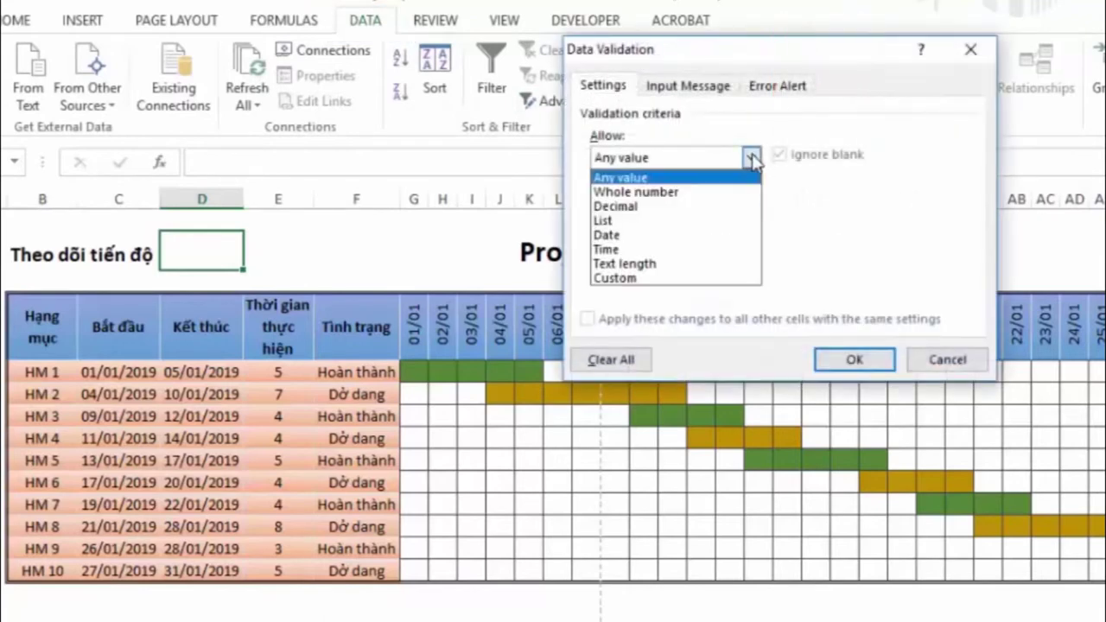
{"action": "left_click", "coordinate": [607, 221]}
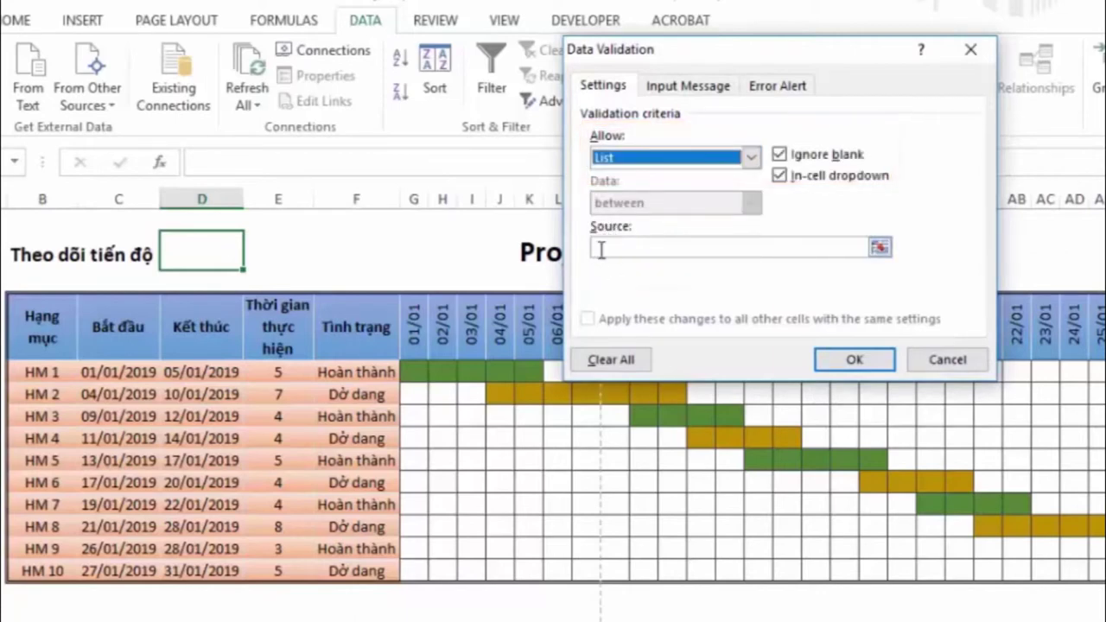
{"action": "left_click", "coordinate": [600, 249]}
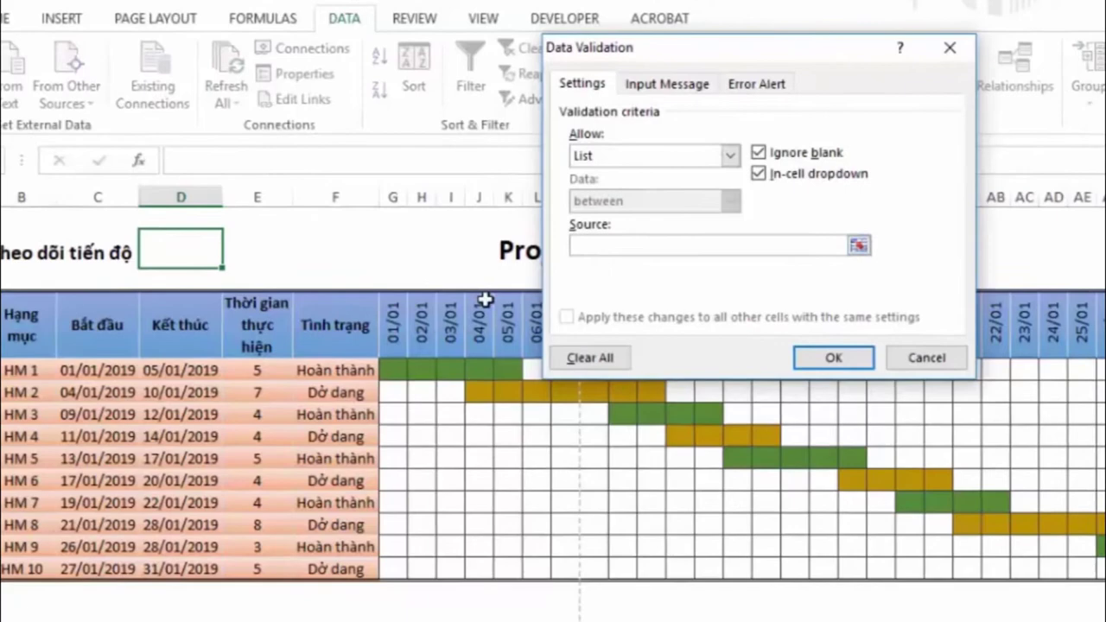
{"action": "left_click", "coordinate": [416, 318]}
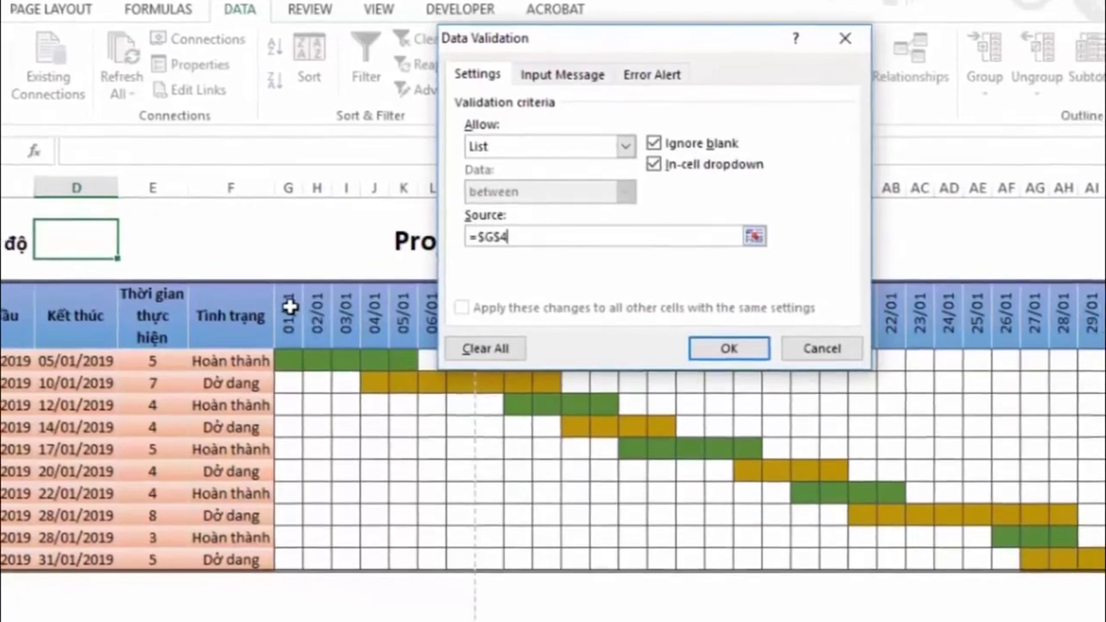
{"action": "mouse_move", "coordinate": [205, 304]}
{"action": "left_mouse_down"}
{"action": "mouse_move", "coordinate": [914, 326]}
{"action": "mouse_move", "coordinate": [1064, 313]}
{"action": "left_mouse_up"}
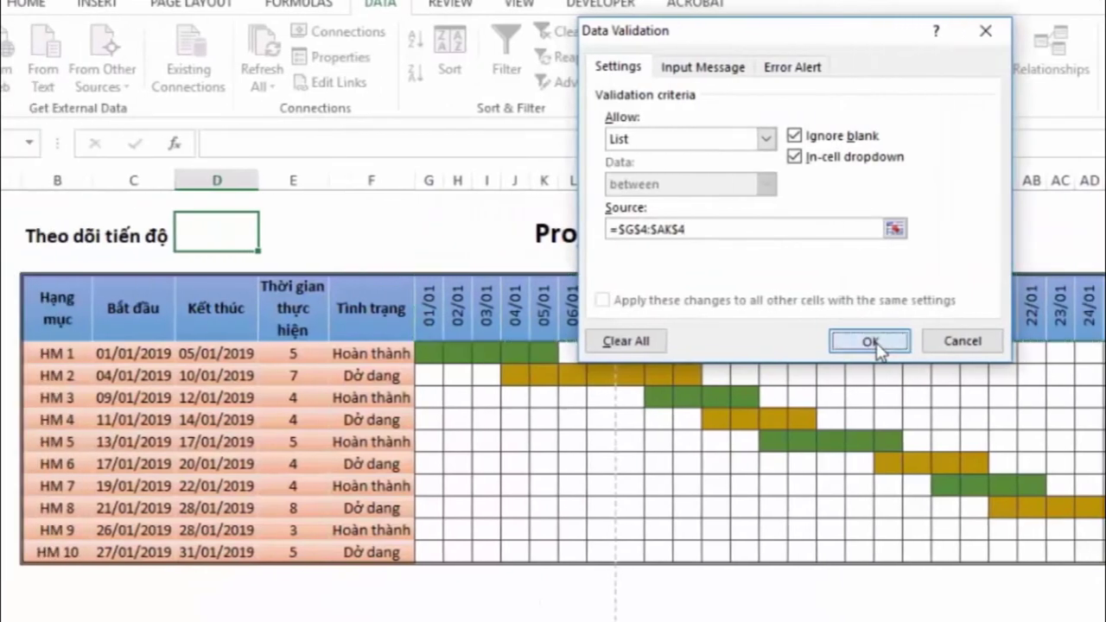
Confirm the dropdown and choose 12/01 in D2, which displays as 43477.
{"action": "left_click", "coordinate": [871, 342]}
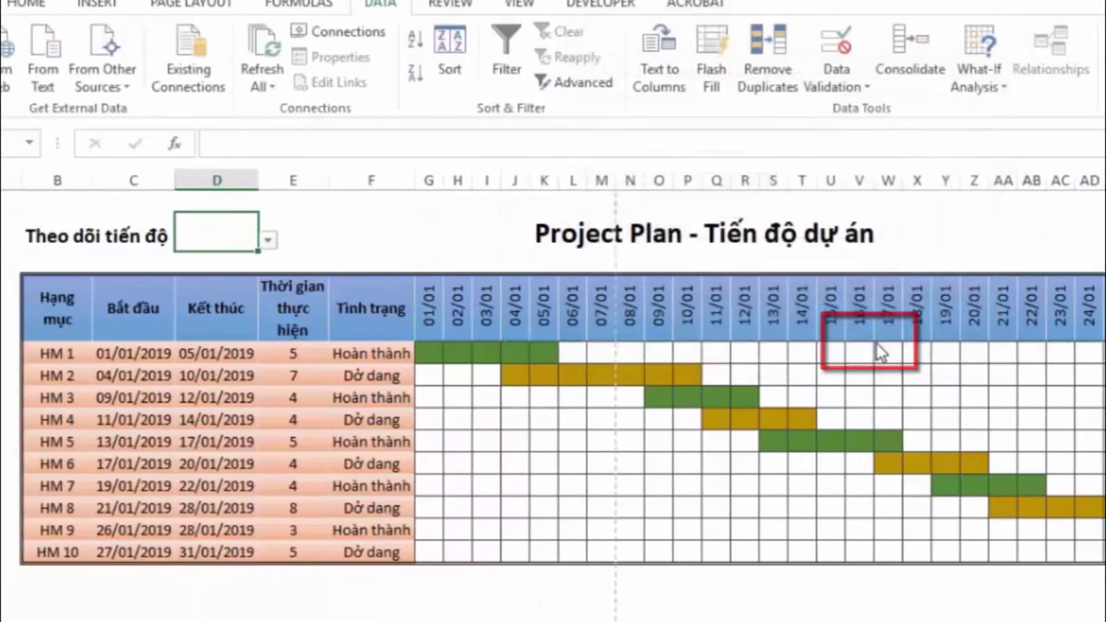
{"action": "left_click", "coordinate": [267, 244]}
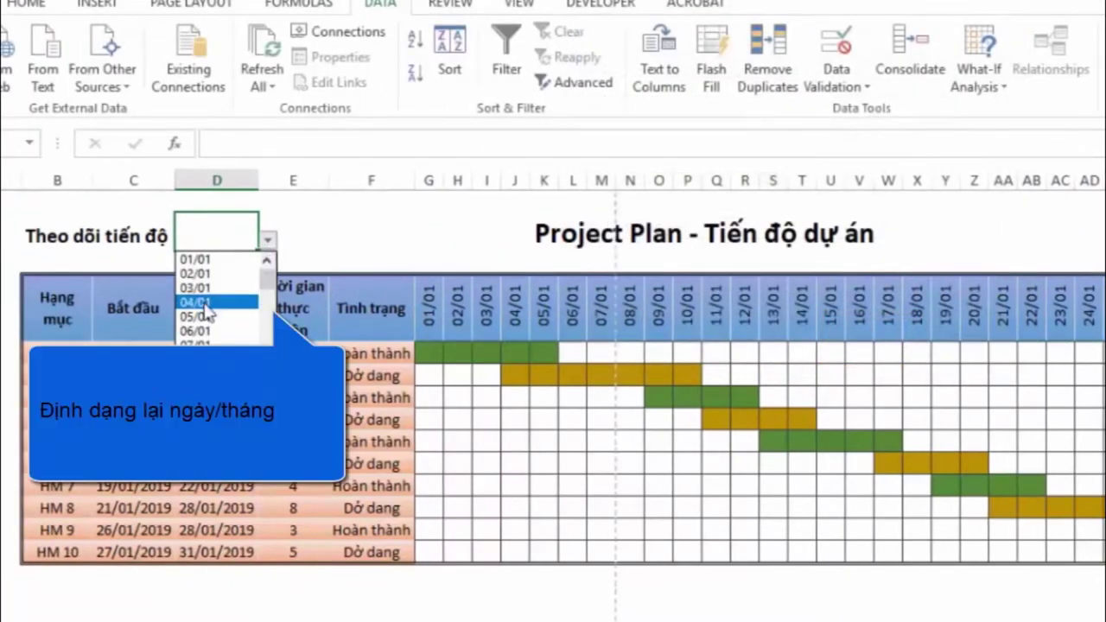
{"action": "left_click_drag", "start_coordinate": [267, 279], "coordinate": [269, 291]}
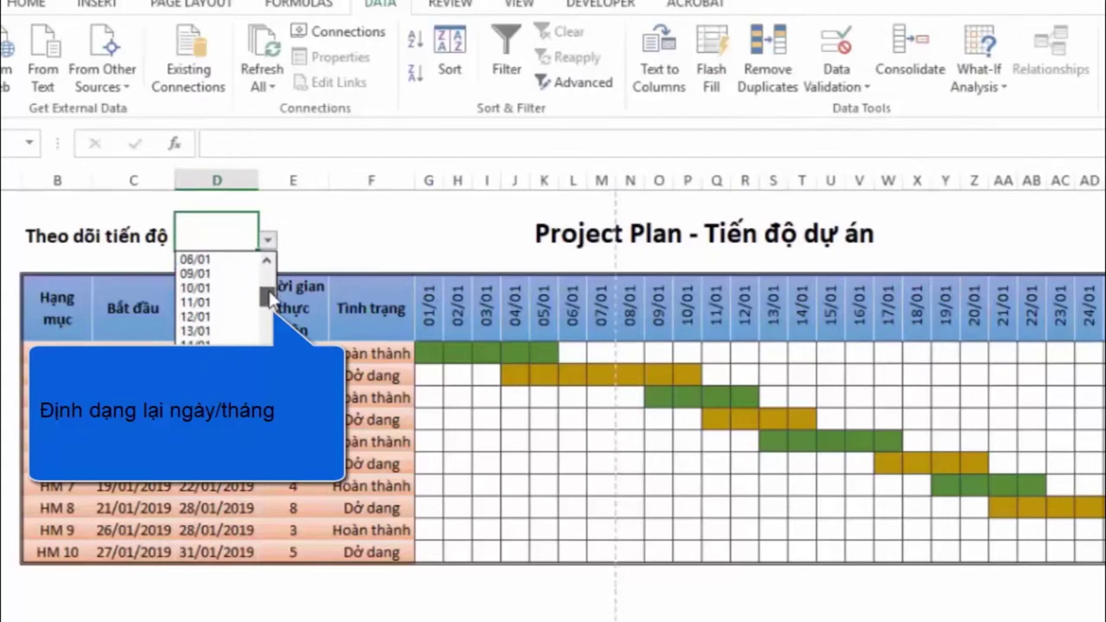
{"action": "left_click", "coordinate": [204, 316]}
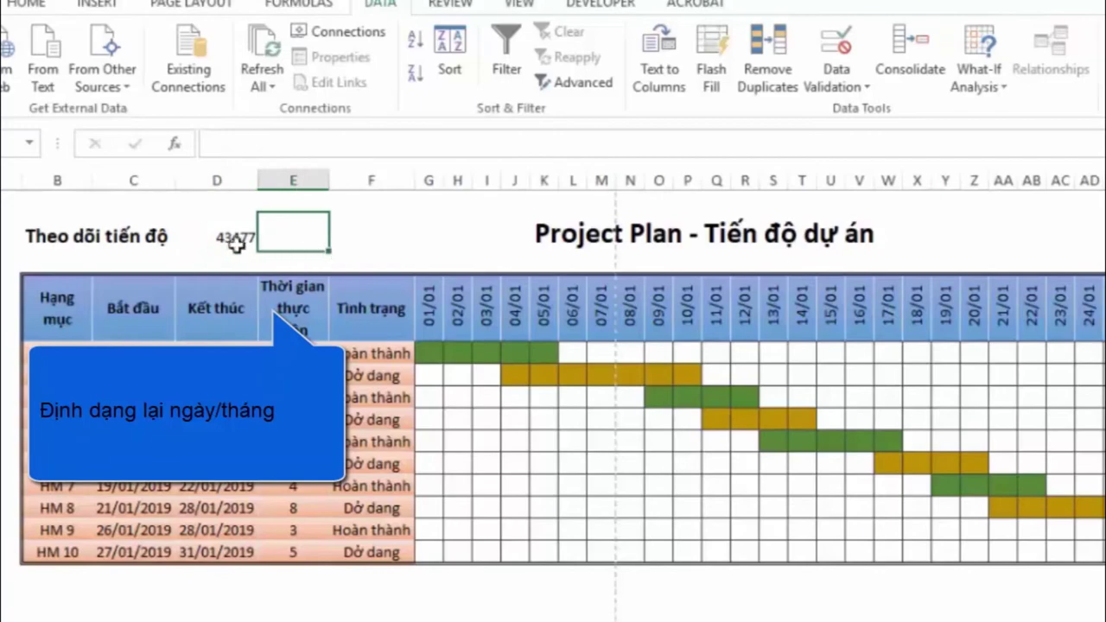
{"action": "left_click", "coordinate": [222, 238]}
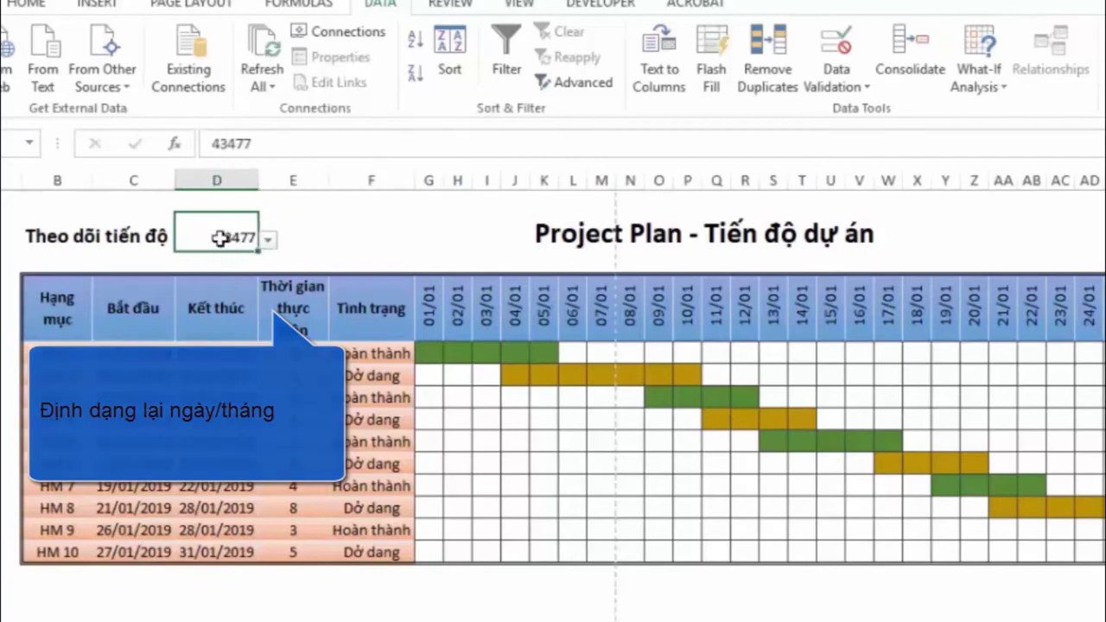
Apply a custom dd/mm number format to D2 so it reads 12/01.
{"action": "key", "text": "ctrl+1"}
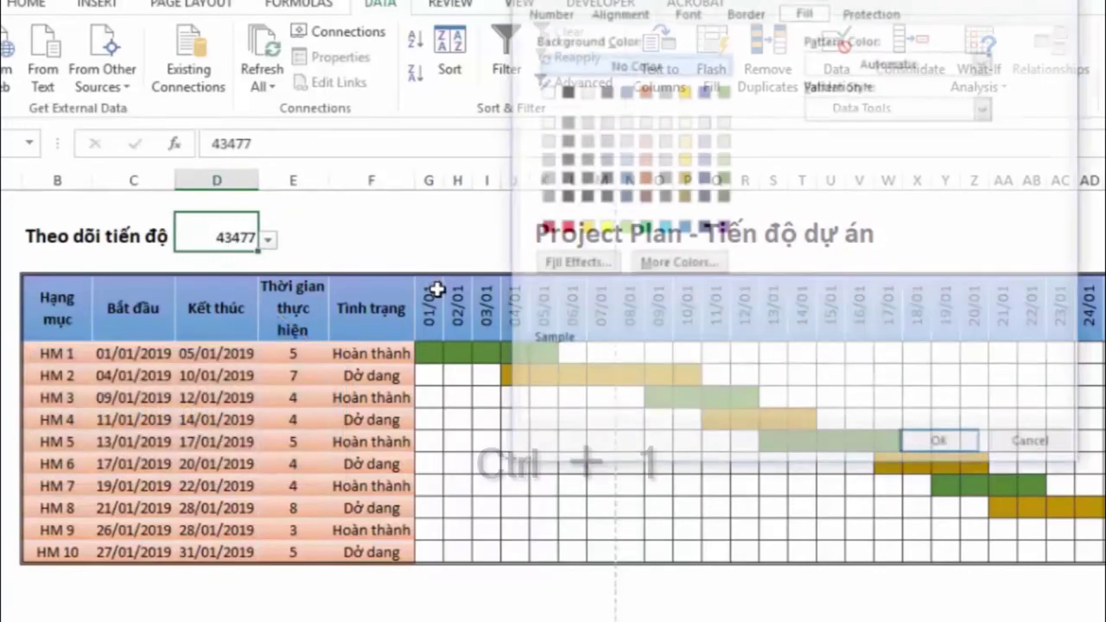
{"action": "left_click", "coordinate": [553, 11]}
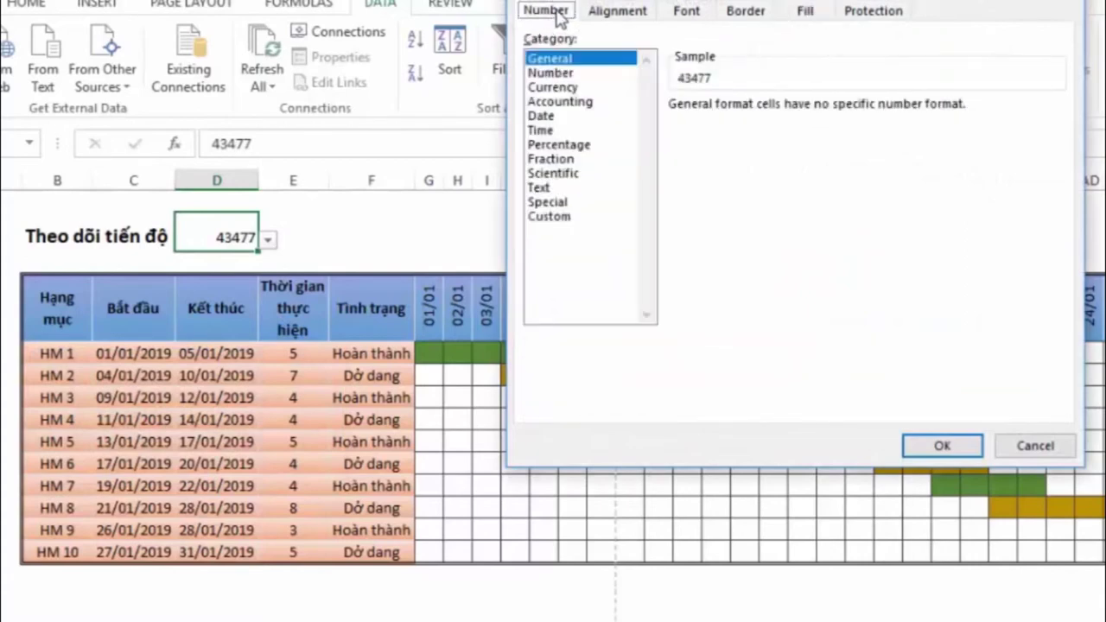
{"action": "left_click", "coordinate": [540, 116]}
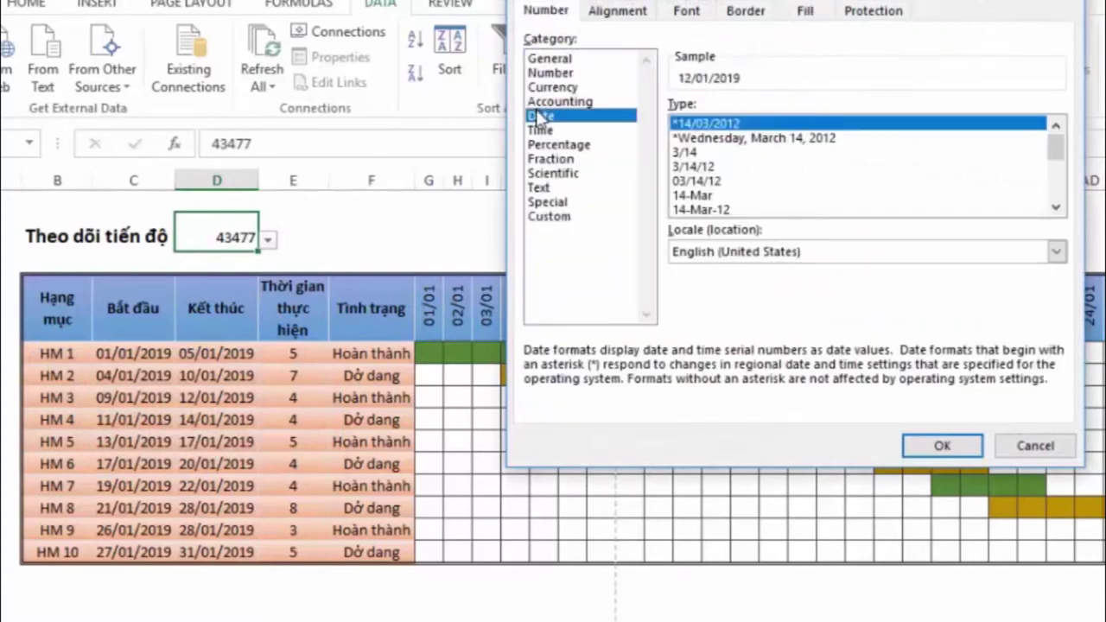
{"action": "left_click", "coordinate": [544, 217]}
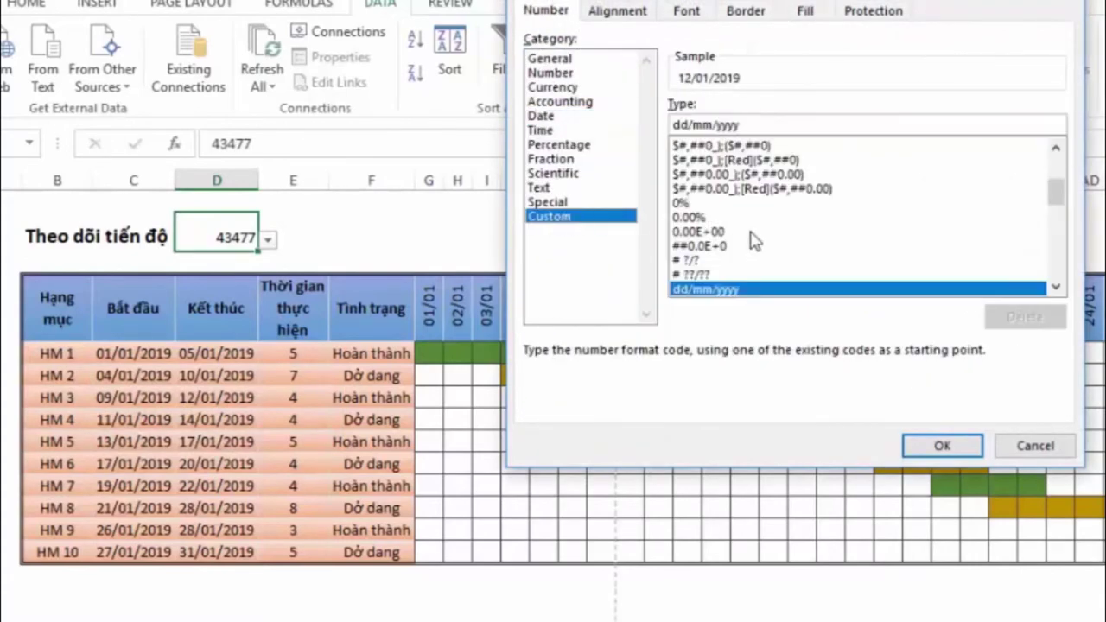
{"action": "left_click_drag", "start_coordinate": [752, 125], "coordinate": [717, 124]}
{"action": "key", "text": "BackSpace"}
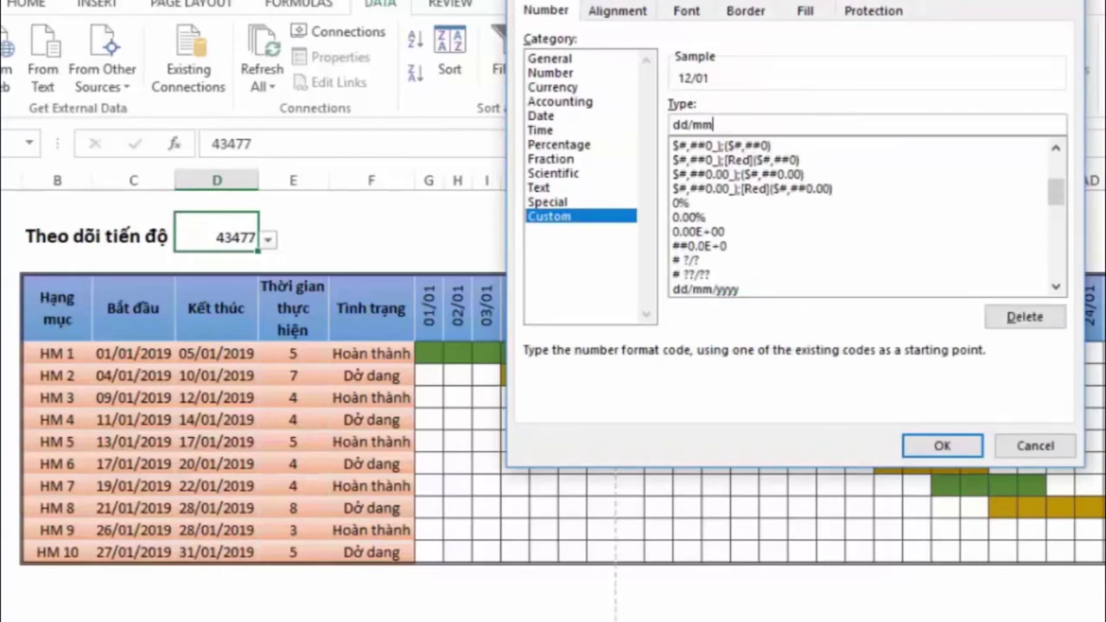
{"action": "left_click", "coordinate": [966, 443]}
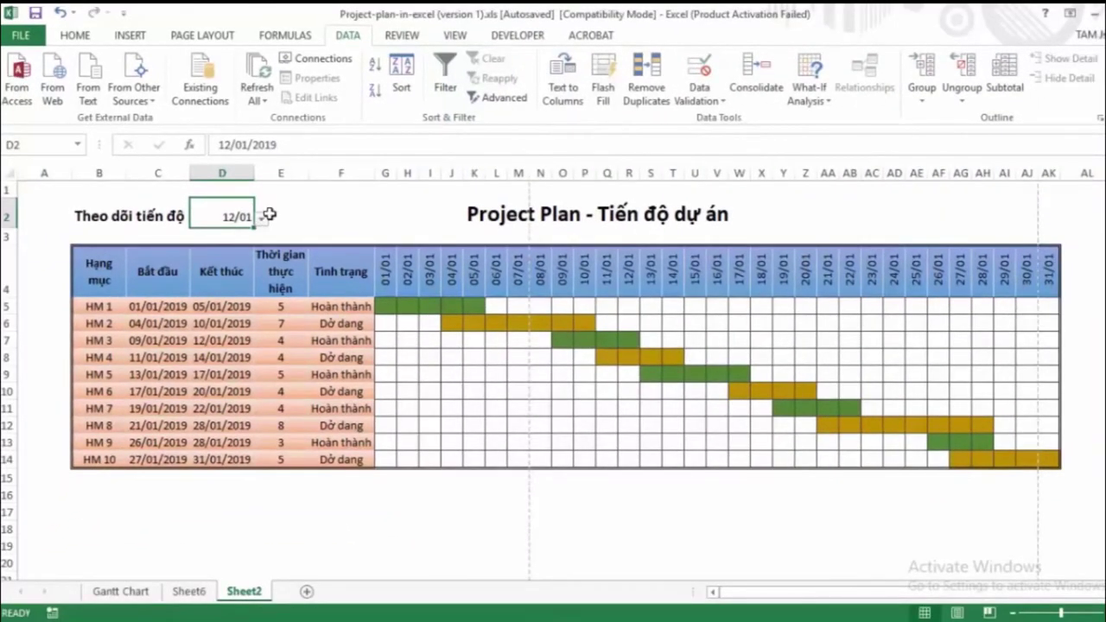
{"action": "left_click", "coordinate": [399, 263]}
Select the Gantt grid G4:AK14 and start a new conditional formatting rule.
{"action": "left_click_drag", "start_coordinate": [388, 265], "coordinate": [1043, 464]}
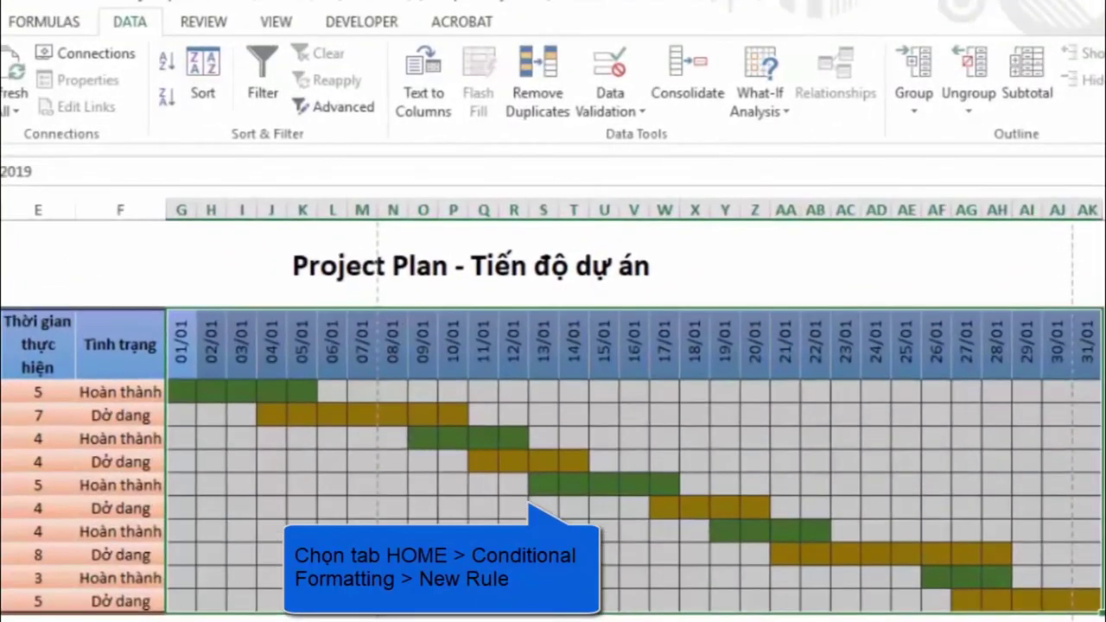
{"action": "left_click", "coordinate": [2, 21]}
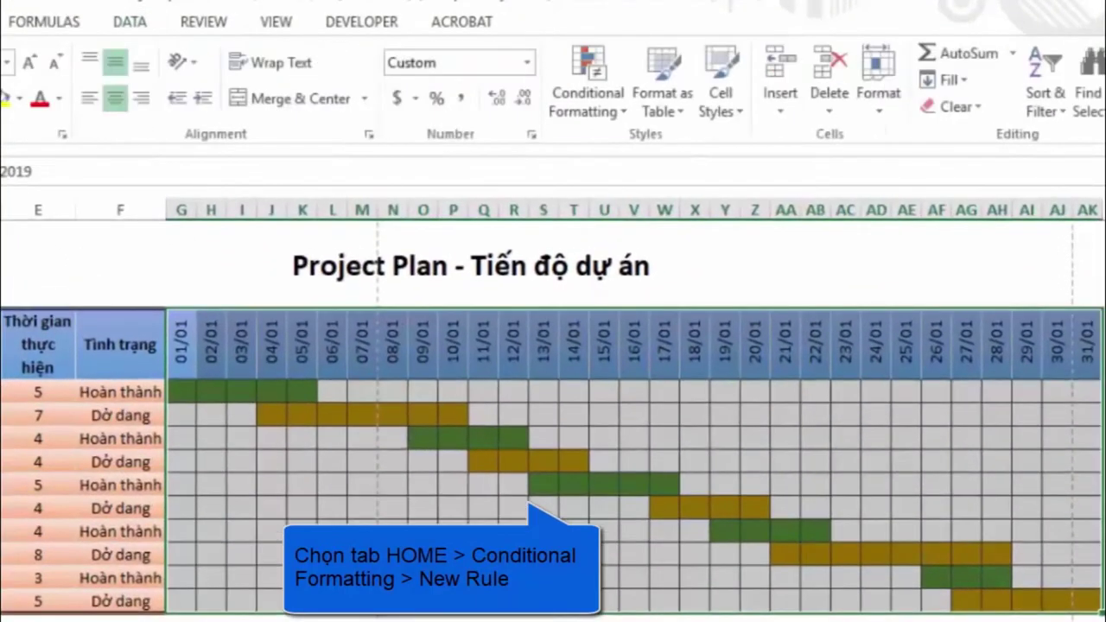
{"action": "left_click", "coordinate": [595, 73]}
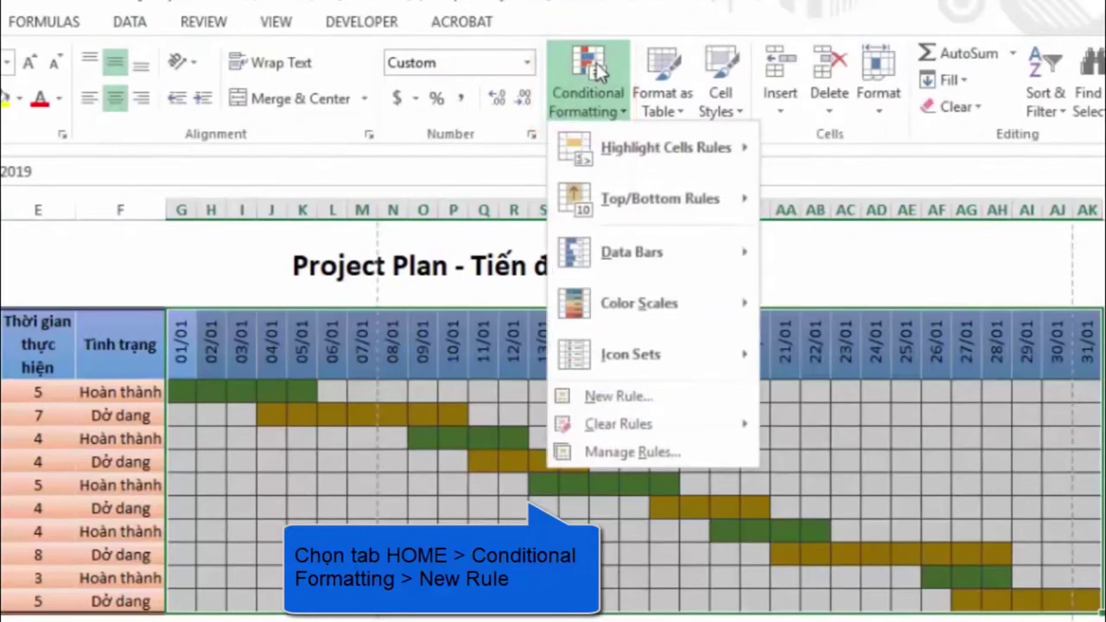
{"action": "left_click", "coordinate": [686, 406]}
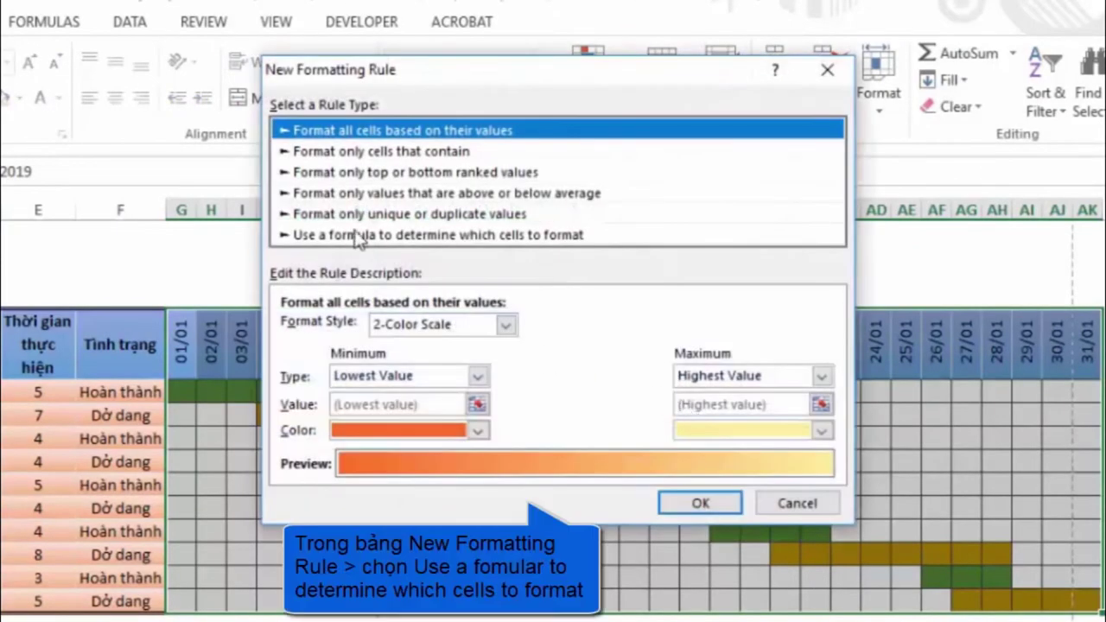
Base the highlight rule on the formula =G$4=$D$2, comparing each date header against D2.
{"action": "left_click", "coordinate": [453, 234]}
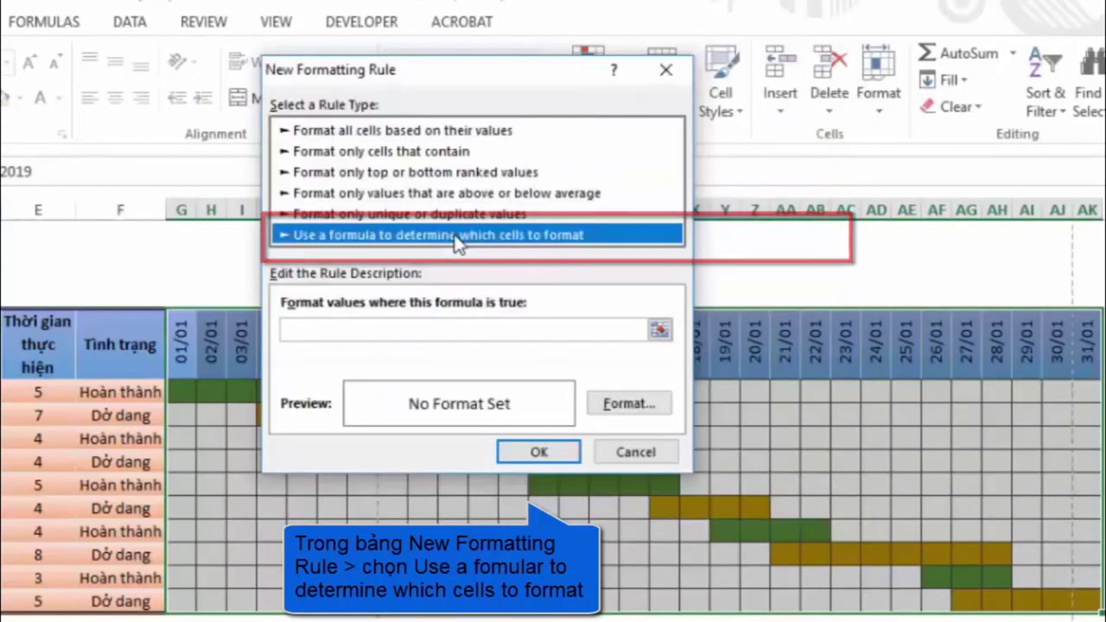
{"action": "left_click", "coordinate": [392, 331]}
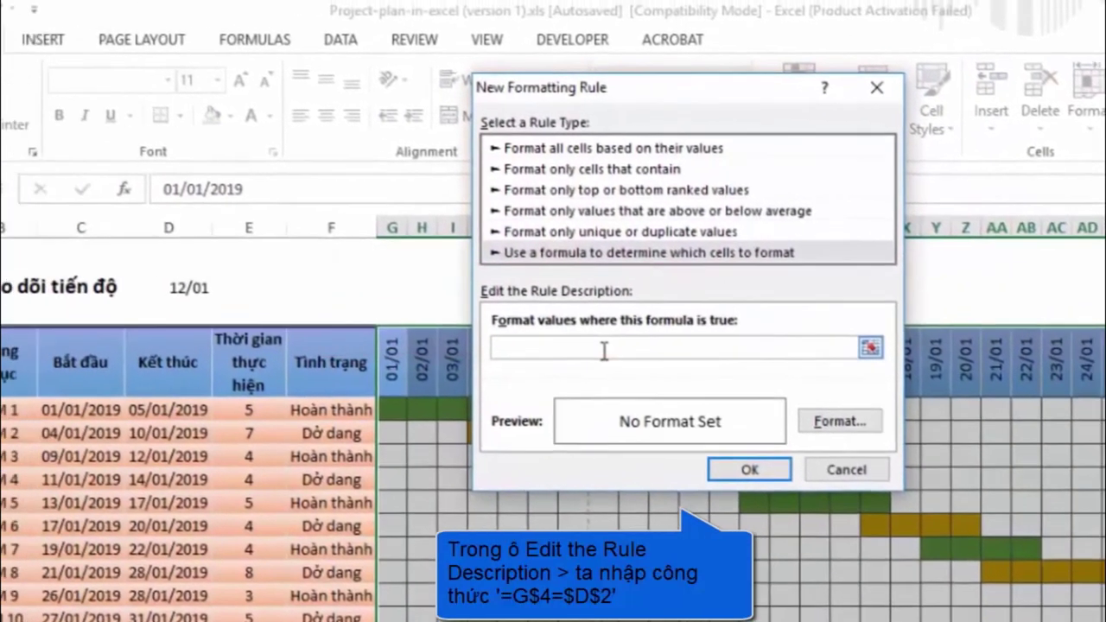
{"action": "type", "text": "="}
{"action": "left_click", "coordinate": [447, 373]}
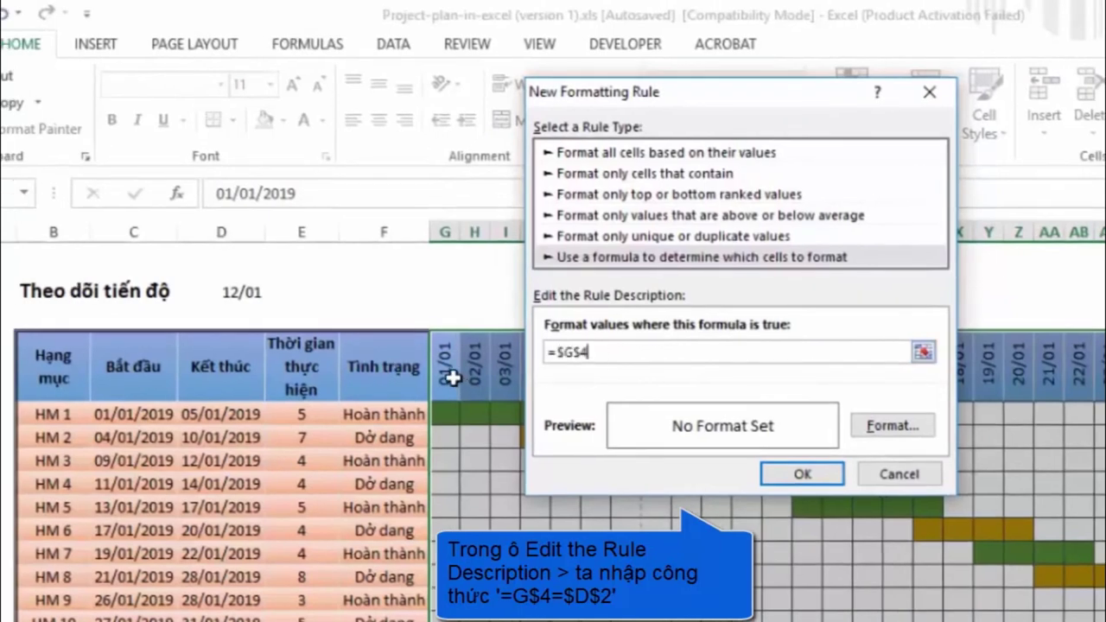
{"action": "left_click", "coordinate": [564, 352]}
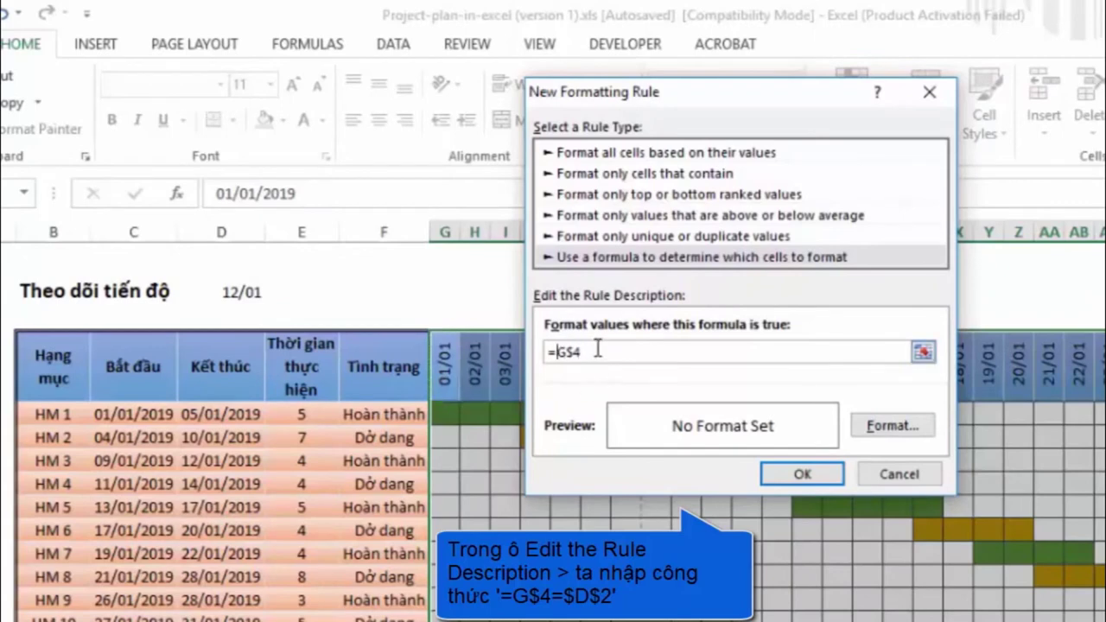
{"action": "left_click", "coordinate": [597, 349]}
{"action": "left_click", "coordinate": [245, 293]}
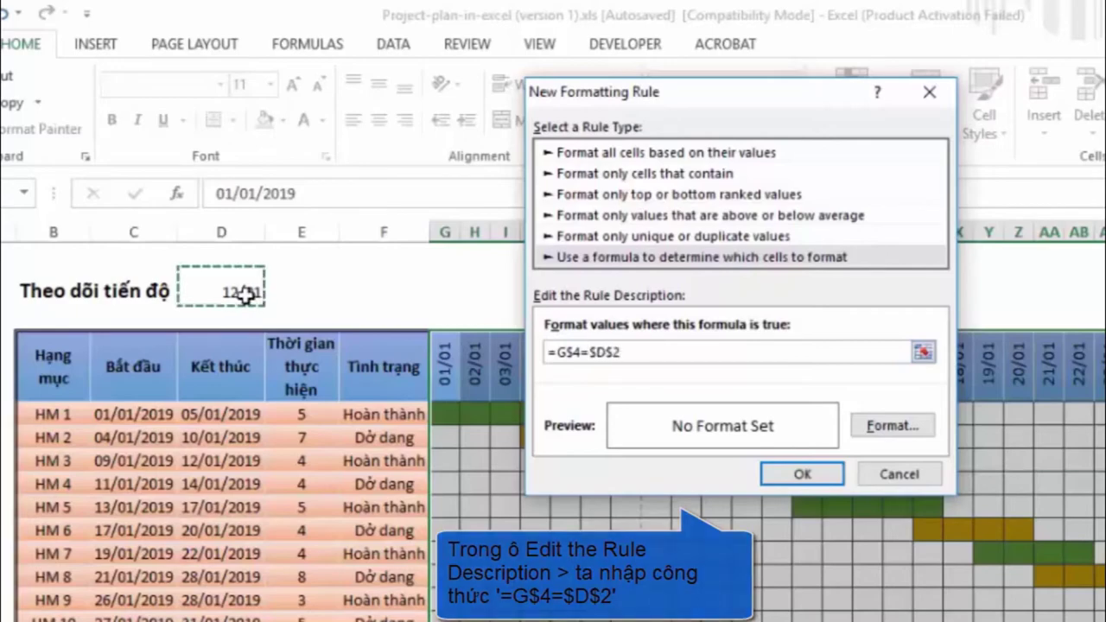
{"action": "left_click", "coordinate": [889, 426]}
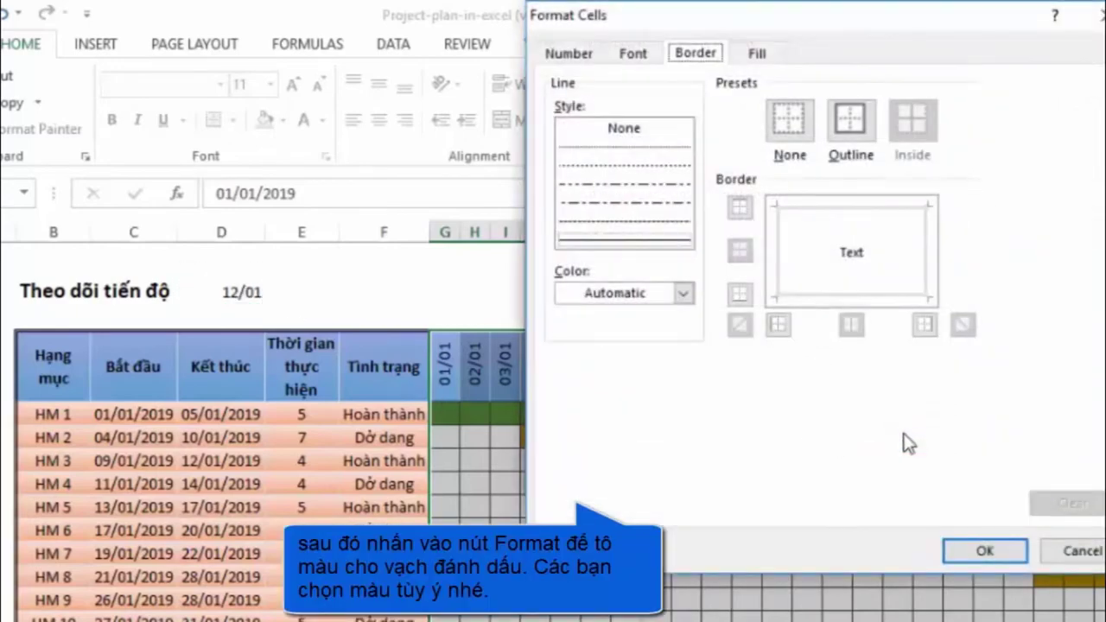
Give the rule a vertical dark blue to light blue gradient fill, light in the middle.
{"action": "left_click", "coordinate": [757, 56]}
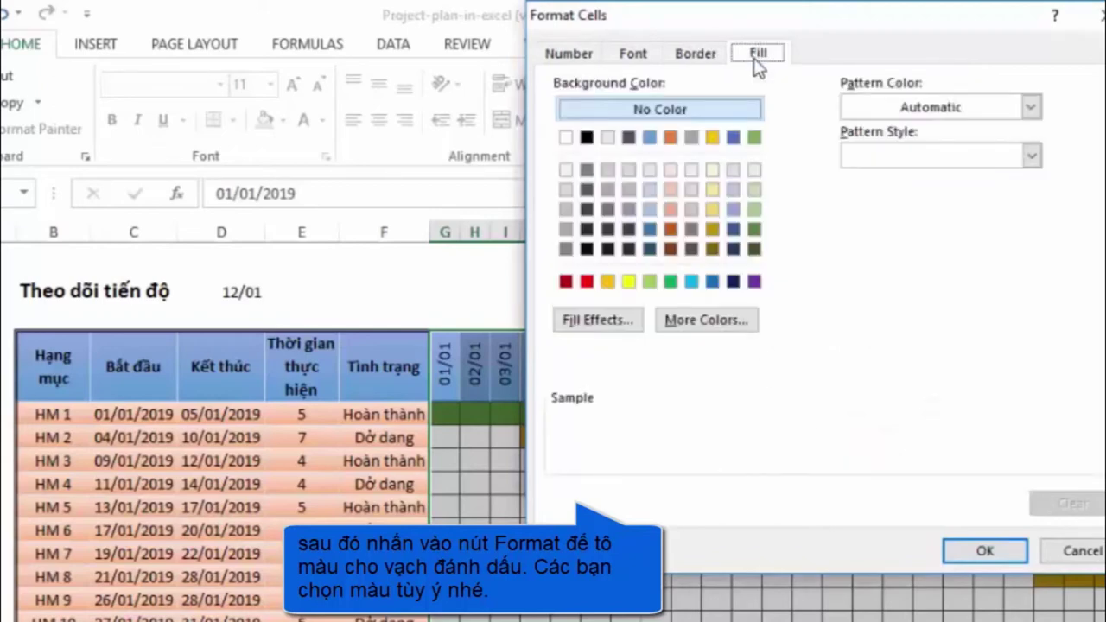
{"action": "left_click", "coordinate": [605, 322]}
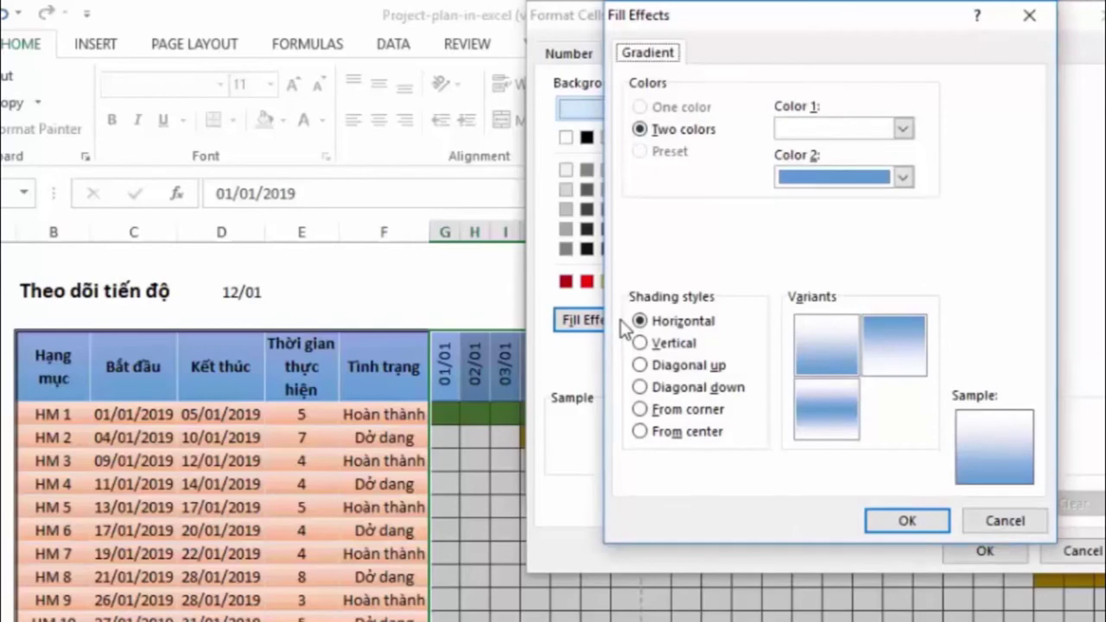
{"action": "left_click", "coordinate": [903, 128]}
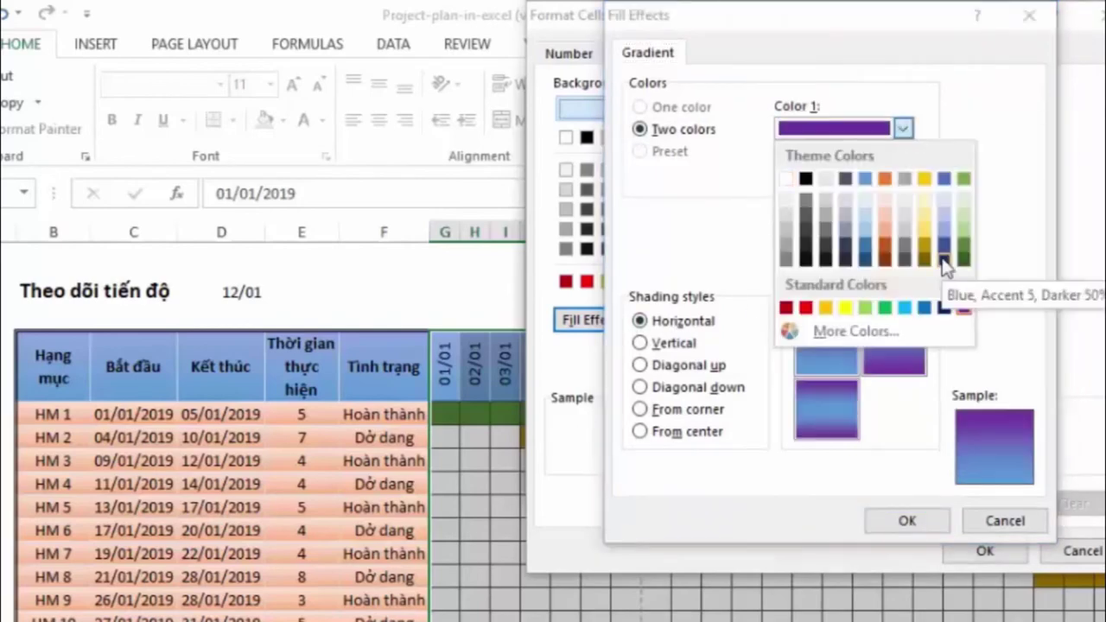
{"action": "left_click", "coordinate": [944, 261]}
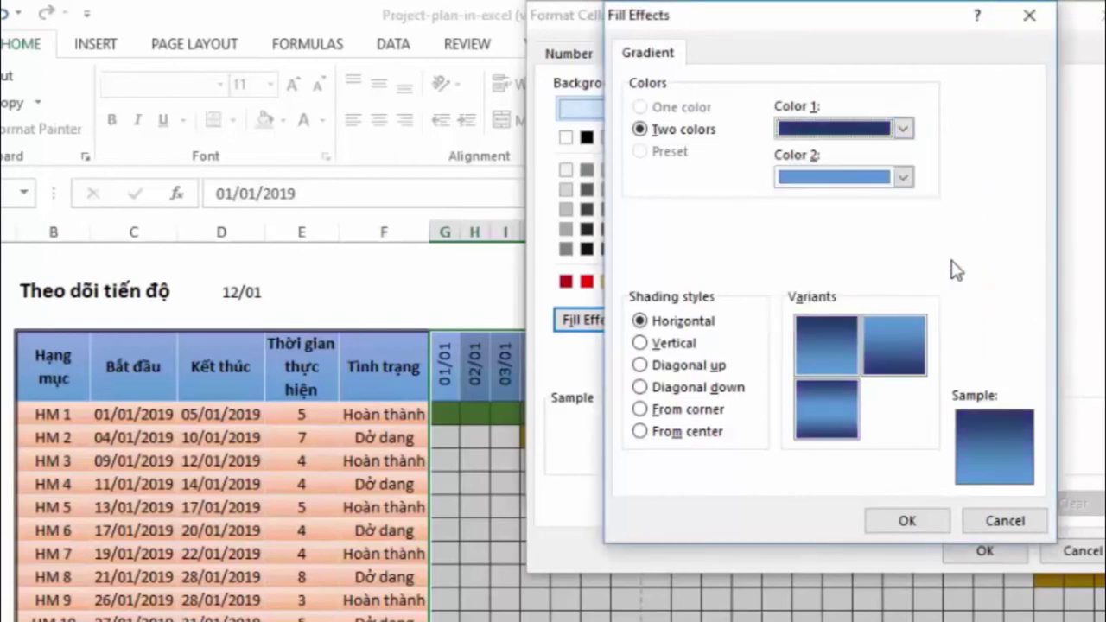
{"action": "left_click", "coordinate": [903, 177]}
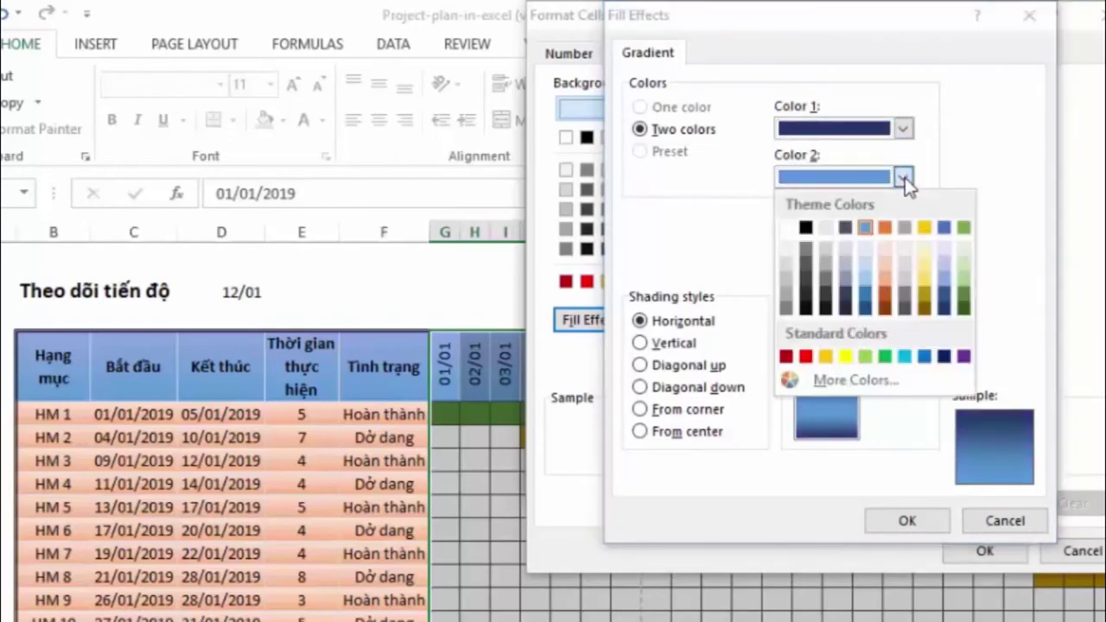
{"action": "left_click", "coordinate": [947, 286]}
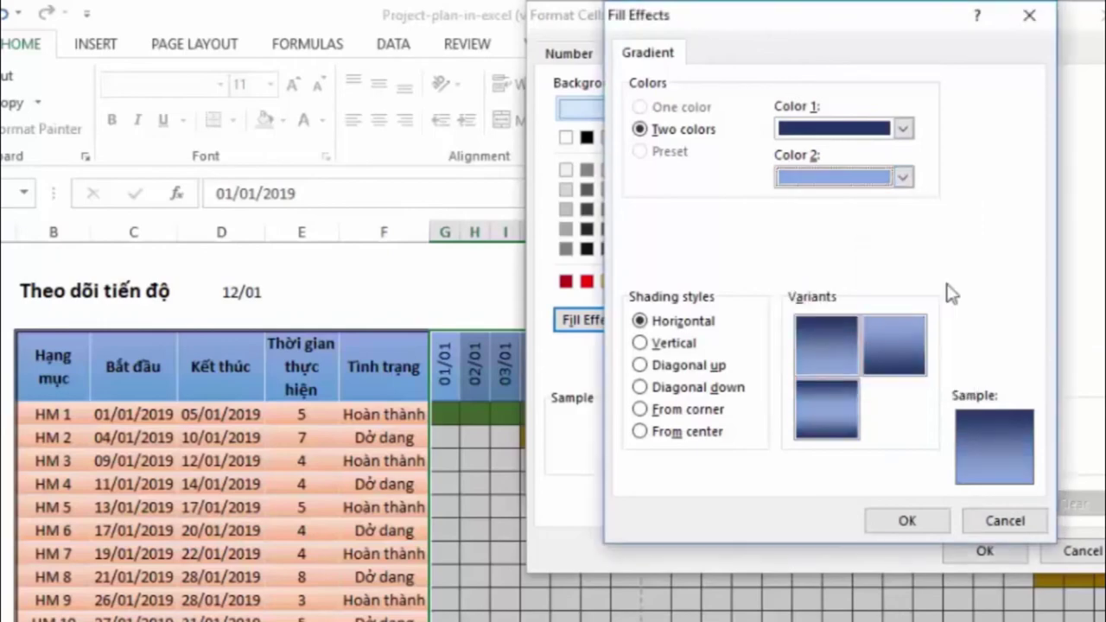
{"action": "left_click", "coordinate": [639, 343]}
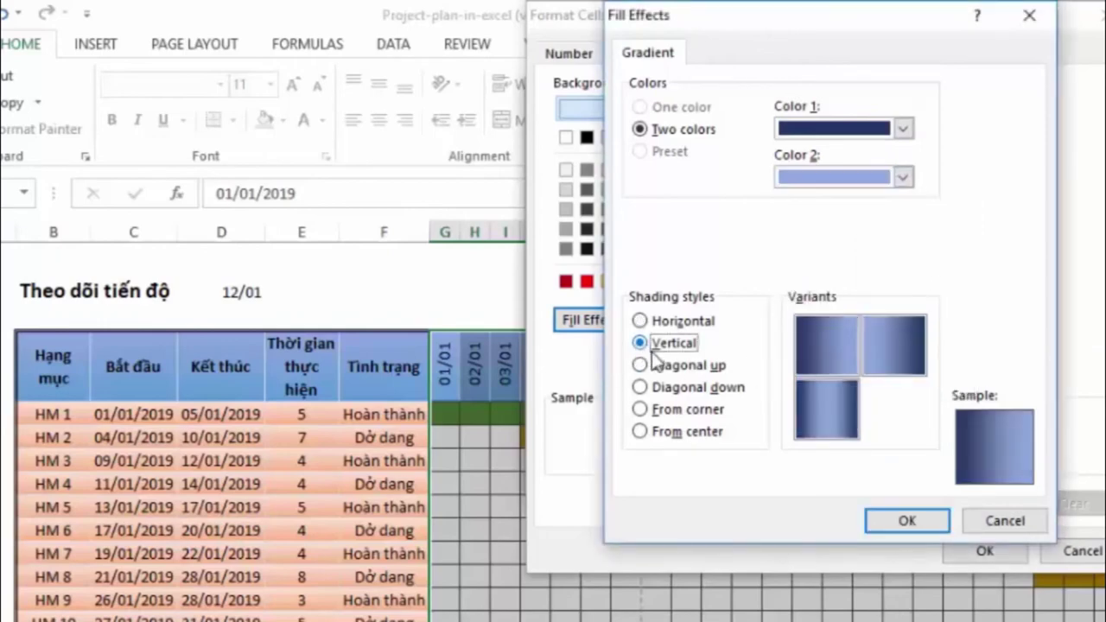
{"action": "left_click", "coordinate": [823, 414]}
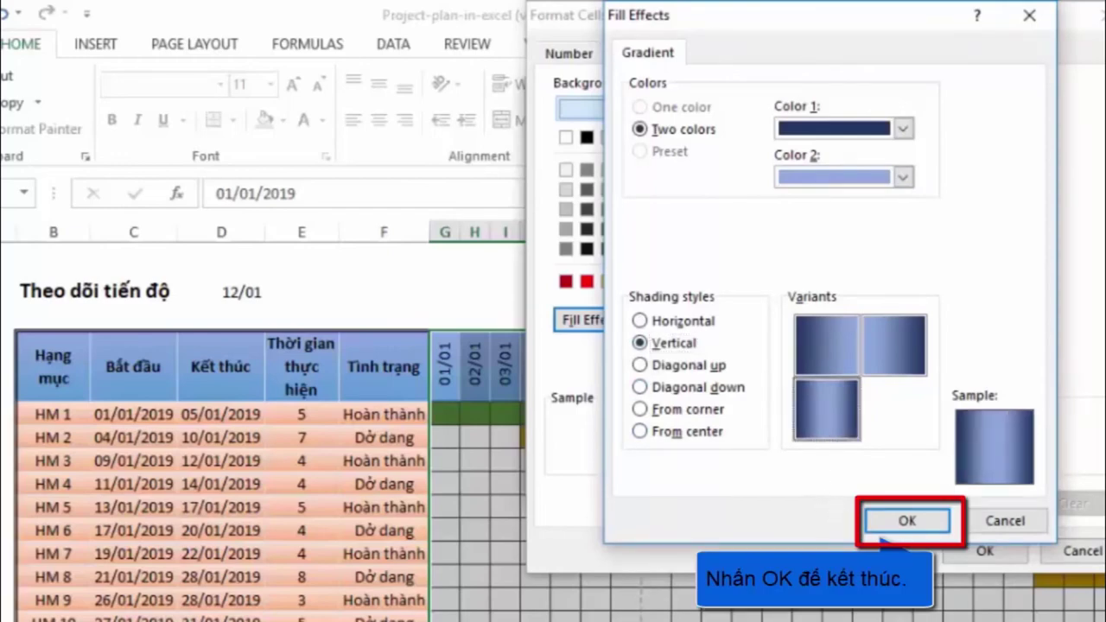
Confirm the gradient format and create the rule, marking the 12/01 column.
{"action": "left_click", "coordinate": [907, 520]}
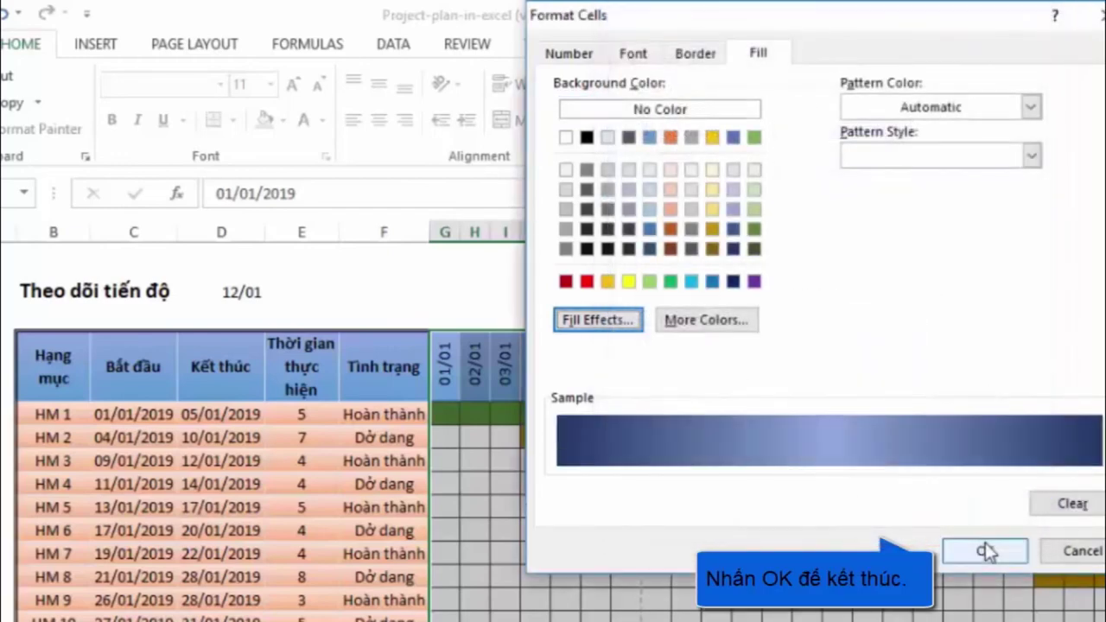
{"action": "left_click", "coordinate": [985, 544]}
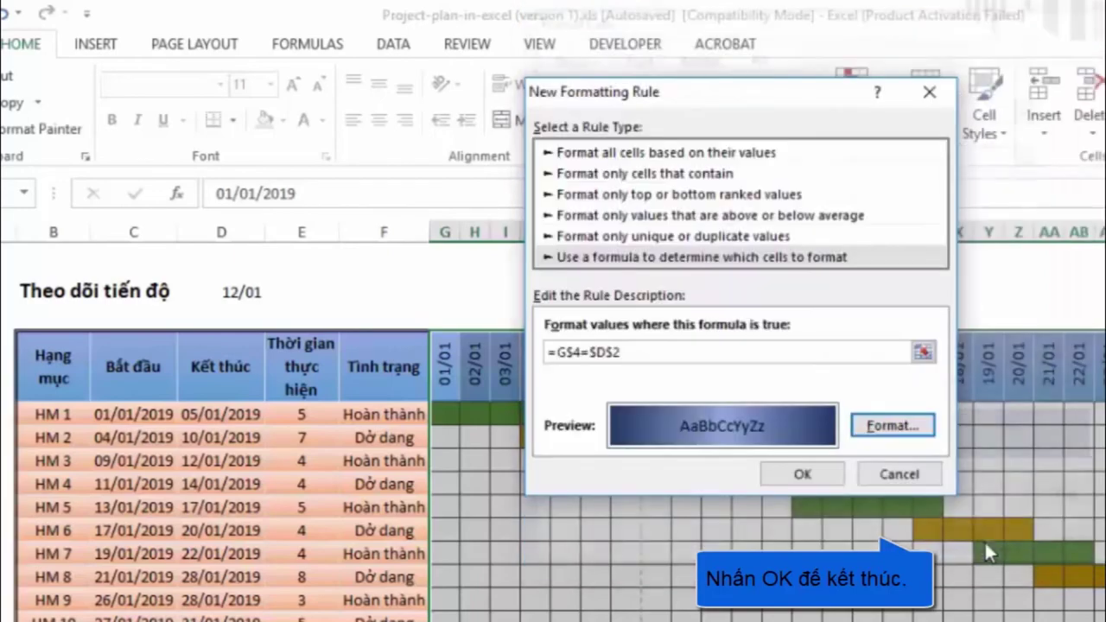
{"action": "left_click", "coordinate": [833, 475]}
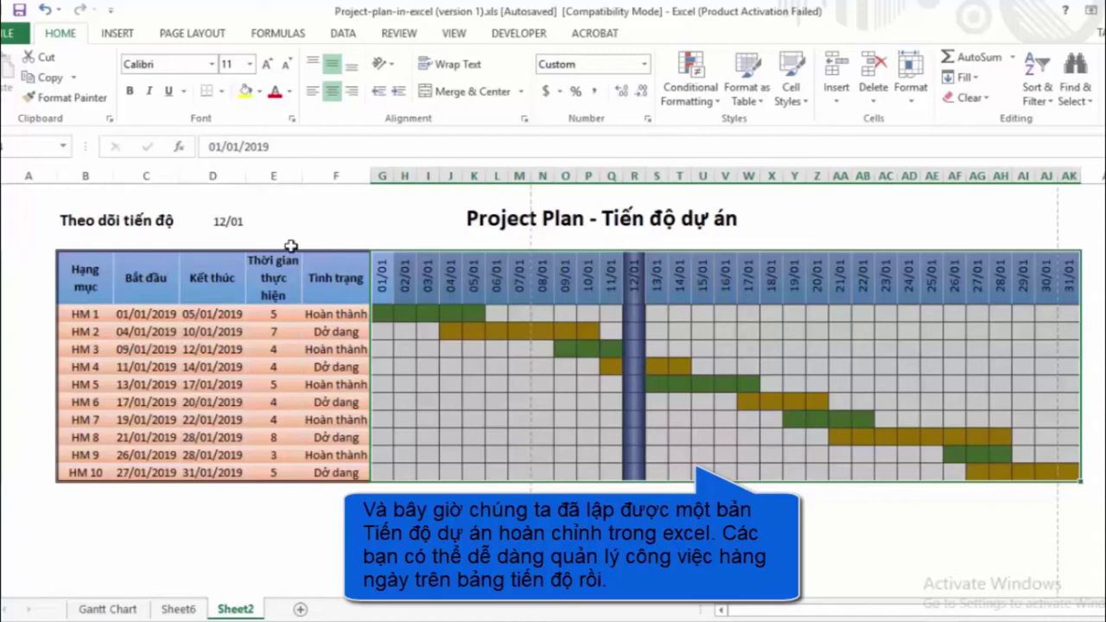
Switch the D2 tracking date through 16/01, 23/01 and 31/01, finishing on 25/01.
{"action": "left_click", "coordinate": [220, 223]}
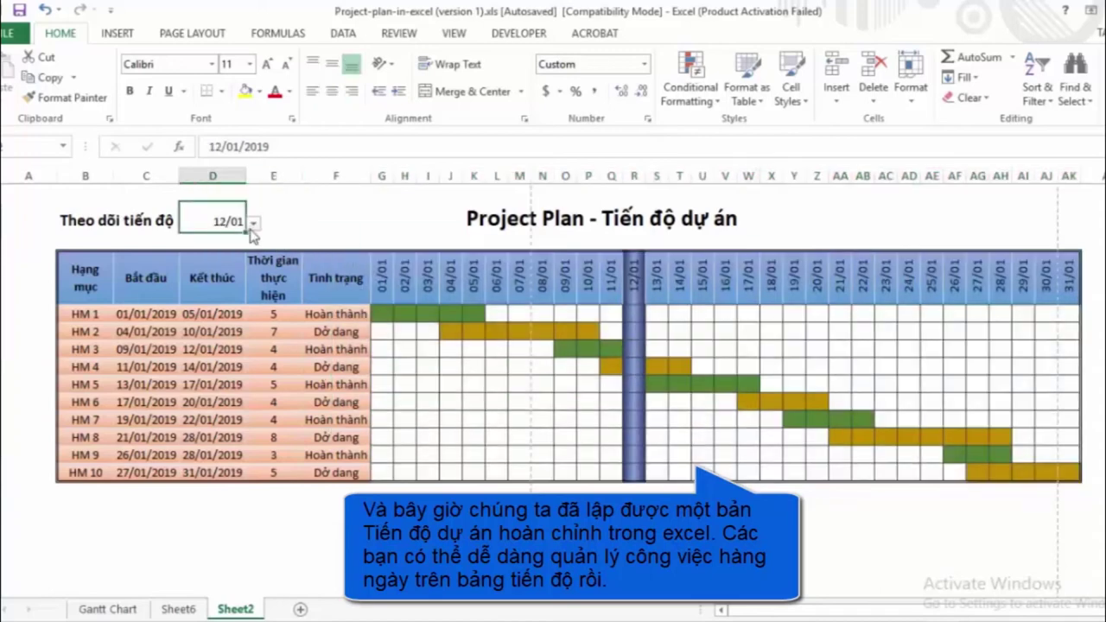
{"action": "left_click", "coordinate": [252, 225]}
{"action": "left_click", "coordinate": [215, 285]}
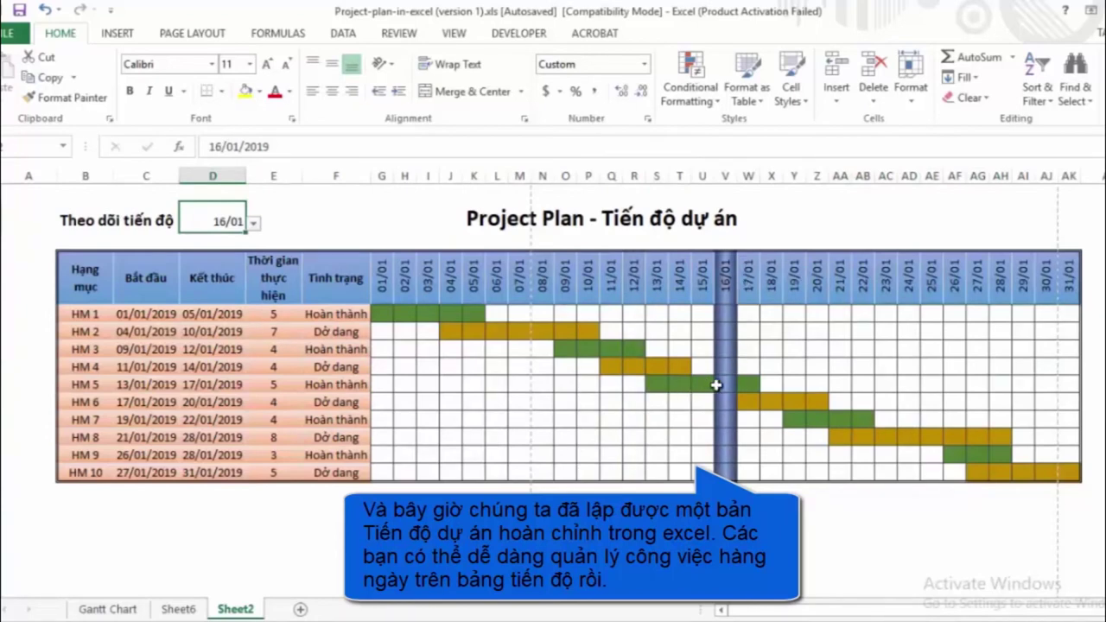
{"action": "left_click", "coordinate": [253, 223]}
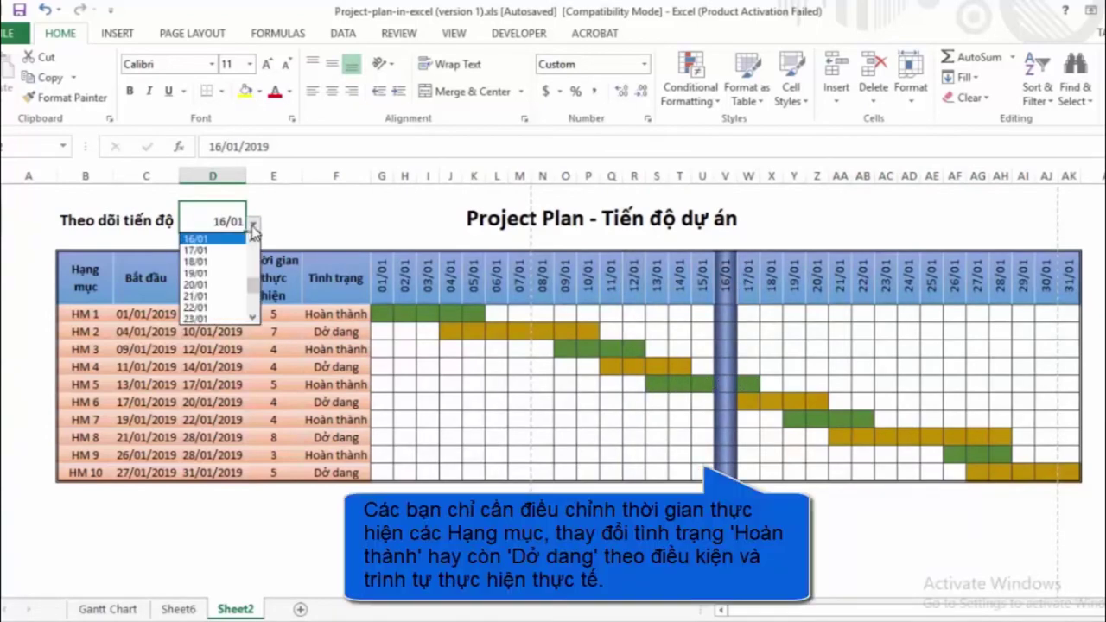
{"action": "left_click", "coordinate": [195, 319]}
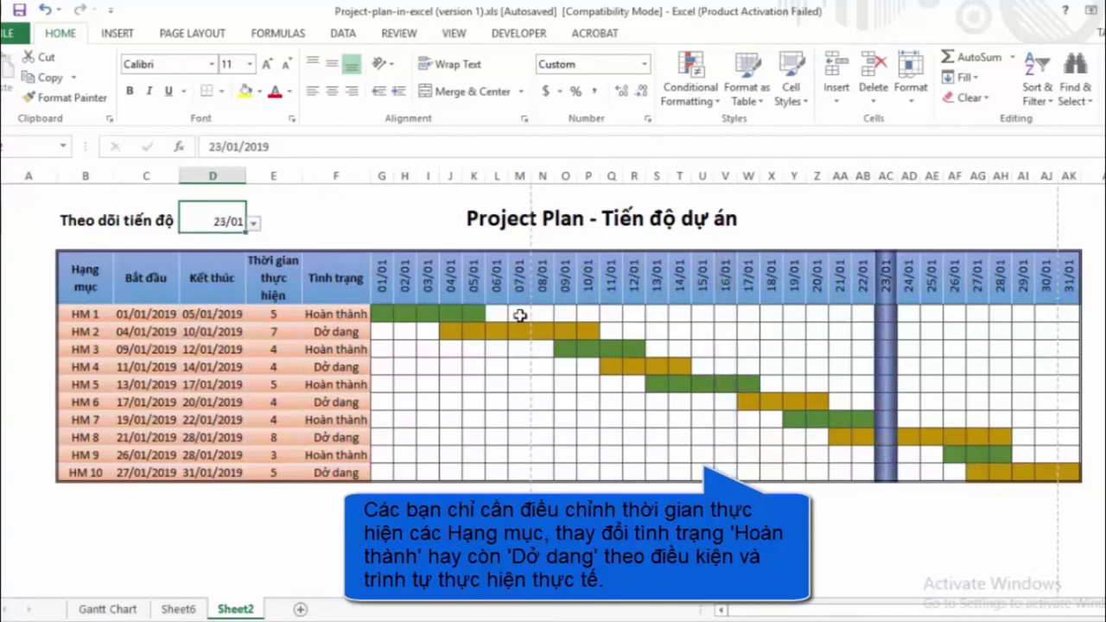
{"action": "left_click", "coordinate": [252, 225]}
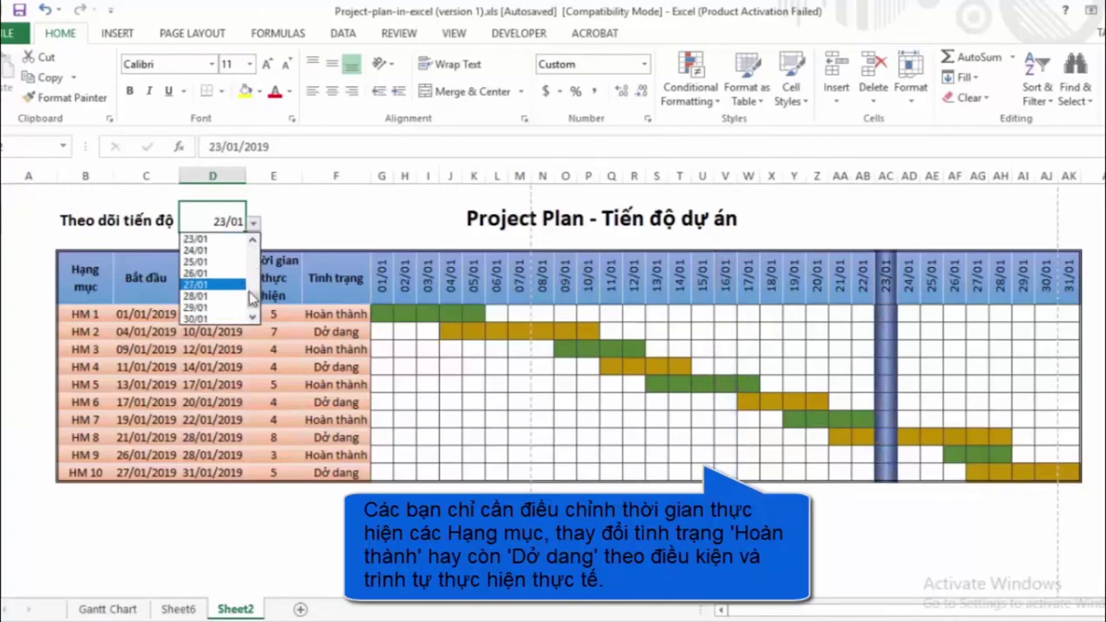
{"action": "left_click_drag", "start_coordinate": [252, 299], "coordinate": [252, 313]}
{"action": "left_click", "coordinate": [195, 318]}
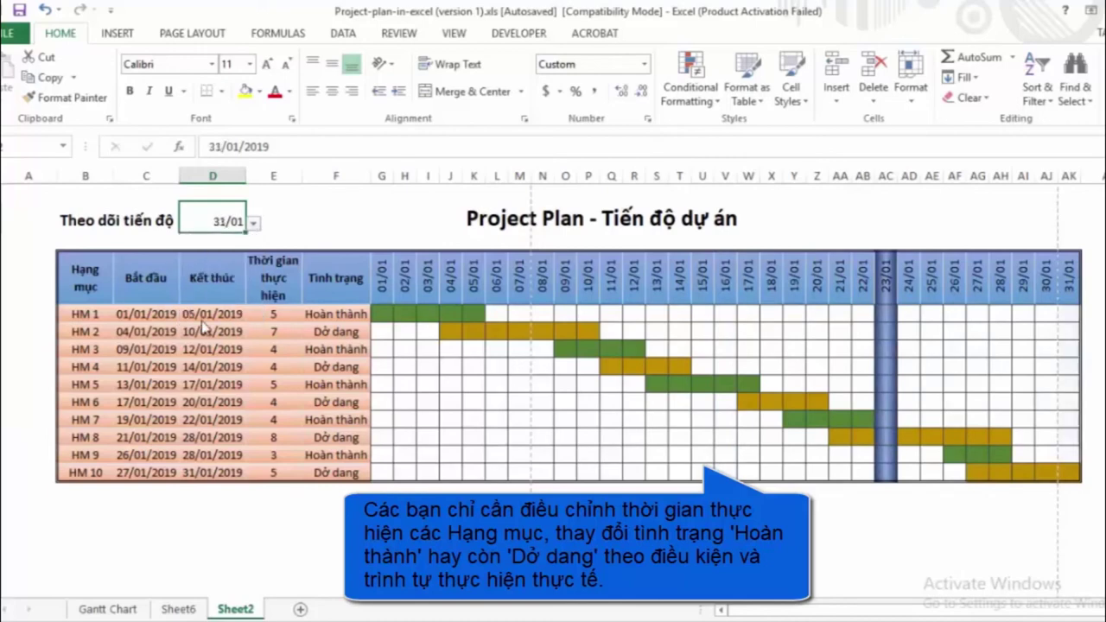
{"action": "left_click", "coordinate": [252, 223]}
{"action": "left_click", "coordinate": [213, 250]}
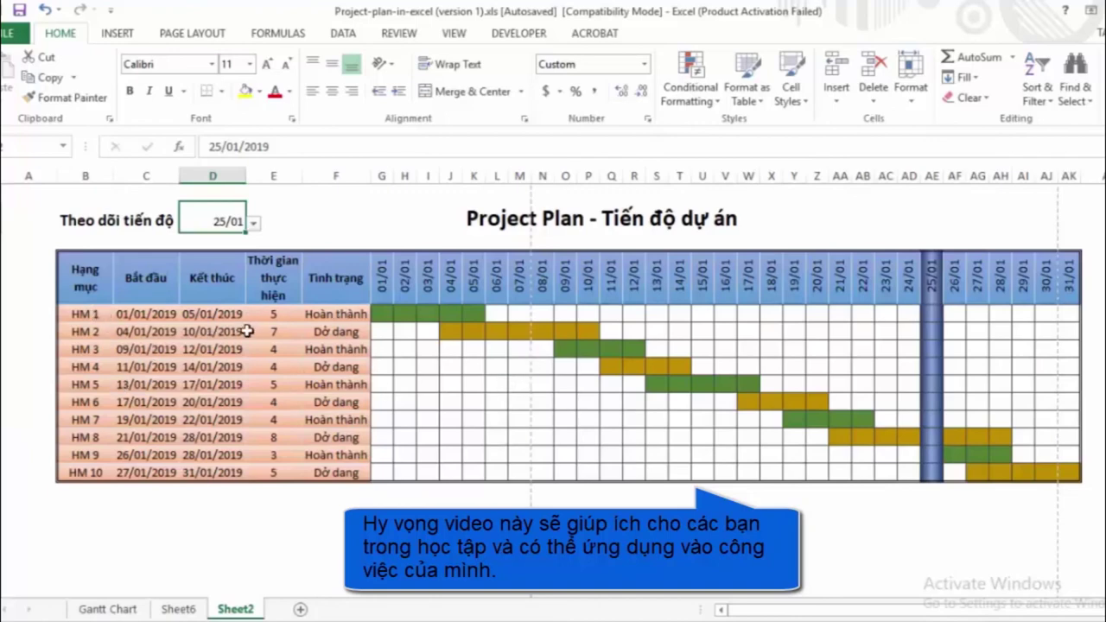
Set the row height of task rows HM 1 to HM 10 to 18.
{"action": "left_click_drag", "start_coordinate": [3, 312], "coordinate": [3, 478]}
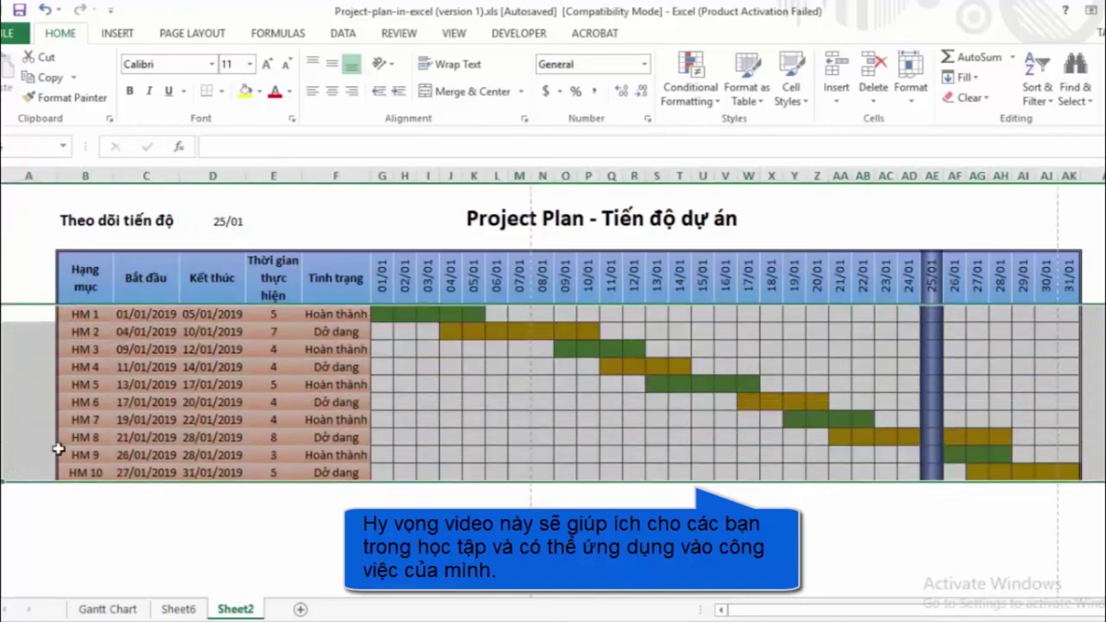
{"action": "right_click", "coordinate": [4, 444]}
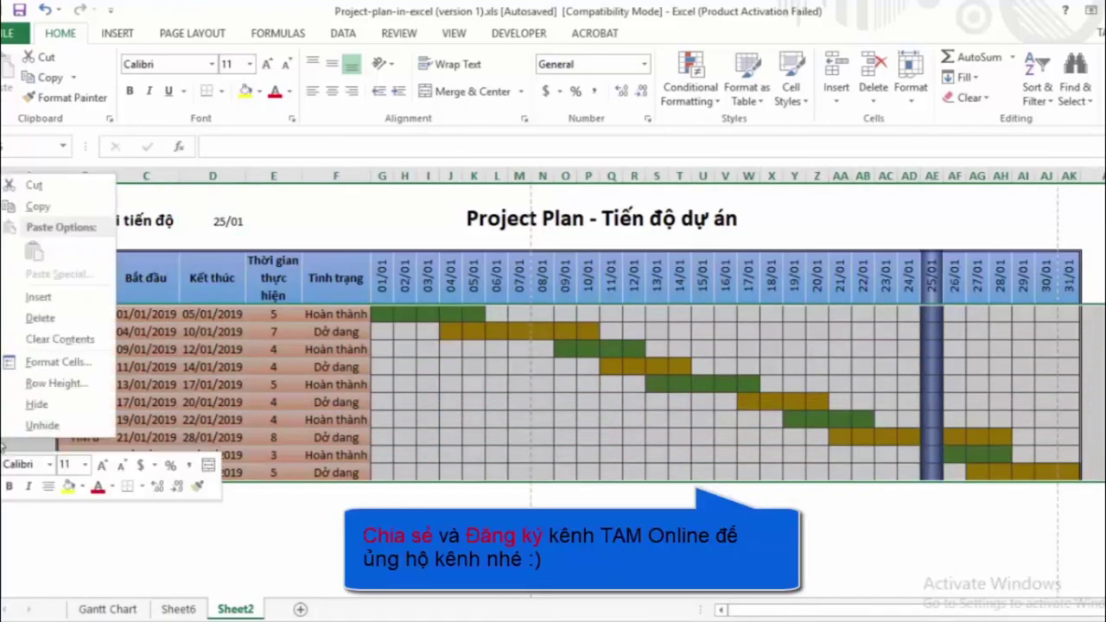
{"action": "left_click", "coordinate": [55, 382]}
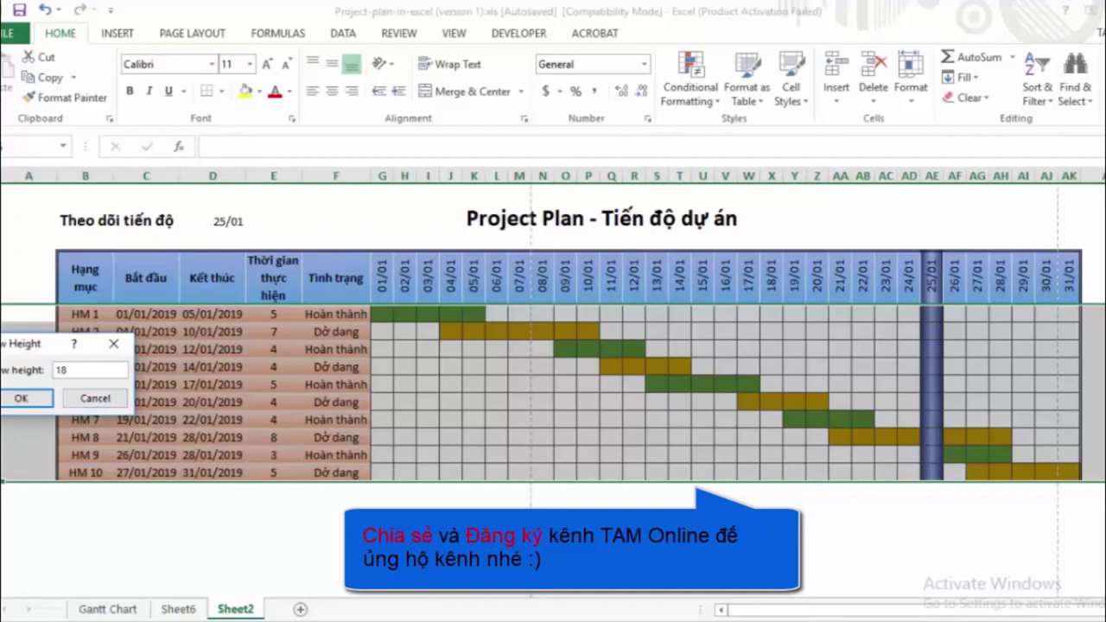
{"action": "left_click", "coordinate": [20, 398]}
{"action": "left_click", "coordinate": [381, 443]}
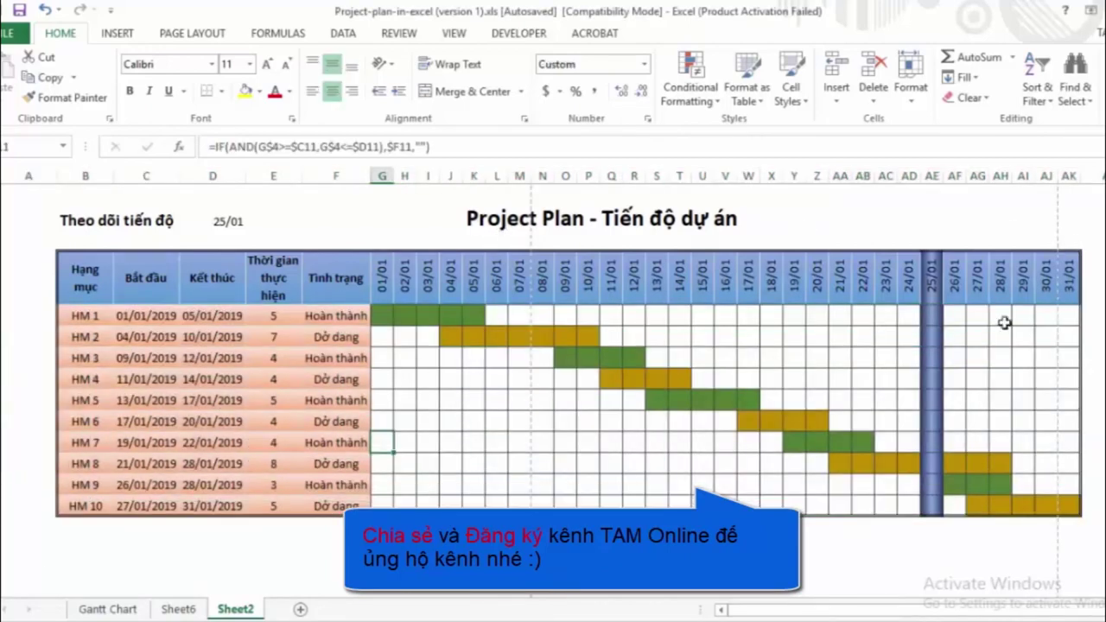
Pick 04/01 from the D2 tracking date dropdown.
{"action": "left_click", "coordinate": [239, 222]}
{"action": "left_click", "coordinate": [253, 225]}
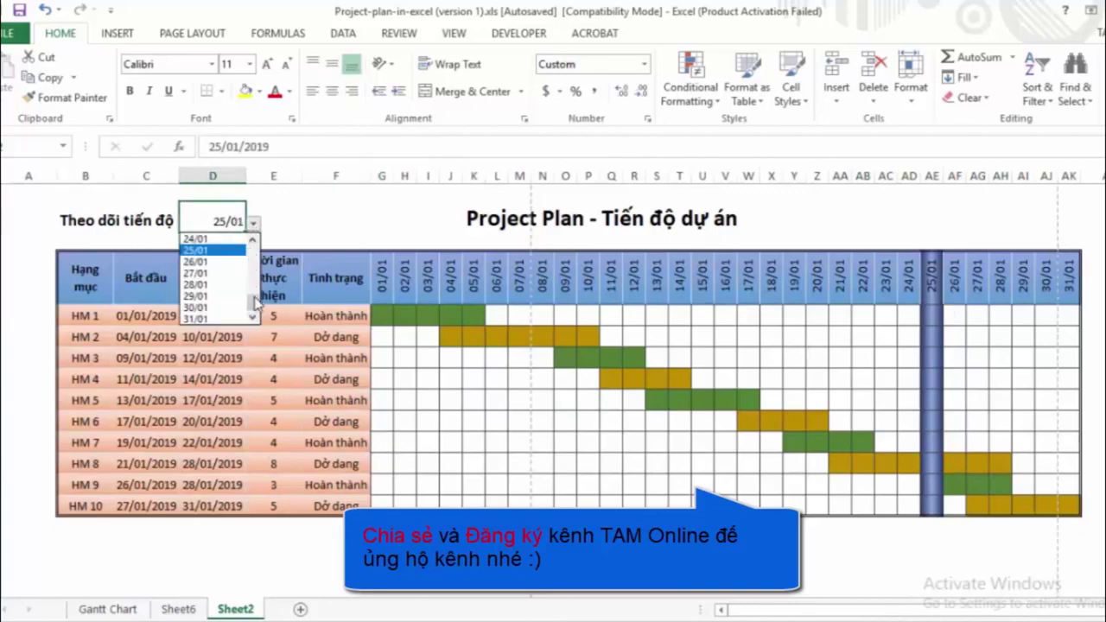
{"action": "left_click_drag", "start_coordinate": [256, 301], "coordinate": [255, 257]}
{"action": "left_click", "coordinate": [199, 273]}
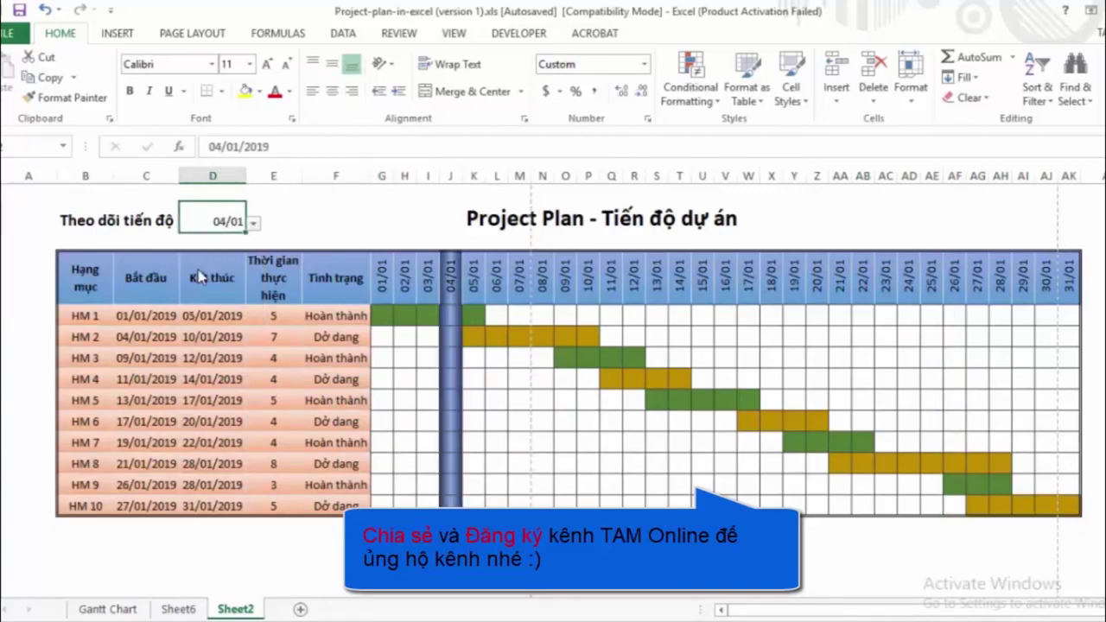